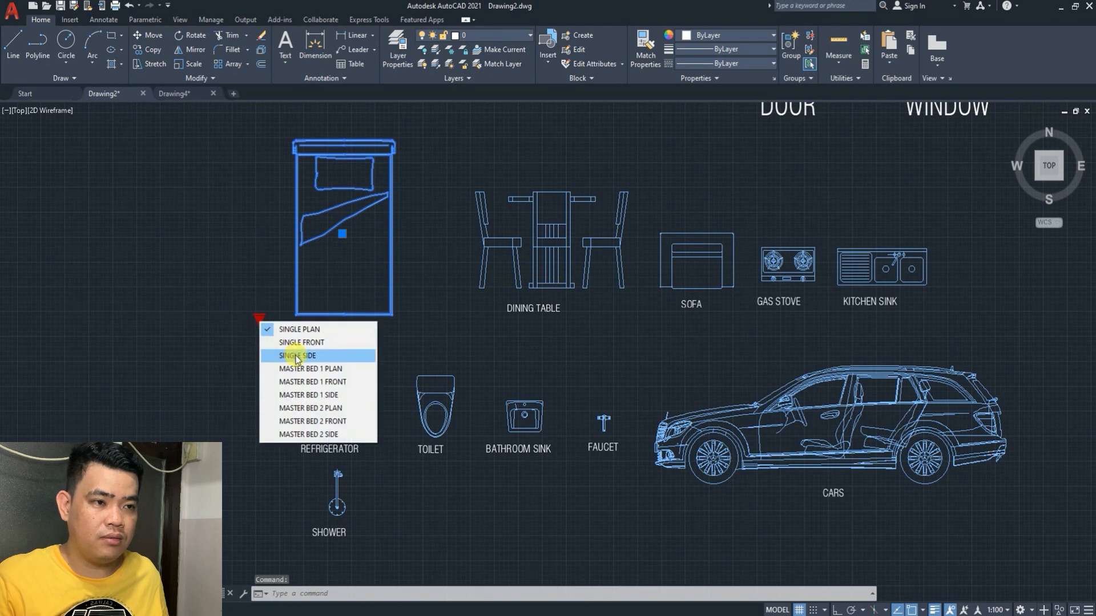
- Switch the bed block through Single Front, Single Side, Master Bed 1 Plan and Master Bed 1 Front, then return it to Single Plan
{"action": "left_click", "coordinate": [310, 343]}
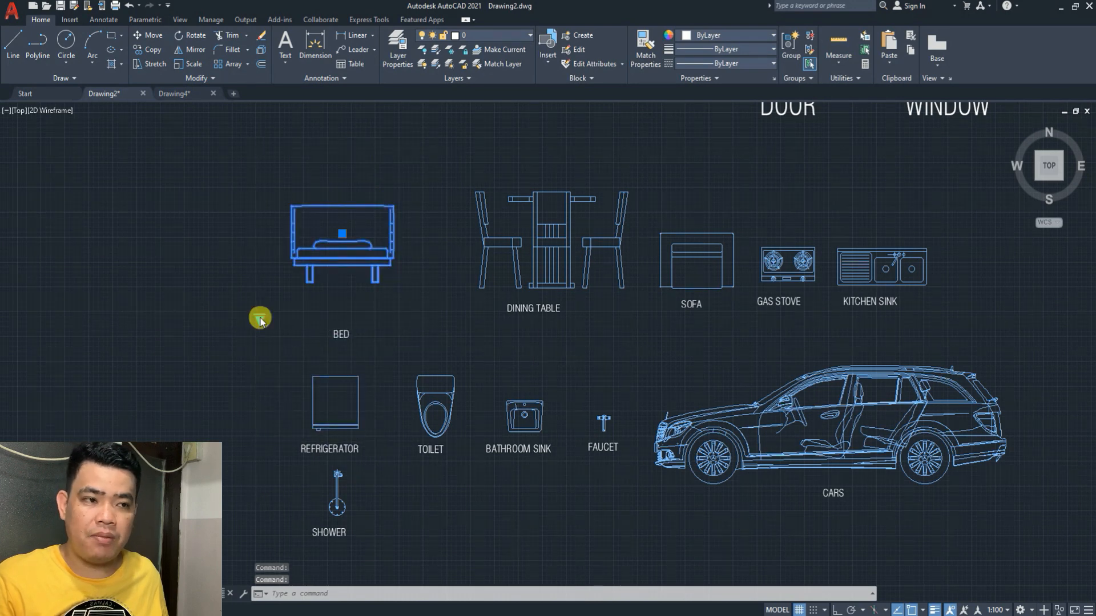
{"action": "left_click", "coordinate": [324, 354]}
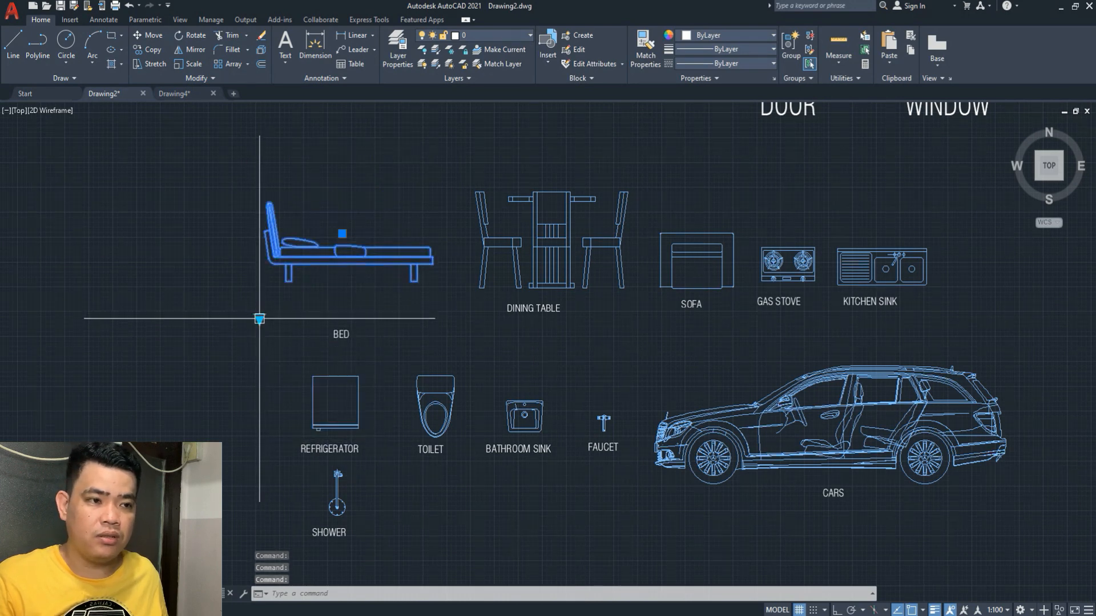
{"action": "left_click", "coordinate": [260, 318]}
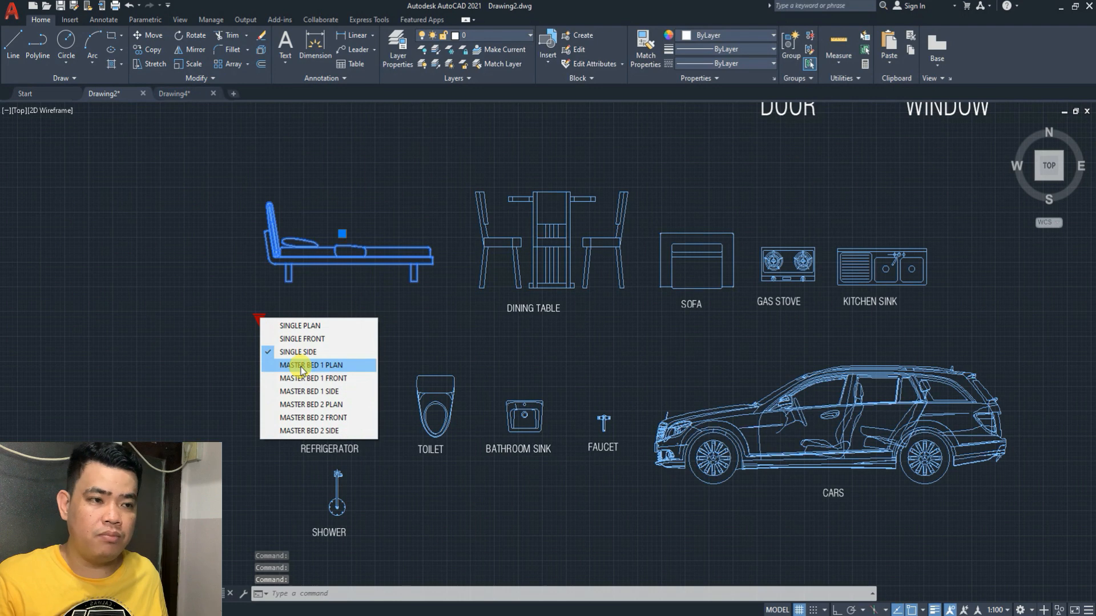
{"action": "left_click", "coordinate": [301, 365]}
{"action": "left_click", "coordinate": [260, 319]}
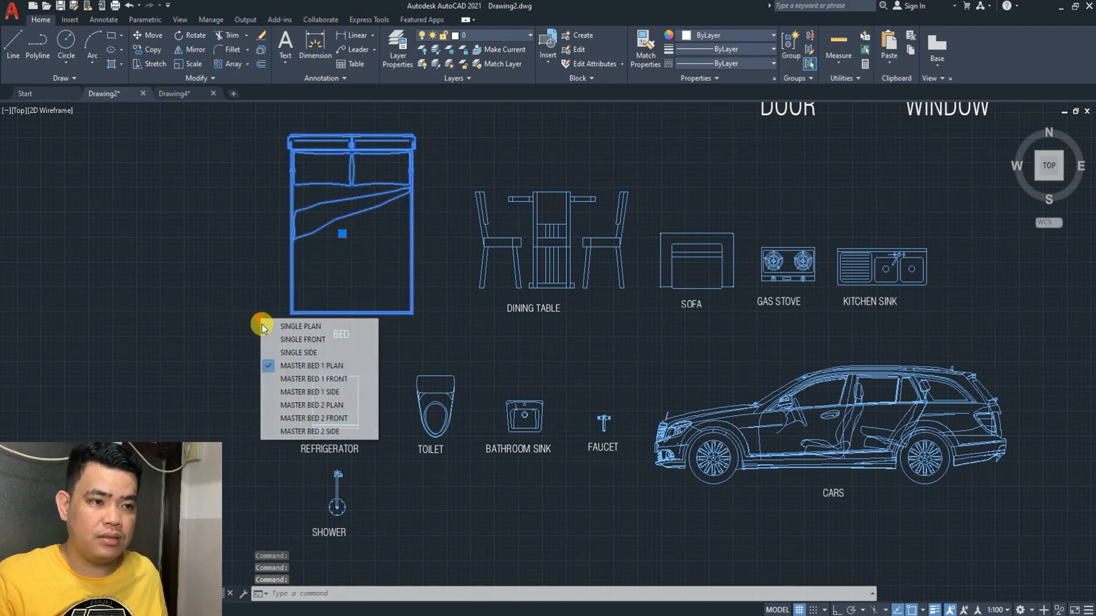
{"action": "left_click", "coordinate": [294, 379]}
{"action": "left_click", "coordinate": [260, 318]}
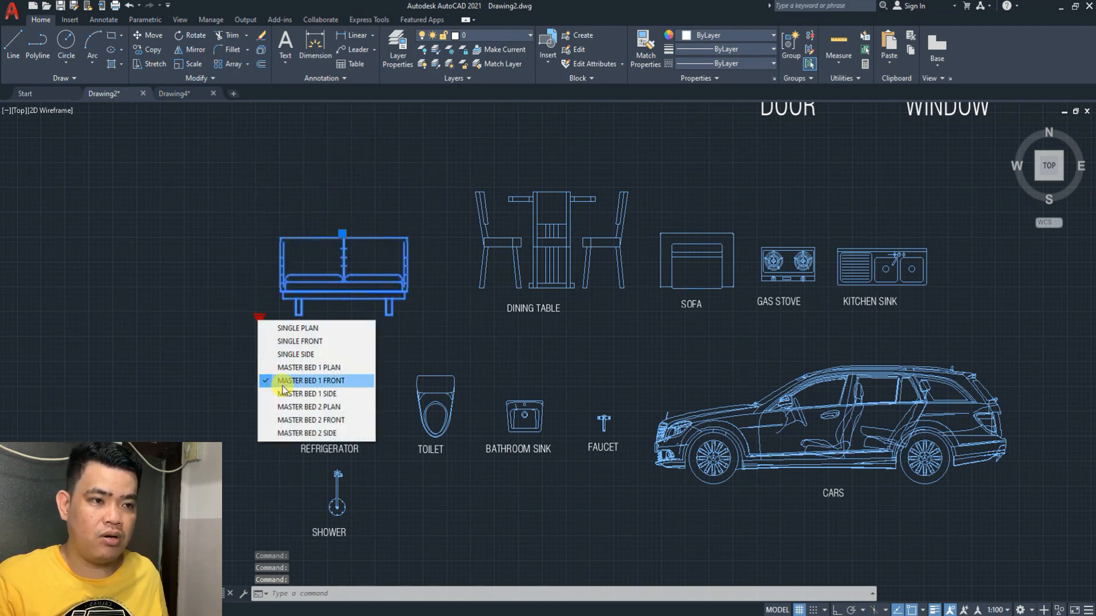
{"action": "left_click", "coordinate": [291, 329]}
- Examine the furniture blocks, the floor plan and the four green potted plants in the drawing
{"action": "scroll", "coordinate": [289, 329], "scroll_direction": "down", "scroll_amount": 3}
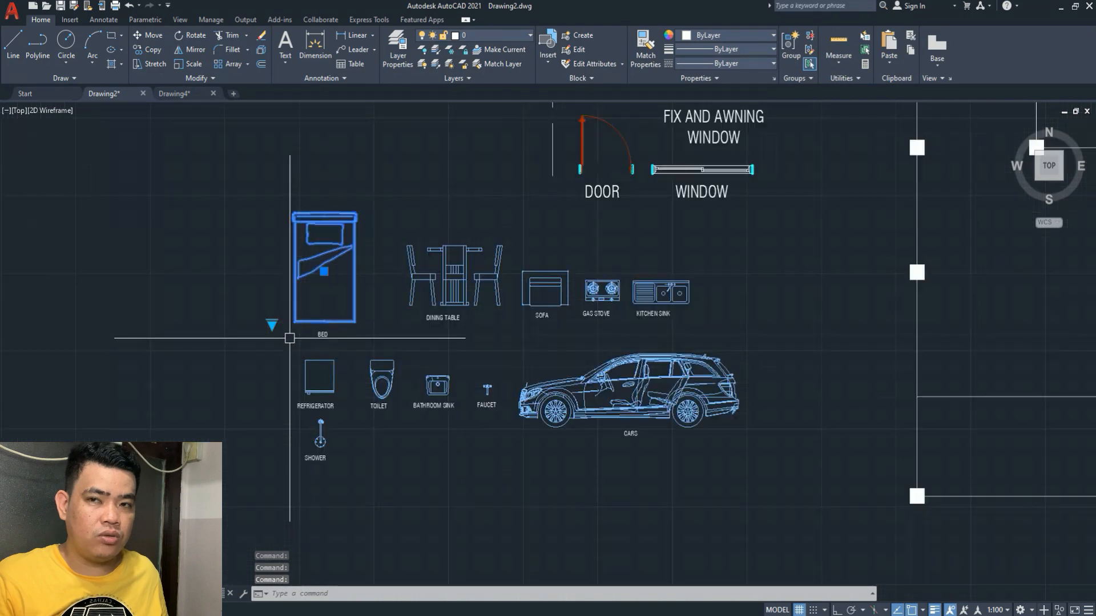
{"action": "middle_click_drag", "start_coordinate": [227, 452], "coordinate": [194, 394]}
{"action": "scroll", "coordinate": [339, 374], "scroll_direction": "down", "scroll_amount": 4}
{"action": "middle_click_drag", "start_coordinate": [342, 374], "coordinate": [331, 294]}
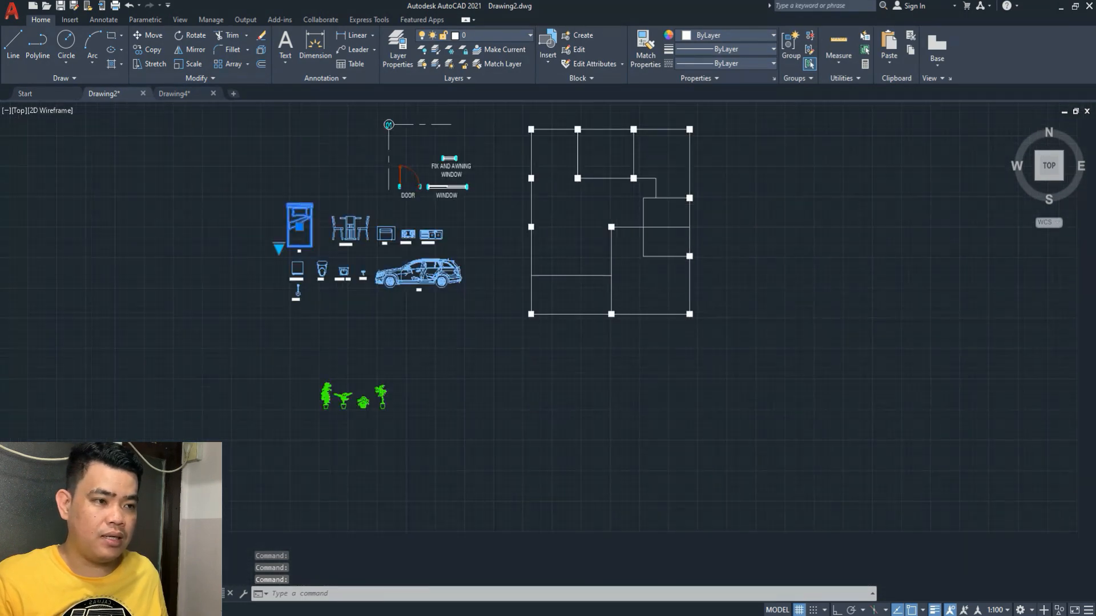
{"action": "scroll", "coordinate": [347, 406], "scroll_direction": "up", "scroll_amount": 4}
{"action": "scroll", "coordinate": [346, 410], "scroll_direction": "down", "scroll_amount": 4}
{"action": "scroll", "coordinate": [346, 410], "scroll_direction": "up", "scroll_amount": 8}
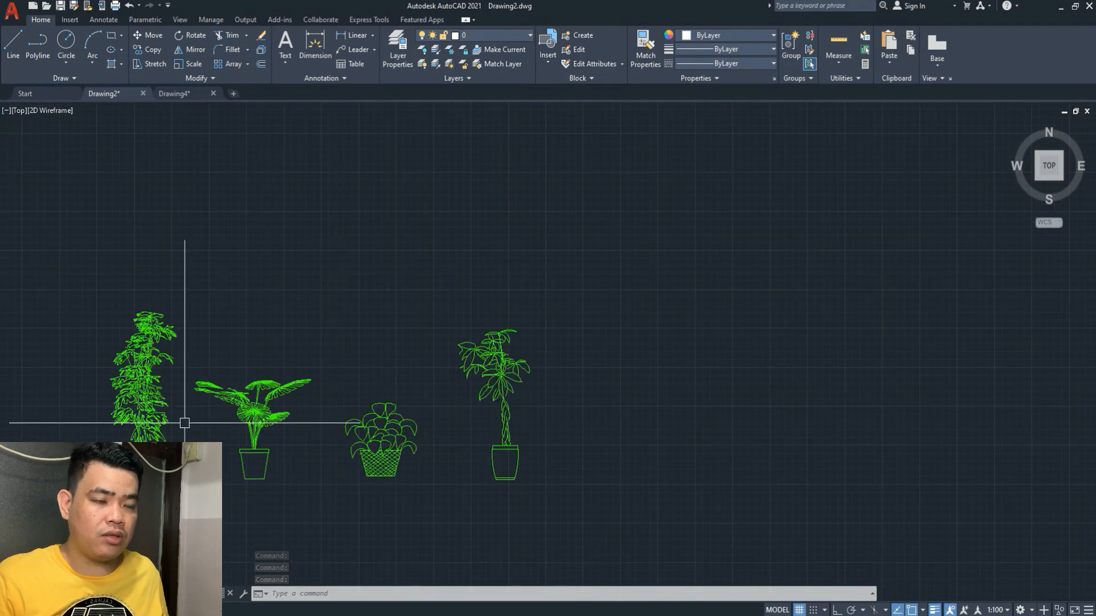
{"action": "scroll", "coordinate": [264, 398], "scroll_direction": "down", "scroll_amount": 4}
{"action": "middle_click_drag", "start_coordinate": [338, 291], "coordinate": [349, 331]}
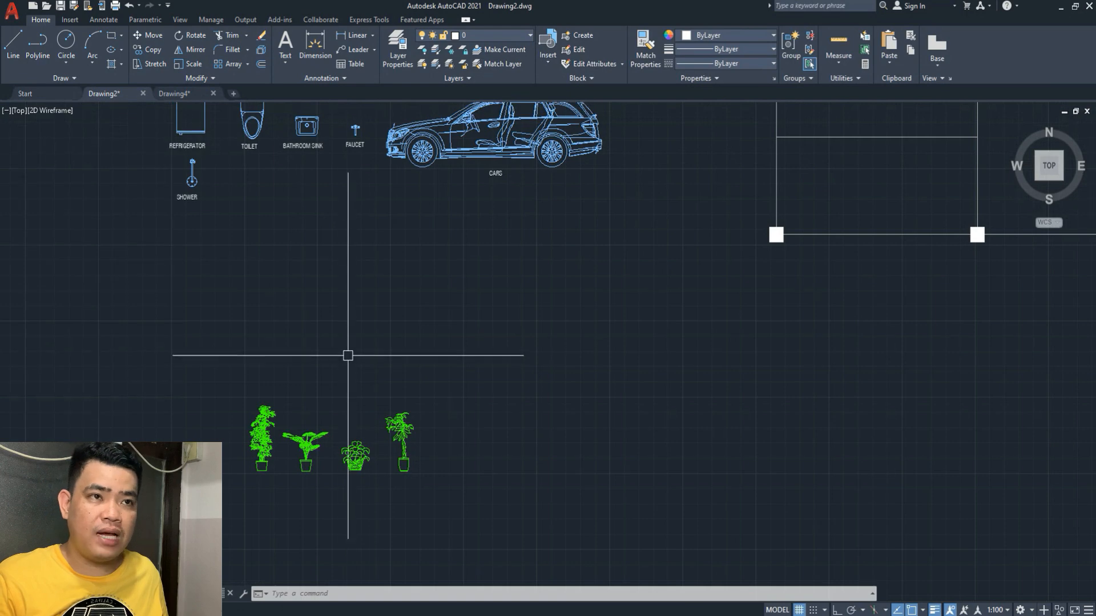
- Close Drawing4 and return to the four potted plants in Drawing2
{"action": "left_click", "coordinate": [213, 93]}
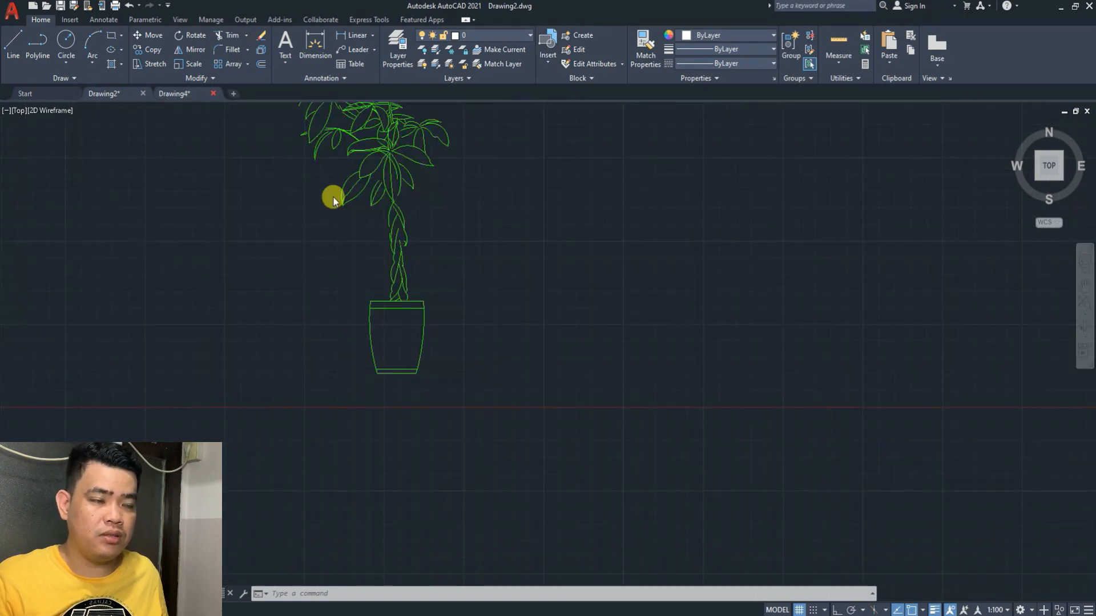
{"action": "left_click", "coordinate": [557, 343]}
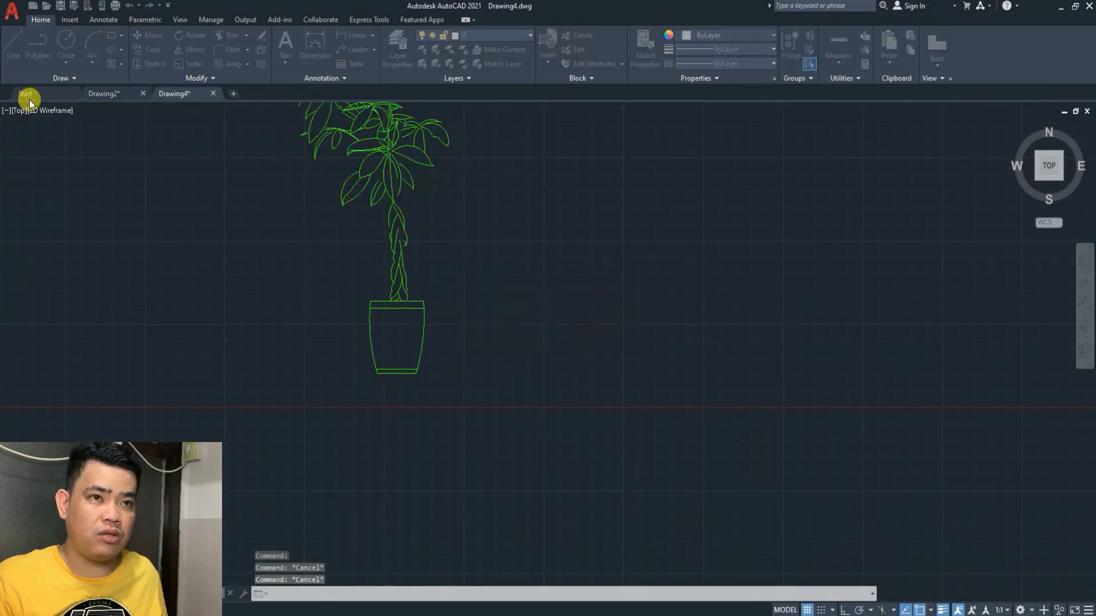
{"action": "scroll", "coordinate": [280, 474], "scroll_direction": "up", "scroll_amount": 6}
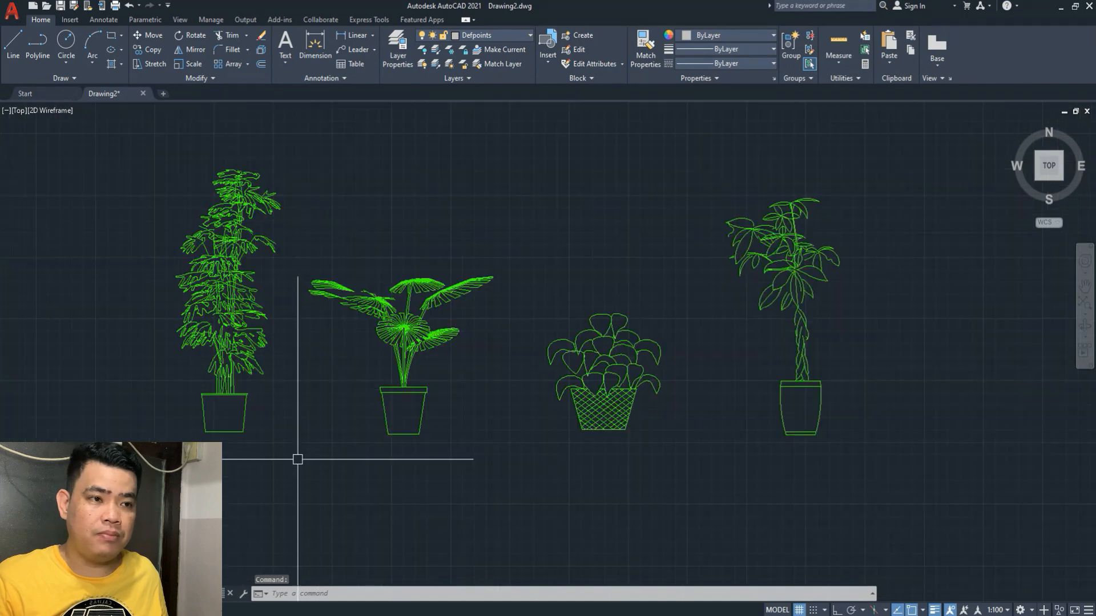
{"action": "scroll", "coordinate": [269, 453], "scroll_direction": "down", "scroll_amount": 2}
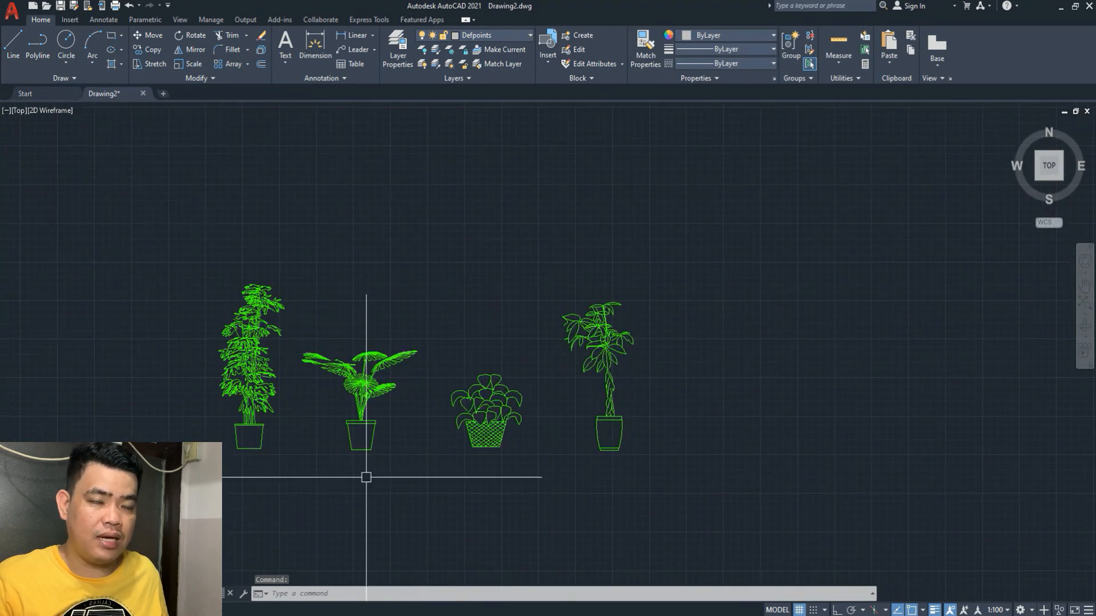
{"action": "scroll", "coordinate": [343, 502], "scroll_direction": "down", "scroll_amount": 2}
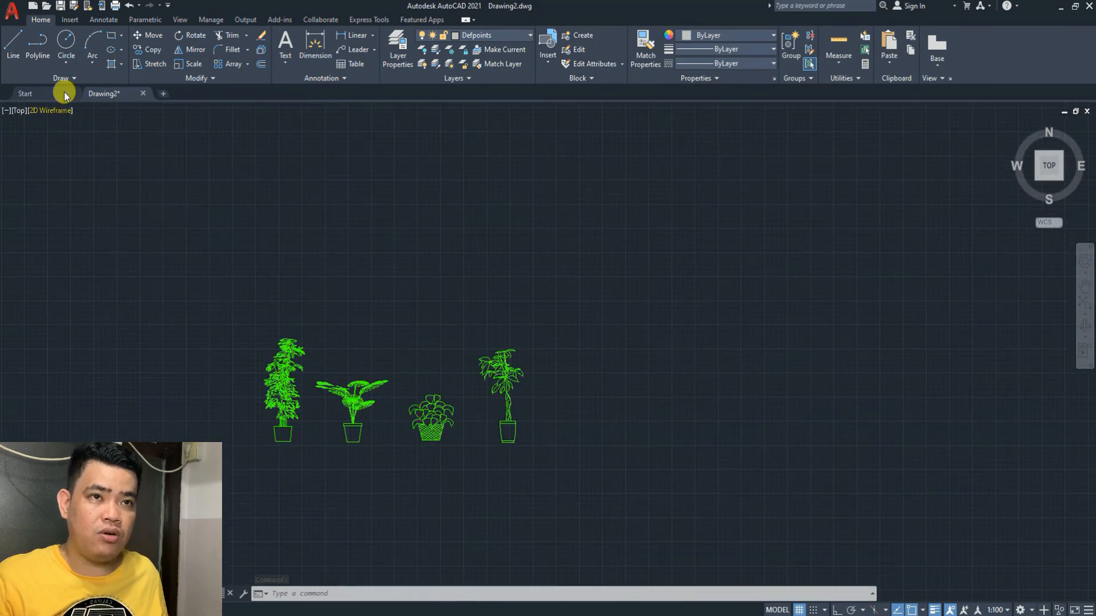
- Create a new drawing from the acad template and turn off its grid
{"action": "left_click", "coordinate": [21, 15]}
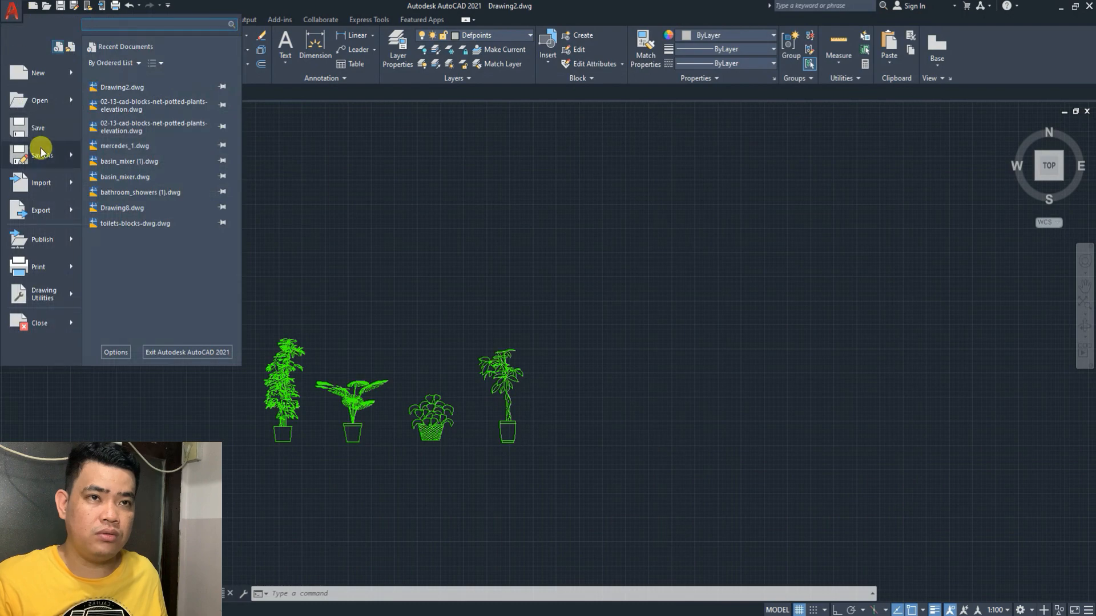
{"action": "left_click", "coordinate": [36, 77]}
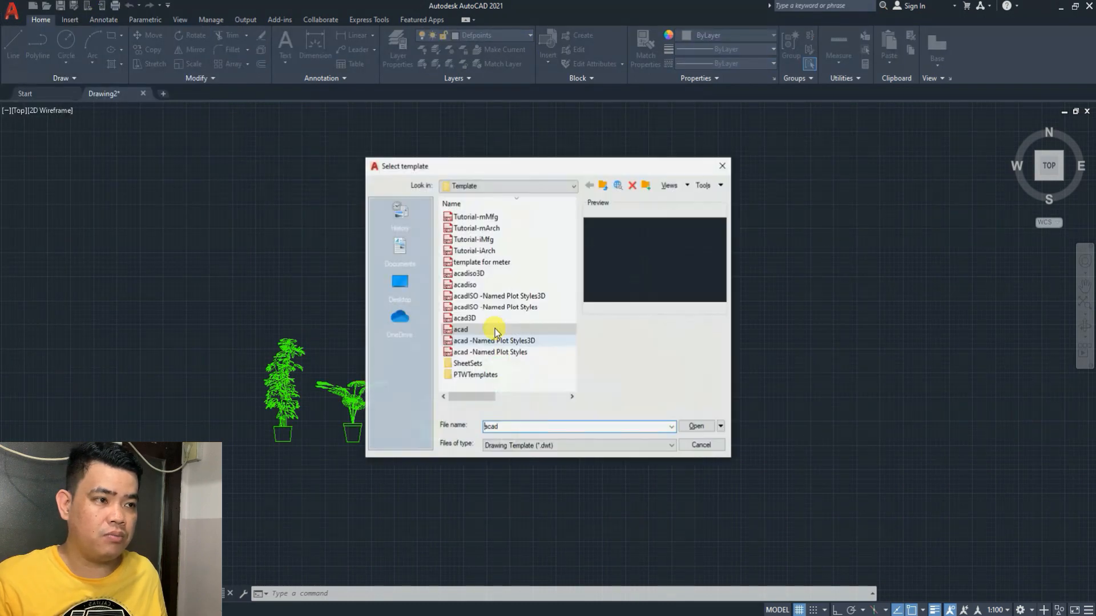
{"action": "left_click", "coordinate": [695, 427]}
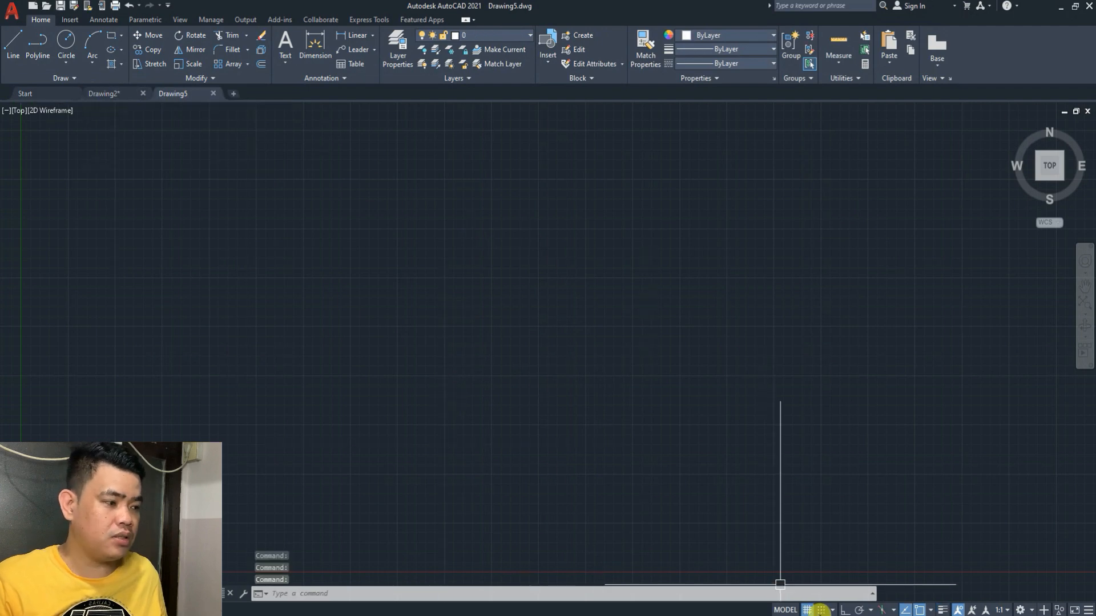
{"action": "left_click", "coordinate": [807, 610]}
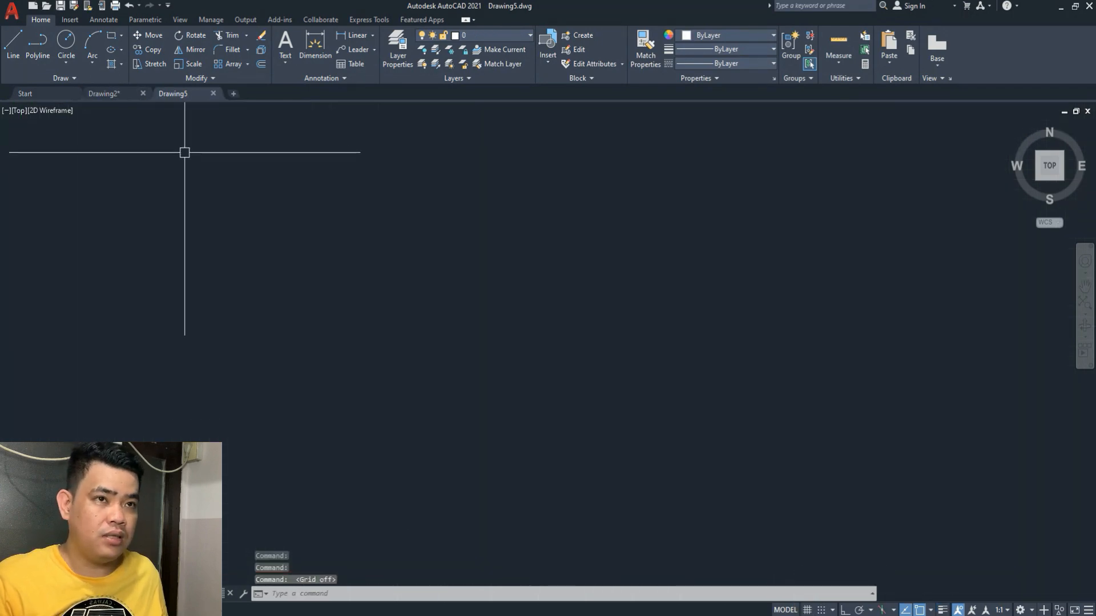
- Turn off the grid in Drawing2 and copy all four potted plants to the clipboard
{"action": "left_click", "coordinate": [103, 99]}
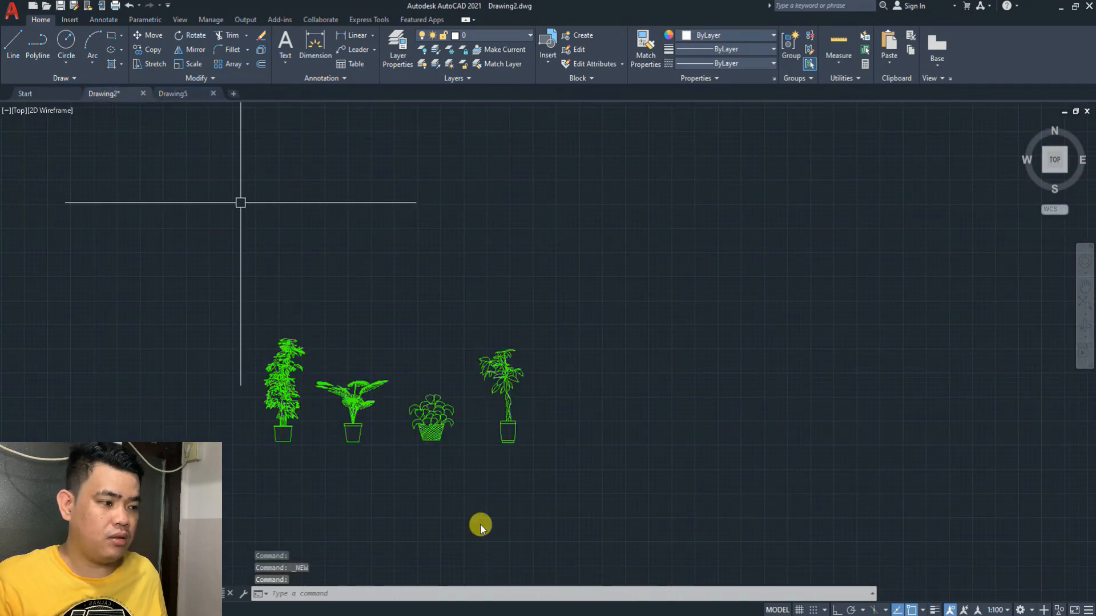
{"action": "left_click", "coordinate": [169, 220]}
{"action": "left_click", "coordinate": [624, 481]}
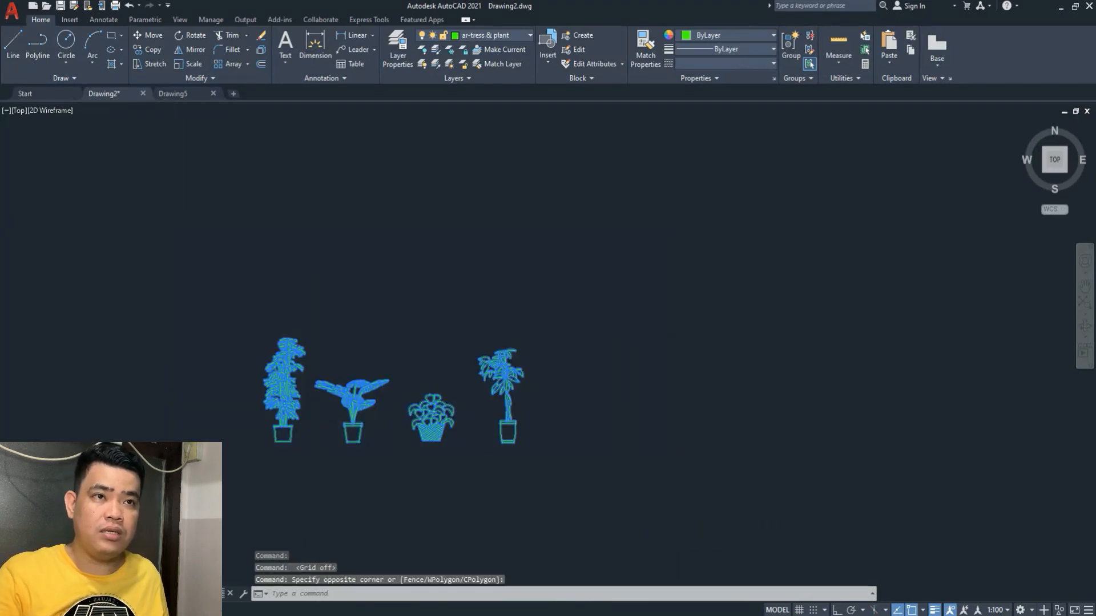
- Paste the four potted plants into Drawing5 near the origin
{"action": "left_click", "coordinate": [169, 94]}
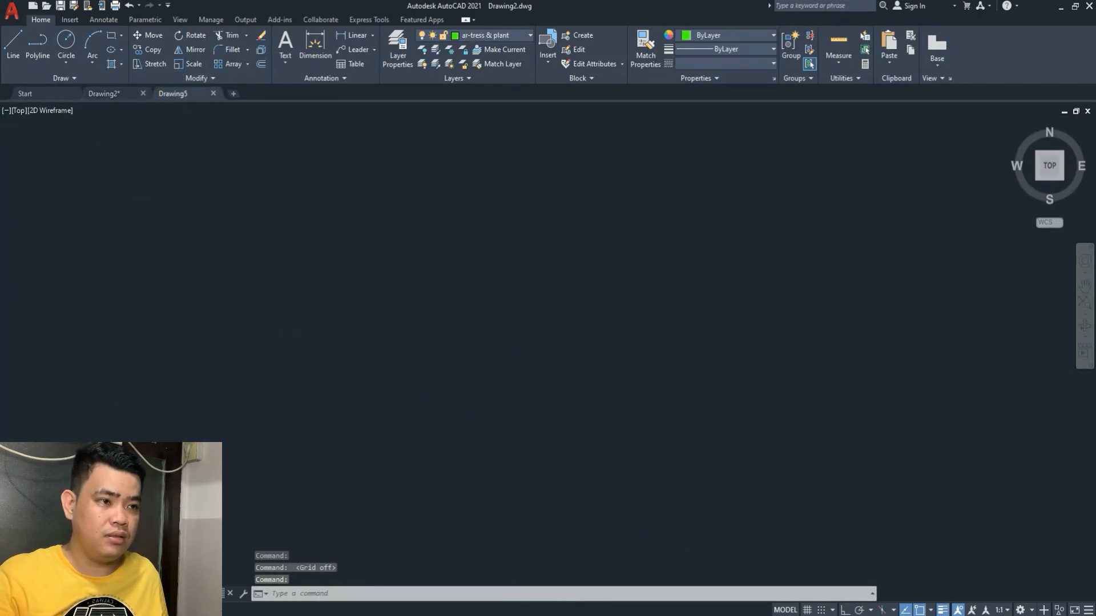
{"action": "middle_click_drag", "start_coordinate": [367, 323], "coordinate": [316, 333]}
{"action": "scroll", "coordinate": [395, 330], "scroll_direction": "down", "scroll_amount": 2}
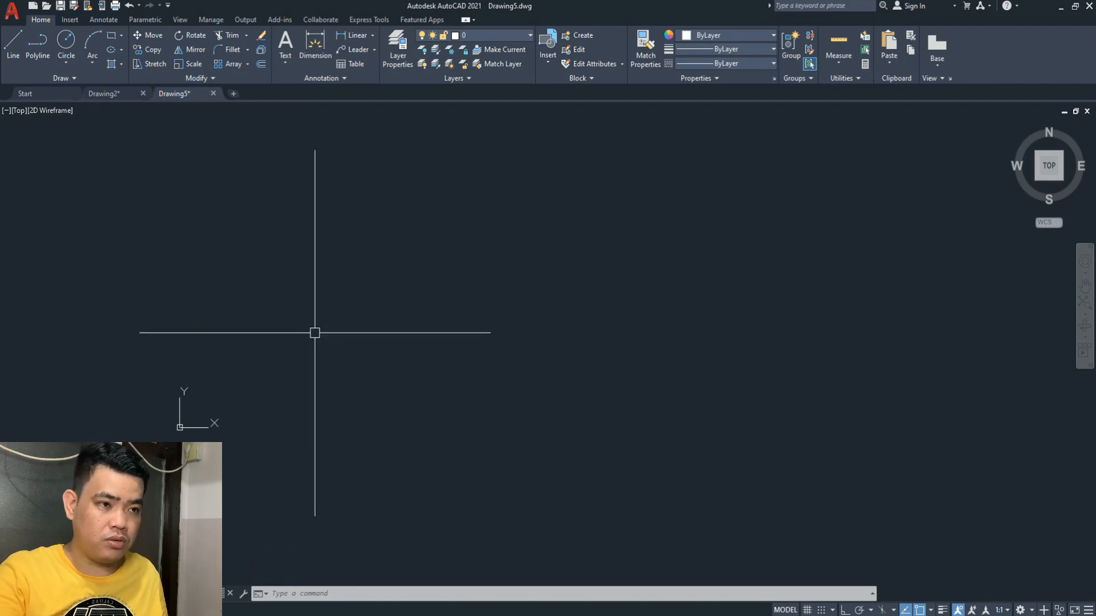
{"action": "key", "text": "ctrl+v"}
{"action": "left_click", "coordinate": [288, 384]}
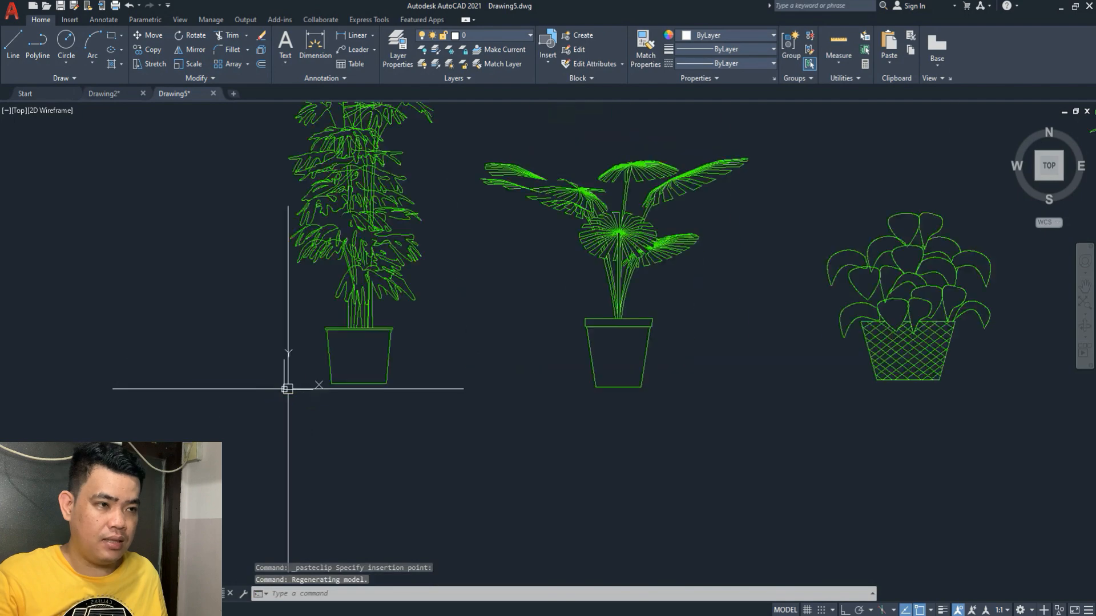
- Start a block definition and pick its base point just left of the tall leafy plant's pot, near the pot's base level
{"action": "scroll", "coordinate": [287, 389], "scroll_direction": "down", "scroll_amount": 4}
{"action": "mouse_move", "coordinate": [405, 324]}
{"action": "middle_mouse_down"}
{"action": "mouse_move", "coordinate": [395, 365]}
{"action": "mouse_move", "coordinate": [310, 318]}
{"action": "middle_mouse_up"}
{"action": "scroll", "coordinate": [335, 287], "scroll_direction": "up", "scroll_amount": 2}
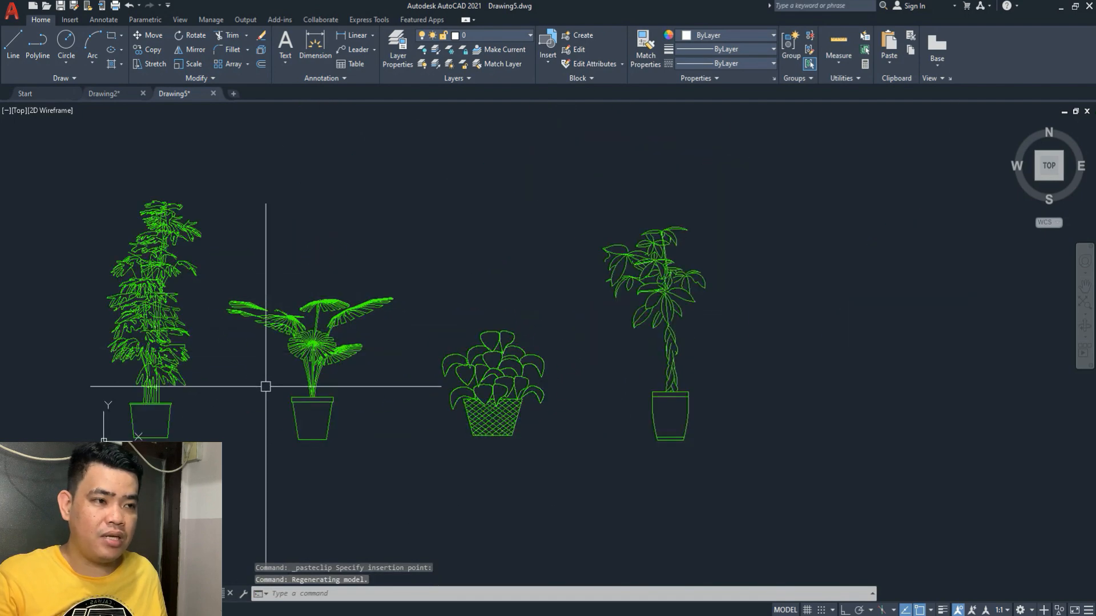
{"action": "mouse_move", "coordinate": [265, 387]}
{"action": "middle_mouse_down"}
{"action": "mouse_move", "coordinate": [350, 365]}
{"action": "mouse_move", "coordinate": [342, 379]}
{"action": "middle_mouse_up"}
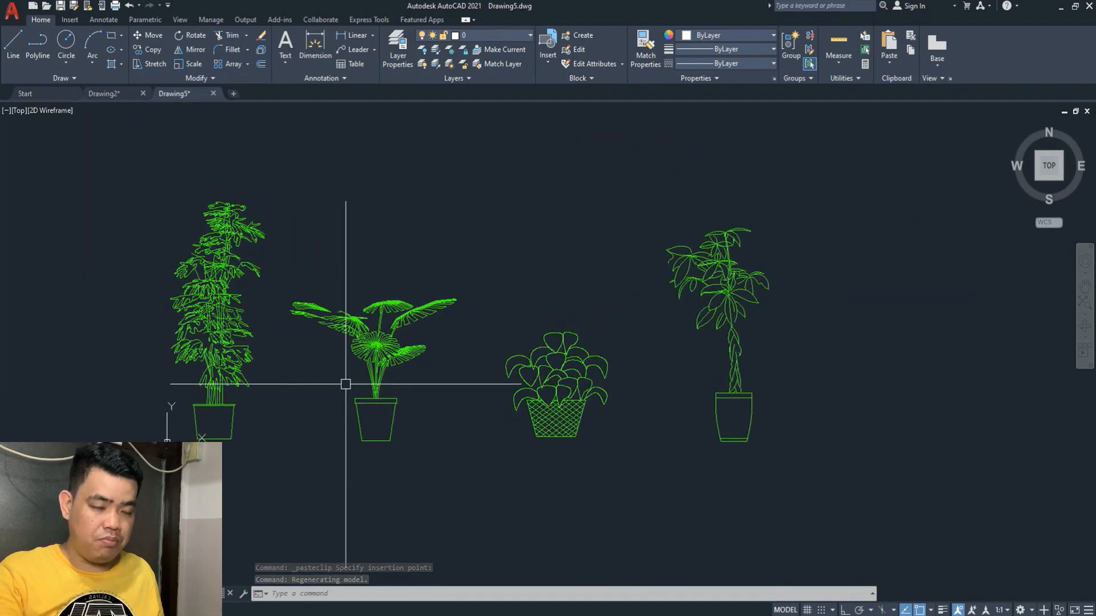
{"action": "type", "text": "B"}
{"action": "key", "text": "Return"}
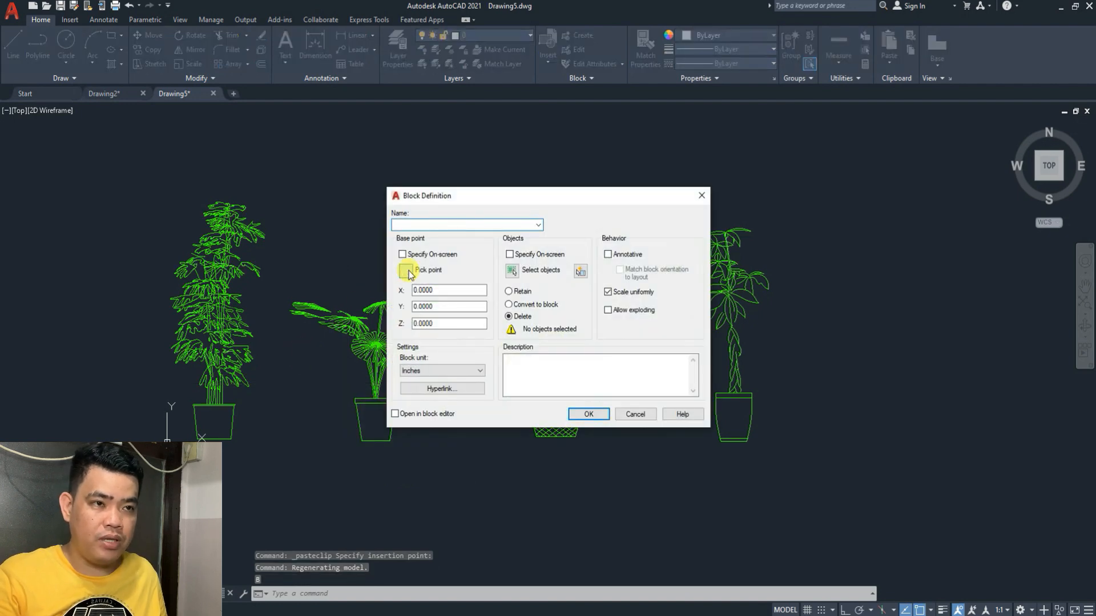
{"action": "left_click", "coordinate": [405, 271]}
{"action": "scroll", "coordinate": [188, 450], "scroll_direction": "up", "scroll_amount": 4}
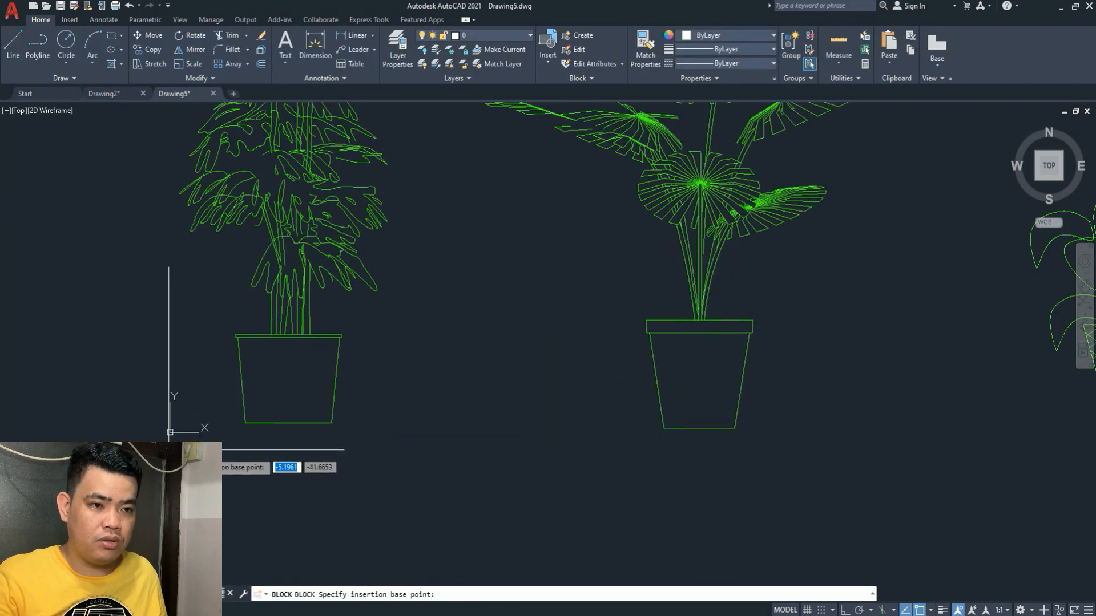
{"action": "left_click", "coordinate": [184, 428]}
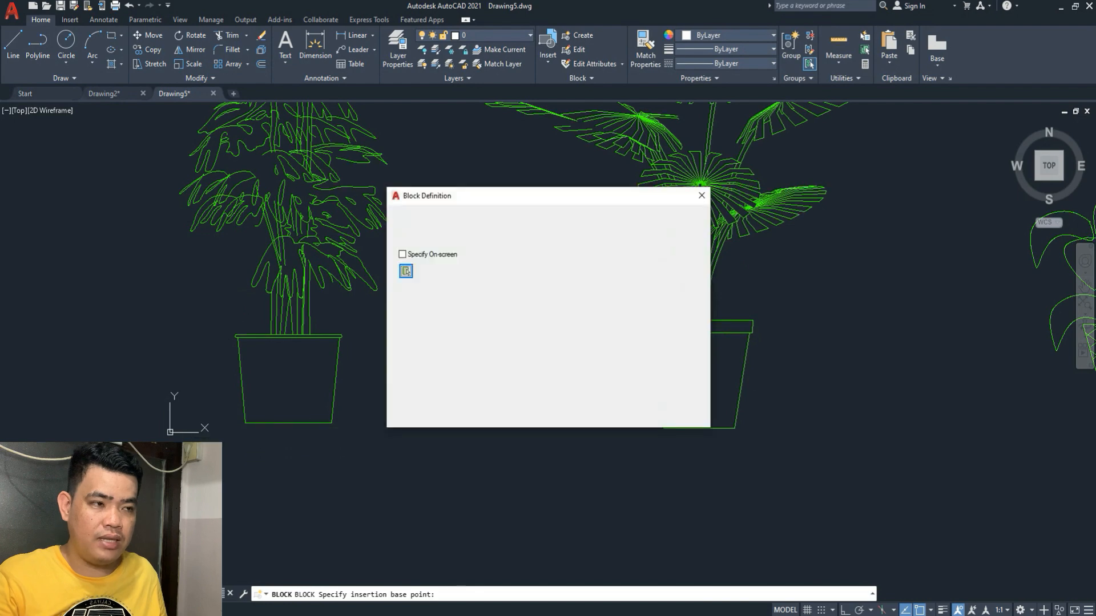
- Select the whole tall leafy plant with its pot as the block's objects and create the block with the name p1
{"action": "left_click", "coordinate": [512, 271]}
{"action": "scroll", "coordinate": [442, 376], "scroll_direction": "down", "scroll_amount": 4}
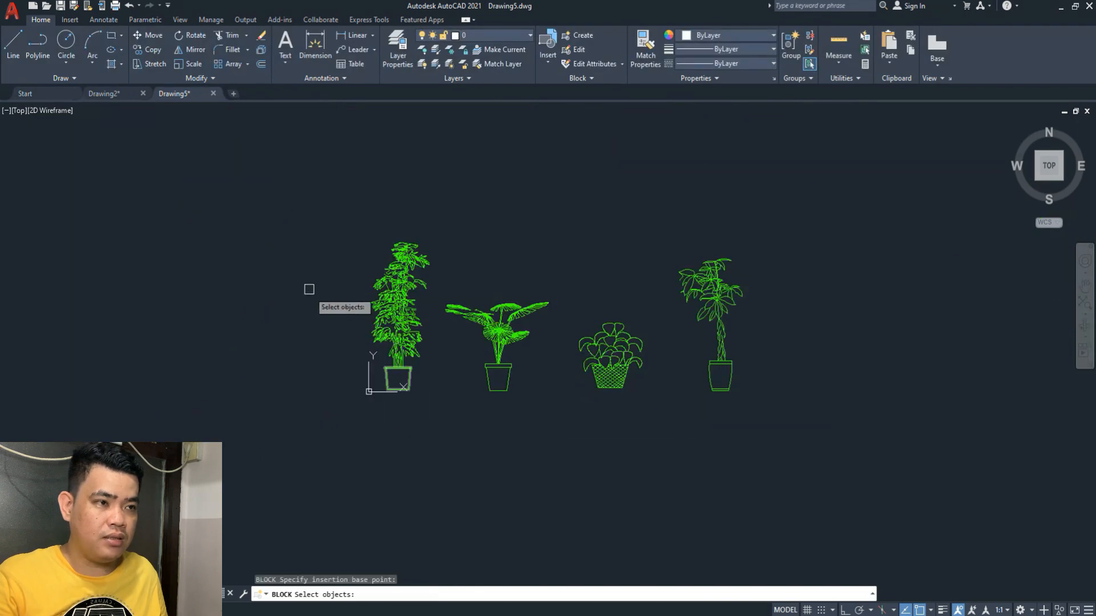
{"action": "left_click", "coordinate": [303, 171]}
{"action": "left_click", "coordinate": [433, 447]}
{"action": "scroll", "coordinate": [430, 371], "scroll_direction": "up", "scroll_amount": 2}
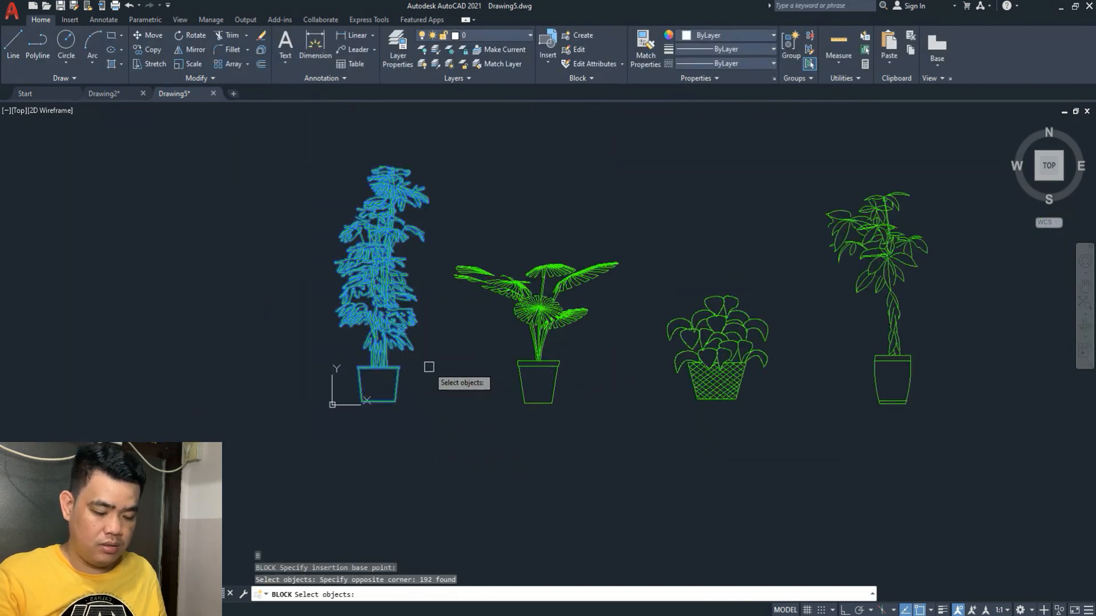
{"action": "middle_click_drag", "start_coordinate": [429, 371], "coordinate": [386, 389]}
{"action": "key", "text": "Return"}
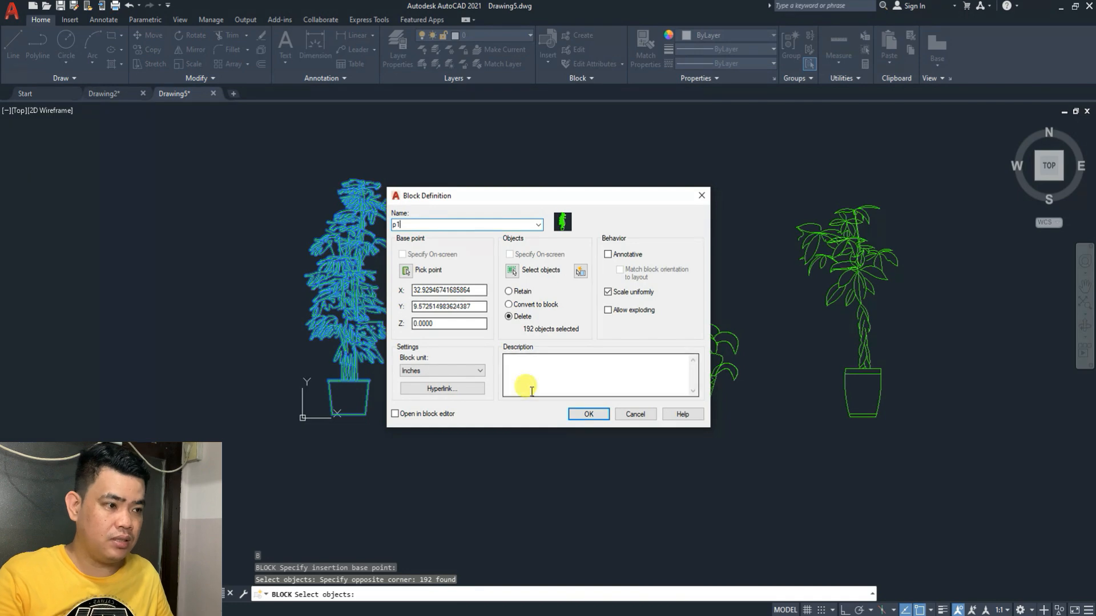
{"action": "left_click", "coordinate": [589, 413]}
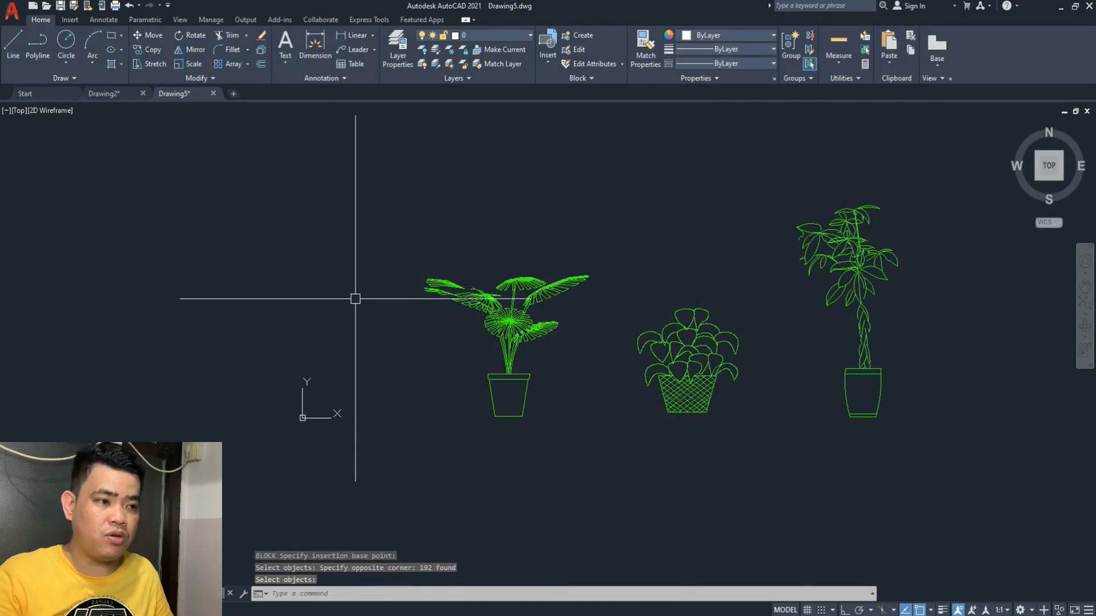
- Start a block definition and pick its base point just left of the fan-leaved plant's pot, level with the pot's base
{"action": "middle_click_drag", "start_coordinate": [494, 403], "coordinate": [408, 389]}
{"action": "scroll", "coordinate": [406, 342], "scroll_direction": "up", "scroll_amount": 2}
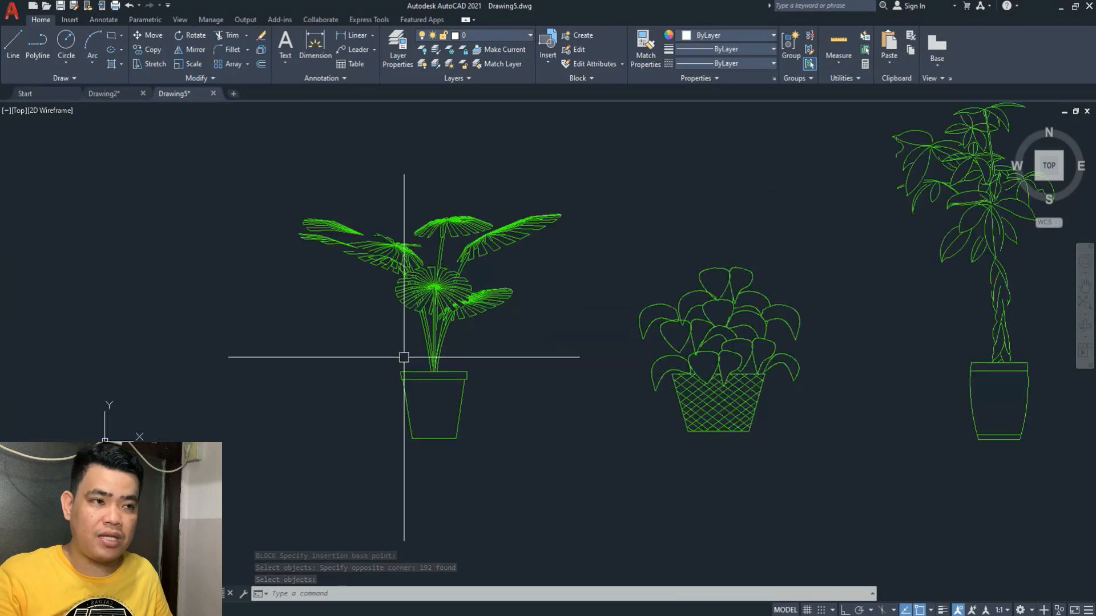
{"action": "scroll", "coordinate": [409, 390], "scroll_direction": "down", "scroll_amount": 3}
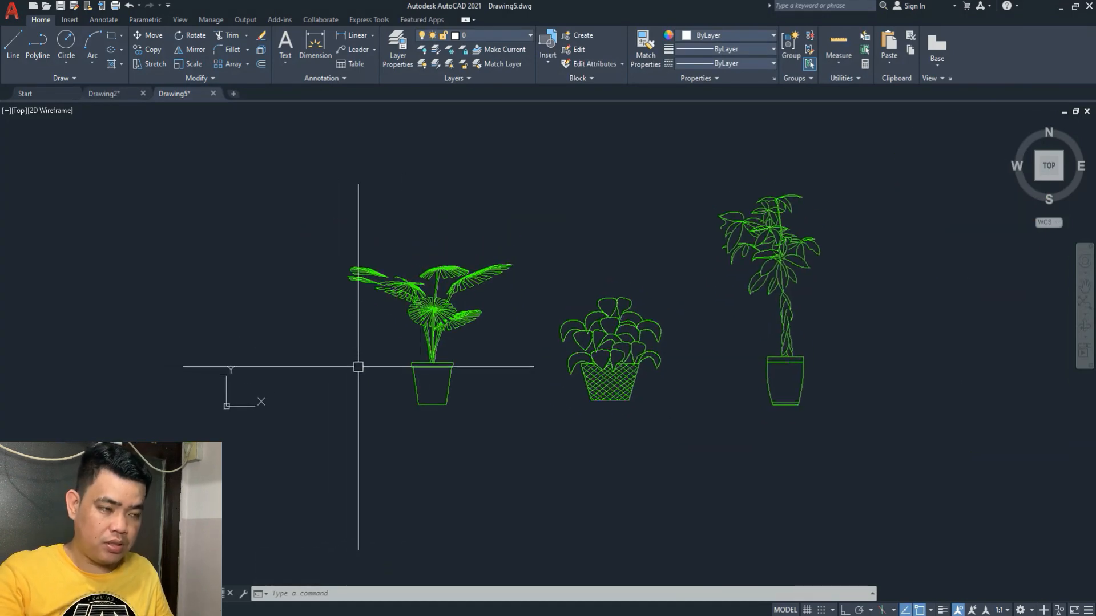
{"action": "type", "text": "B"}
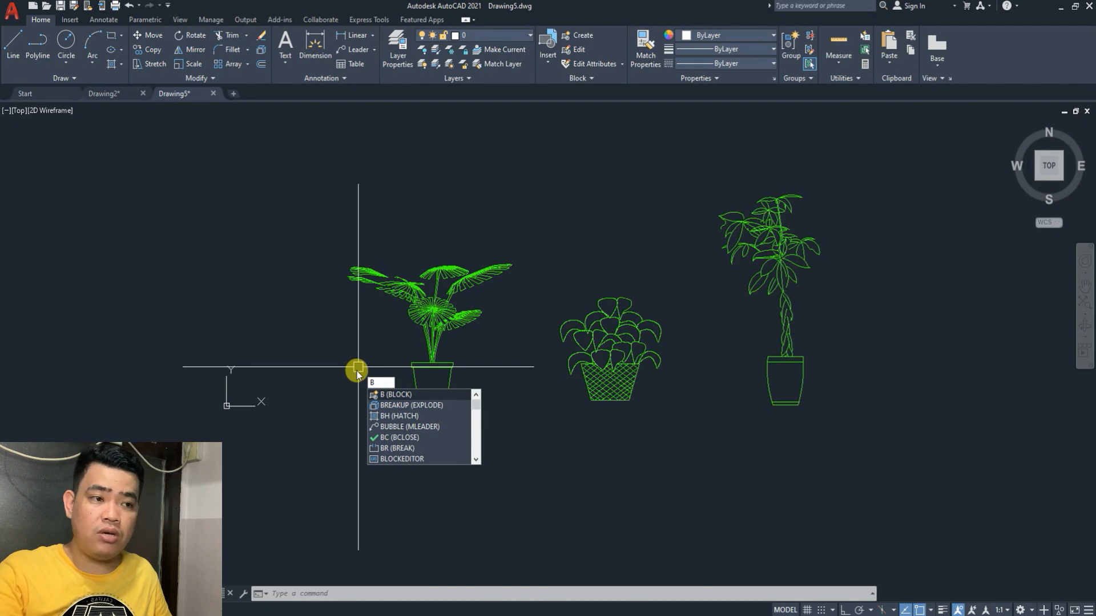
{"action": "key", "text": "Return"}
{"action": "type", "text": "B"}
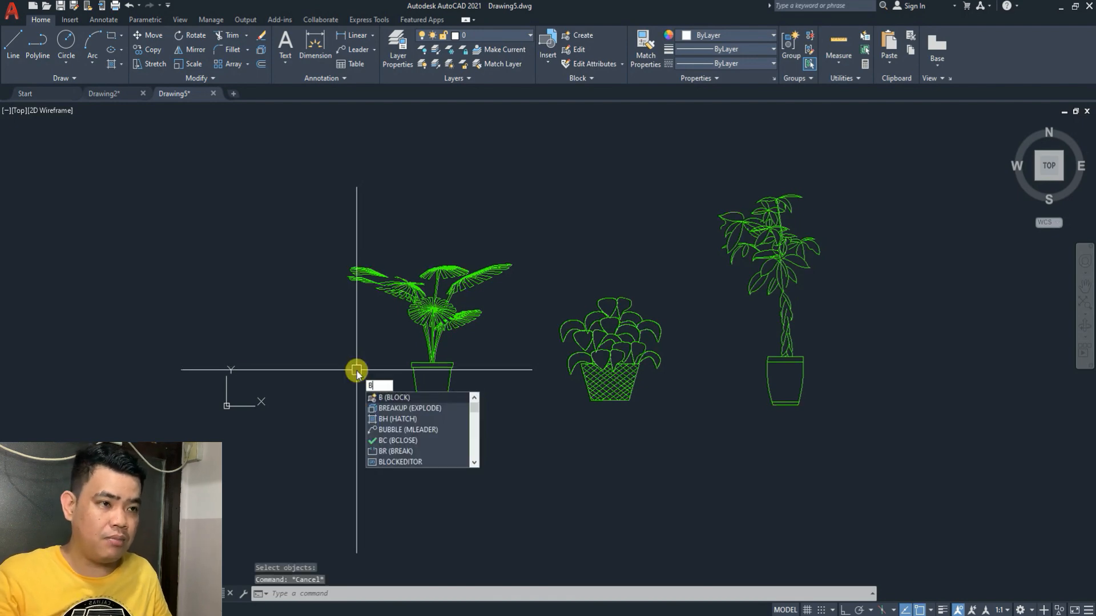
{"action": "key", "text": "Return"}
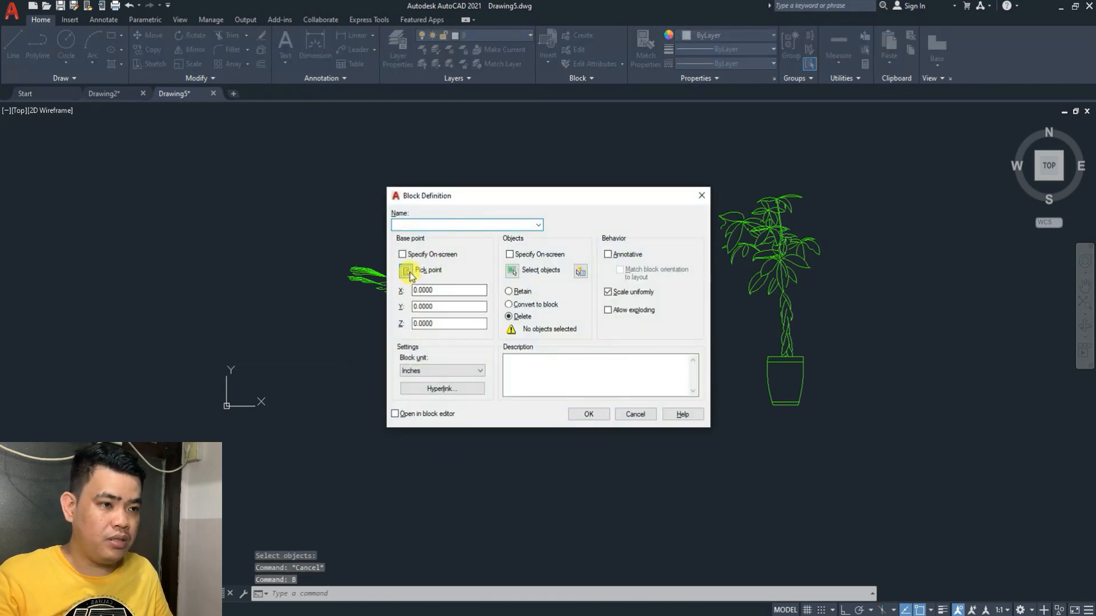
{"action": "left_click", "coordinate": [409, 272]}
{"action": "left_click", "coordinate": [391, 405]}
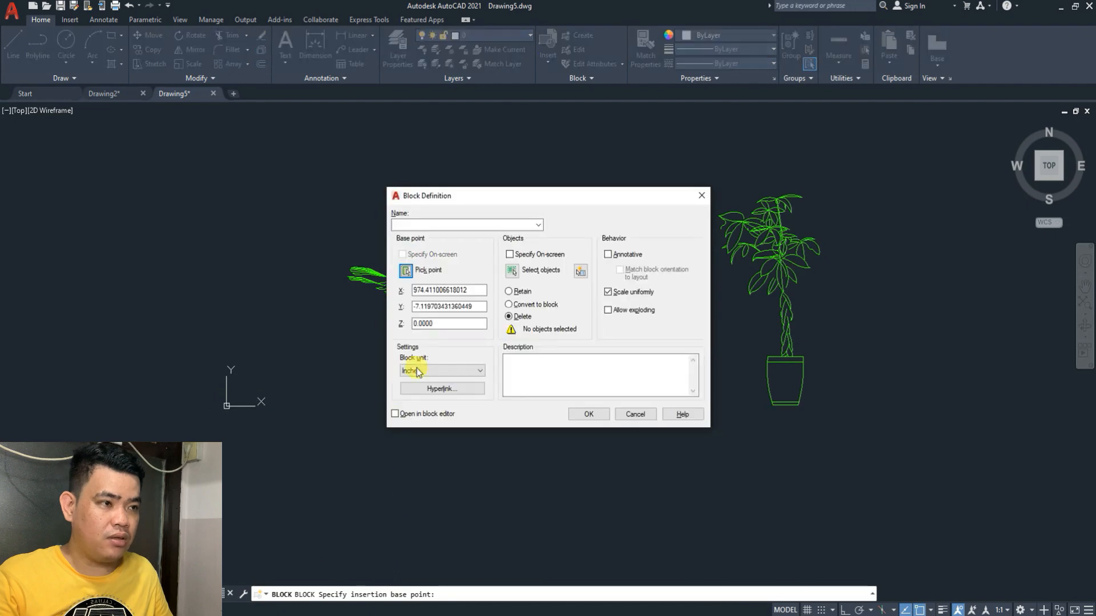
- Select the whole fan-leaved plant with its pot as the block's objects and create the block with the name p2
{"action": "left_click", "coordinate": [511, 273]}
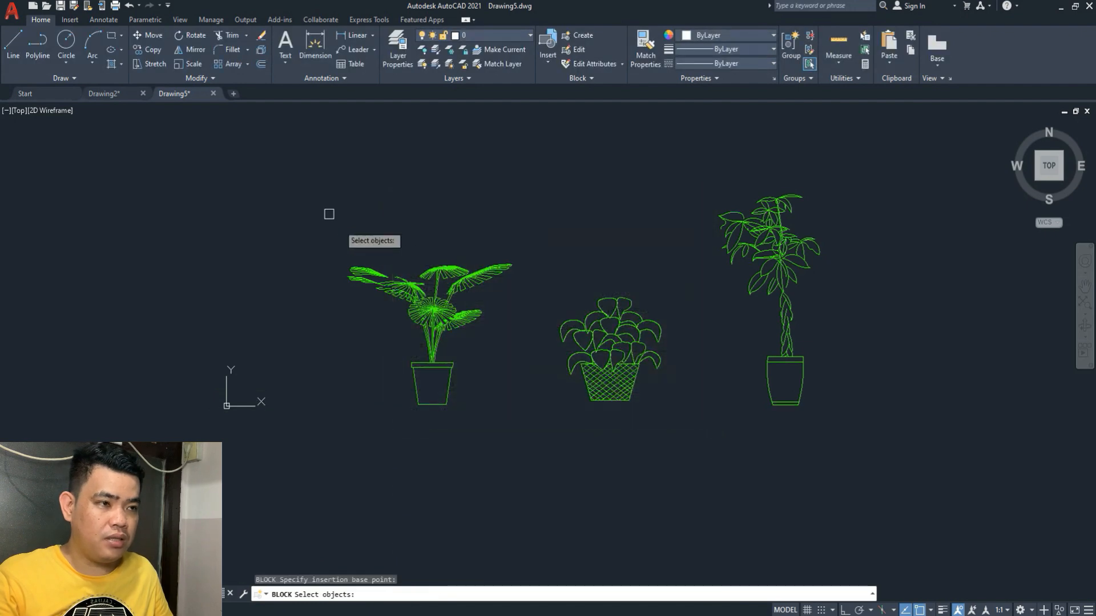
{"action": "left_click", "coordinate": [317, 166]}
{"action": "left_click", "coordinate": [526, 453]}
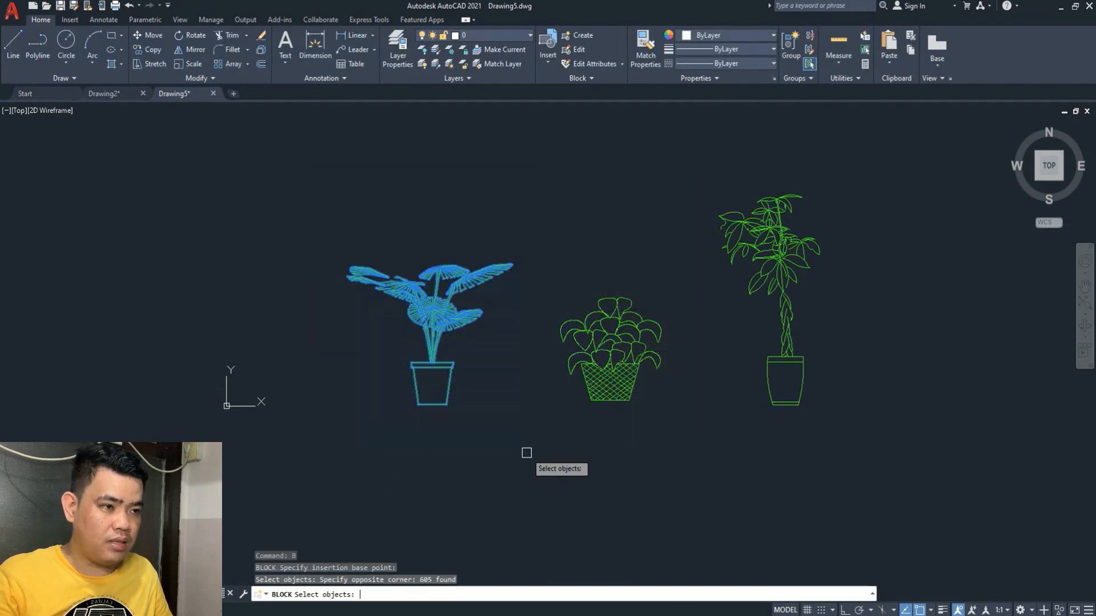
{"action": "right_click", "coordinate": [524, 454]}
{"action": "left_click", "coordinate": [415, 224]}
{"action": "type", "text": "p2"}
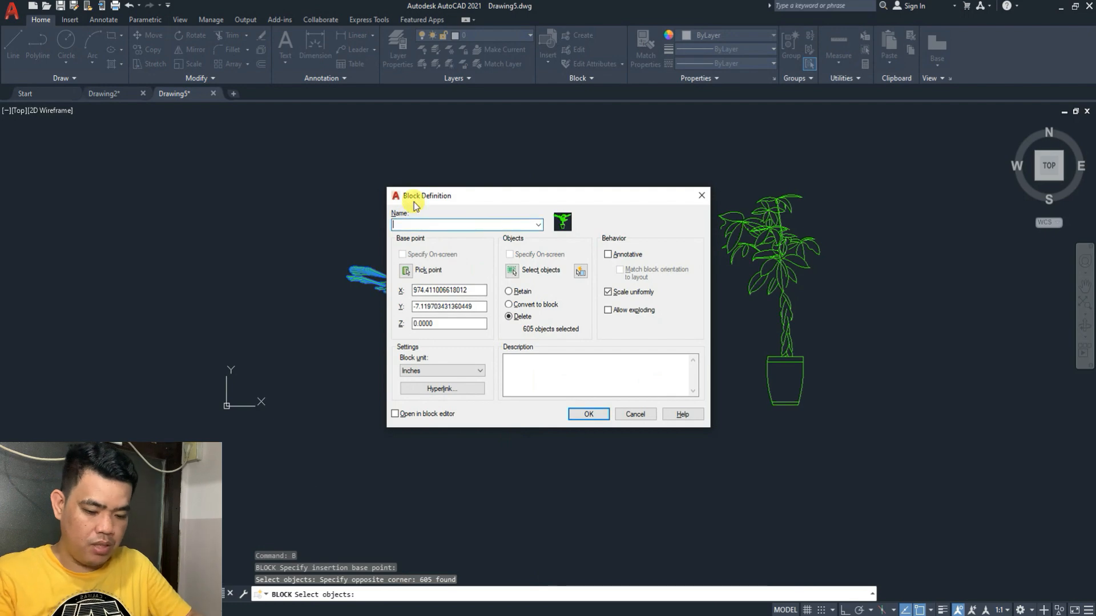
{"action": "left_click", "coordinate": [576, 424]}
- Start a block definition and pick its base point just left of the bushy plant's woven basket, level with the basket's base
{"action": "scroll", "coordinate": [588, 374], "scroll_direction": "up", "scroll_amount": 5}
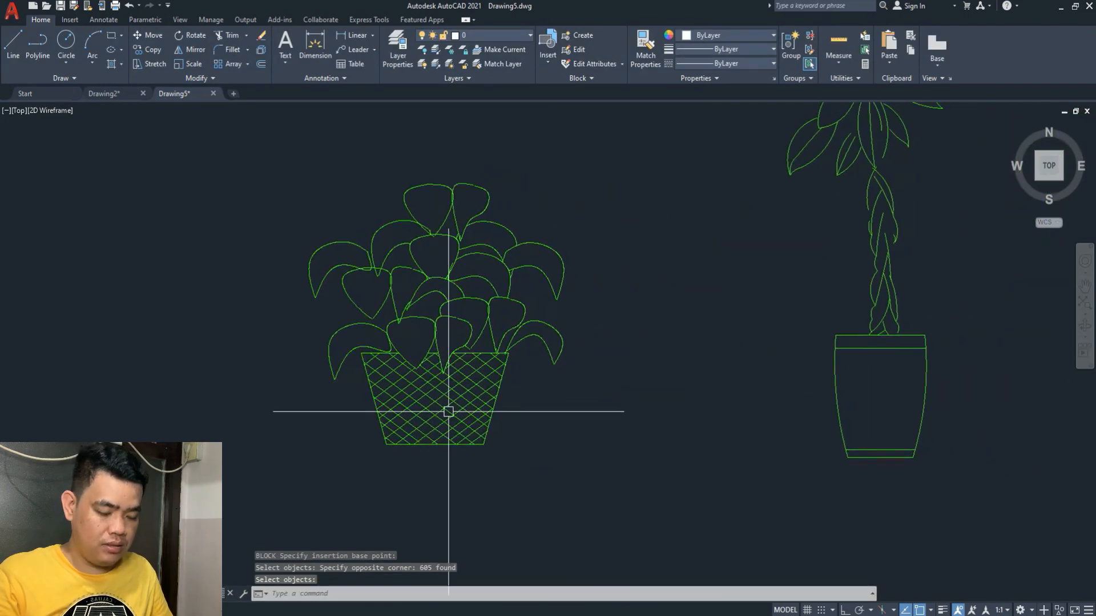
{"action": "scroll", "coordinate": [449, 412], "scroll_direction": "down", "scroll_amount": 2}
{"action": "middle_click_drag", "start_coordinate": [455, 371], "coordinate": [526, 461]}
{"action": "type", "text": "b"}
{"action": "key", "text": "Return"}
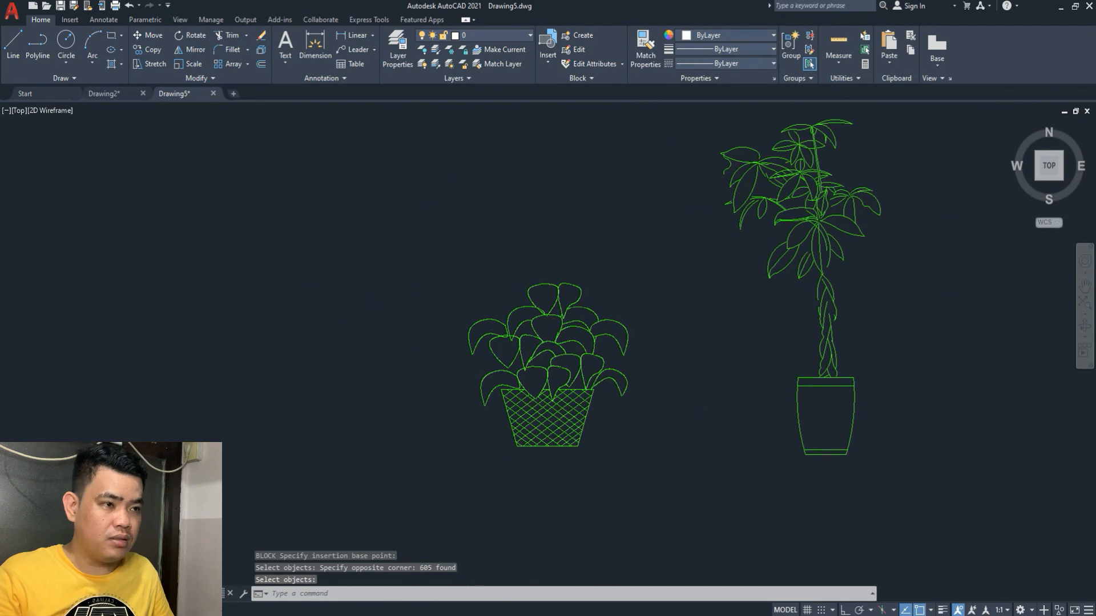
{"action": "left_click", "coordinate": [407, 272]}
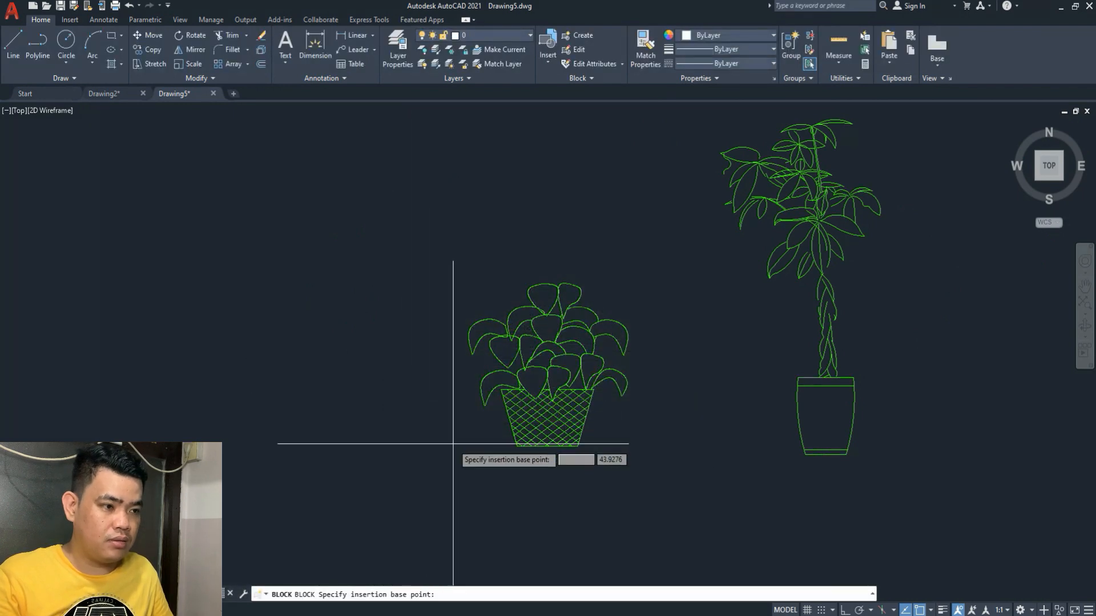
{"action": "left_click", "coordinate": [477, 447]}
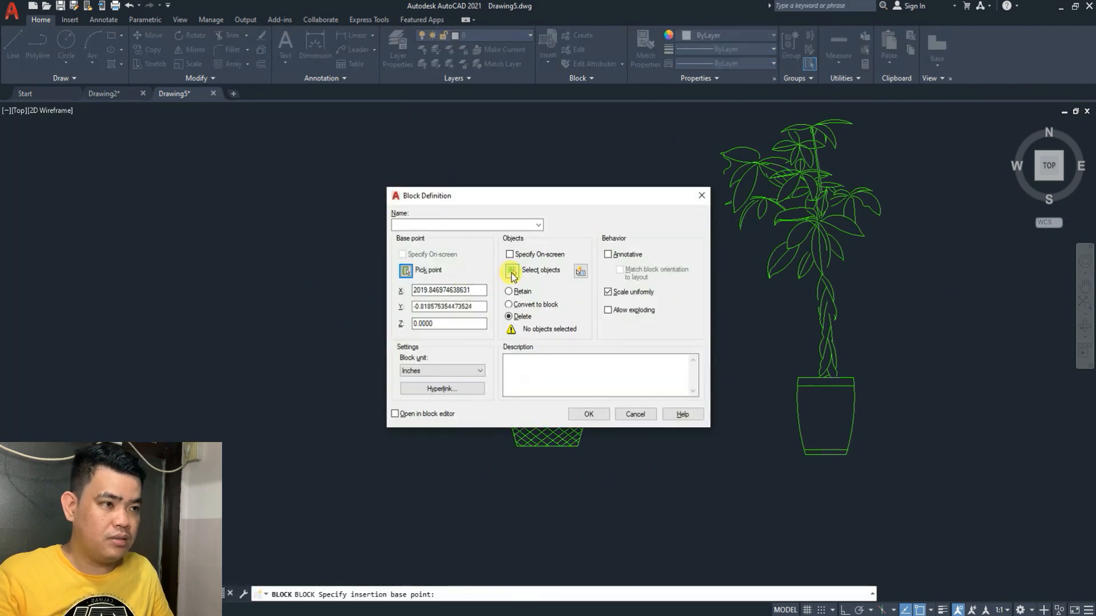
- Select the whole bushy plant with its basket as the block's objects and create the block with the name p3
{"action": "left_click", "coordinate": [512, 272]}
{"action": "left_click", "coordinate": [396, 187]}
{"action": "left_click", "coordinate": [651, 459]}
{"action": "key", "text": "Return"}
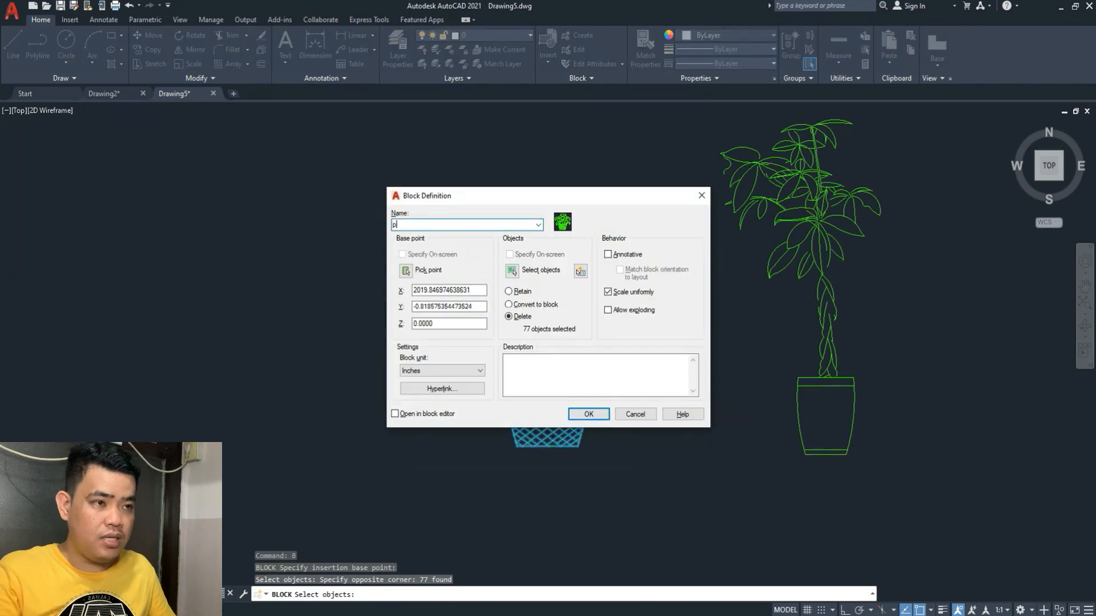
{"action": "type", "text": "p3"}
{"action": "left_click", "coordinate": [586, 414]}
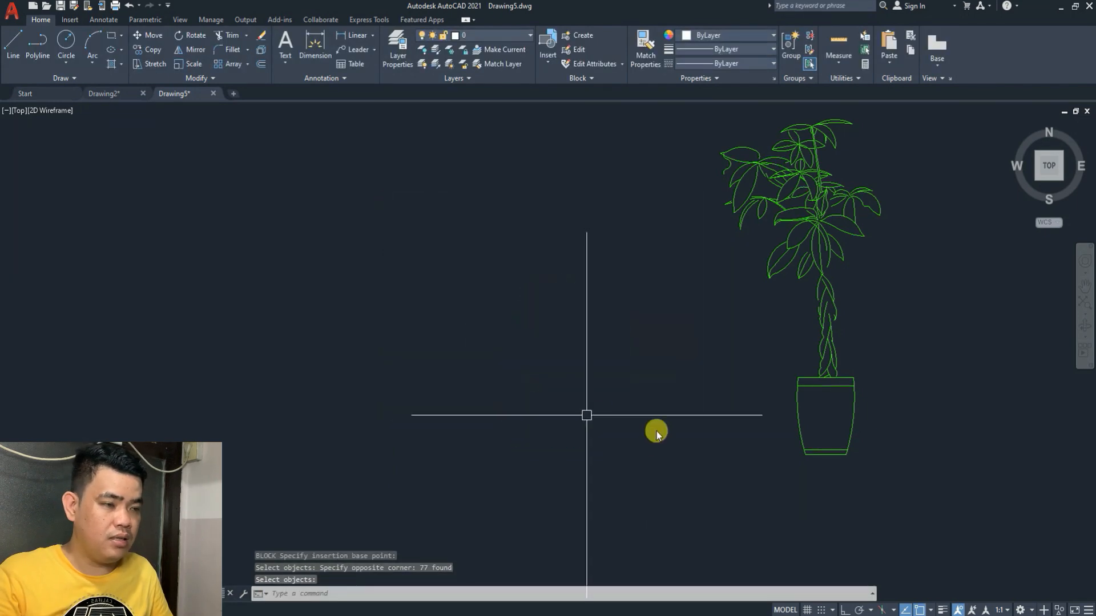
- Start a block definition and pick its base point just left of the braided-trunk tree's pot, near the pot's base level
{"action": "middle_click_drag", "start_coordinate": [766, 436], "coordinate": [552, 408]}
{"action": "scroll", "coordinate": [543, 422], "scroll_direction": "down", "scroll_amount": 2}
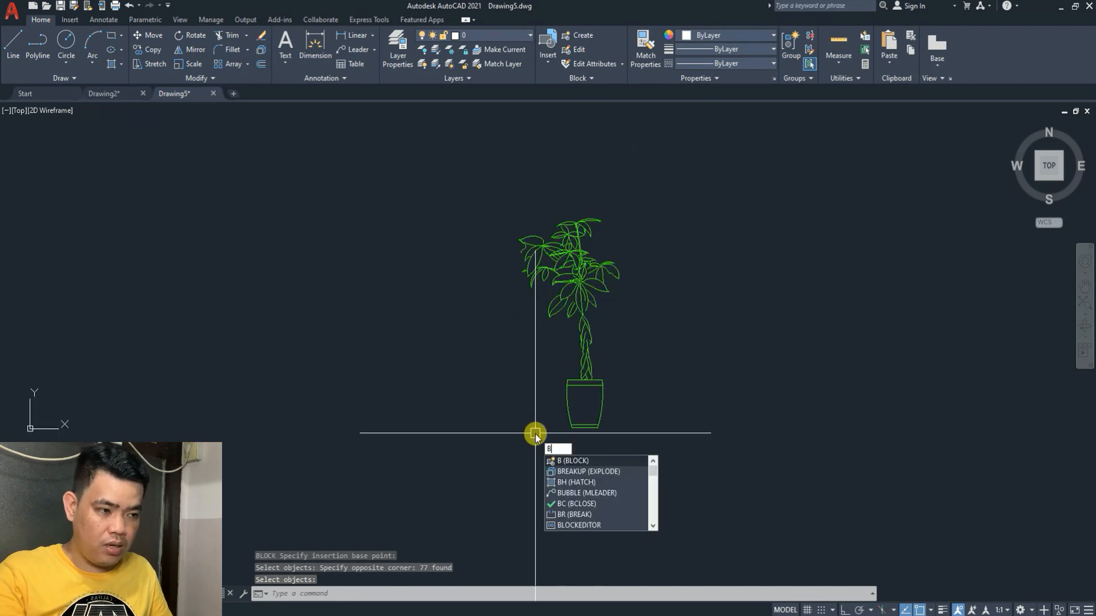
{"action": "key", "text": "Escape"}
{"action": "type", "text": "b"}
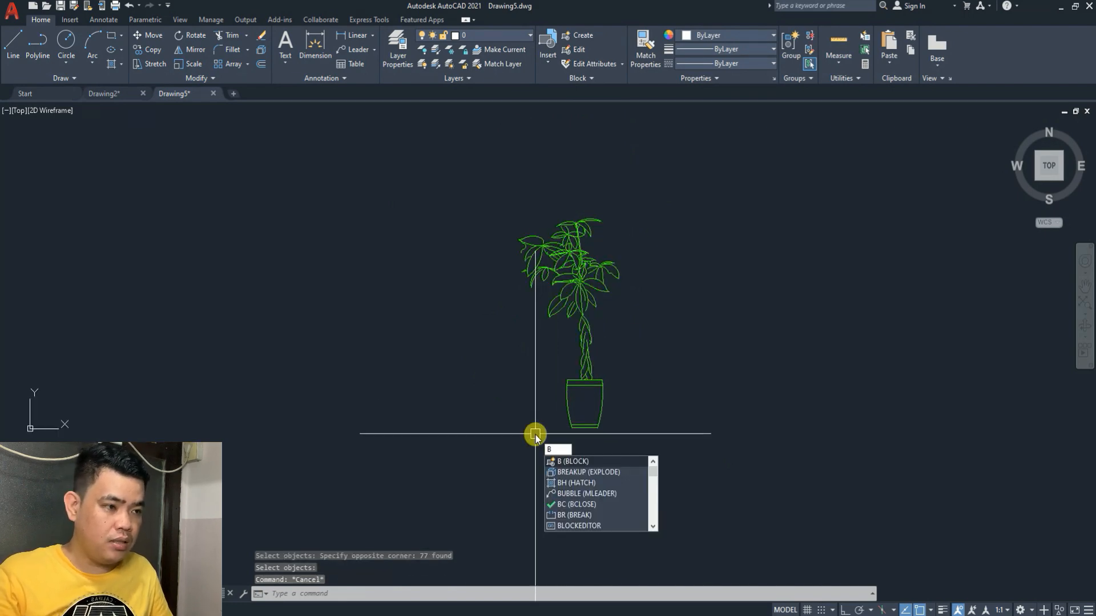
{"action": "key", "text": "Return"}
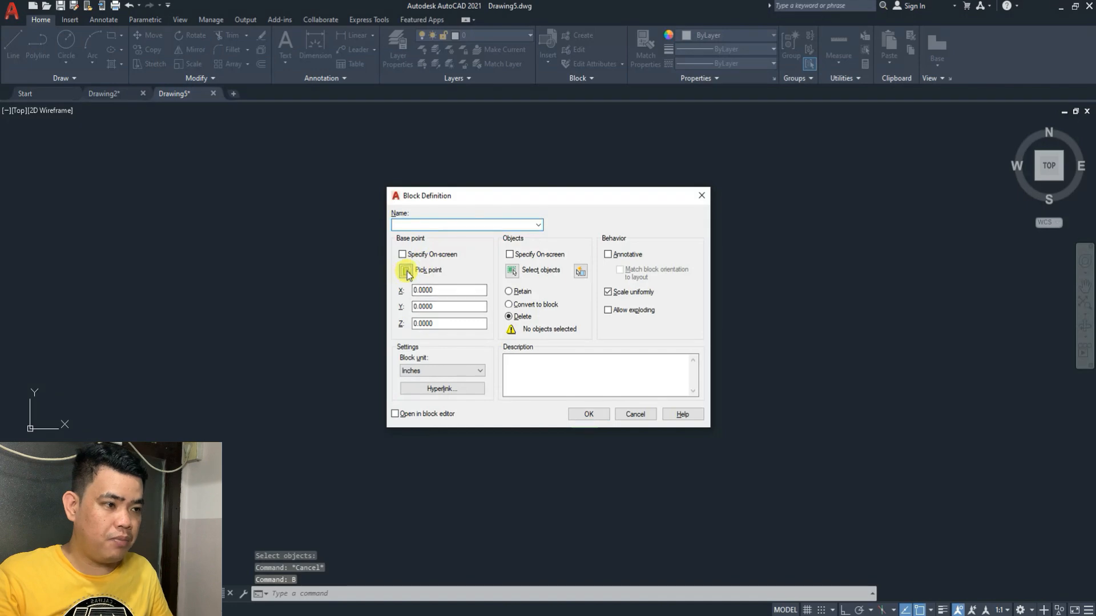
{"action": "left_click", "coordinate": [407, 271]}
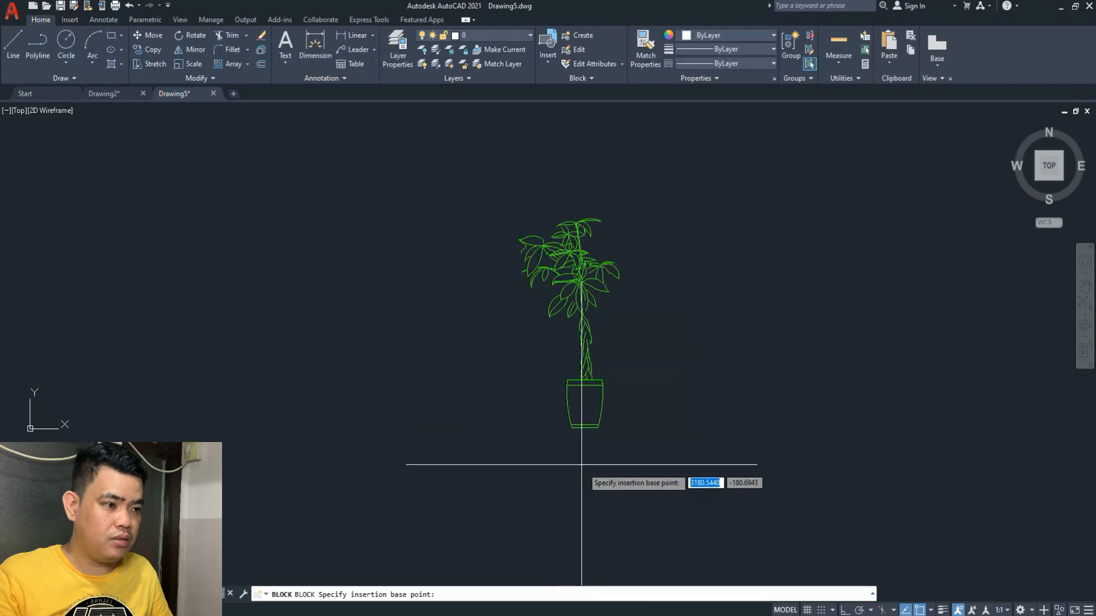
{"action": "left_click", "coordinate": [546, 424]}
- Select the whole braided-trunk tree with its pot as the block's objects and create the block with the name p4
{"action": "left_click", "coordinate": [514, 272]}
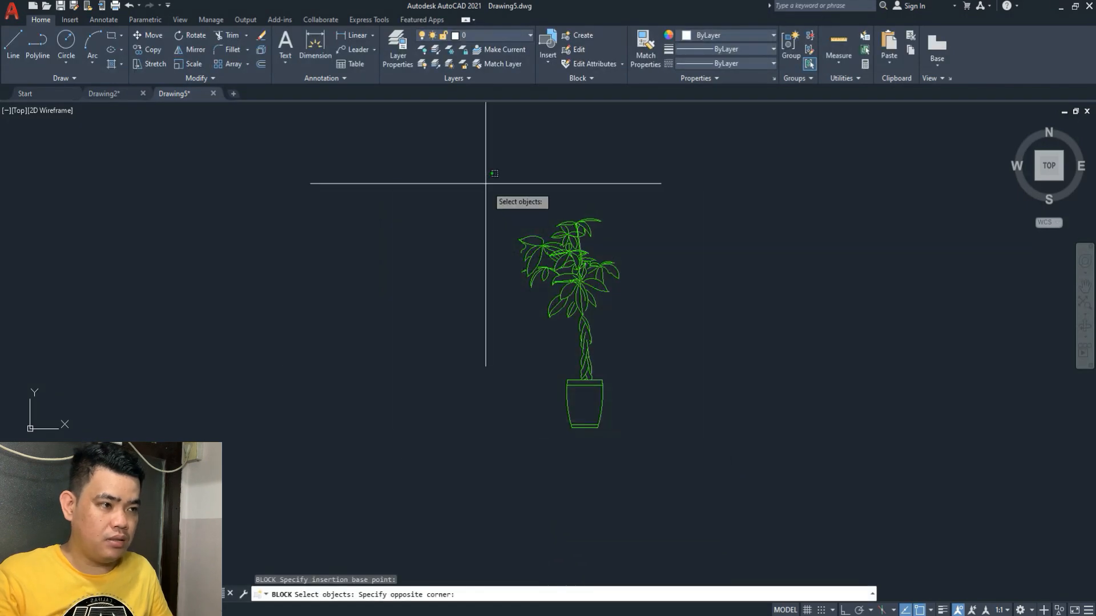
{"action": "left_click", "coordinate": [484, 177]}
{"action": "left_click", "coordinate": [701, 492]}
{"action": "key", "text": "Return"}
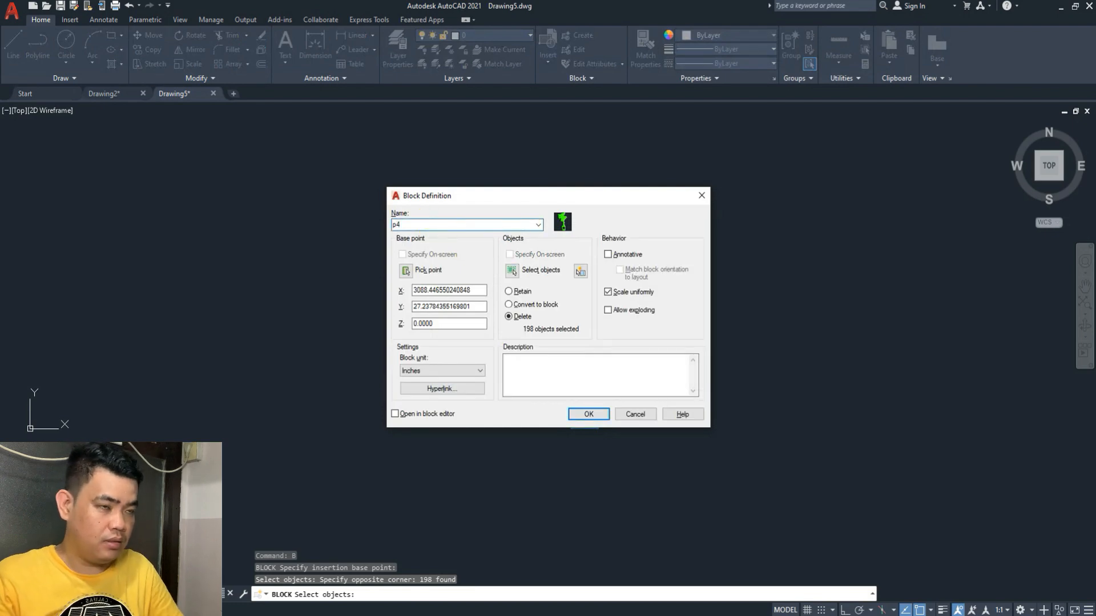
{"action": "key", "text": "Return"}
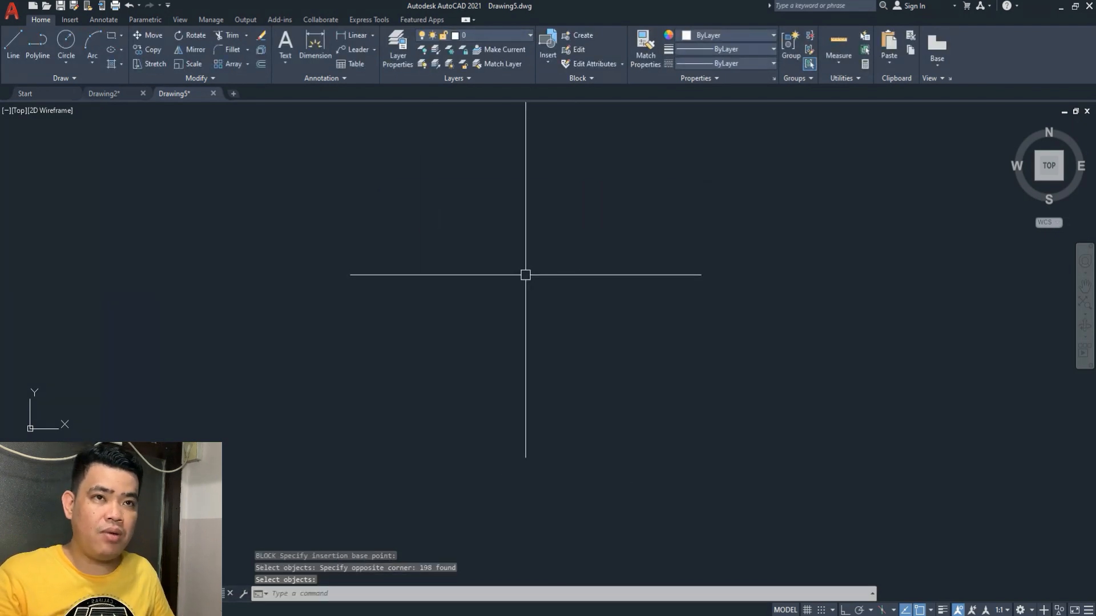
- Create a new block named plant and open it in the Block Editor
{"action": "left_click", "coordinate": [70, 22]}
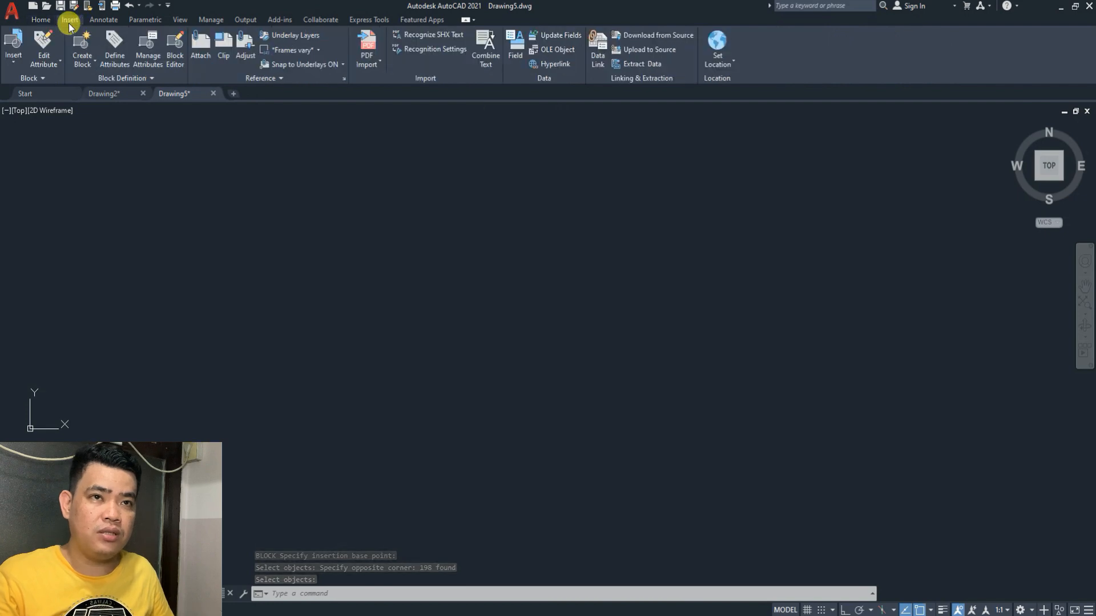
{"action": "left_click", "coordinate": [13, 67]}
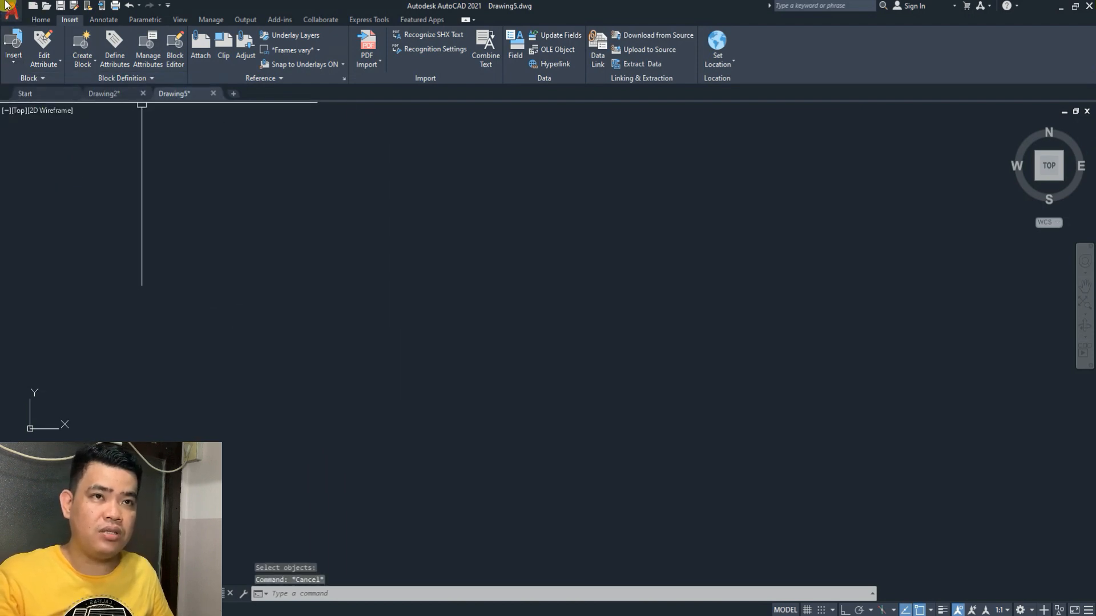
{"action": "left_click", "coordinate": [41, 20]}
{"action": "left_click", "coordinate": [69, 20]}
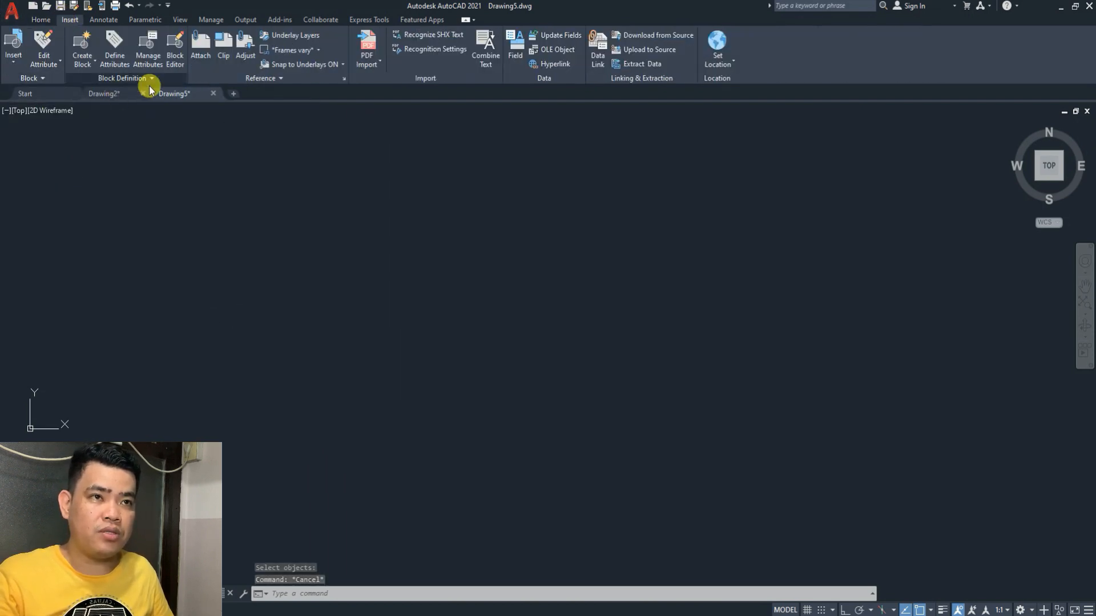
{"action": "left_click", "coordinate": [174, 54]}
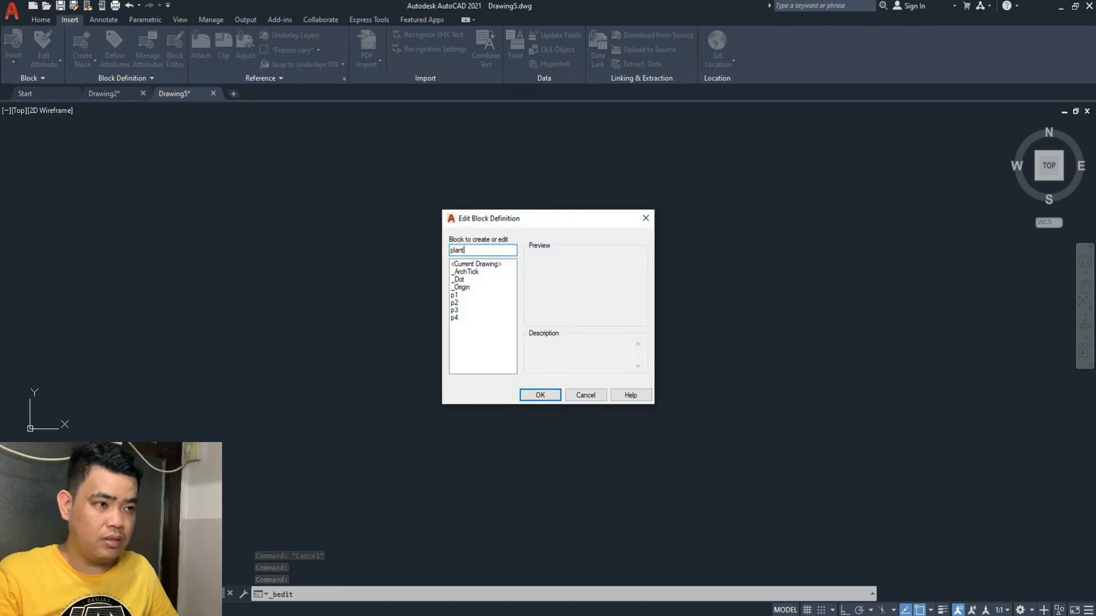
{"action": "left_click", "coordinate": [540, 395]}
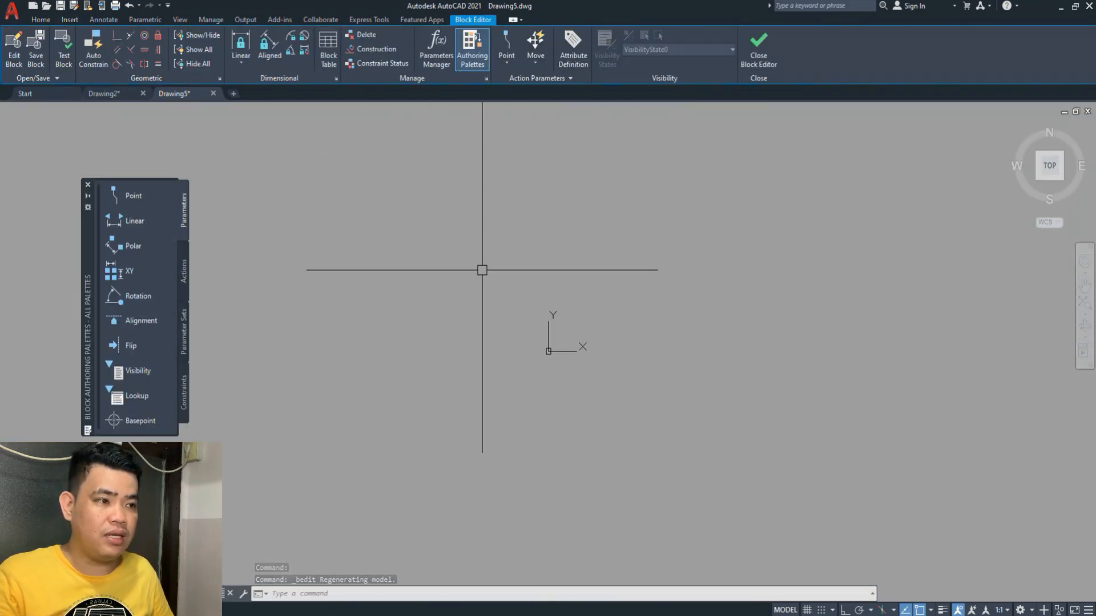
- Close the Block Authoring Palettes and display them again
{"action": "middle_click_drag", "start_coordinate": [566, 316], "coordinate": [564, 317]}
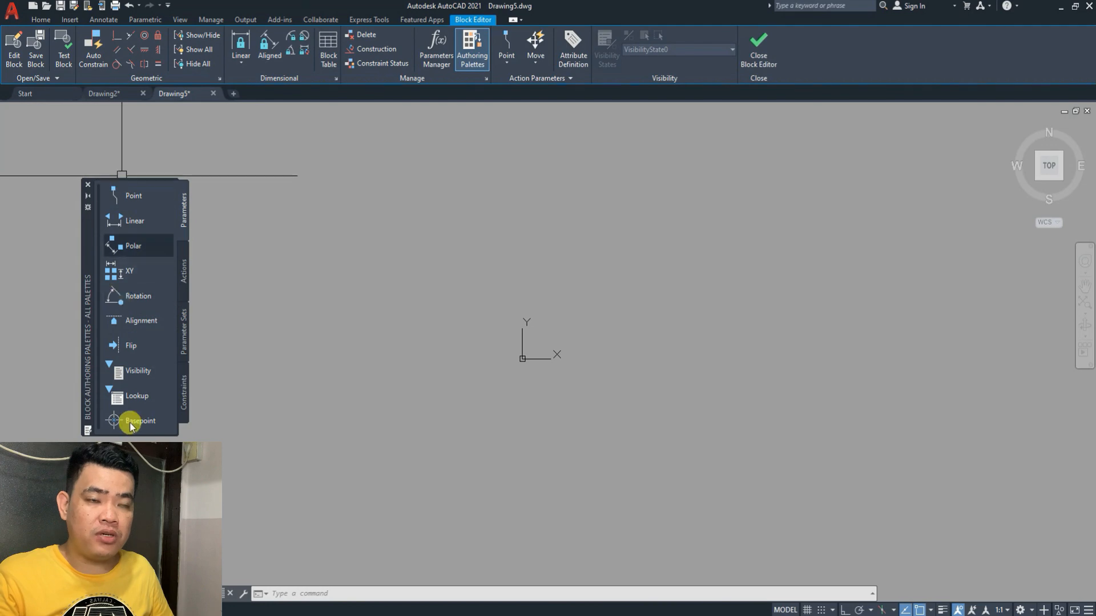
{"action": "left_click", "coordinate": [88, 185]}
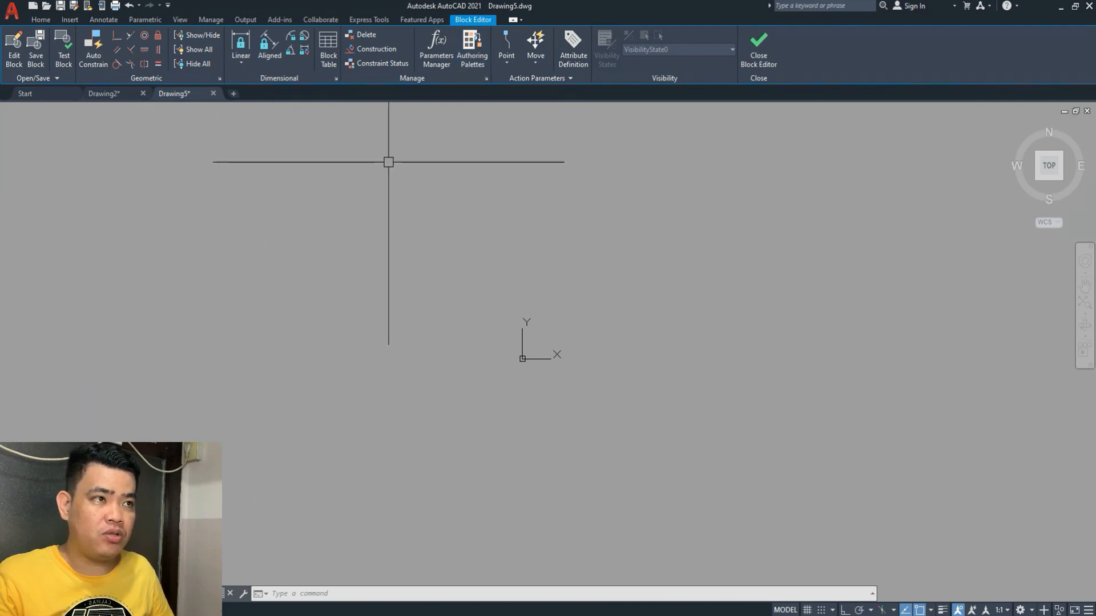
{"action": "left_click", "coordinate": [473, 45]}
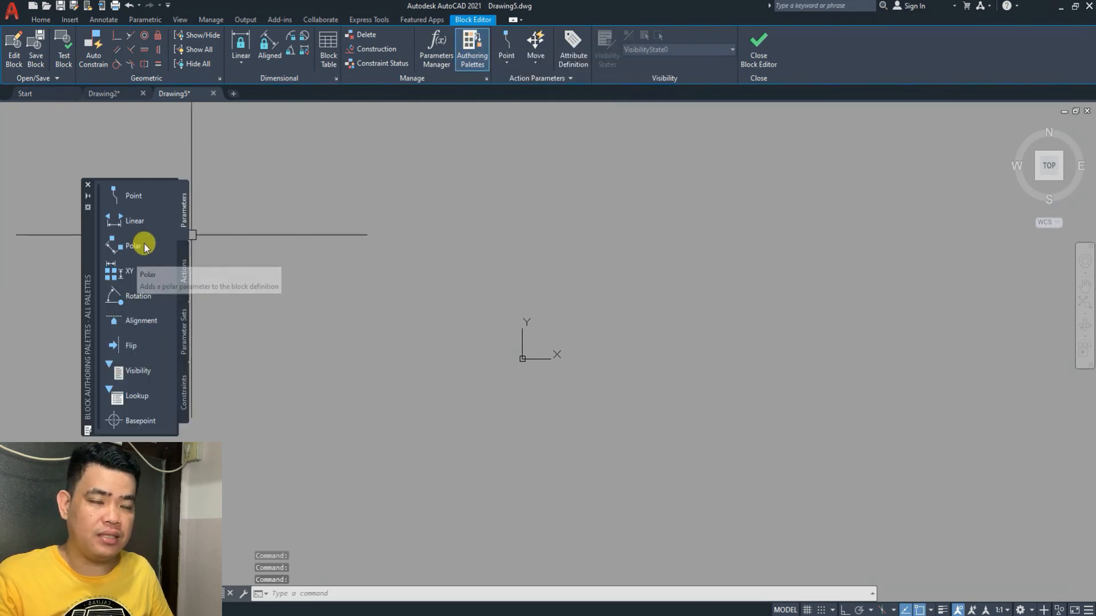
- Insert the recently created block p1 into the block being edited, placing it near the origin
{"action": "middle_click_drag", "start_coordinate": [591, 398], "coordinate": [525, 398]}
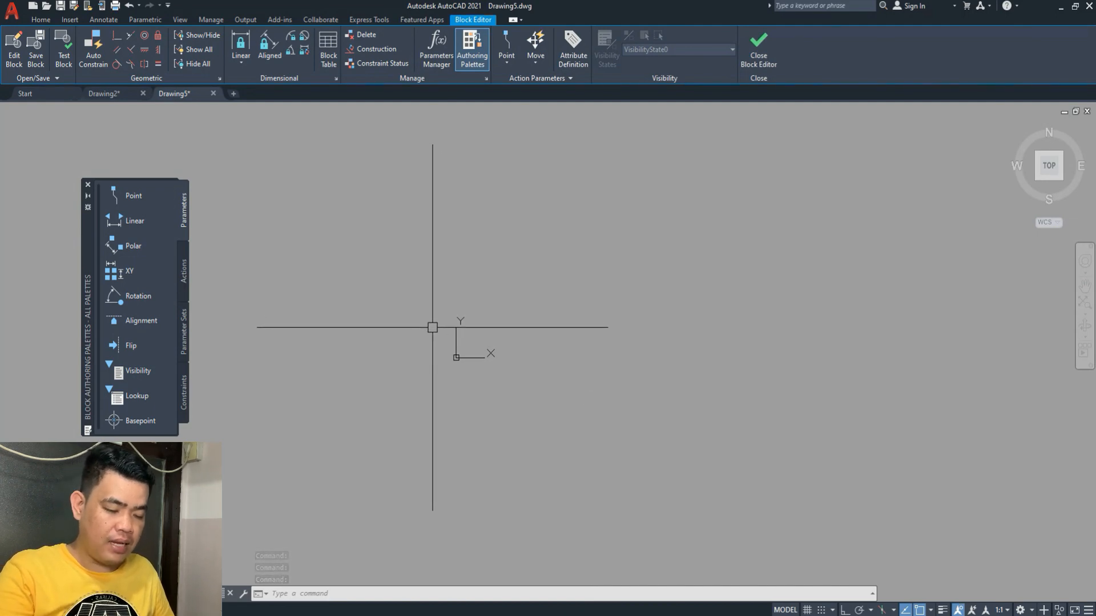
{"action": "type", "text": "i"}
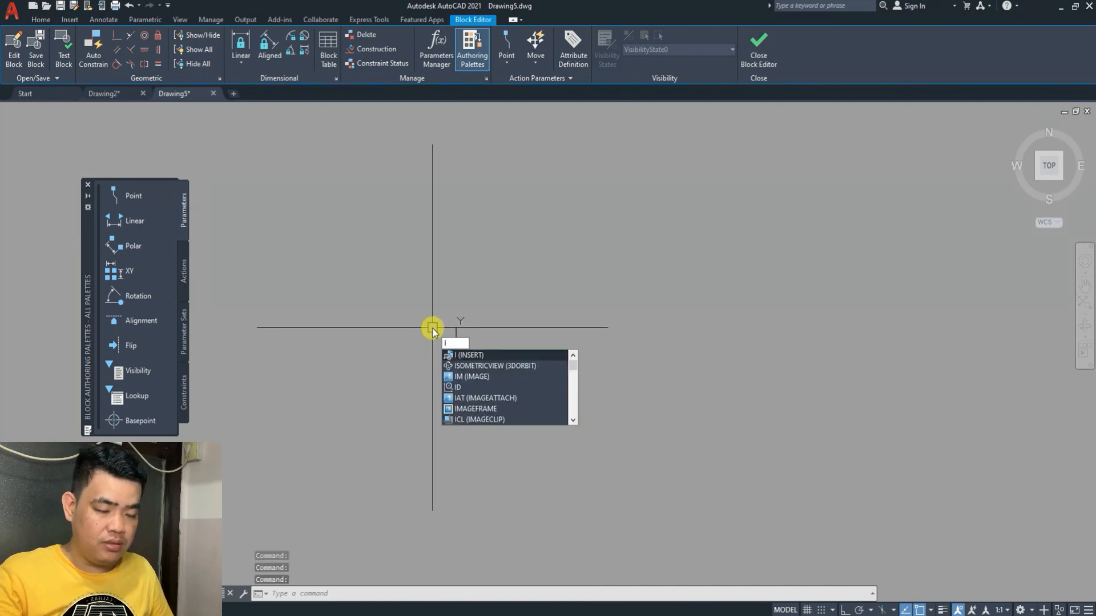
{"action": "key", "text": "Return"}
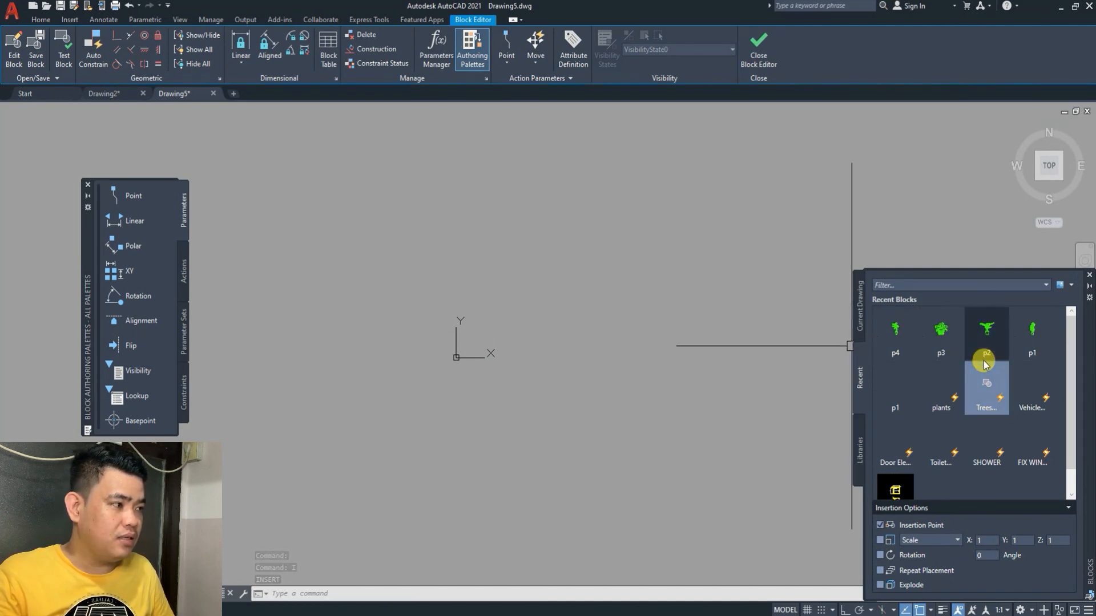
{"action": "left_click", "coordinate": [1036, 348]}
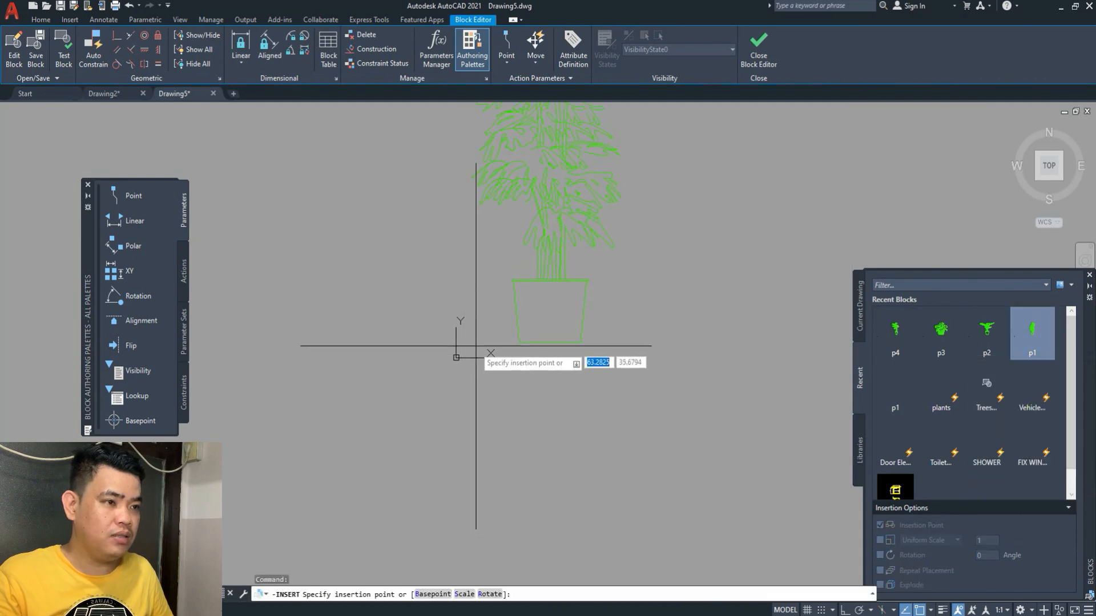
{"action": "left_click", "coordinate": [455, 349]}
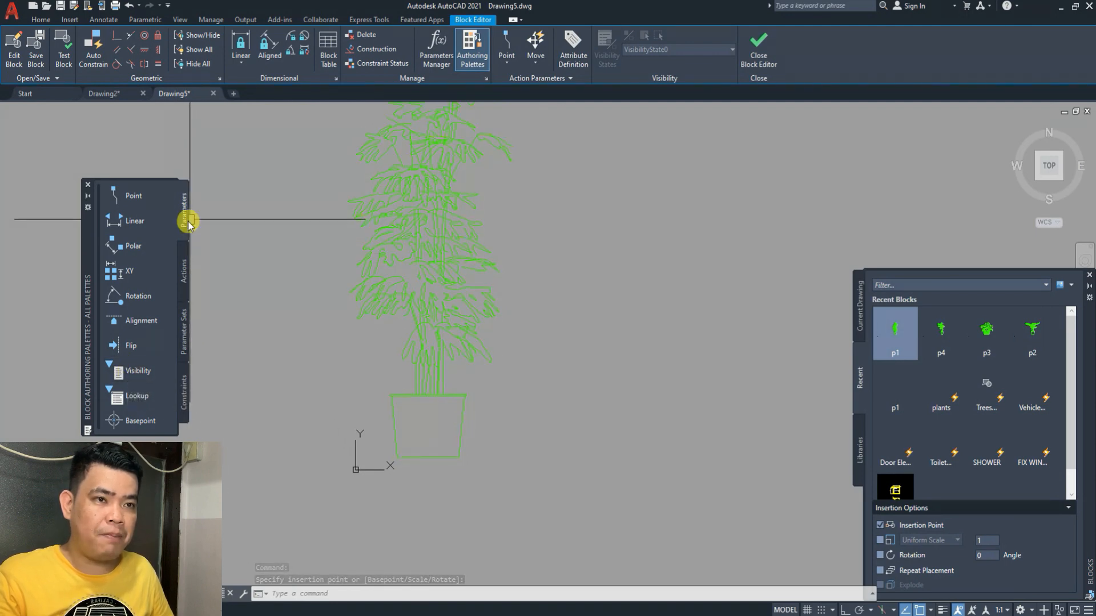
- Add a visibility parameter to the block, placing it just beside the origin near the plant pot
{"action": "left_click", "coordinate": [132, 371]}
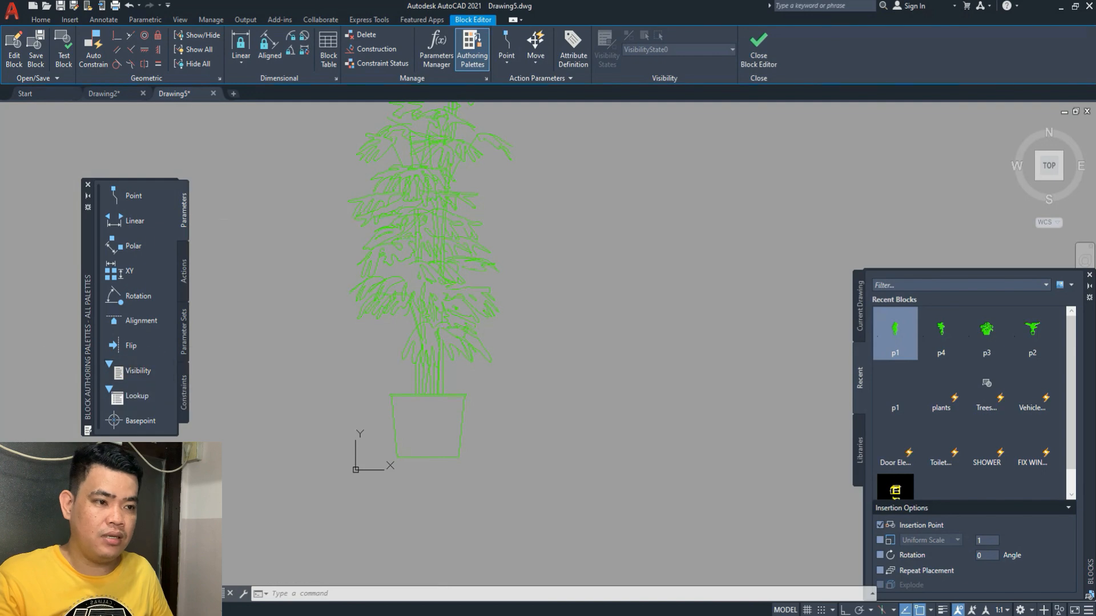
{"action": "left_click", "coordinate": [328, 457]}
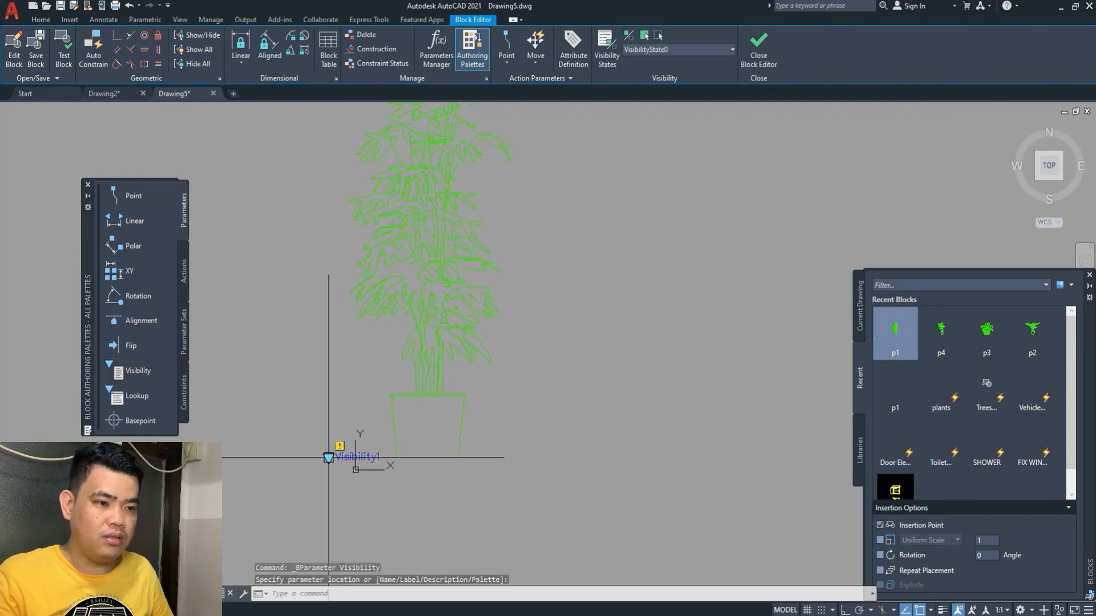
{"action": "scroll", "coordinate": [328, 457], "scroll_direction": "up", "scroll_amount": 4}
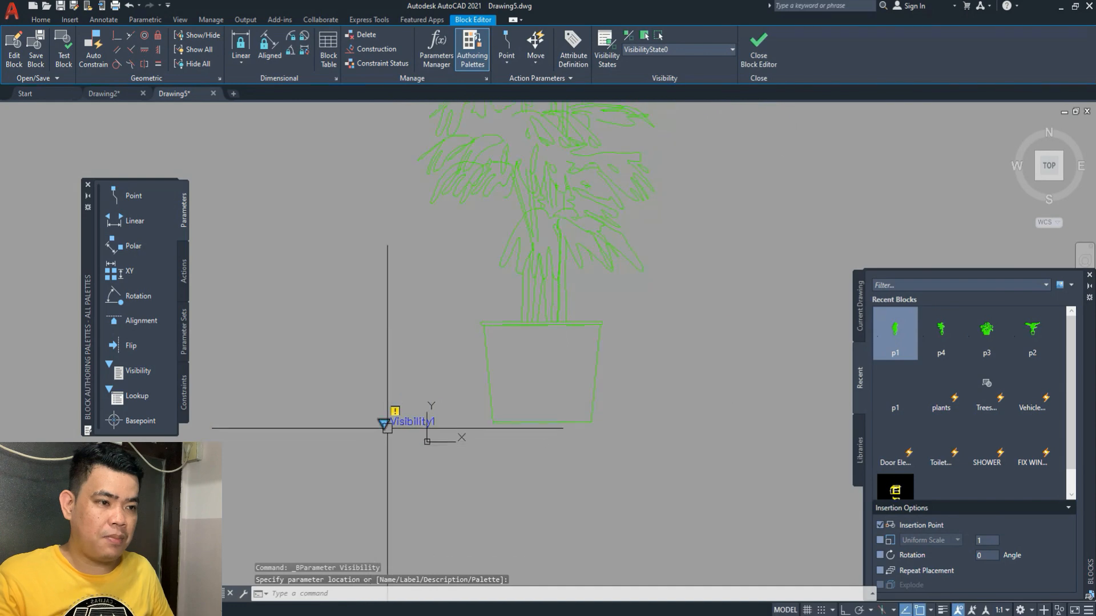
- Rename the visibility parameter as PLANTS in its properties and close the Properties palette
{"action": "left_click", "coordinate": [387, 427]}
{"action": "right_click", "coordinate": [406, 425]}
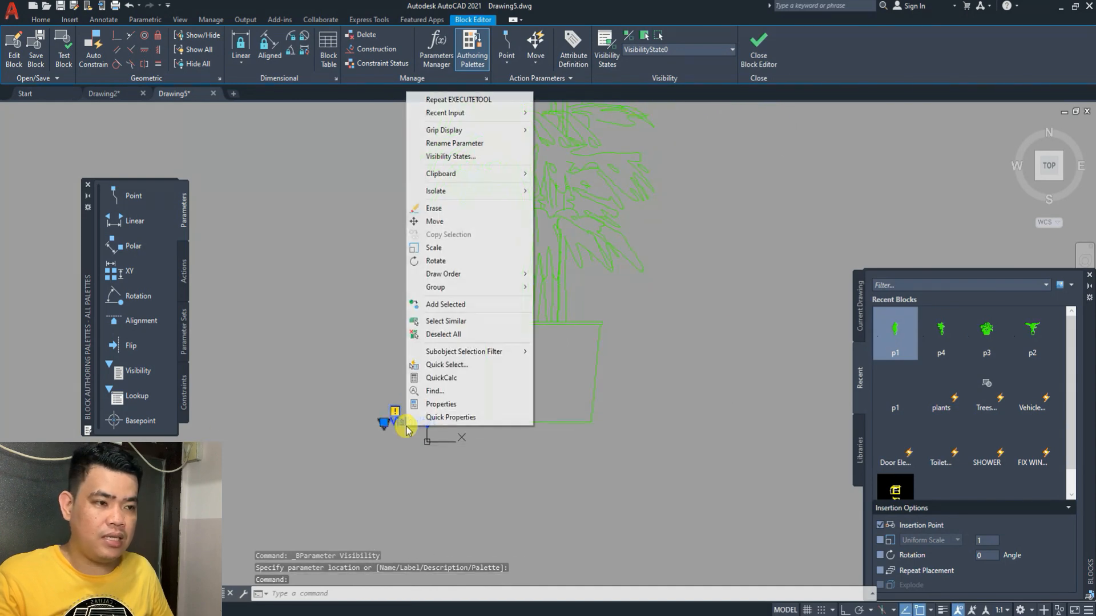
{"action": "left_click", "coordinate": [431, 404]}
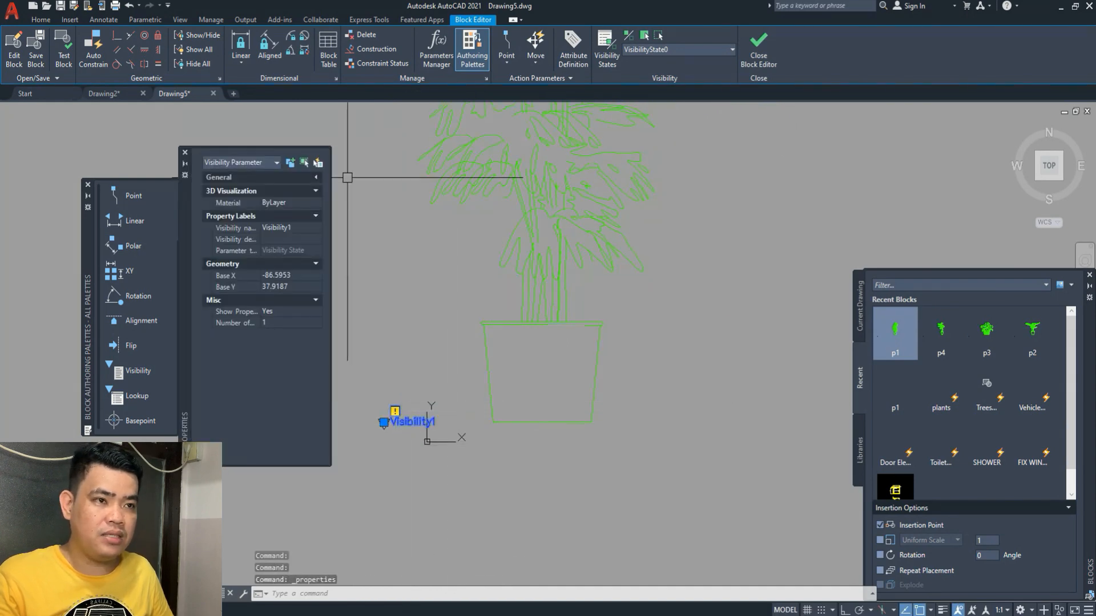
{"action": "left_click", "coordinate": [296, 229]}
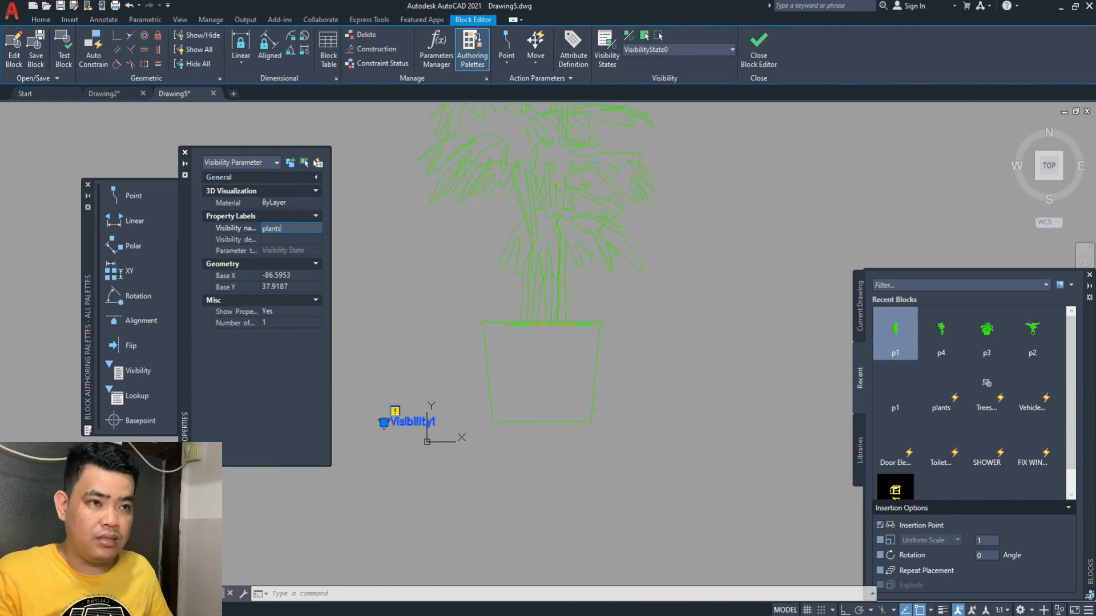
{"action": "key", "text": "BackSpace"}
{"action": "key", "text": "BackSpace"}
{"action": "key", "text": "BackSpace"}
{"action": "key", "text": "BackSpace"}
{"action": "key", "text": "BackSpace"}
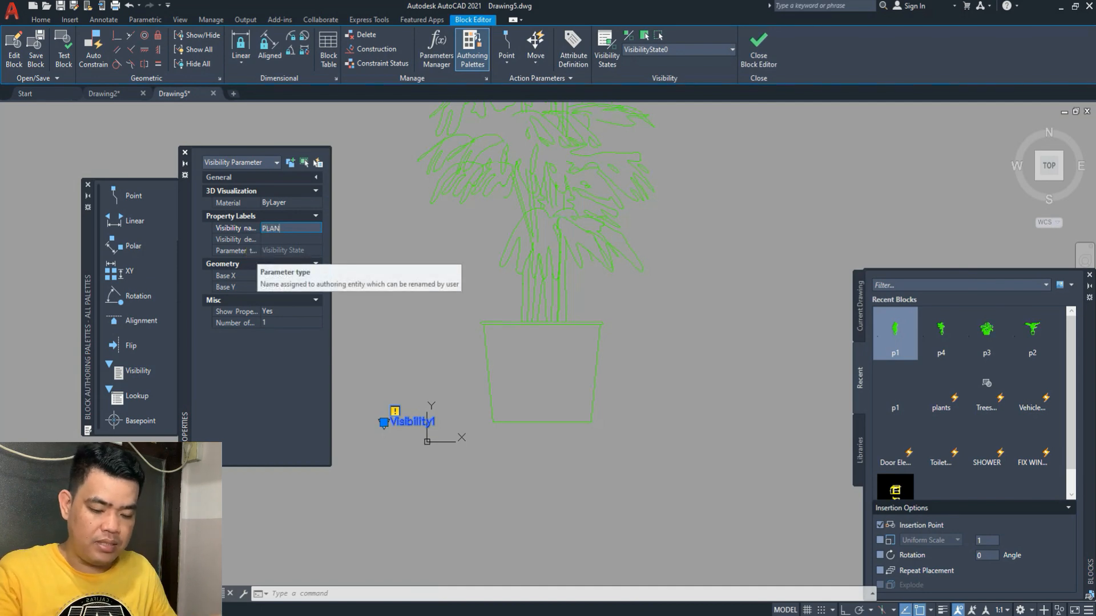
{"action": "type", "text": "PLANTS"}
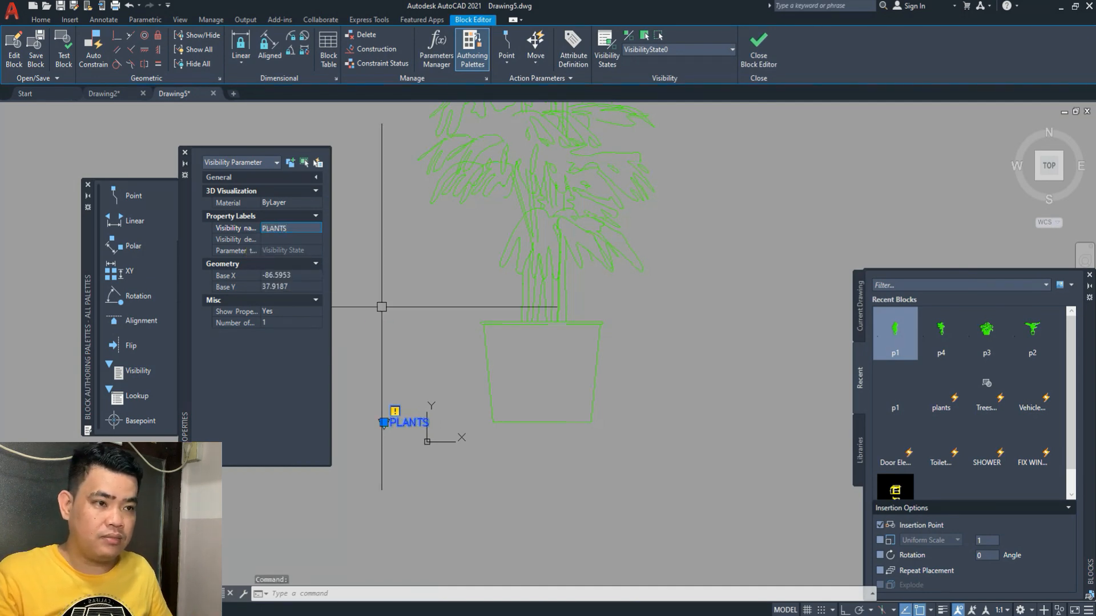
{"action": "left_click", "coordinate": [184, 154]}
- Open the visibility states of the PLANTS parameter and rename VisibilityState0 as PLANTS 1
{"action": "scroll", "coordinate": [422, 422], "scroll_direction": "up", "scroll_amount": 5}
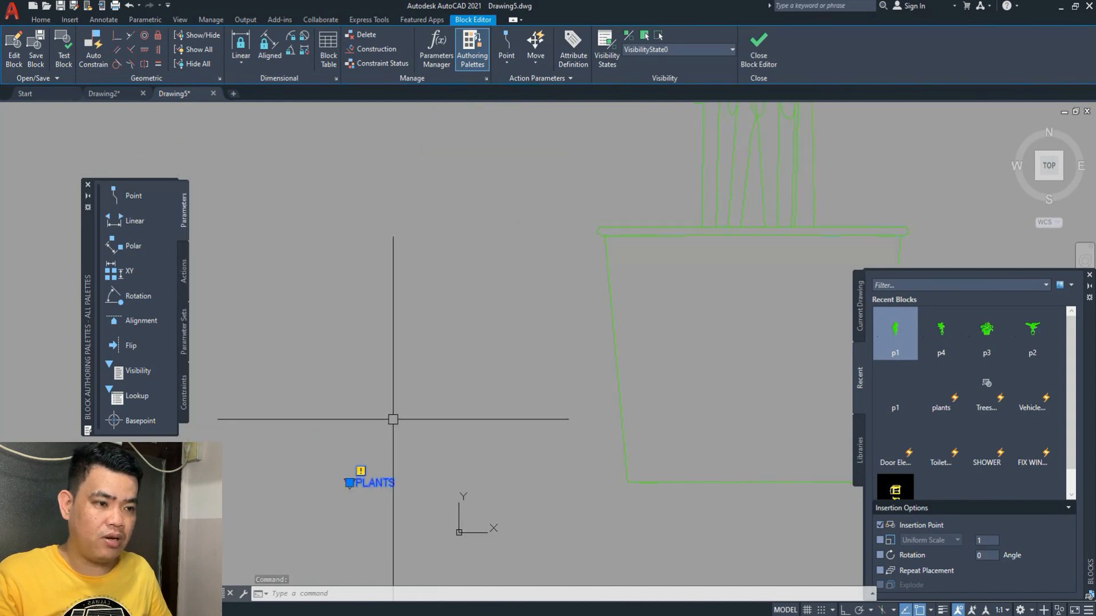
{"action": "scroll", "coordinate": [377, 465], "scroll_direction": "down", "scroll_amount": 5}
{"action": "middle_click_drag", "start_coordinate": [427, 490], "coordinate": [387, 445]}
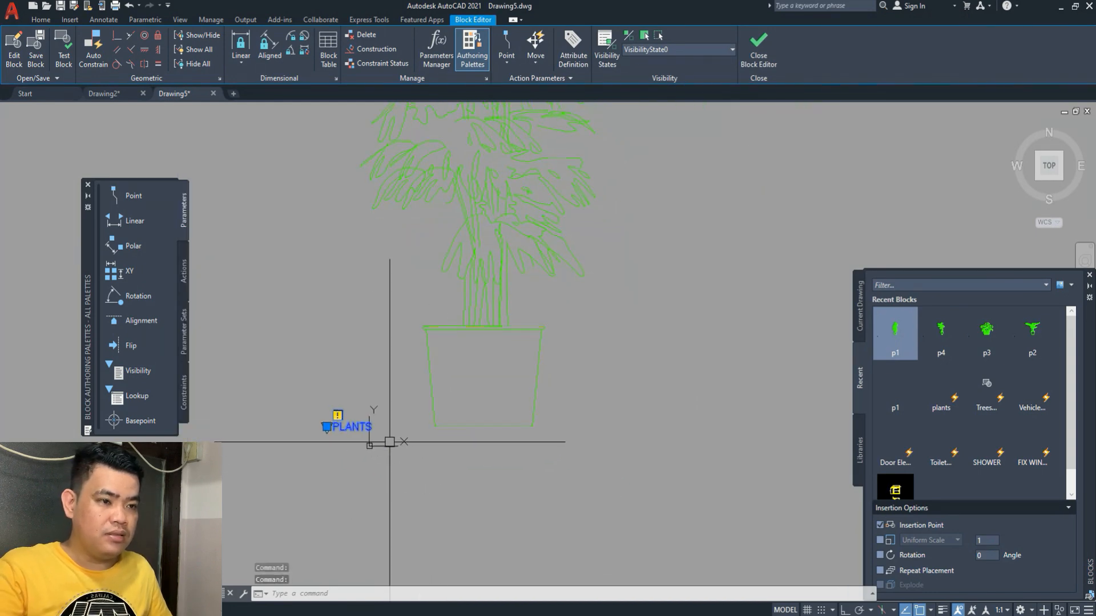
{"action": "key", "text": "Escape"}
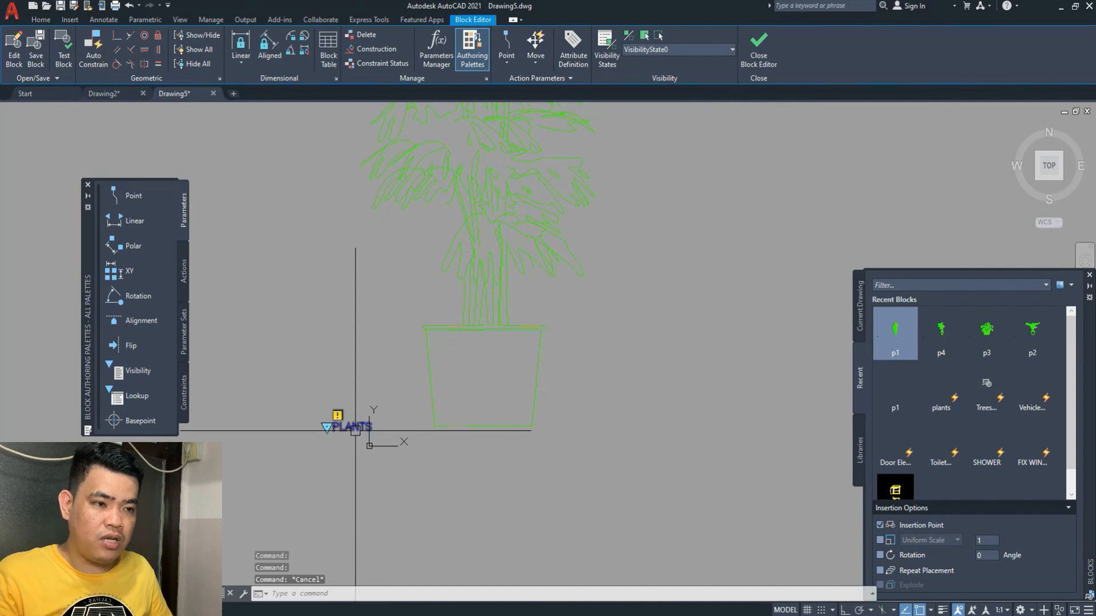
{"action": "double_click", "coordinate": [355, 431]}
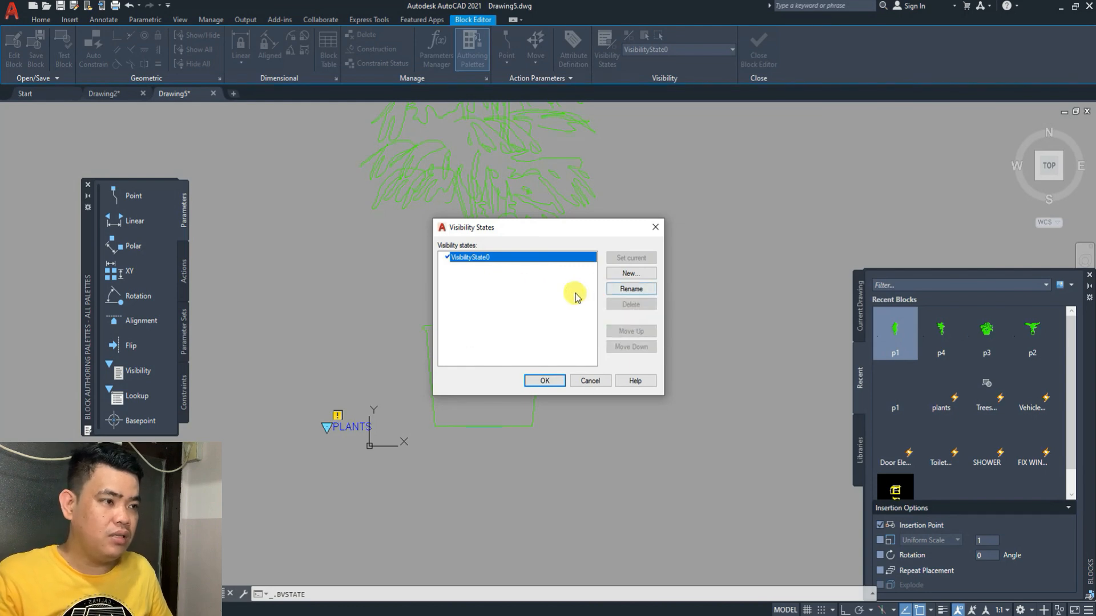
{"action": "left_click", "coordinate": [624, 289]}
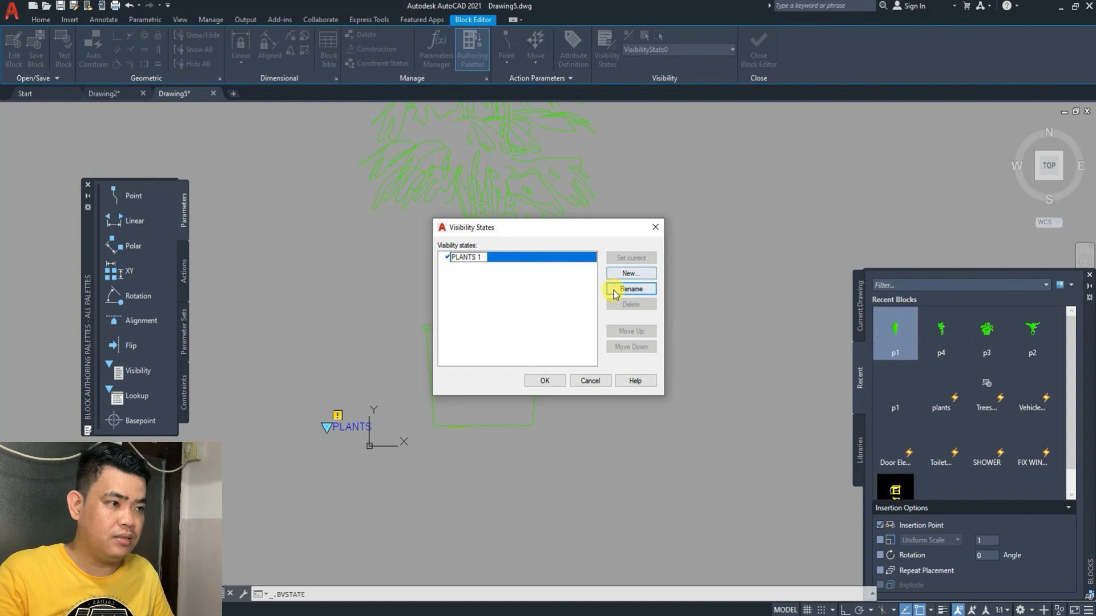
- Create the visibility states PLANTS 2, PLANTS 3 and PLANTS 4, each hiding all existing objects in the new state
{"action": "left_click", "coordinate": [625, 274]}
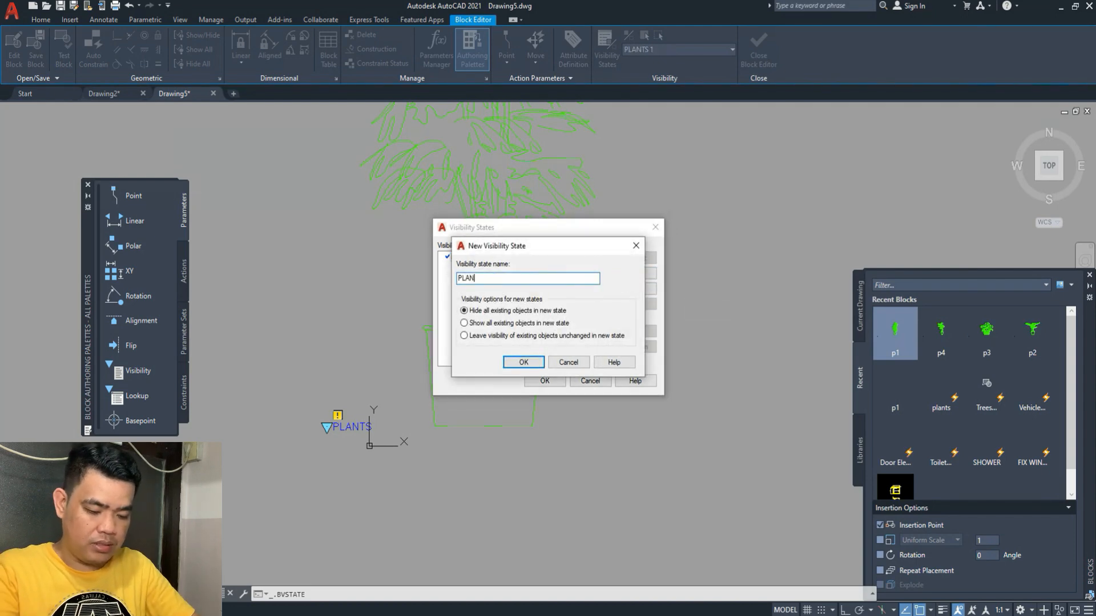
{"action": "left_click", "coordinate": [521, 363]}
{"action": "left_click", "coordinate": [621, 277]}
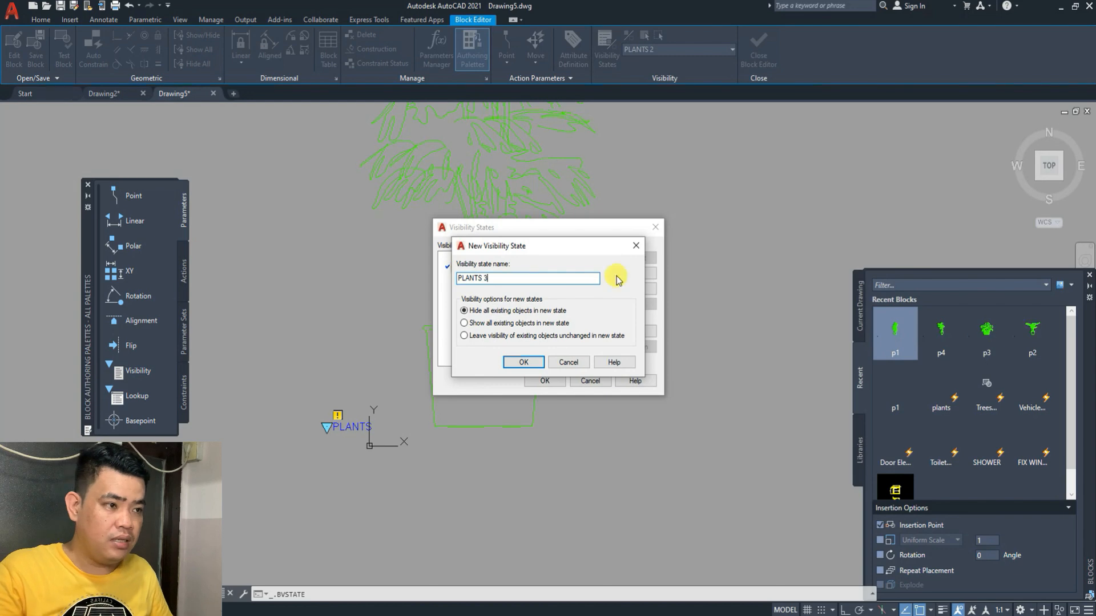
{"action": "left_click", "coordinate": [536, 357]}
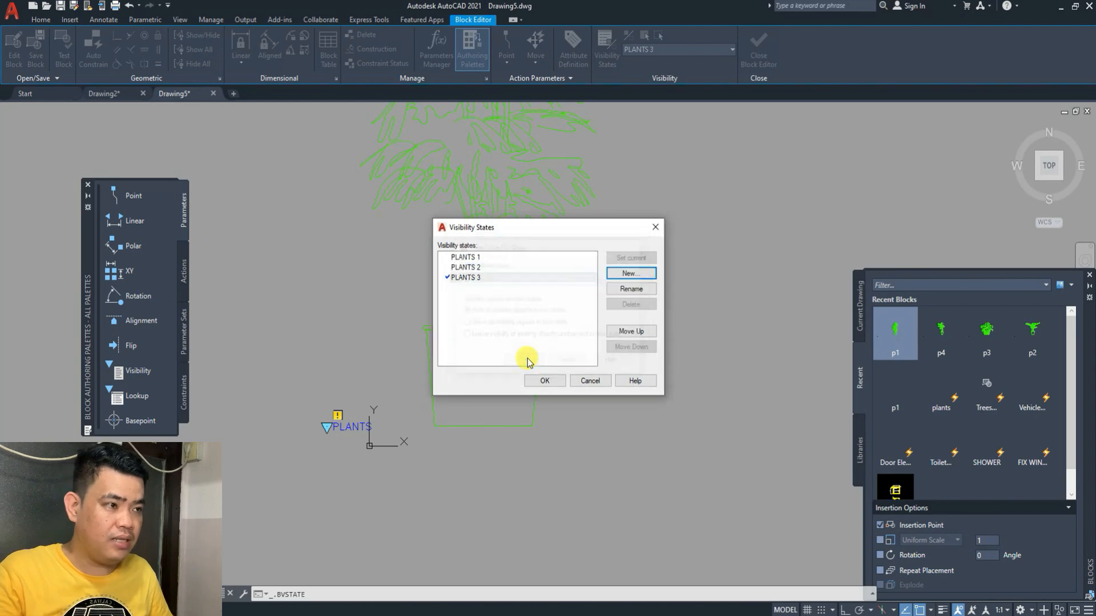
{"action": "left_click", "coordinate": [627, 276]}
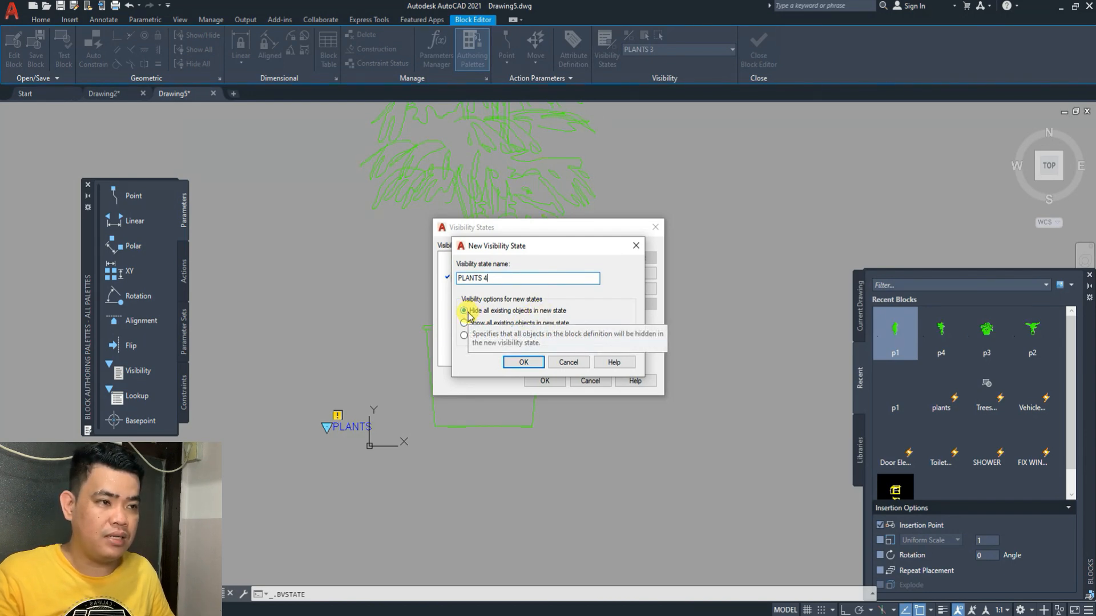
{"action": "left_click", "coordinate": [523, 363]}
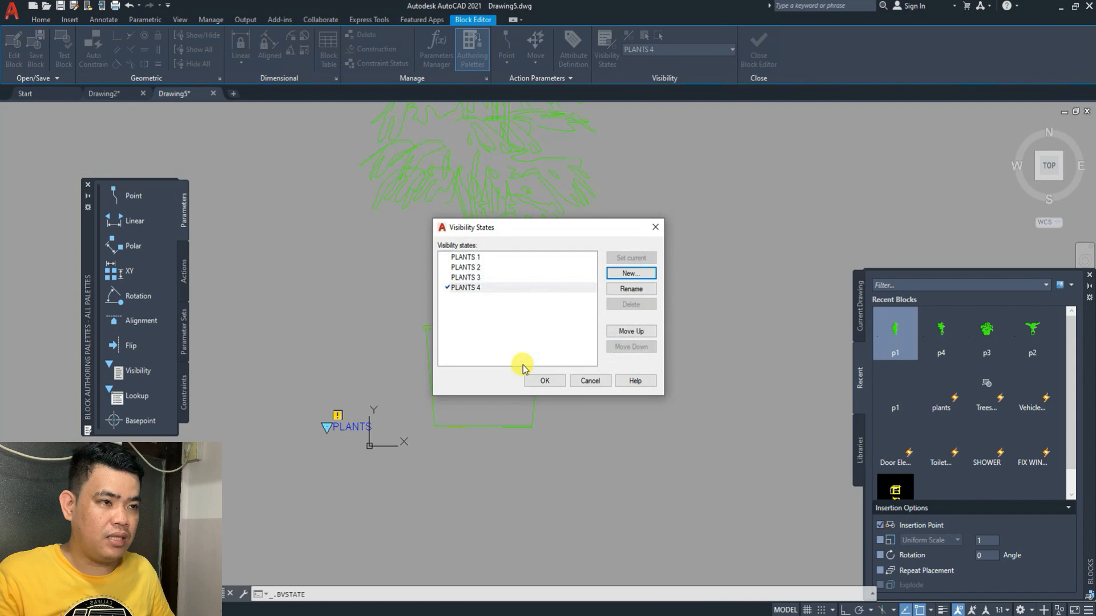
- Set PLANTS 1 as the current visibility state and accept the list of states
{"action": "left_click", "coordinate": [474, 257]}
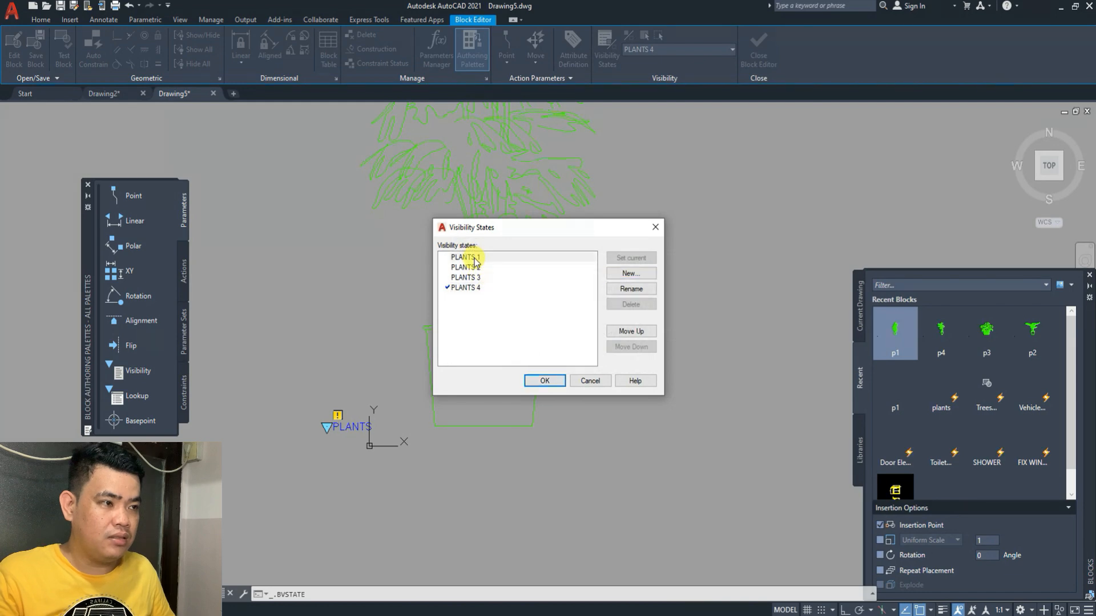
{"action": "left_click", "coordinate": [630, 274]}
{"action": "left_click", "coordinate": [635, 248]}
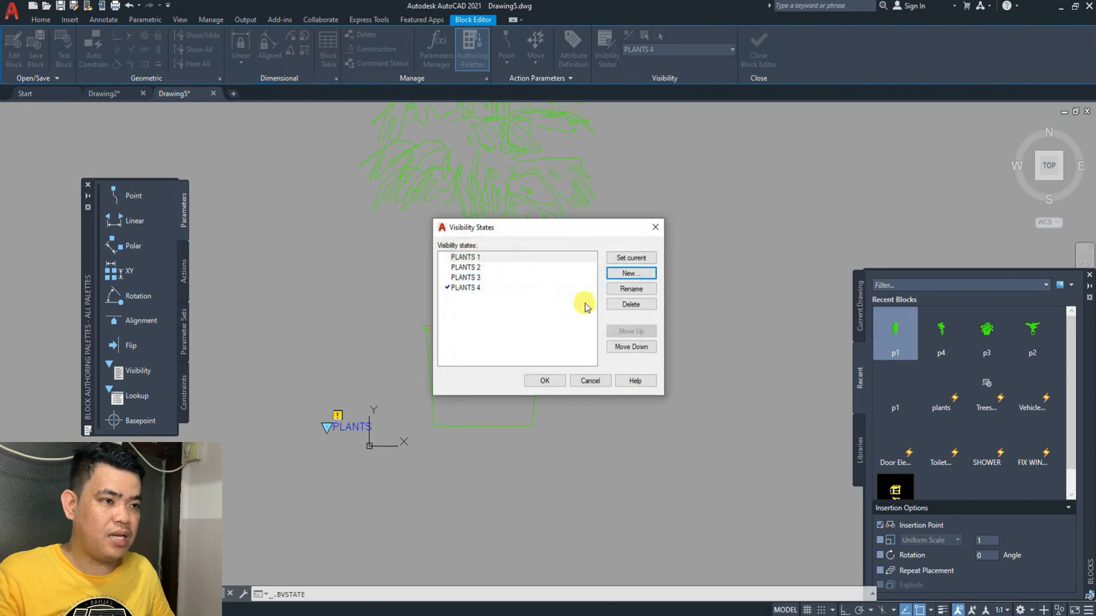
{"action": "left_click", "coordinate": [613, 259]}
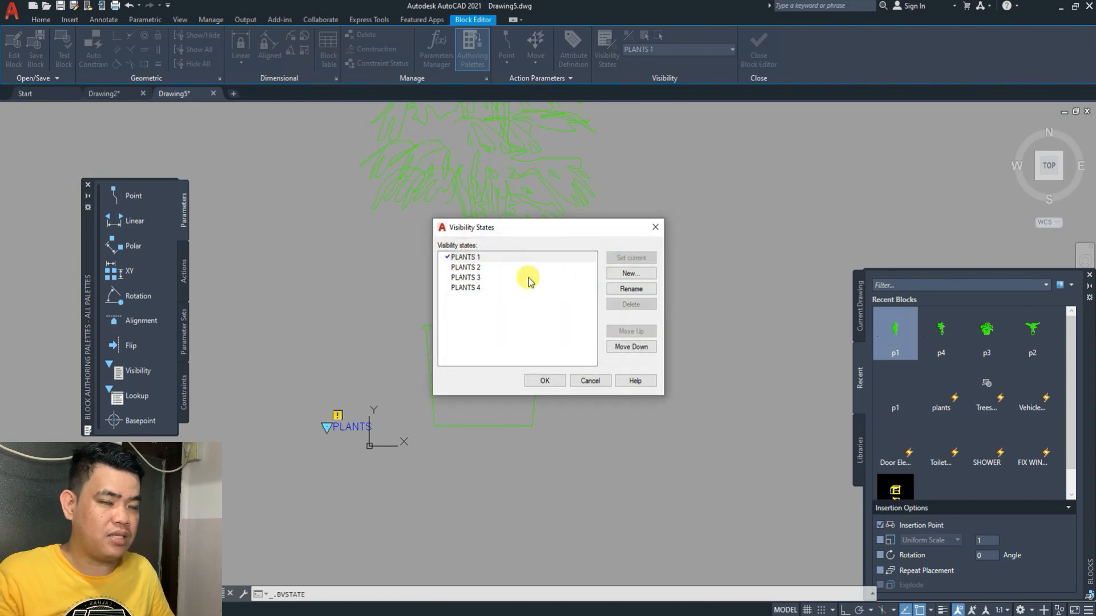
{"action": "left_click", "coordinate": [544, 380]}
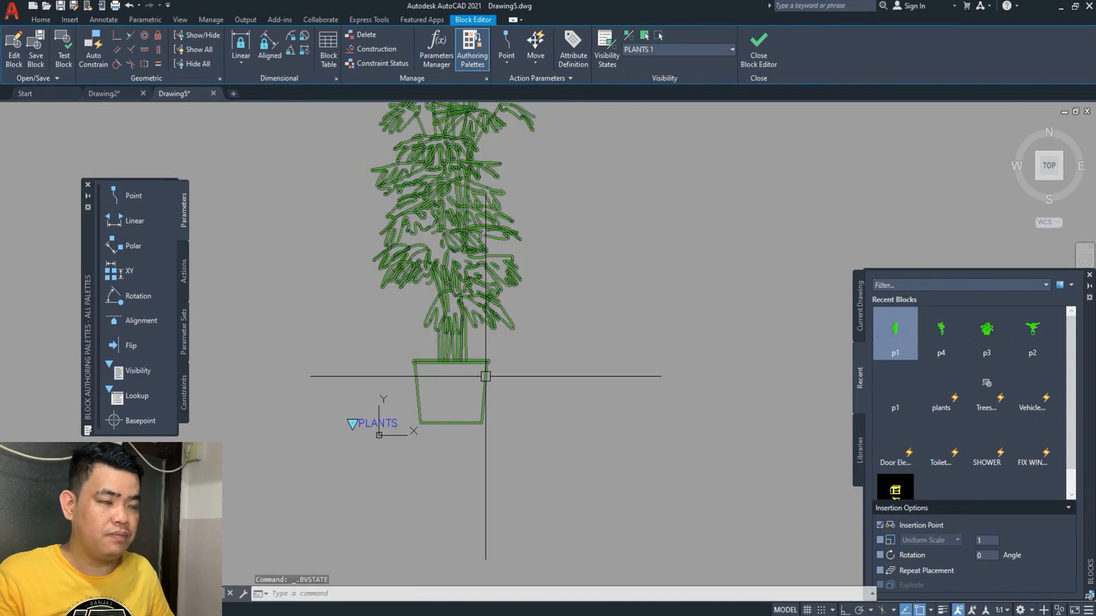
{"action": "mouse_move", "coordinate": [482, 372]}
{"action": "middle_mouse_down"}
{"action": "mouse_move", "coordinate": [430, 425]}
{"action": "mouse_move", "coordinate": [431, 477]}
{"action": "middle_mouse_up"}
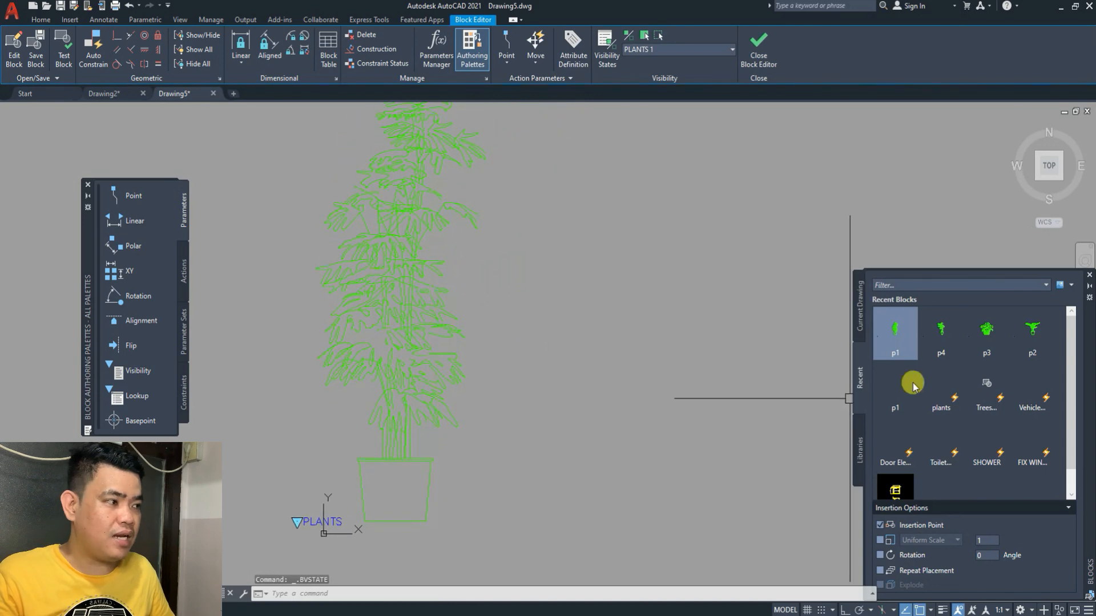
{"action": "left_click", "coordinate": [893, 334]}
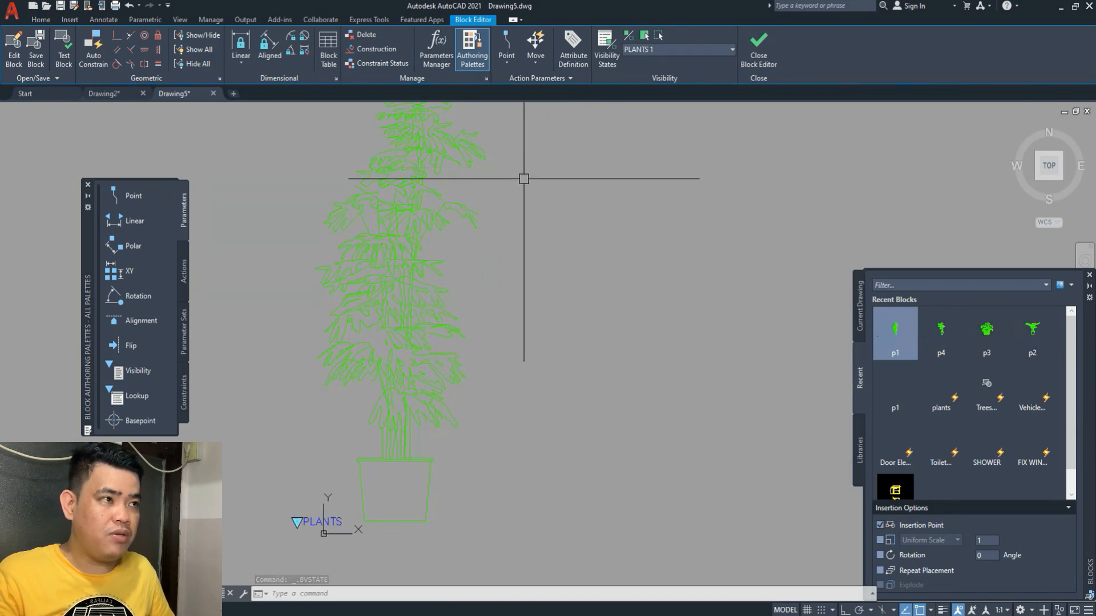
{"action": "left_click", "coordinate": [385, 407]}
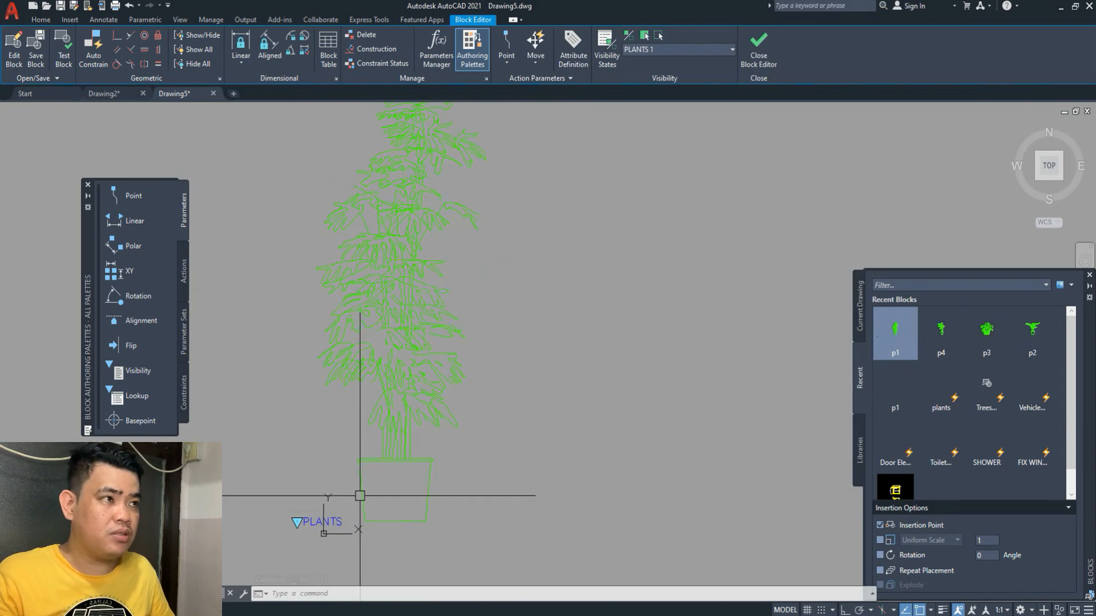
- Make PLANTS 2 the current visibility state and insert block p2 over the first plant, near the origin
{"action": "left_click", "coordinate": [654, 50]}
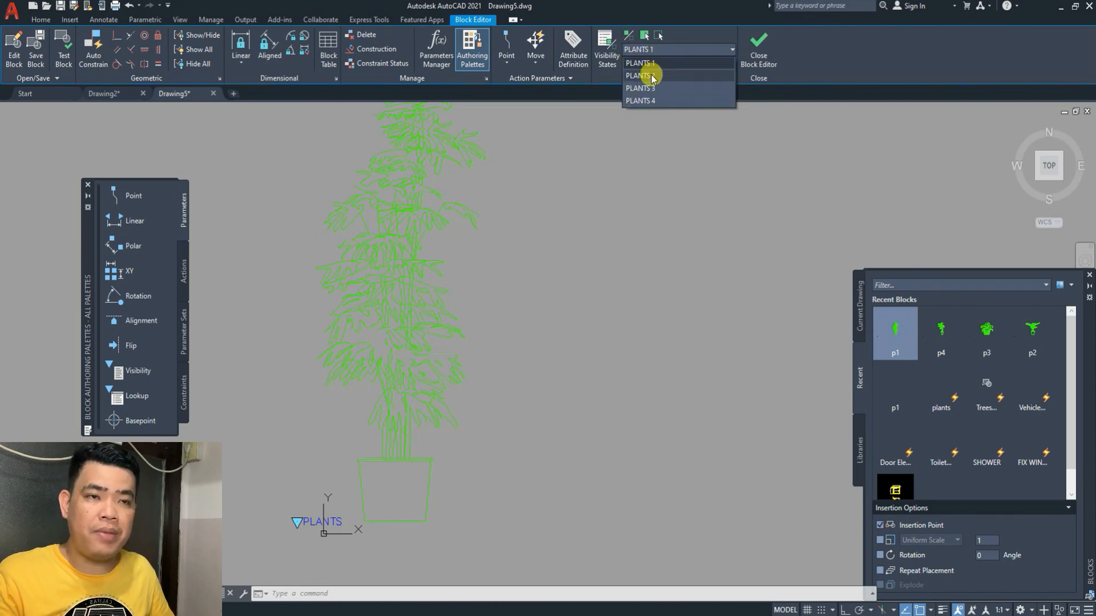
{"action": "left_click", "coordinate": [654, 75]}
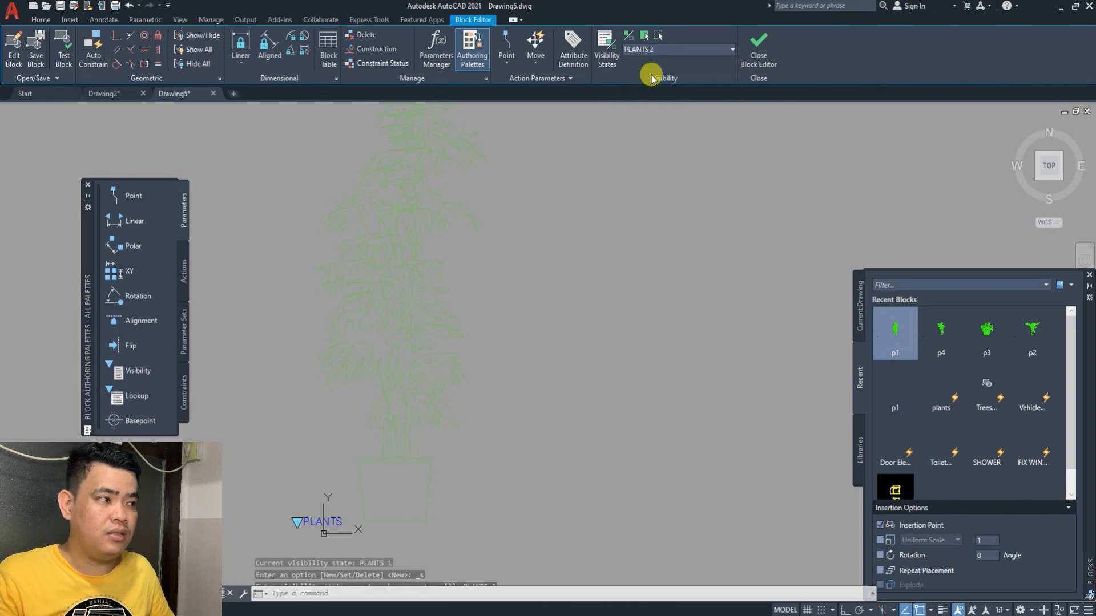
{"action": "left_click", "coordinate": [1032, 334]}
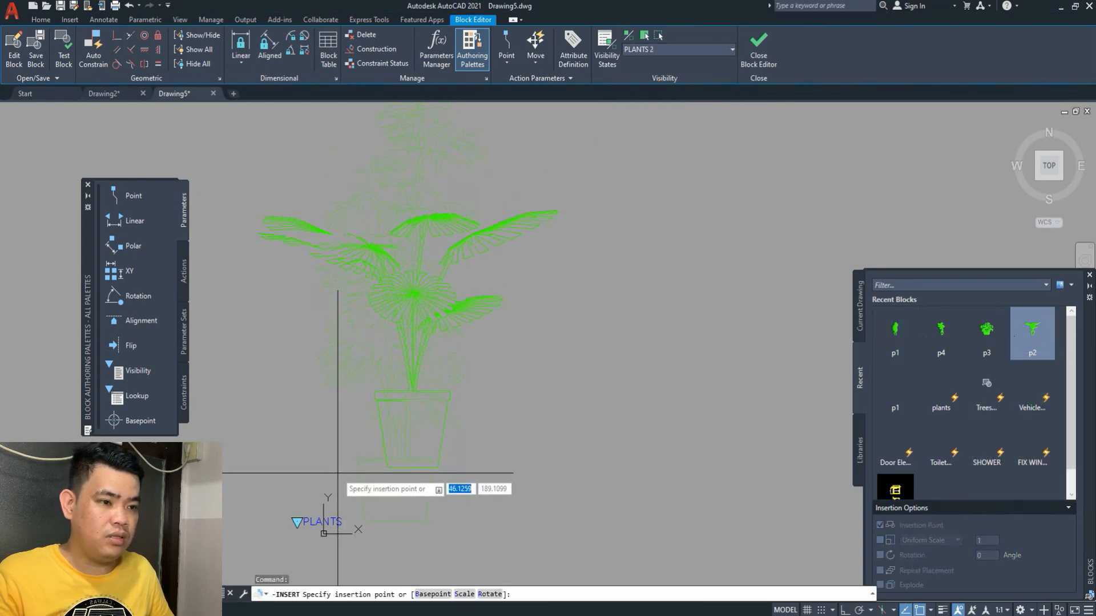
{"action": "left_click", "coordinate": [329, 522]}
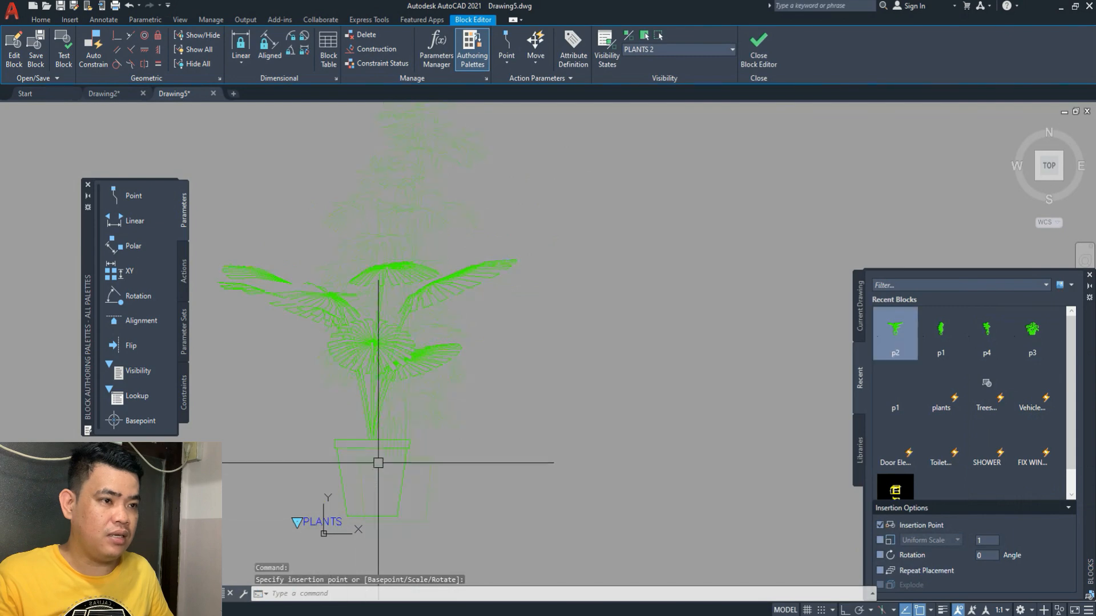
- Make PLANTS 3 the current visibility state and insert block p3 at the same spot near the origin
{"action": "left_click", "coordinate": [662, 50]}
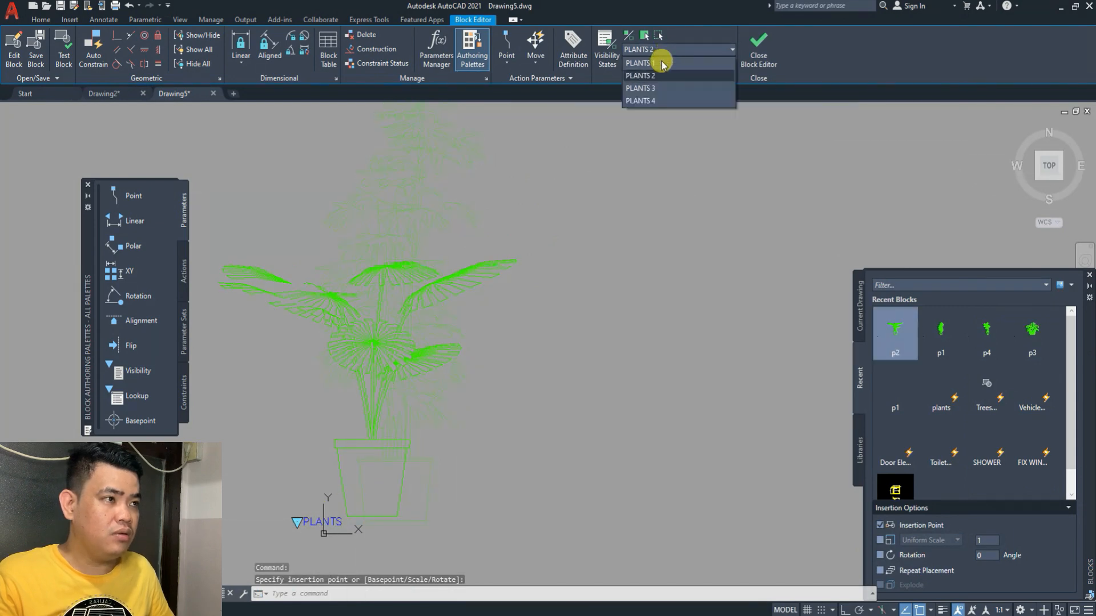
{"action": "left_click", "coordinate": [654, 89]}
{"action": "left_click", "coordinate": [1031, 331]}
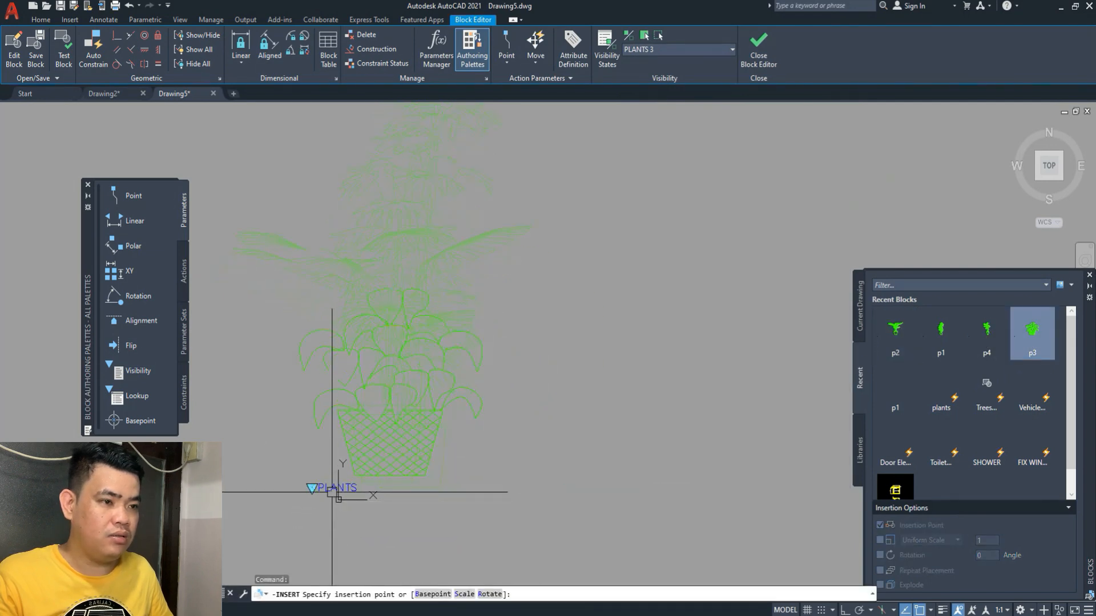
{"action": "left_click", "coordinate": [331, 492]}
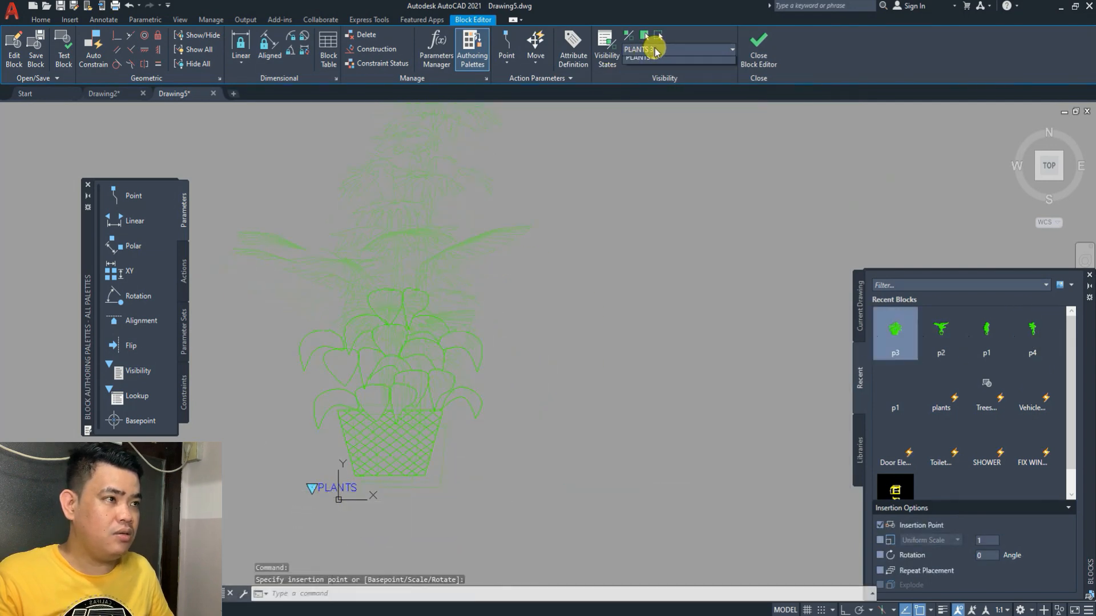
- Make PLANTS 4 the current visibility state and insert block p4 over the other plants near the origin
{"action": "left_click", "coordinate": [654, 50]}
{"action": "left_click", "coordinate": [655, 97]}
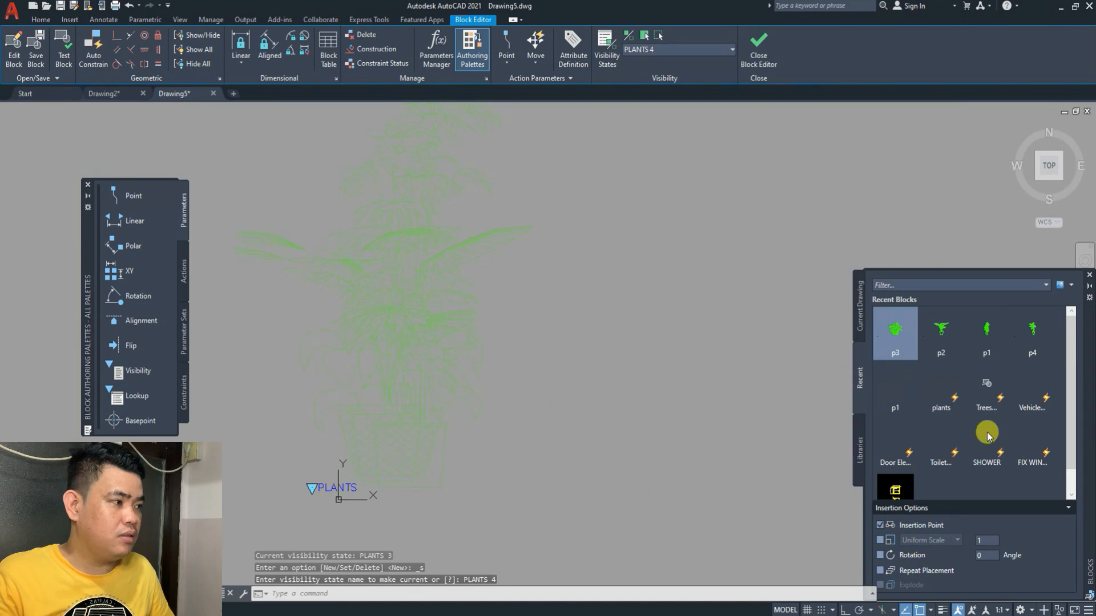
{"action": "left_click", "coordinate": [1032, 342]}
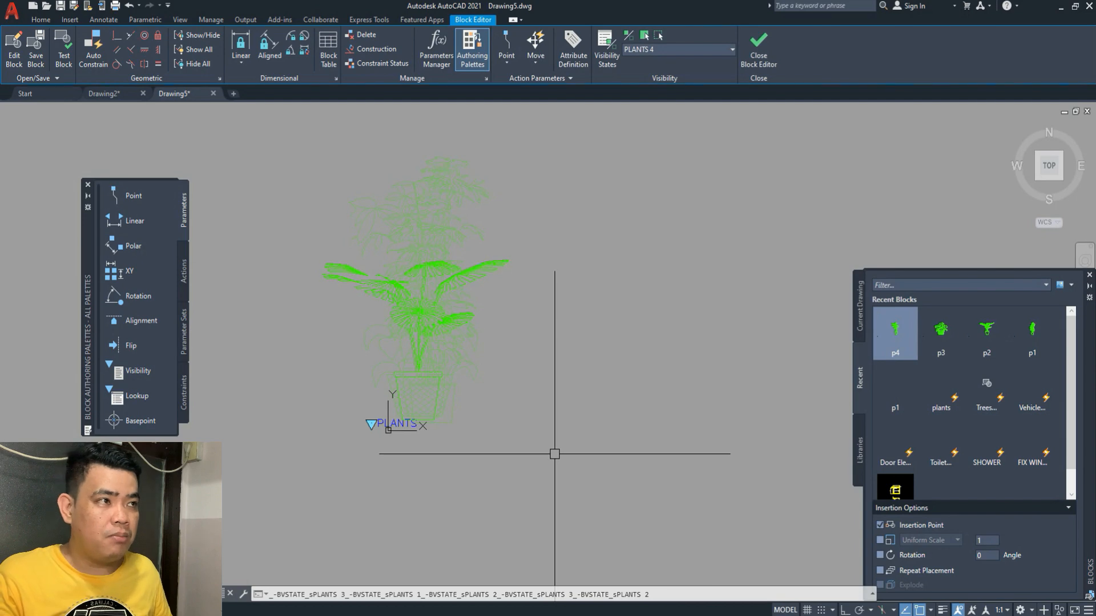
- Make PLANTS 1 the current visibility state and close the Block Editor, saving the changes to plants
{"action": "left_click", "coordinate": [680, 49]}
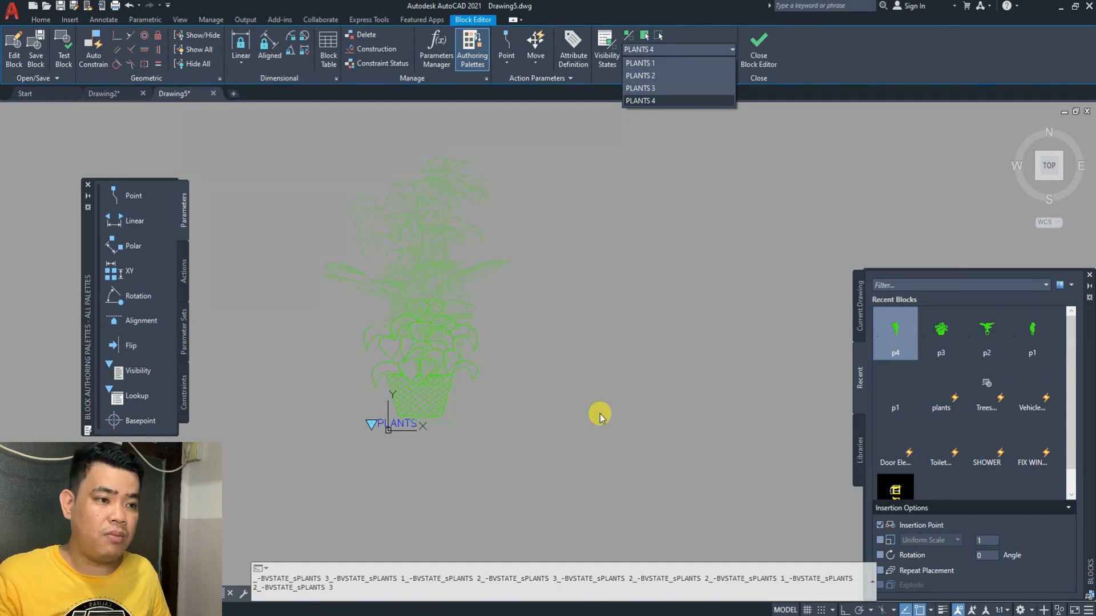
{"action": "left_click", "coordinate": [434, 438]}
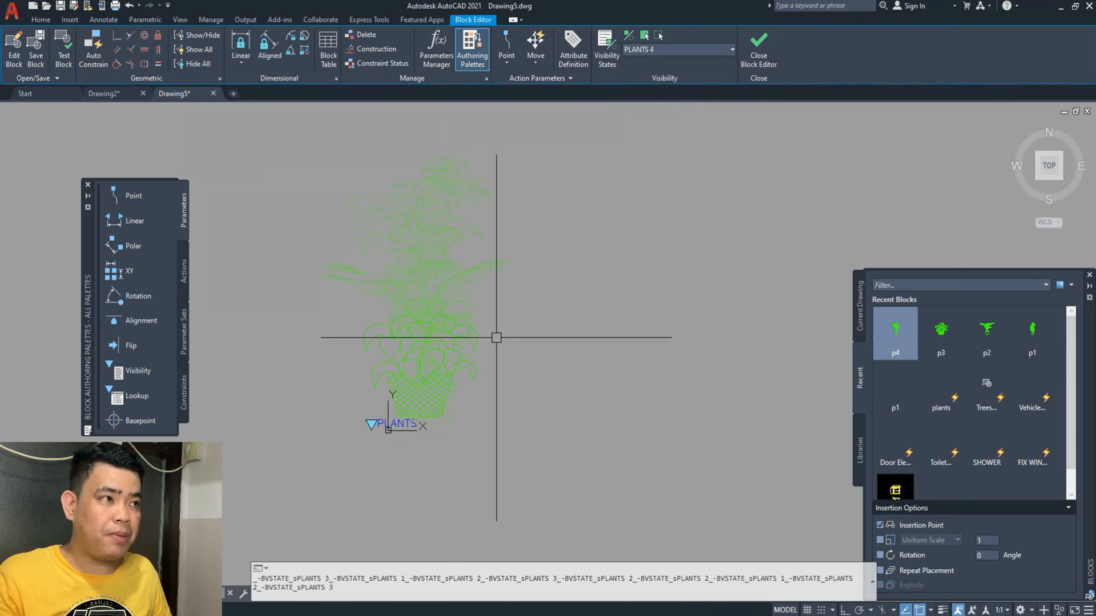
{"action": "left_click", "coordinate": [656, 49]}
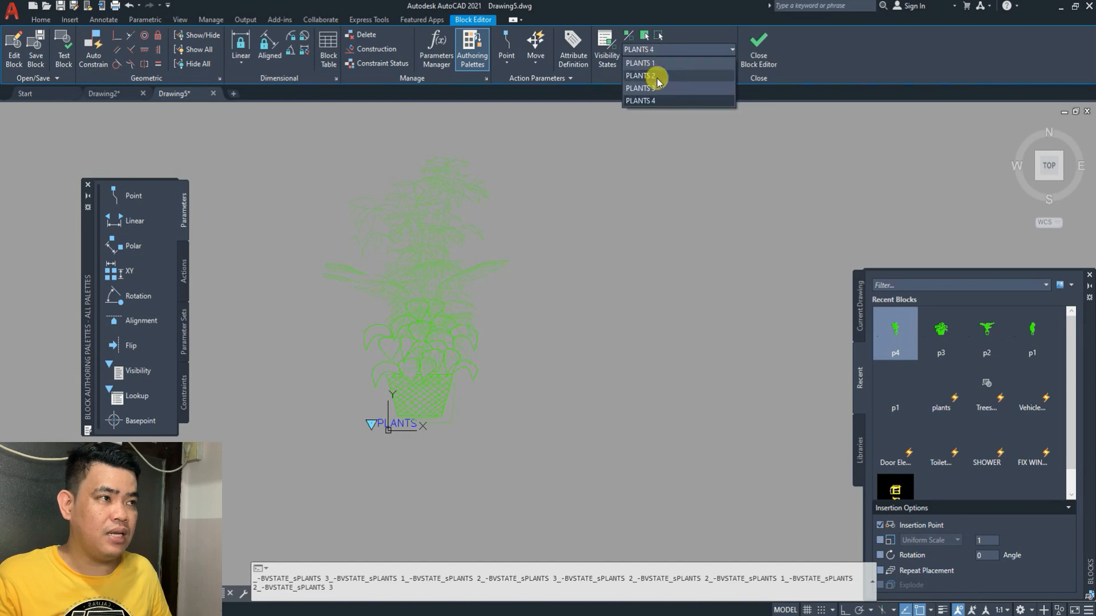
{"action": "left_click", "coordinate": [651, 63]}
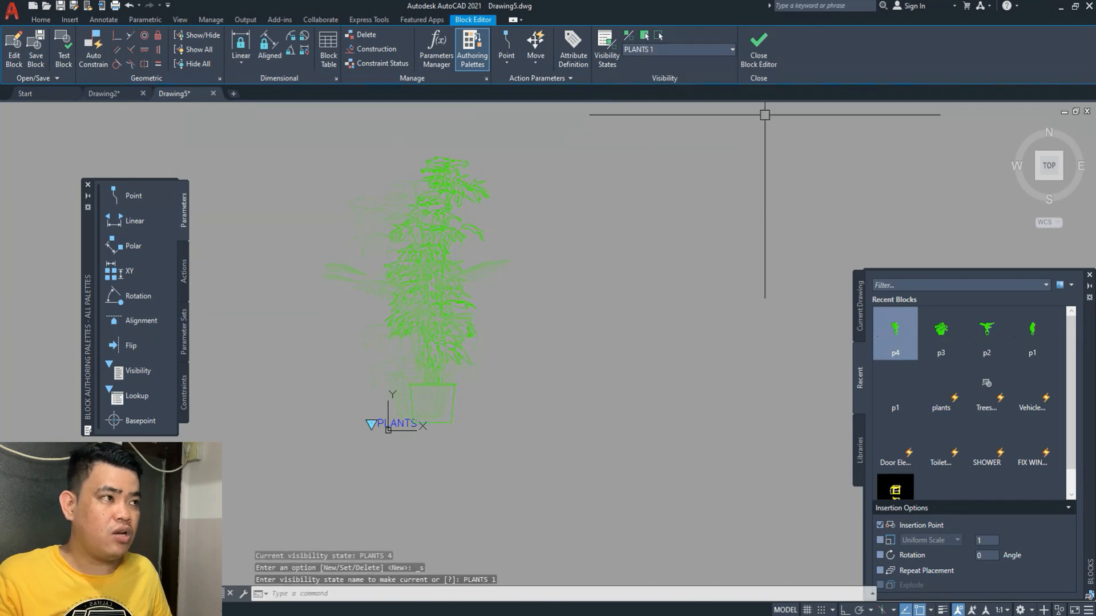
{"action": "left_click", "coordinate": [763, 68]}
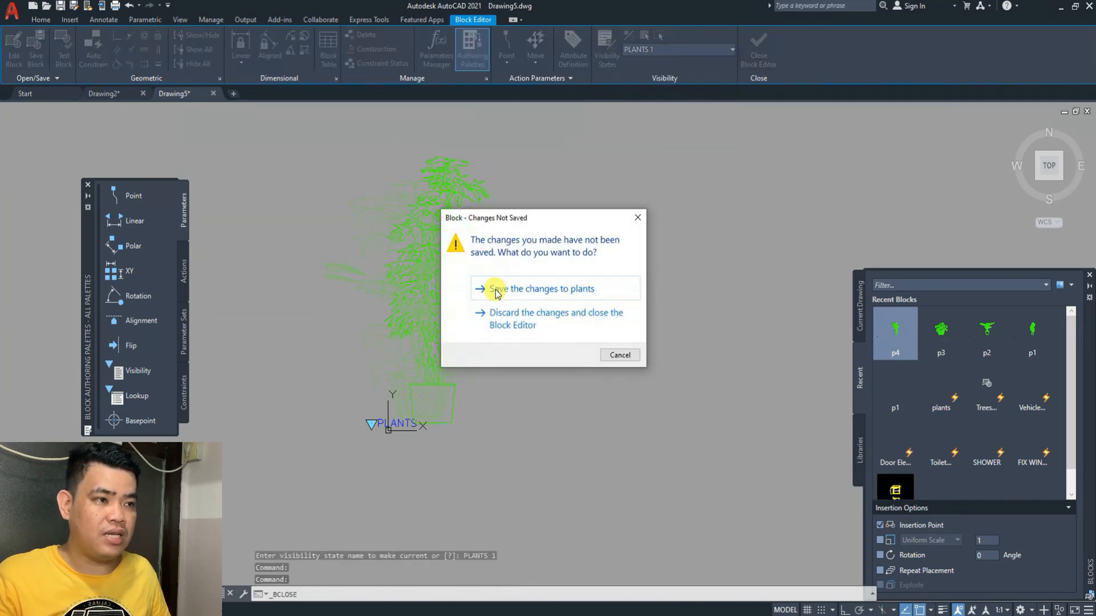
{"action": "left_click", "coordinate": [495, 293]}
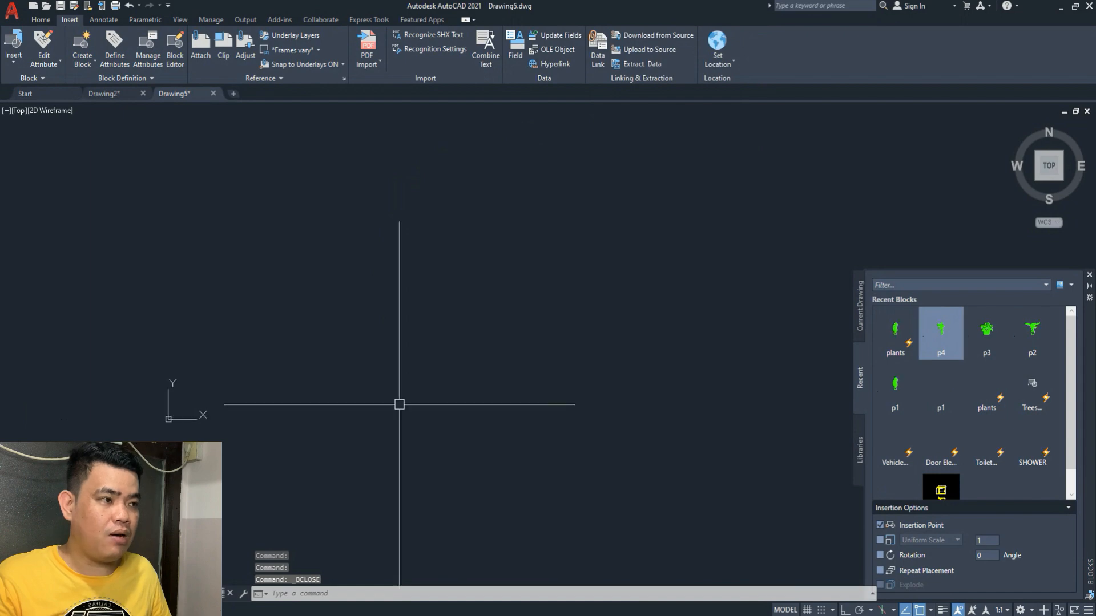
- Insert the plants block into an empty area of the drawing
{"action": "middle_click_drag", "start_coordinate": [497, 337], "coordinate": [464, 353]}
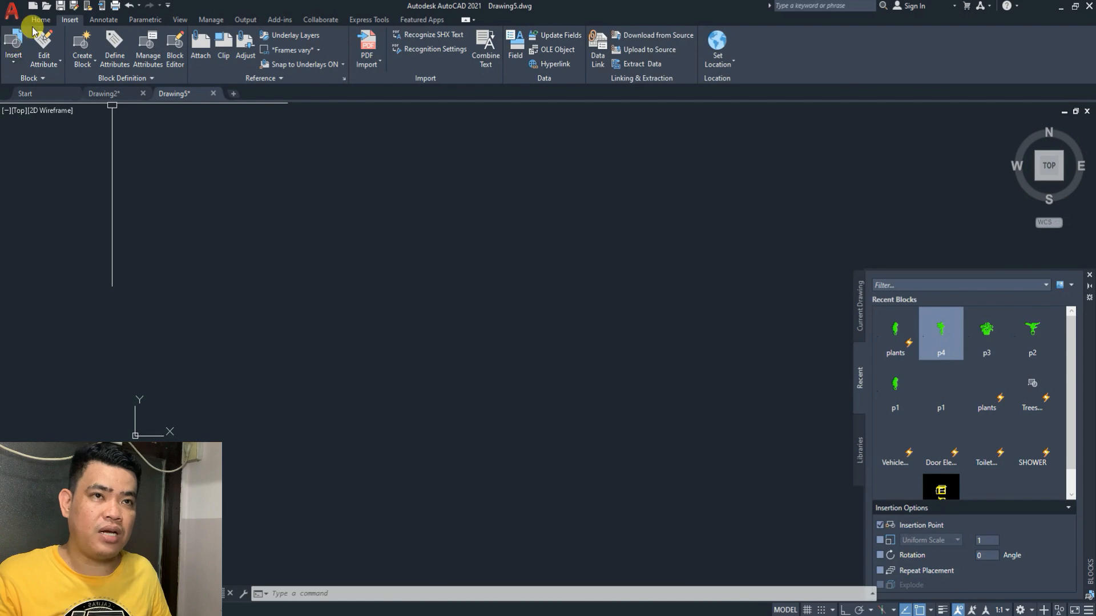
{"action": "left_click", "coordinate": [14, 53]}
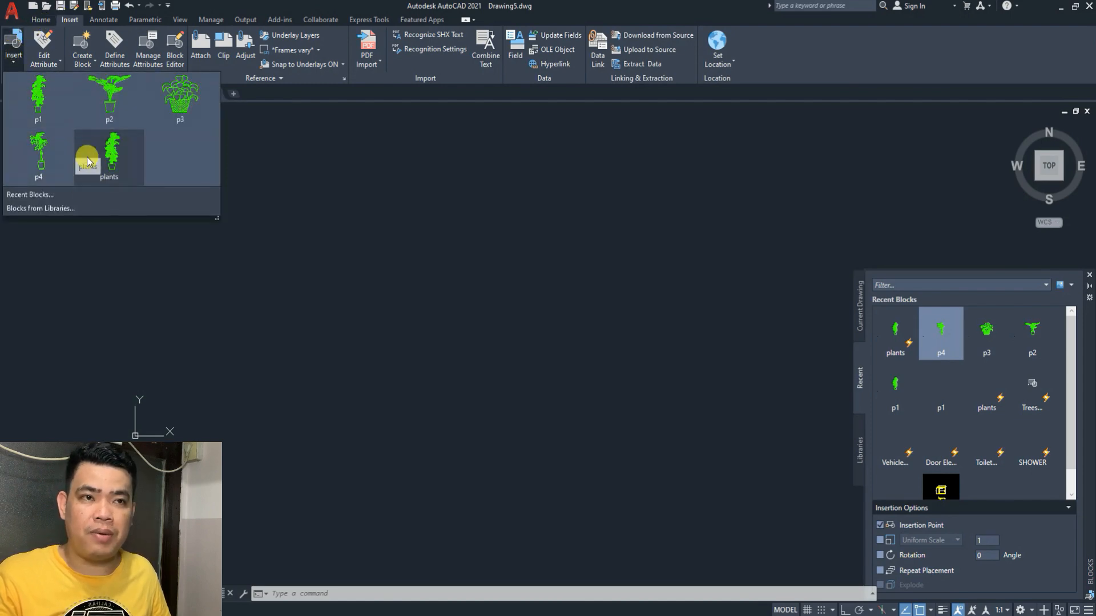
{"action": "left_click", "coordinate": [107, 147]}
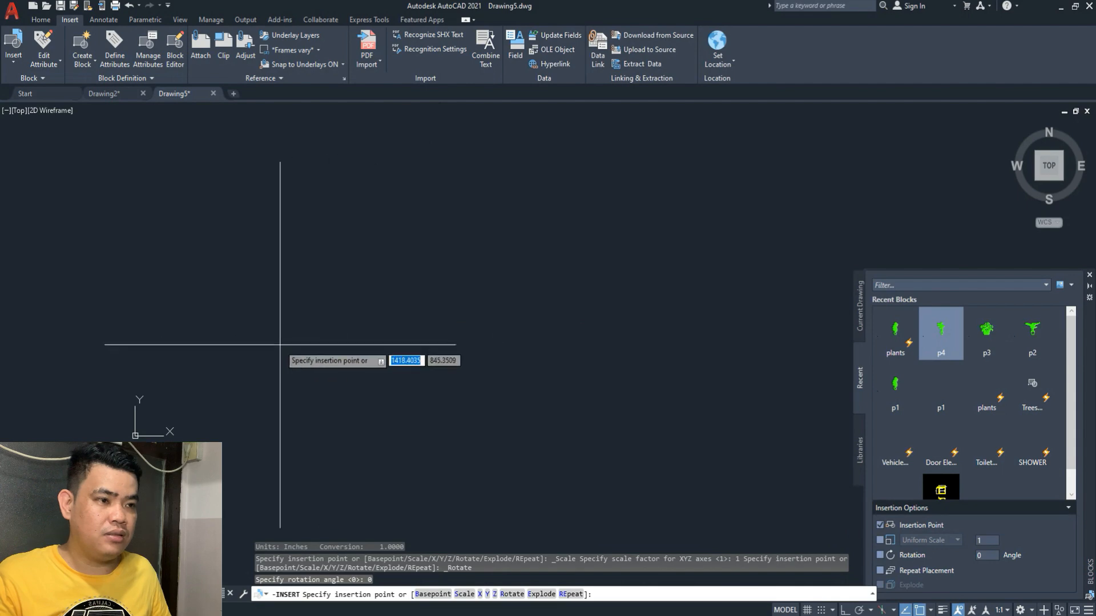
{"action": "left_click", "coordinate": [391, 369]}
- Switch the inserted block's visibility state through PLANTS 2, PLANTS 3 and PLANTS 4, and back to PLANTS 3
{"action": "left_click", "coordinate": [395, 335]}
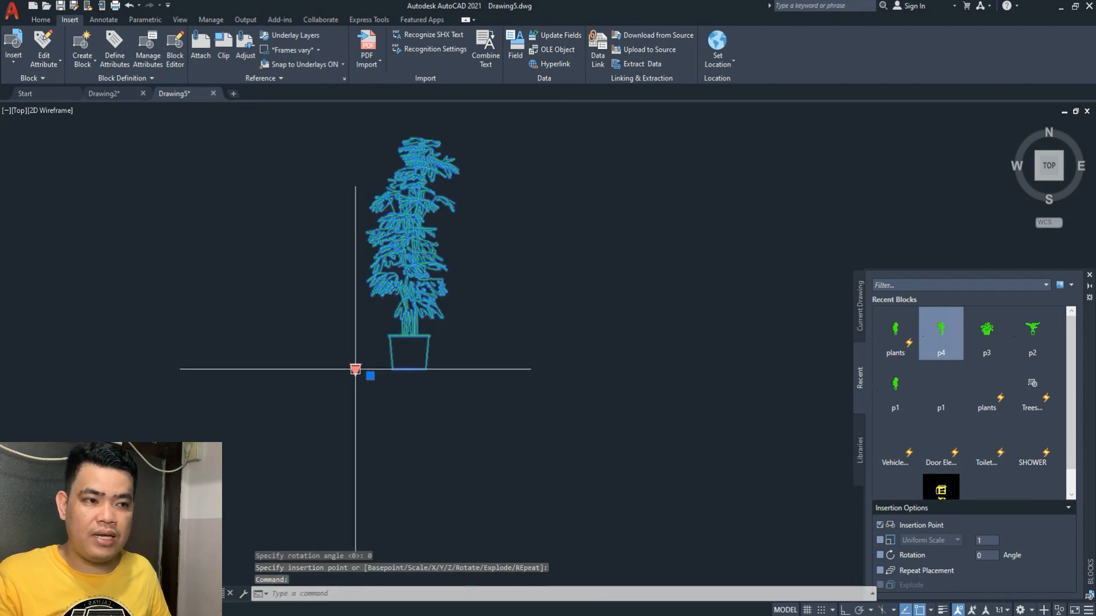
{"action": "left_click", "coordinate": [355, 368]}
{"action": "left_click", "coordinate": [374, 393]}
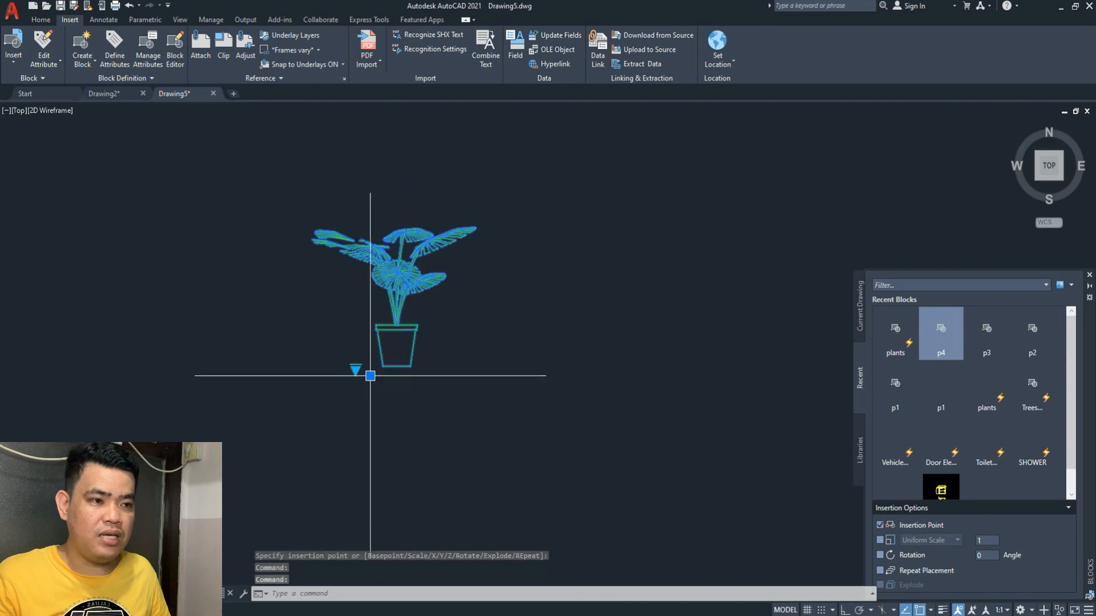
{"action": "left_click", "coordinate": [355, 370]}
{"action": "left_click", "coordinate": [378, 403]}
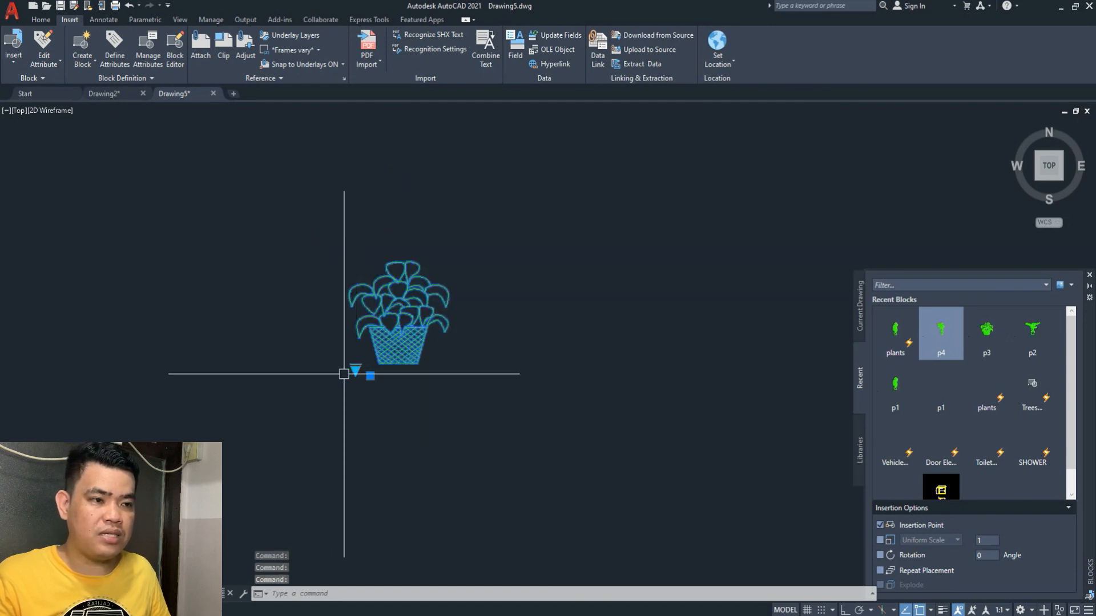
{"action": "left_click", "coordinate": [355, 369]}
{"action": "left_click", "coordinate": [381, 415]}
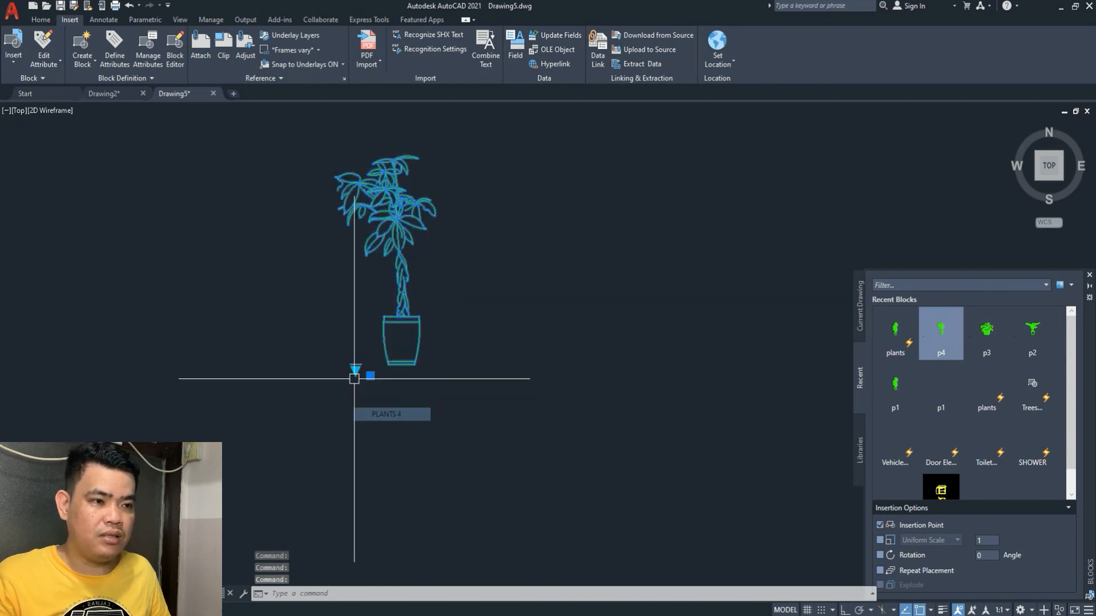
{"action": "left_click", "coordinate": [355, 370]}
{"action": "left_click", "coordinate": [379, 404]}
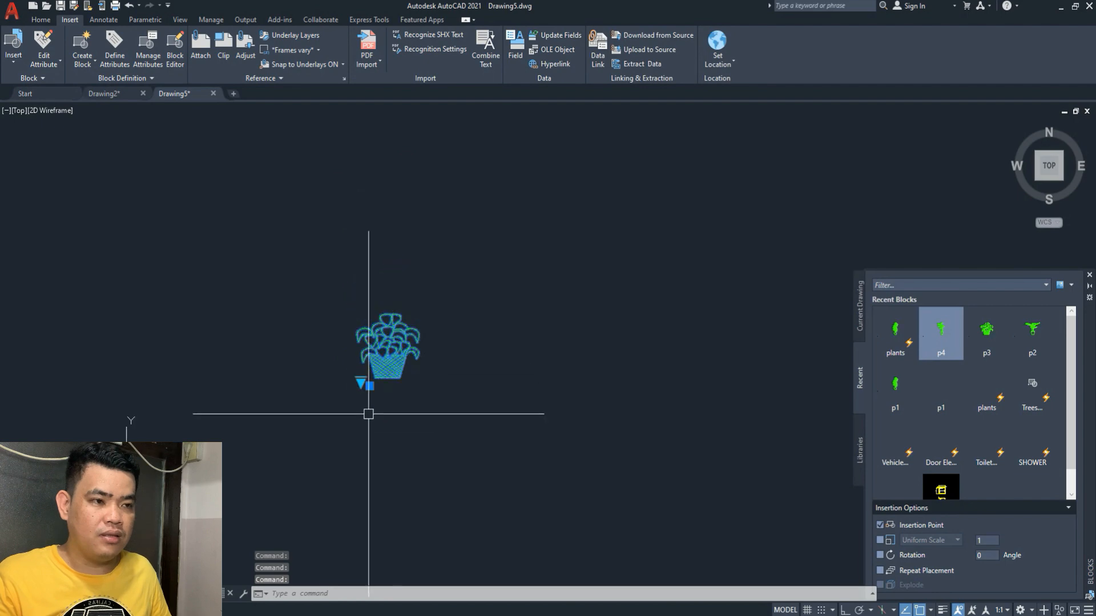
- Copy the plants block from Drawing5 and paste it into Drawing2 beside the shower symbol
{"action": "left_click", "coordinate": [445, 402]}
{"action": "left_click", "coordinate": [289, 284]}
{"action": "middle_click_drag", "start_coordinate": [385, 387], "coordinate": [384, 367]}
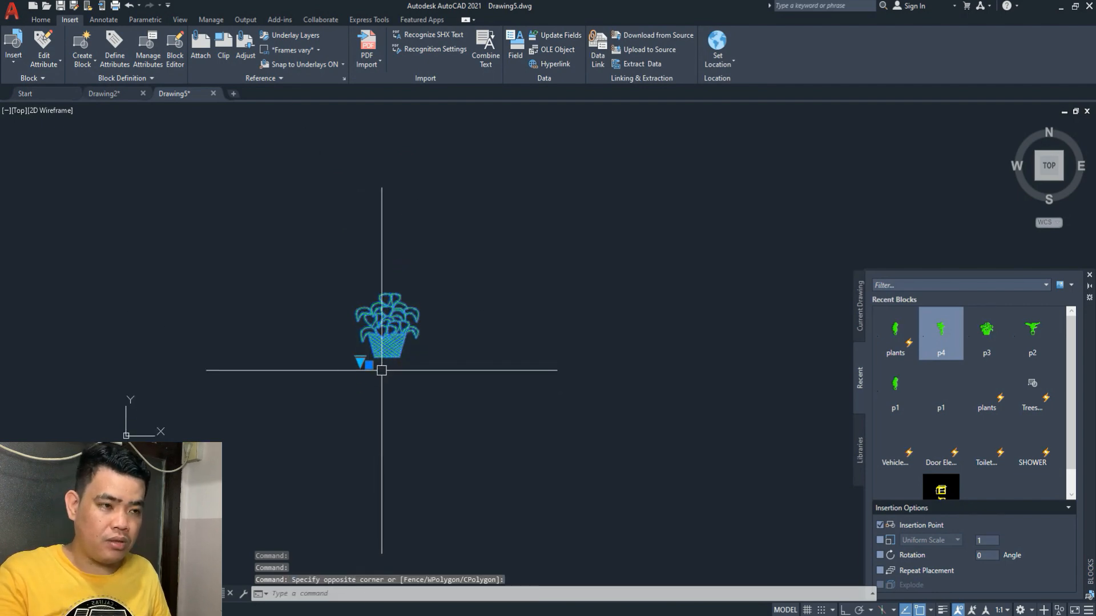
{"action": "key", "text": "ctrl+c"}
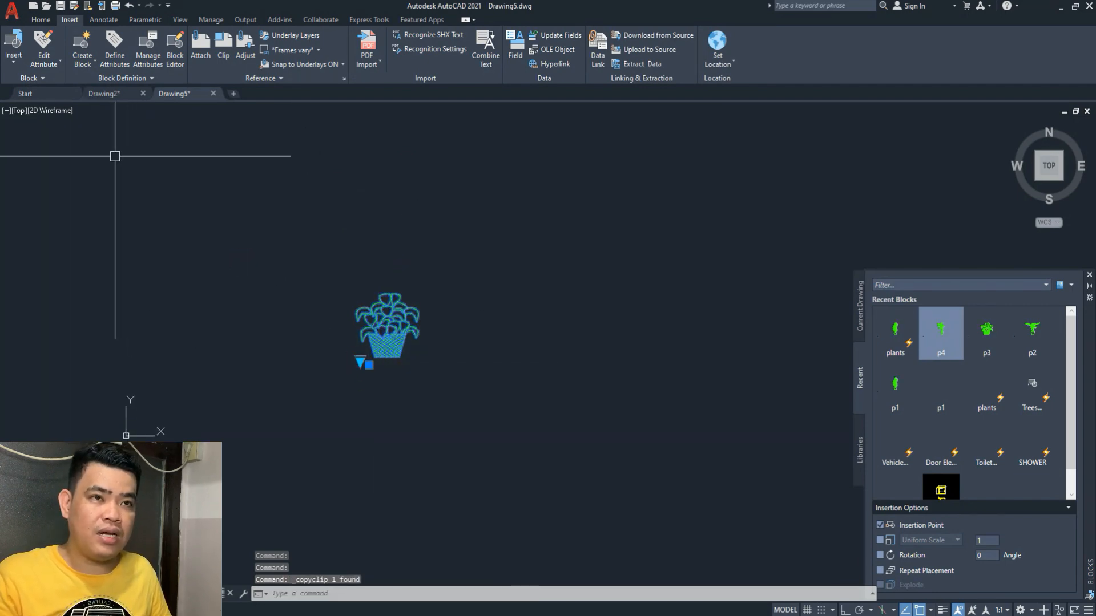
{"action": "left_click", "coordinate": [105, 94]}
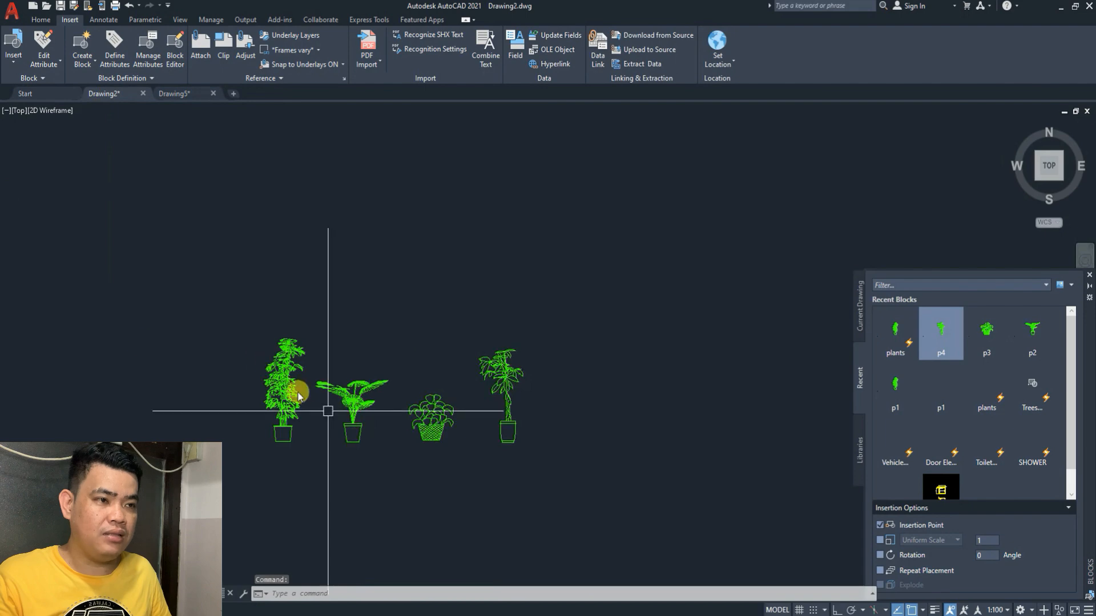
{"action": "scroll", "coordinate": [297, 400], "scroll_direction": "down", "scroll_amount": 5}
{"action": "scroll", "coordinate": [342, 274], "scroll_direction": "up", "scroll_amount": 4}
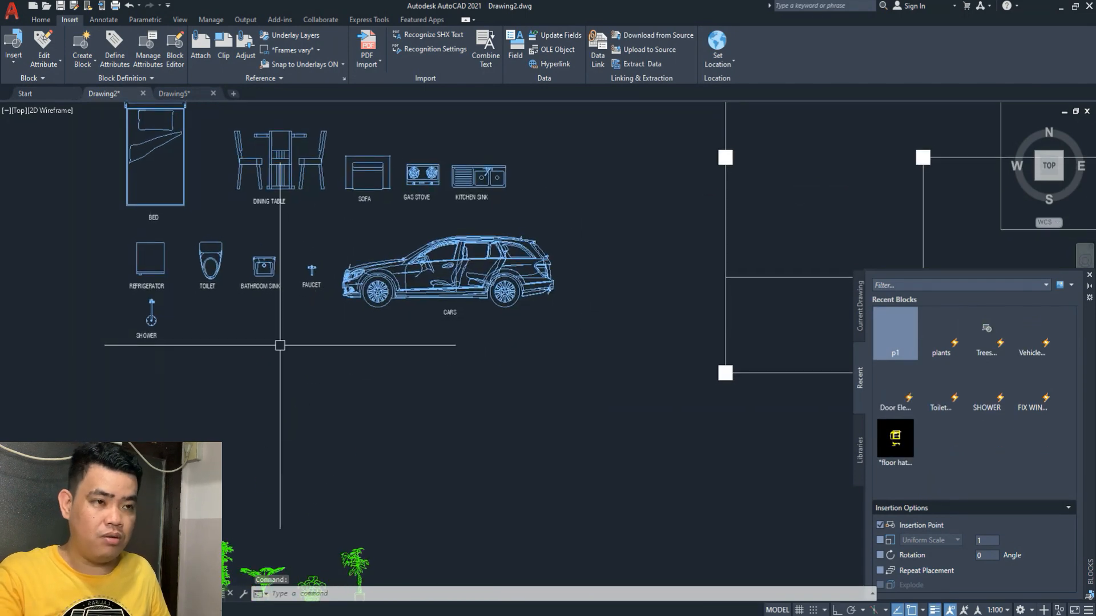
{"action": "key", "text": "ctrl+v"}
- Erase the row of four original plants below the symbol collection
{"action": "middle_click_drag", "start_coordinate": [256, 408], "coordinate": [274, 328]}
{"action": "middle_click_drag", "start_coordinate": [224, 400], "coordinate": [233, 353]}
{"action": "left_click", "coordinate": [125, 329]}
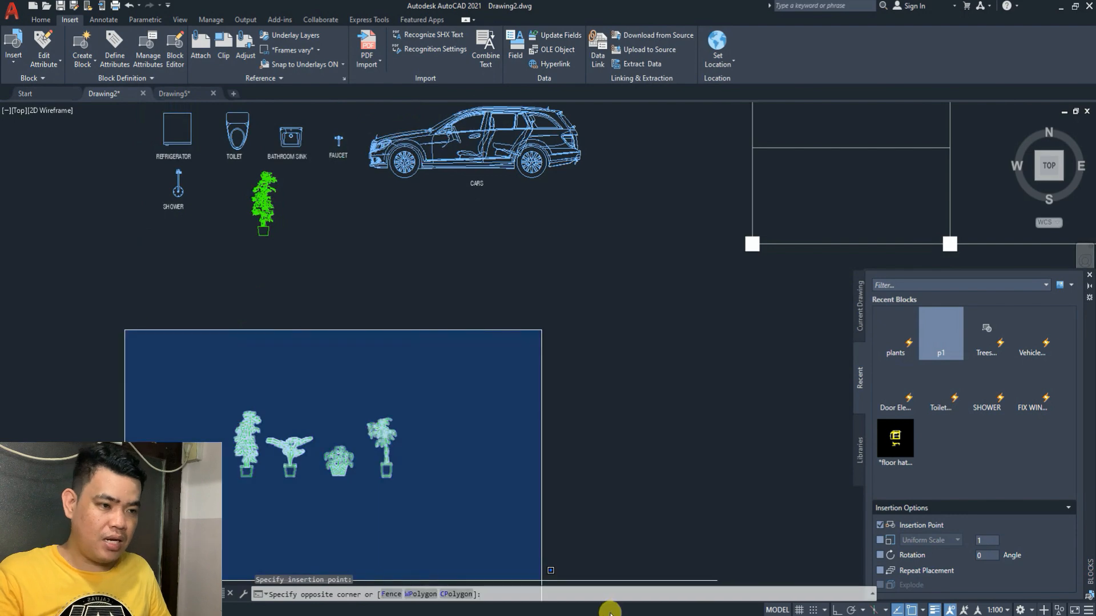
{"action": "left_click", "coordinate": [459, 528]}
{"action": "key", "text": "Delete"}
- Move the pasted plant block closer to the shower symbol, below the toilet
{"action": "scroll", "coordinate": [263, 216], "scroll_direction": "up", "scroll_amount": 3}
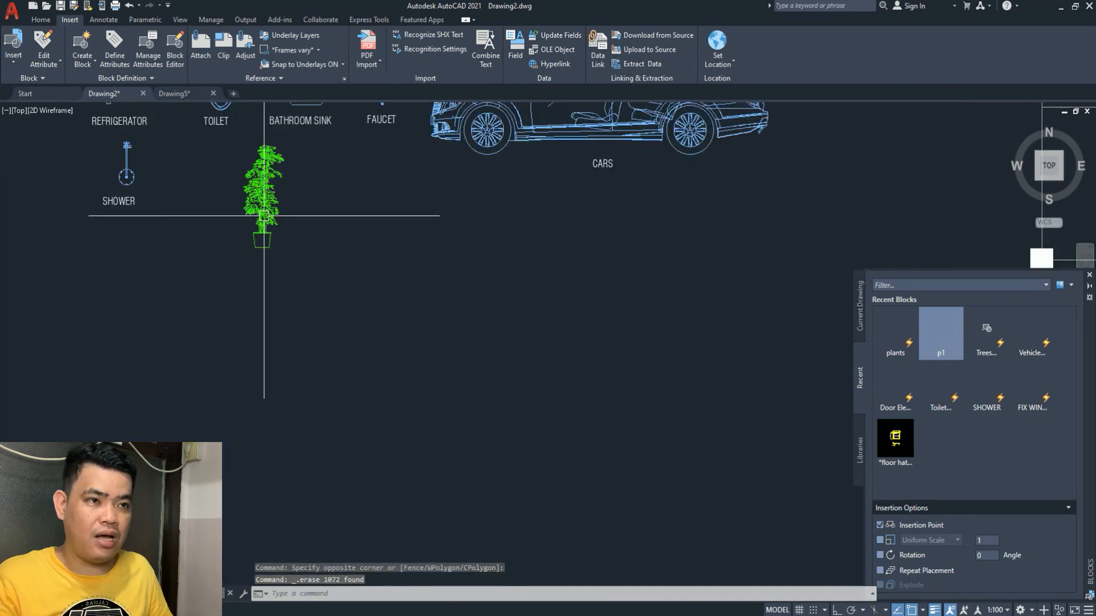
{"action": "scroll", "coordinate": [263, 216], "scroll_direction": "up", "scroll_amount": 2}
{"action": "middle_click_drag", "start_coordinate": [260, 243], "coordinate": [409, 428]}
{"action": "type", "text": "m"}
{"action": "key", "text": "space"}
{"action": "left_click", "coordinate": [409, 426]}
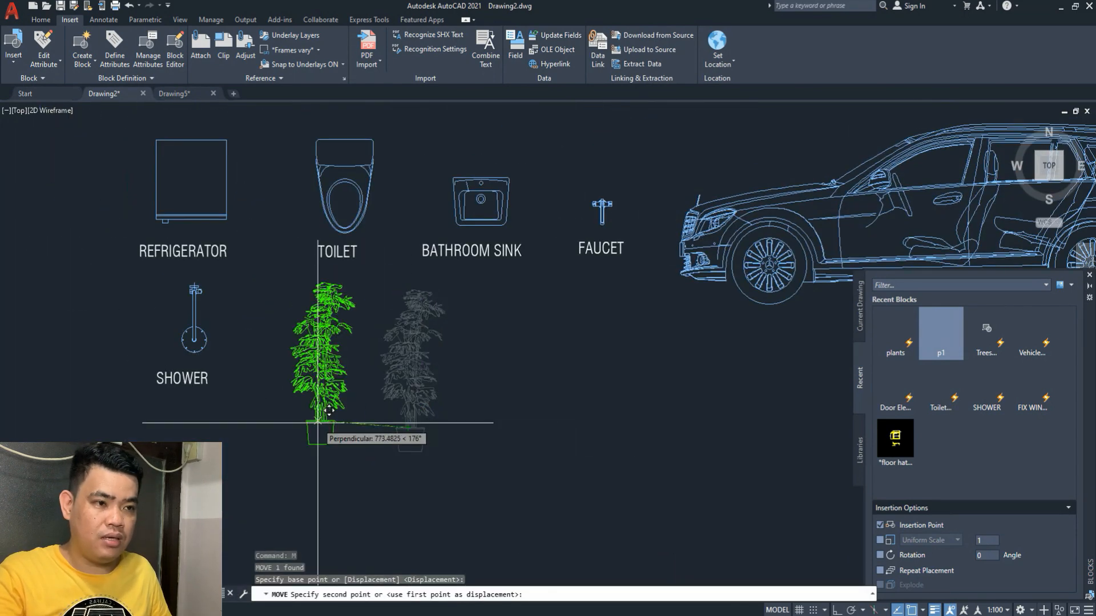
{"action": "left_click", "coordinate": [332, 420]}
{"action": "scroll", "coordinate": [349, 390], "scroll_direction": "down", "scroll_amount": 2}
{"action": "key", "text": "Escape"}
- Copy the SHOWER label to a spot just below the plant's pot
{"action": "left_click", "coordinate": [246, 387]}
{"action": "scroll", "coordinate": [246, 387], "scroll_direction": "up", "scroll_amount": 2}
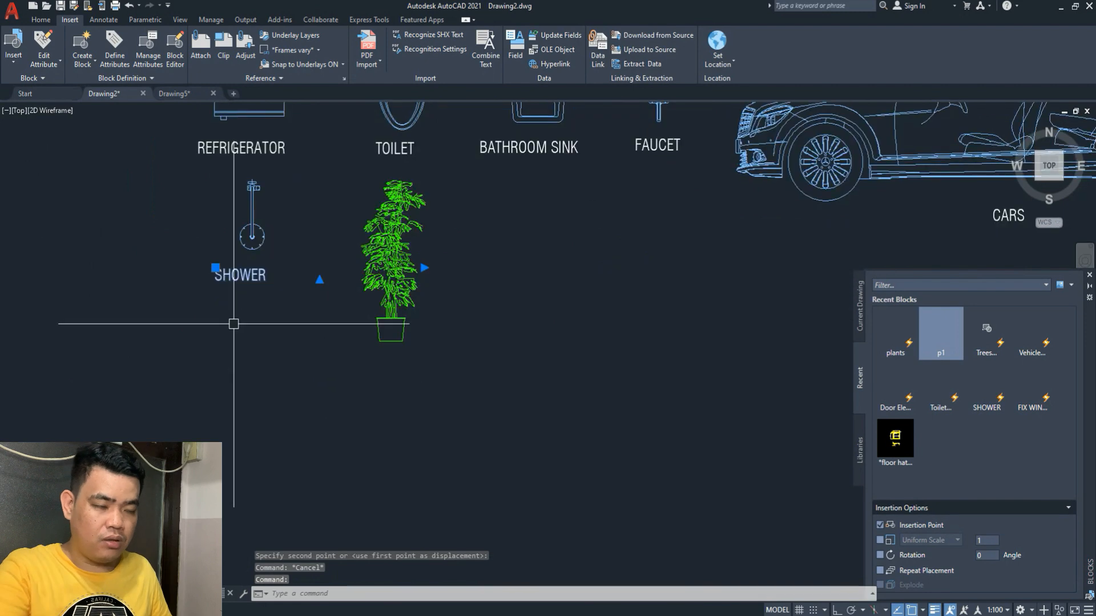
{"action": "type", "text": "CO"}
{"action": "key", "text": "space"}
{"action": "left_click", "coordinate": [234, 324]}
{"action": "left_click", "coordinate": [380, 410]}
{"action": "key", "text": "Escape"}
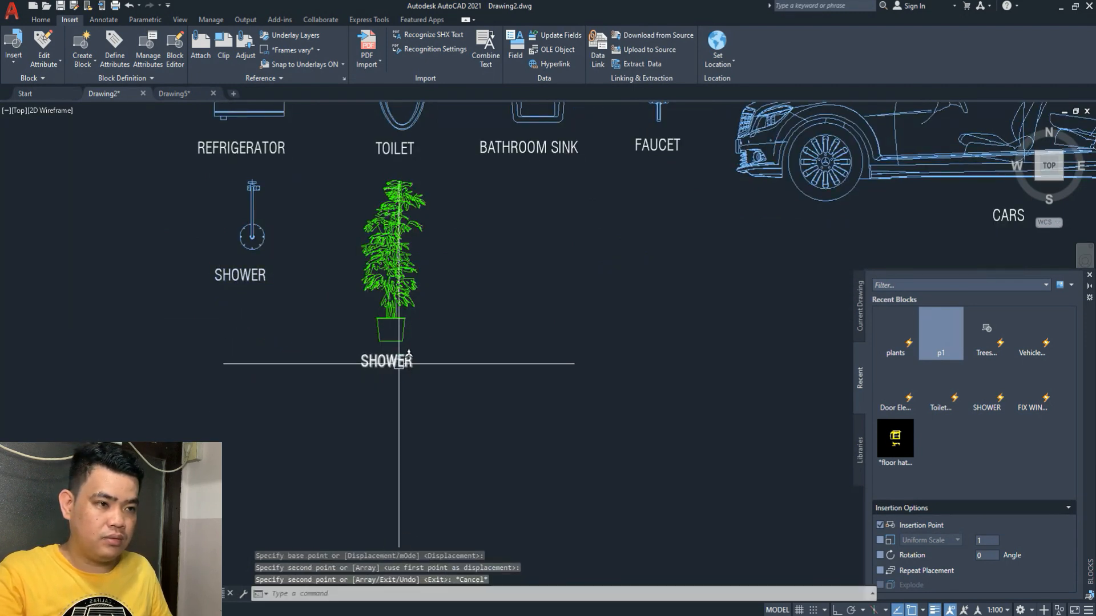
- Change the text of the copied label below the plant to PLANTS
{"action": "double_click", "coordinate": [400, 364]}
{"action": "key", "text": "BackSpace"}
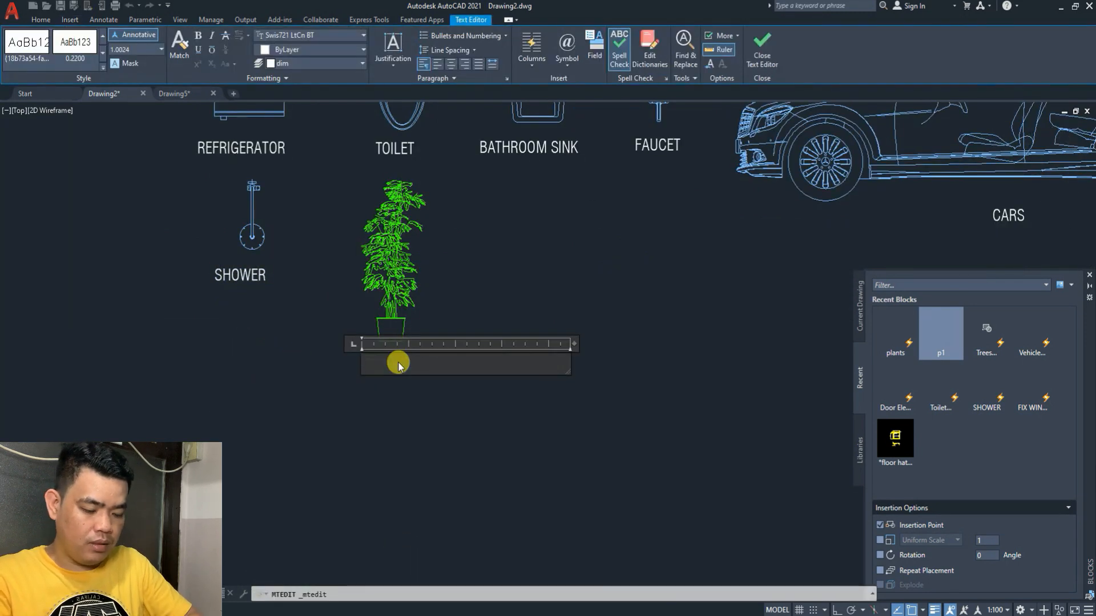
{"action": "left_click", "coordinate": [358, 415]}
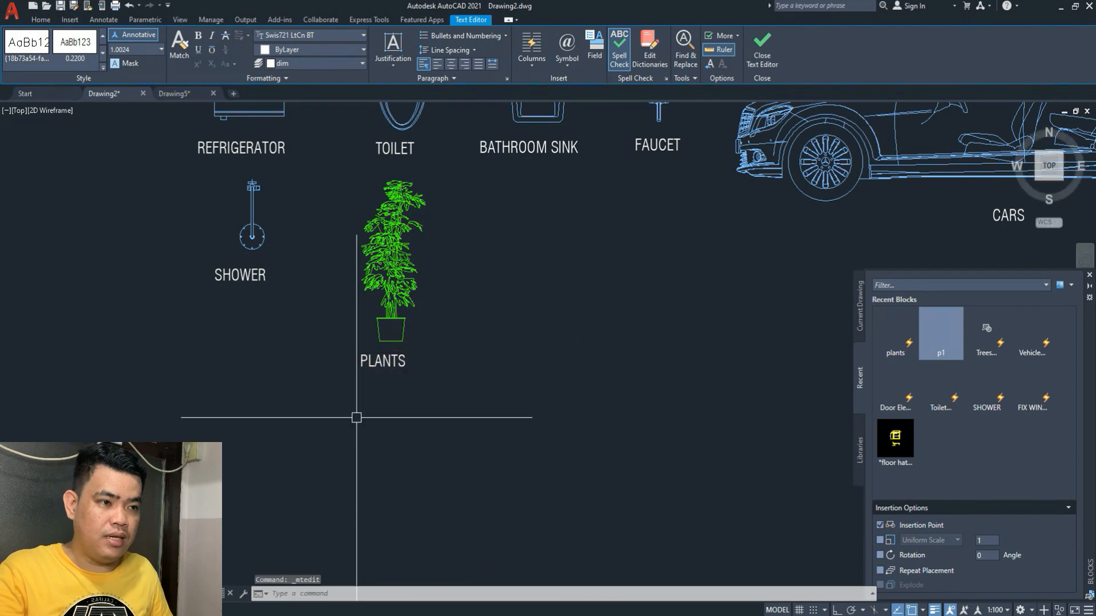
- Set the toilet block's visibility state to TOILET 1 FRONT
{"action": "scroll", "coordinate": [357, 375], "scroll_direction": "down", "scroll_amount": 5}
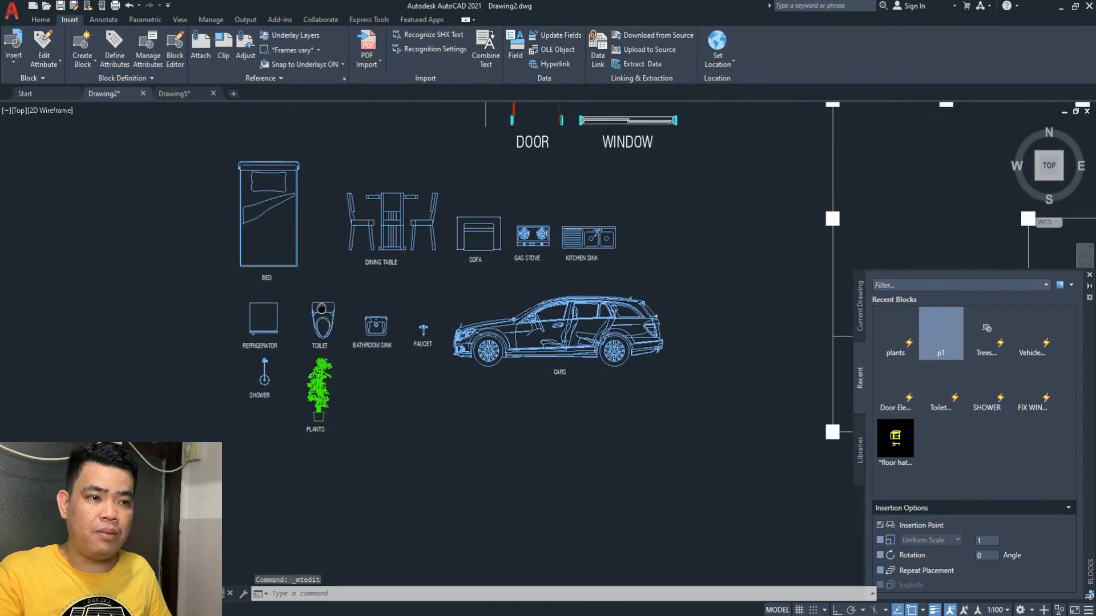
{"action": "left_click", "coordinate": [329, 313]}
{"action": "scroll", "coordinate": [323, 314], "scroll_direction": "up", "scroll_amount": 2}
{"action": "left_click", "coordinate": [319, 330]}
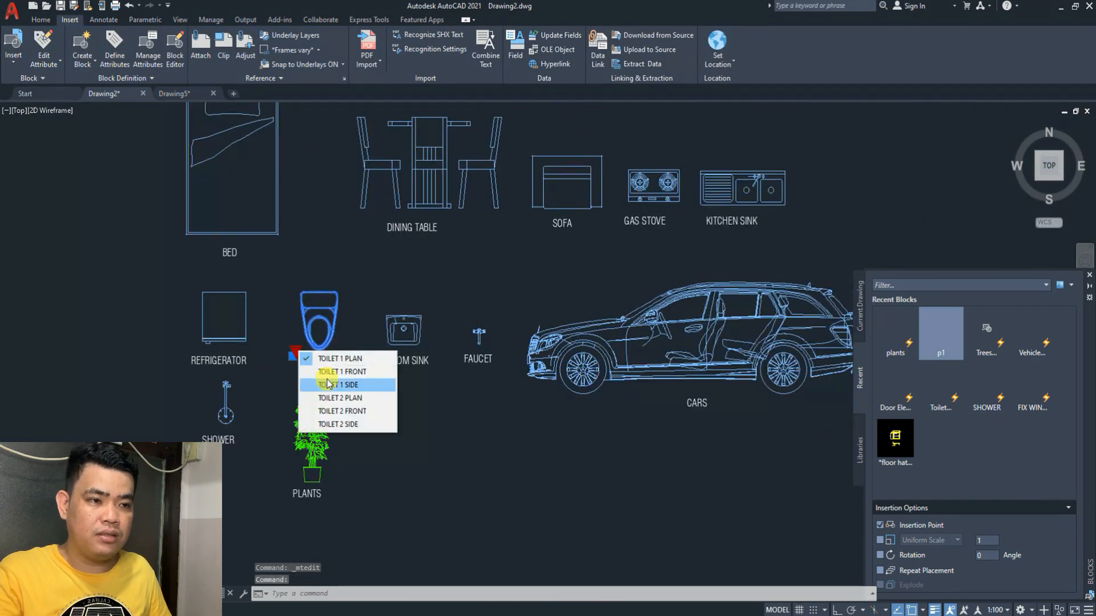
{"action": "left_click", "coordinate": [318, 372]}
{"action": "left_click", "coordinate": [295, 352]}
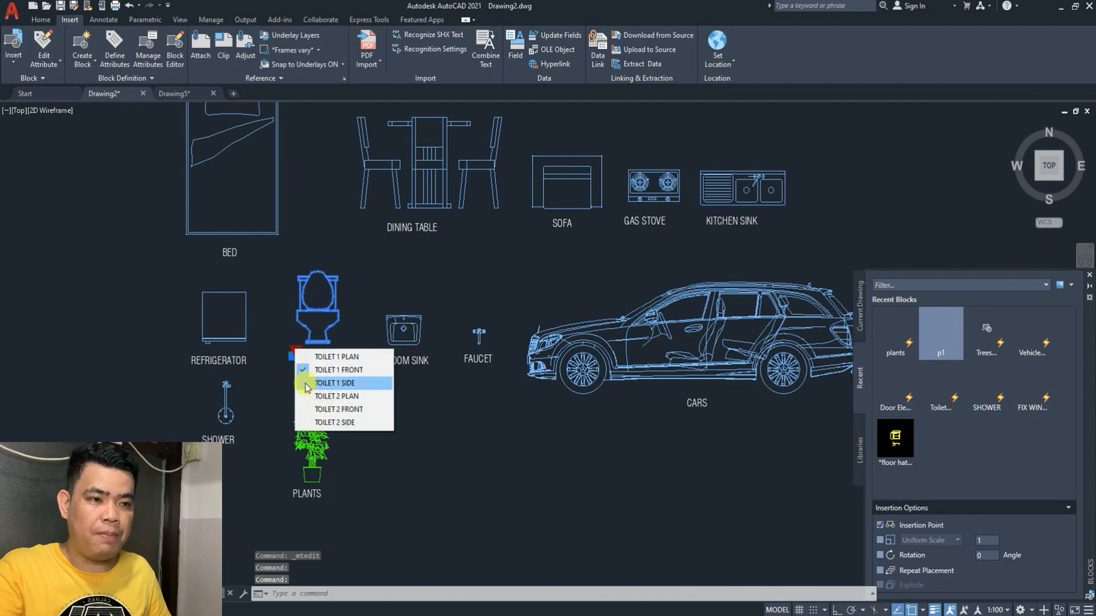
{"action": "left_click", "coordinate": [301, 371]}
{"action": "key", "text": "Escape"}
{"action": "middle_click_drag", "start_coordinate": [302, 439], "coordinate": [300, 425]}
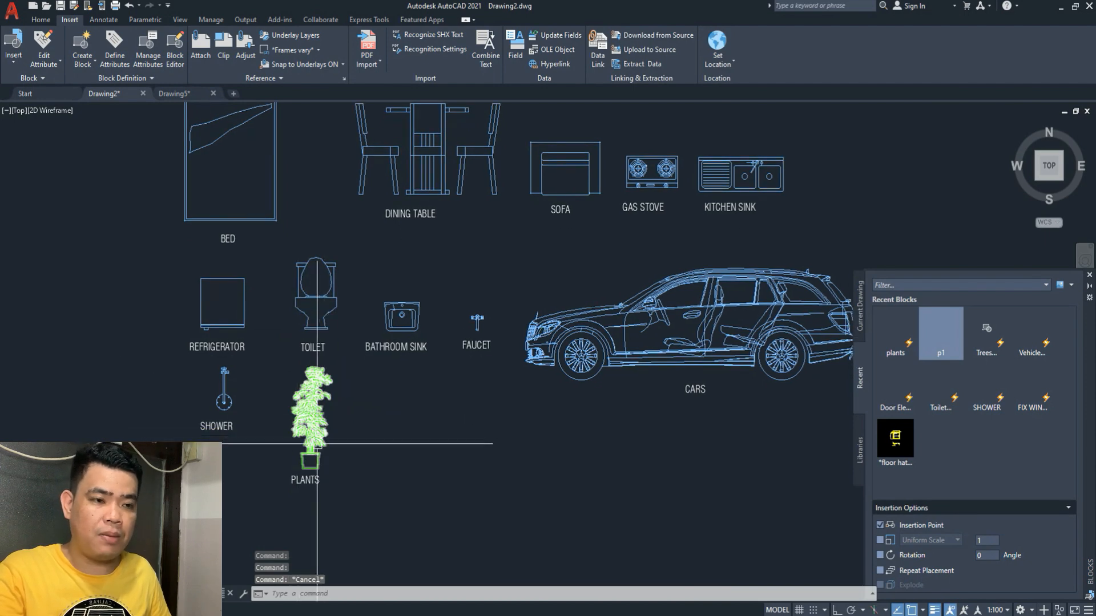
{"action": "middle_click_drag", "start_coordinate": [311, 305], "coordinate": [289, 346]}
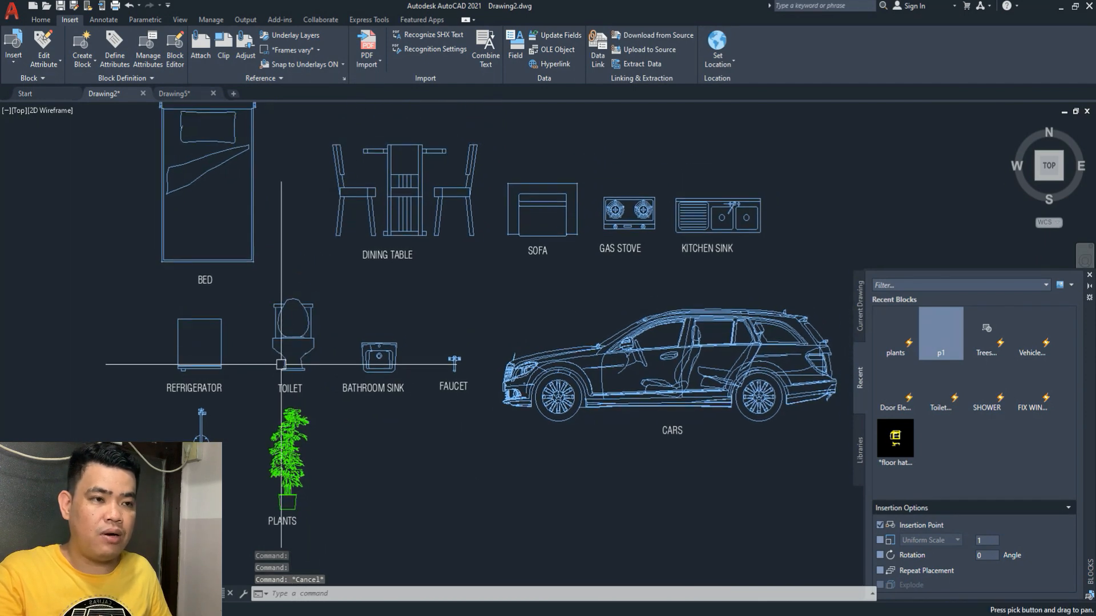
{"action": "scroll", "coordinate": [285, 359], "scroll_direction": "down", "scroll_amount": 5}
{"action": "scroll", "coordinate": [235, 250], "scroll_direction": "up", "scroll_amount": 3}
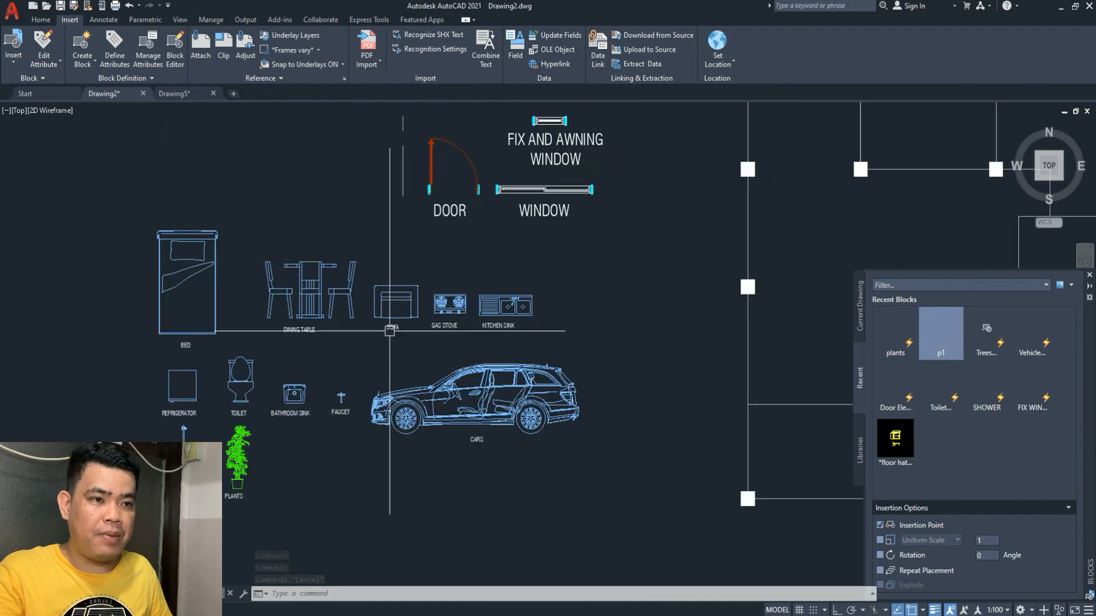
{"action": "scroll", "coordinate": [240, 399], "scroll_direction": "down", "scroll_amount": 2}
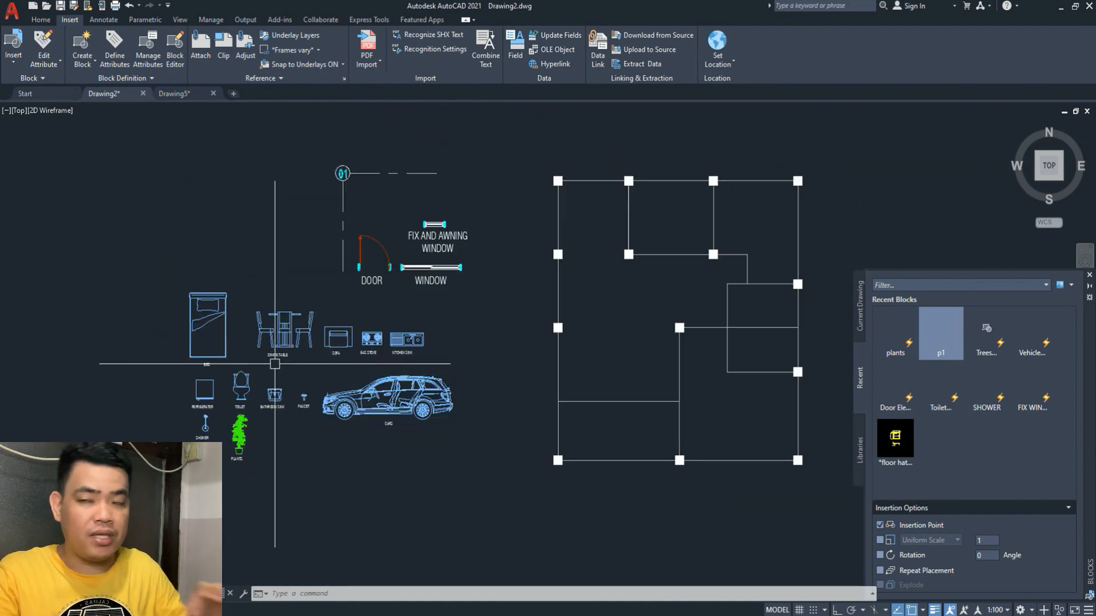
{"action": "middle_click_drag", "start_coordinate": [449, 386], "coordinate": [325, 379]}
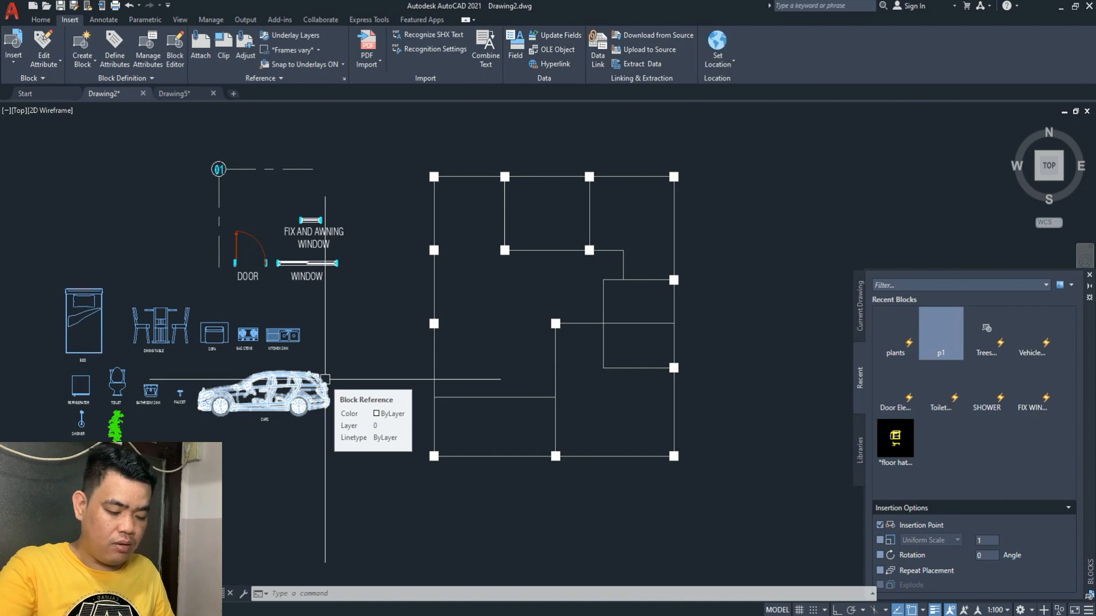
{"action": "type", "text": "ML"}
{"action": "key", "text": "Return"}
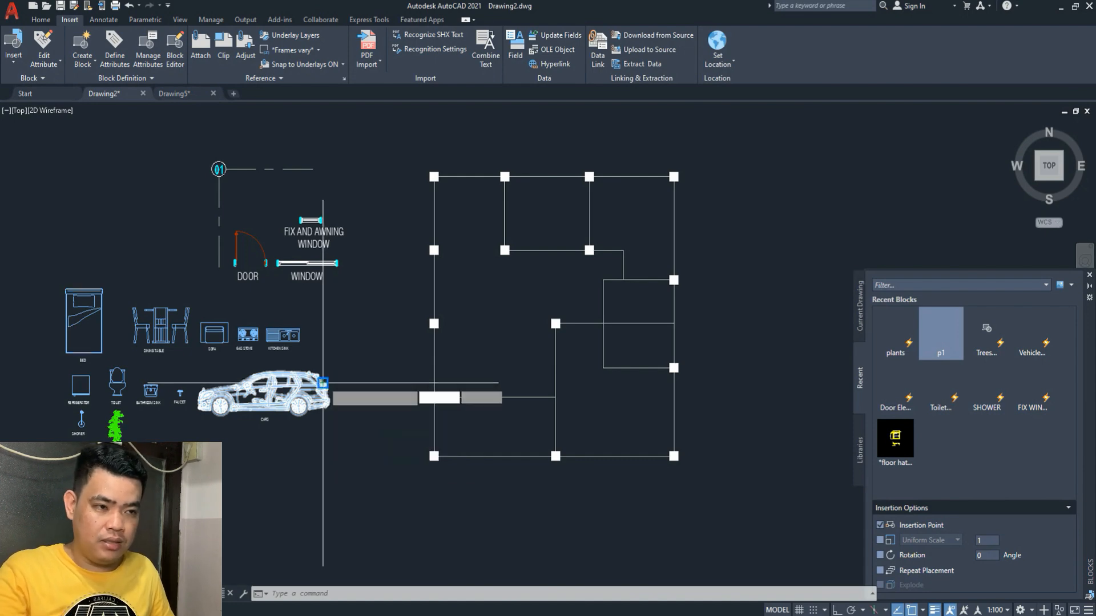
{"action": "key", "text": "Escape"}
{"action": "scroll", "coordinate": [483, 265], "scroll_direction": "up", "scroll_amount": 2}
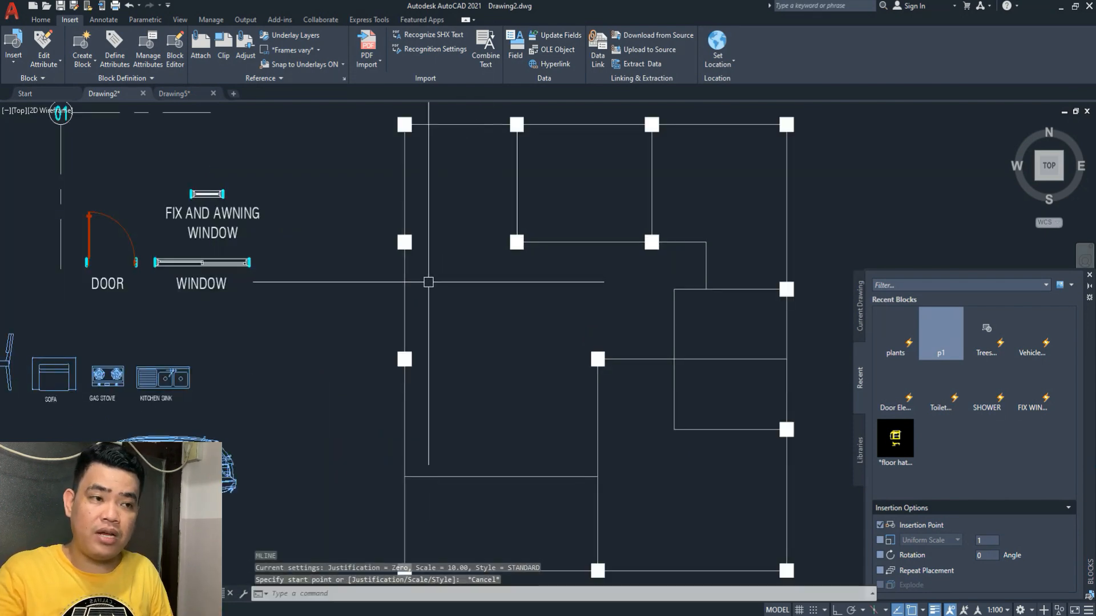
- Set the multiline scale to 150 for drawing the walls
{"action": "type", "text": "ML"}
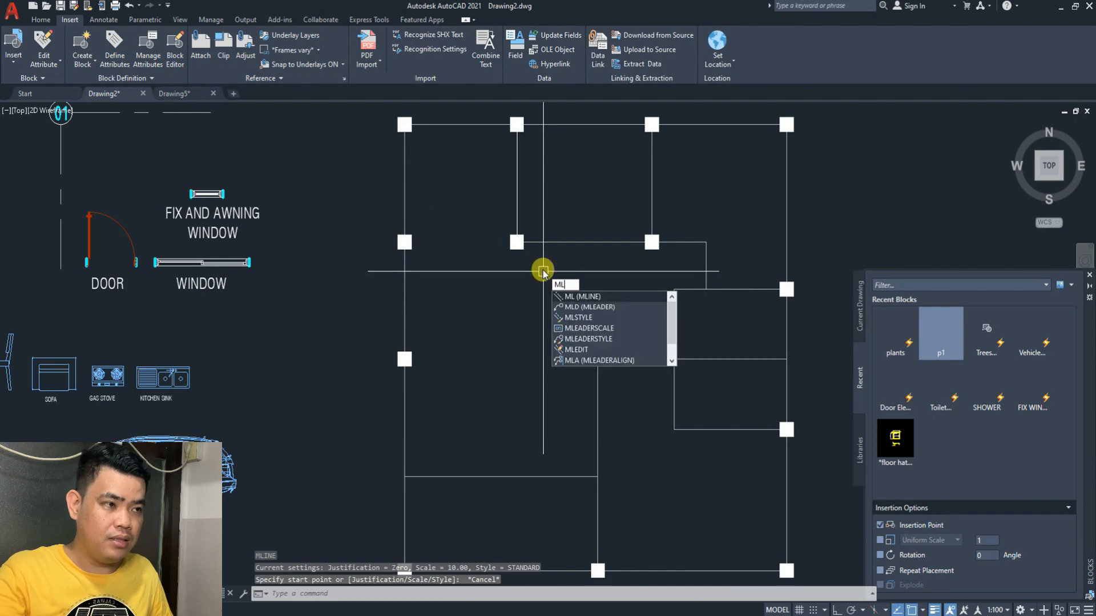
{"action": "key", "text": "Return"}
{"action": "type", "text": "S"}
{"action": "key", "text": "Return"}
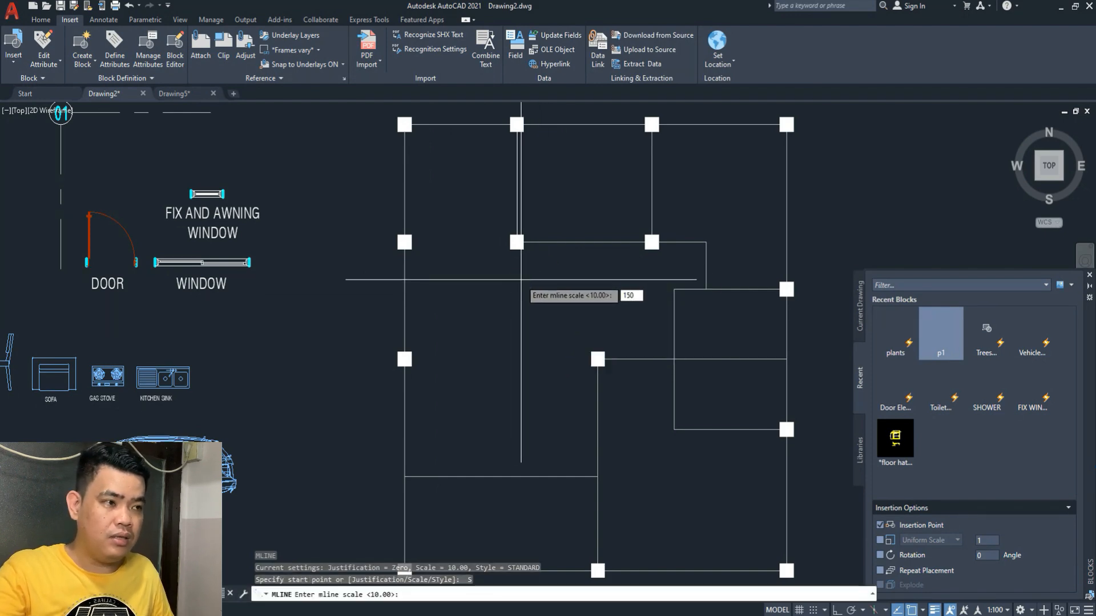
{"action": "key", "text": "Return"}
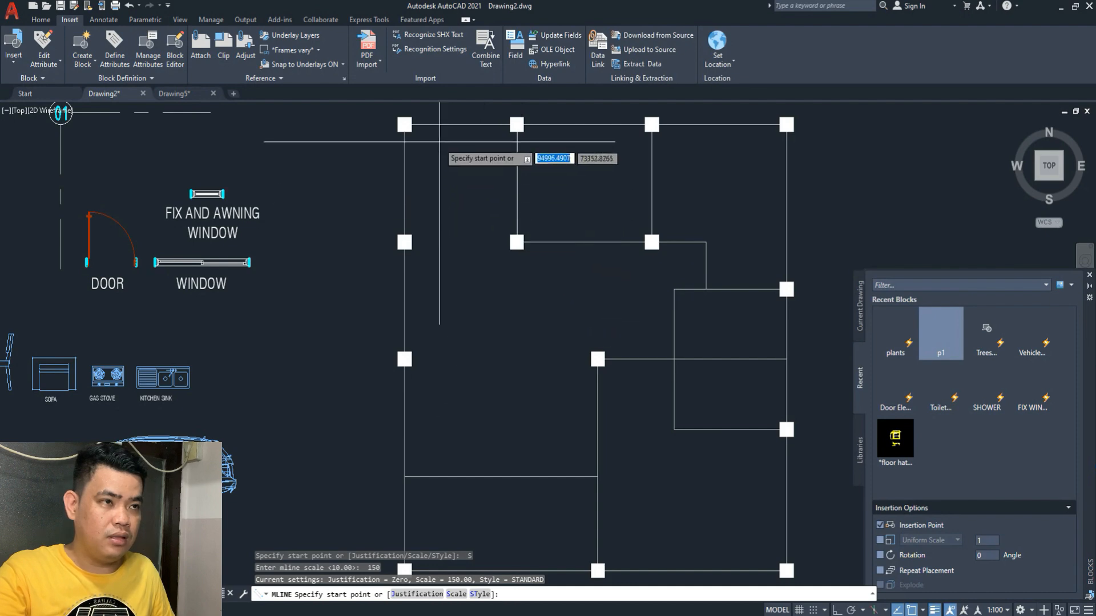
{"action": "left_click", "coordinate": [406, 124]}
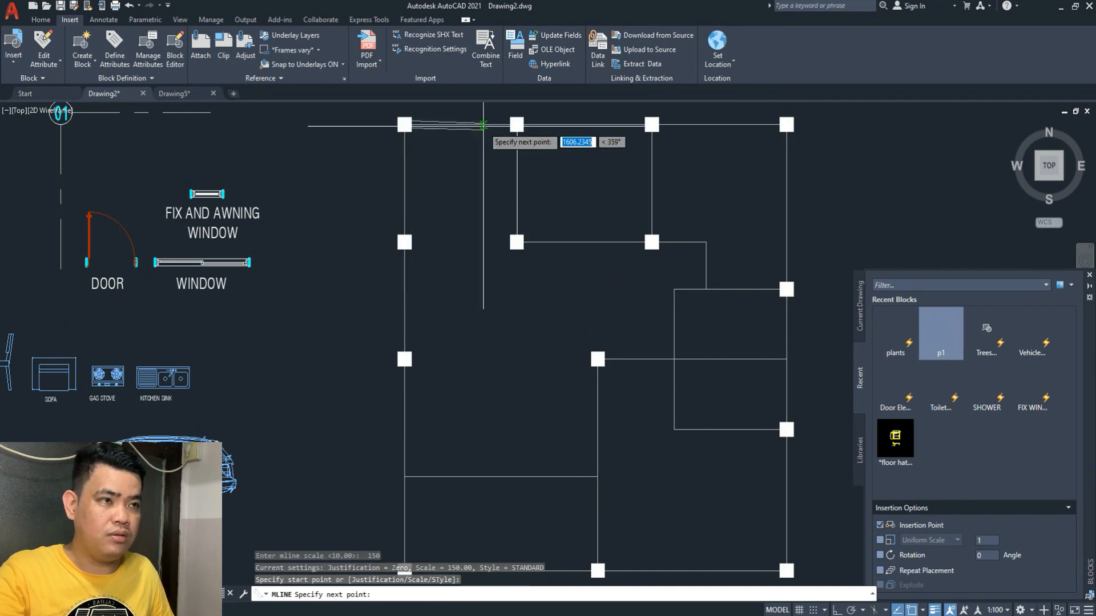
{"action": "middle_click_drag", "start_coordinate": [407, 124], "coordinate": [362, 224]}
{"action": "scroll", "coordinate": [456, 225], "scroll_direction": "up", "scroll_amount": 2}
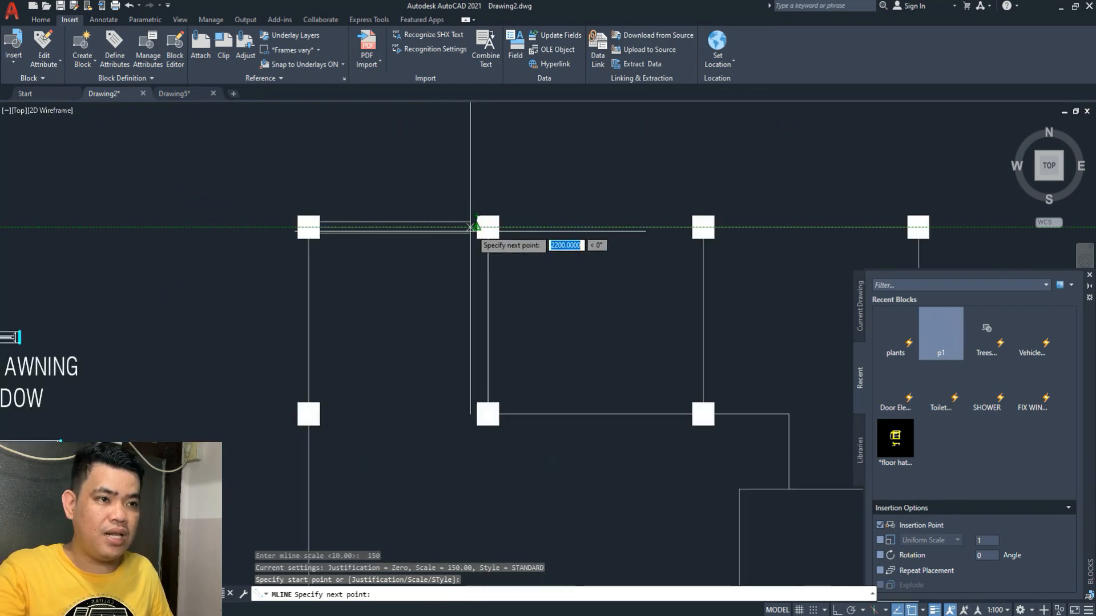
{"action": "key", "text": "Escape"}
{"action": "key", "text": "Escape"}
{"action": "key", "text": "Escape"}
{"action": "scroll", "coordinate": [349, 223], "scroll_direction": "up", "scroll_amount": 2}
{"action": "scroll", "coordinate": [321, 309], "scroll_direction": "down", "scroll_amount": 4}
{"action": "middle_click_drag", "start_coordinate": [321, 309], "coordinate": [328, 269]}
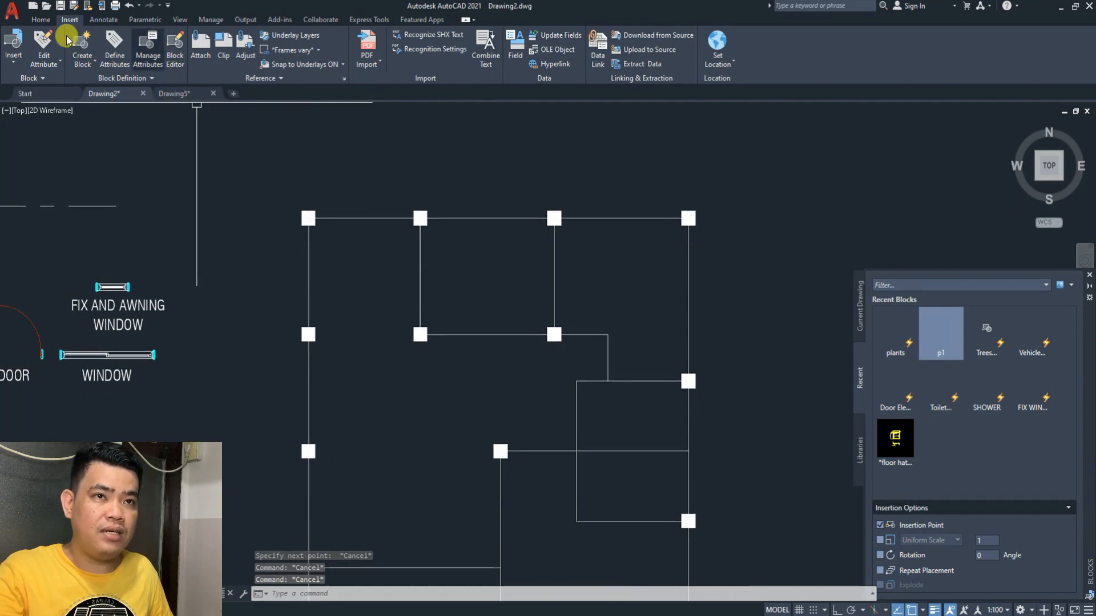
- Make ar-wall from the architecture layer group the current layer and close the layer manager
{"action": "left_click", "coordinate": [40, 20]}
{"action": "left_click", "coordinate": [390, 52]}
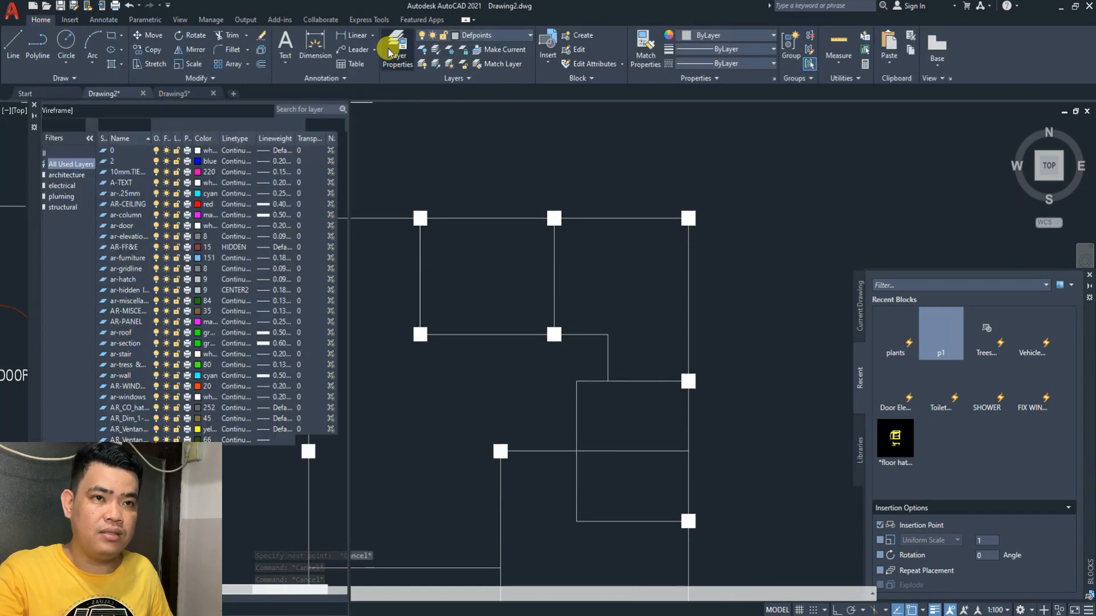
{"action": "left_click", "coordinate": [62, 175]}
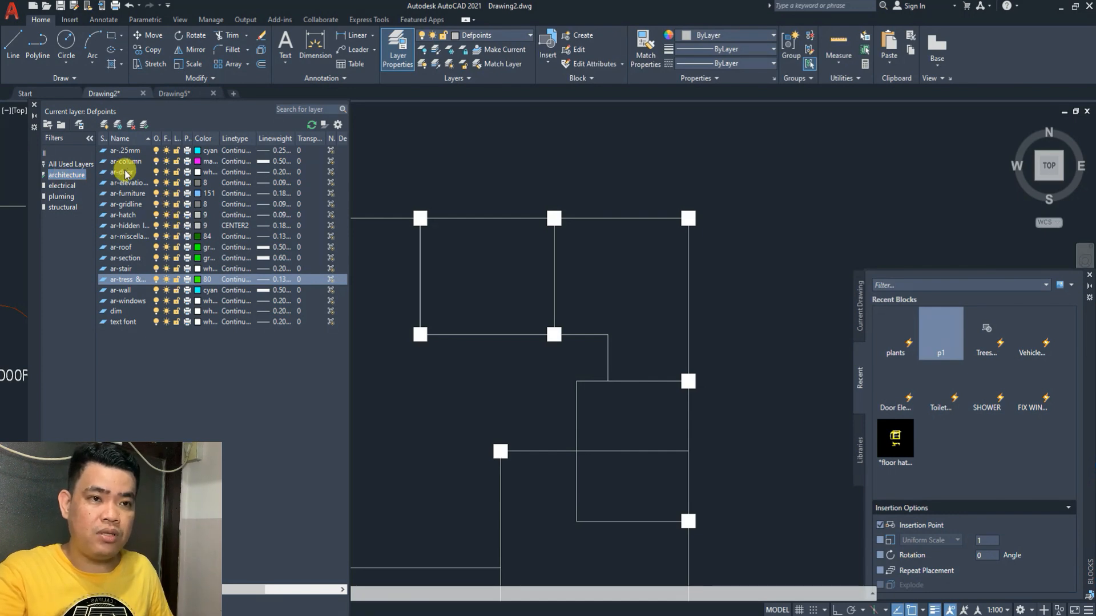
{"action": "left_click", "coordinate": [123, 291]}
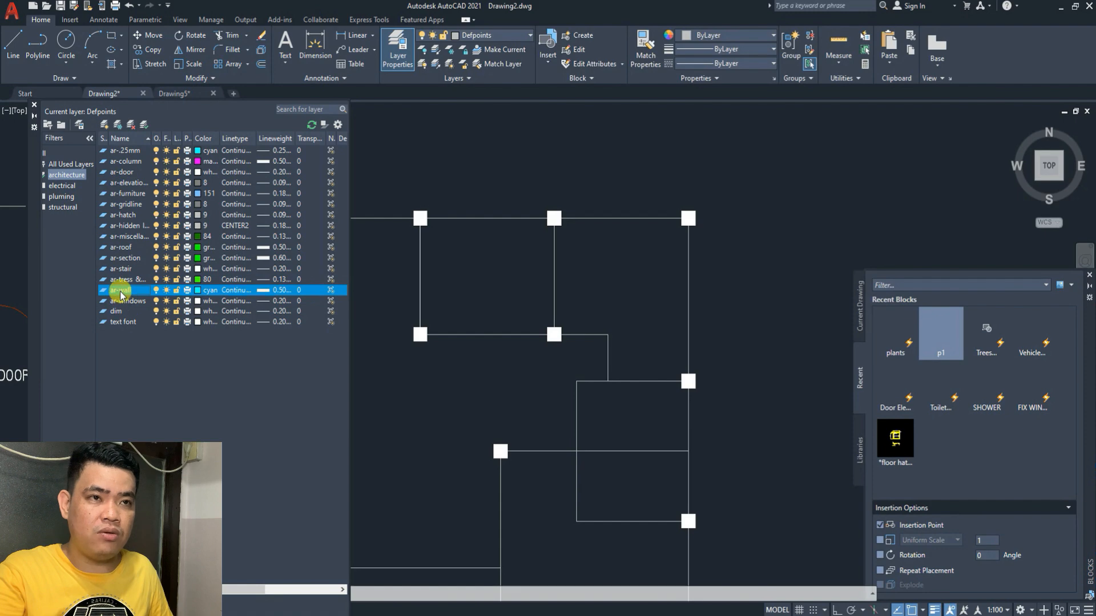
{"action": "left_click", "coordinate": [35, 106]}
- Draw a multiline wall at scale 150 between the first and second columns of the floor plan's top row
{"action": "type", "text": "ML"}
{"action": "middle_click_drag", "start_coordinate": [397, 267], "coordinate": [396, 288]}
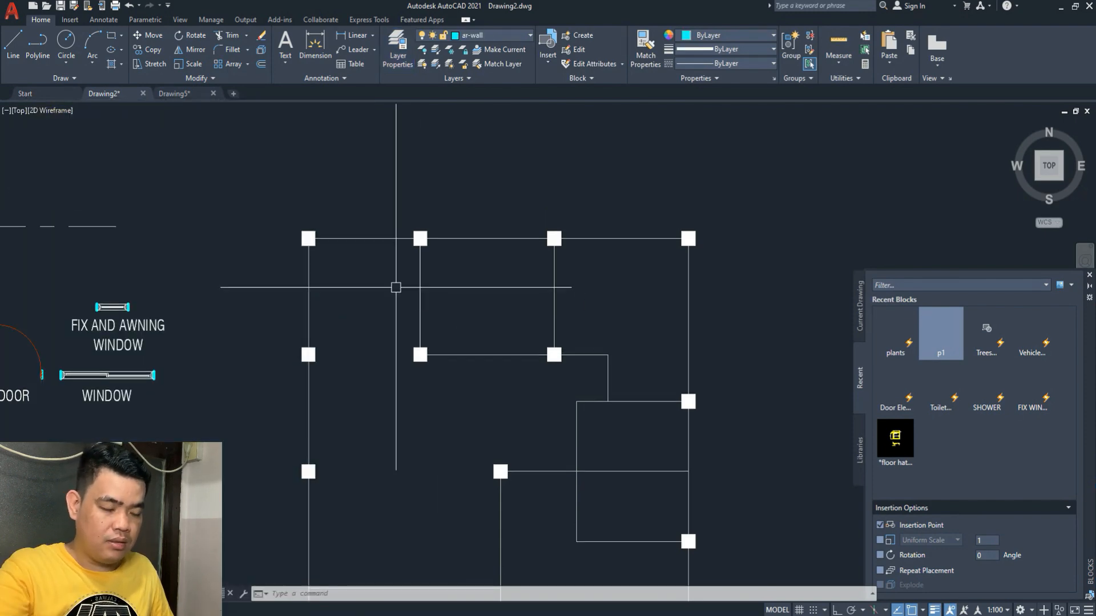
{"action": "key", "text": "Escape"}
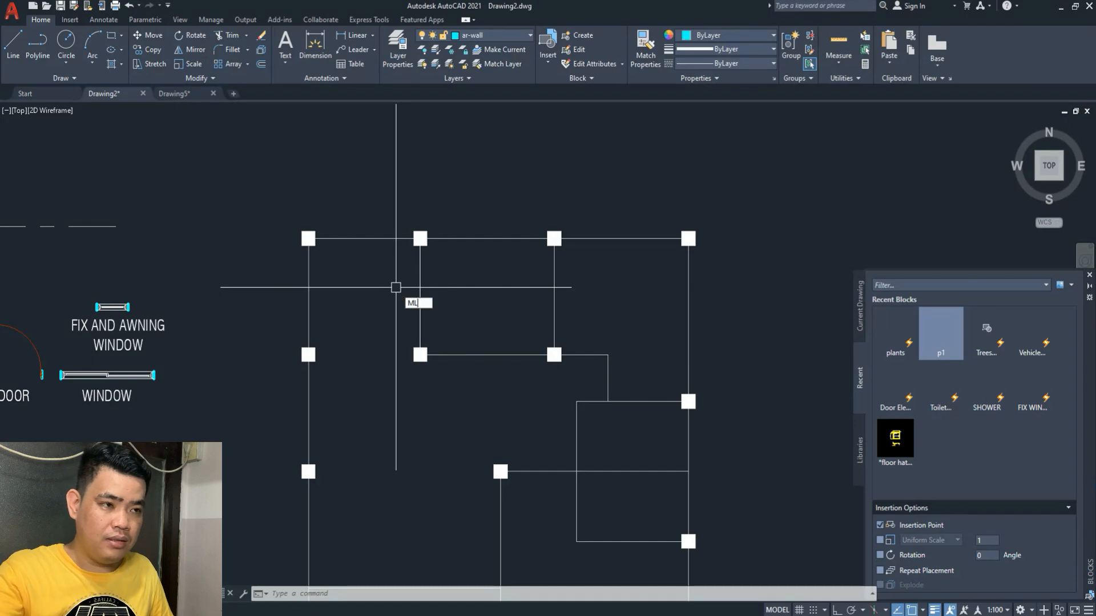
{"action": "key", "text": "Return"}
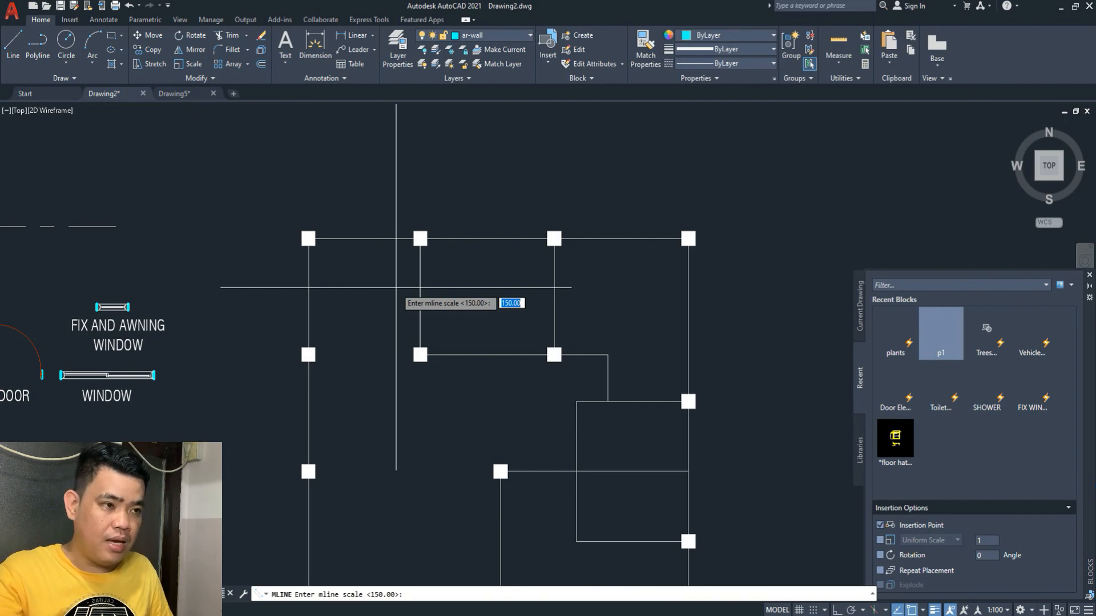
{"action": "scroll", "coordinate": [302, 239], "scroll_direction": "up", "scroll_amount": 4}
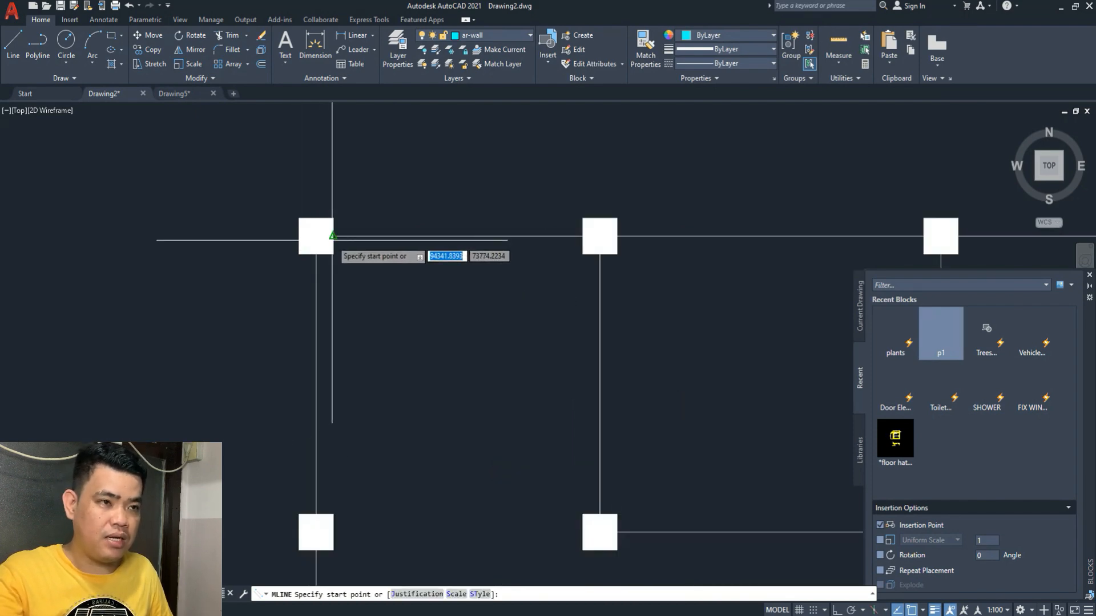
{"action": "left_click", "coordinate": [332, 237]}
{"action": "left_click", "coordinate": [582, 237]}
{"action": "key", "text": "Escape"}
{"action": "scroll", "coordinate": [470, 222], "scroll_direction": "down", "scroll_amount": 4}
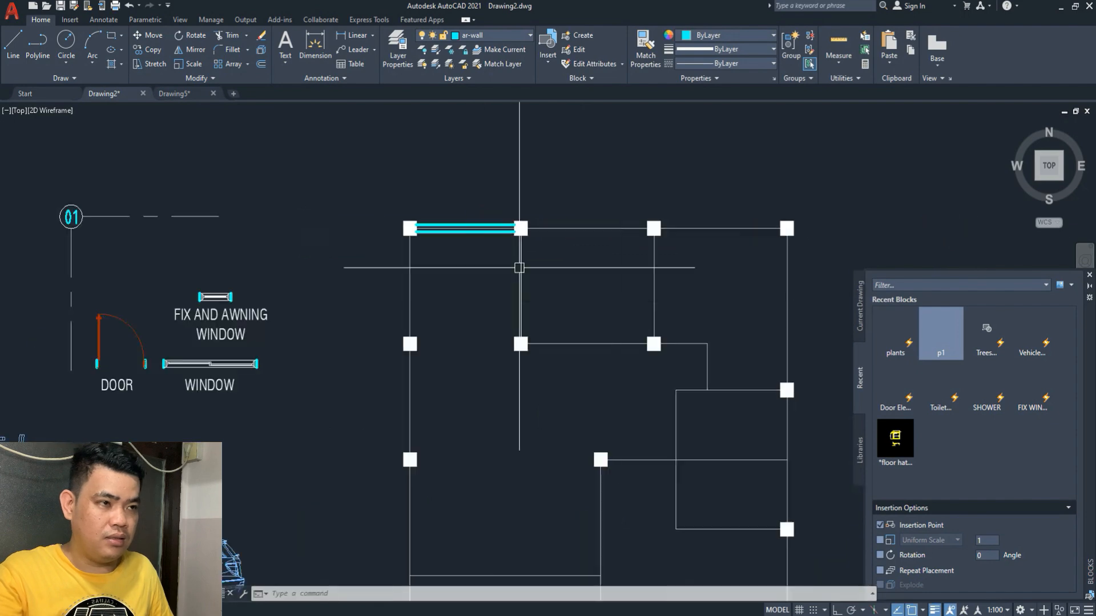
- Draw a multiline wall between the second and third columns of the top row
{"action": "middle_click_drag", "start_coordinate": [560, 292], "coordinate": [489, 295]}
{"action": "scroll", "coordinate": [465, 245], "scroll_direction": "up", "scroll_amount": 2}
{"action": "key", "text": "space"}
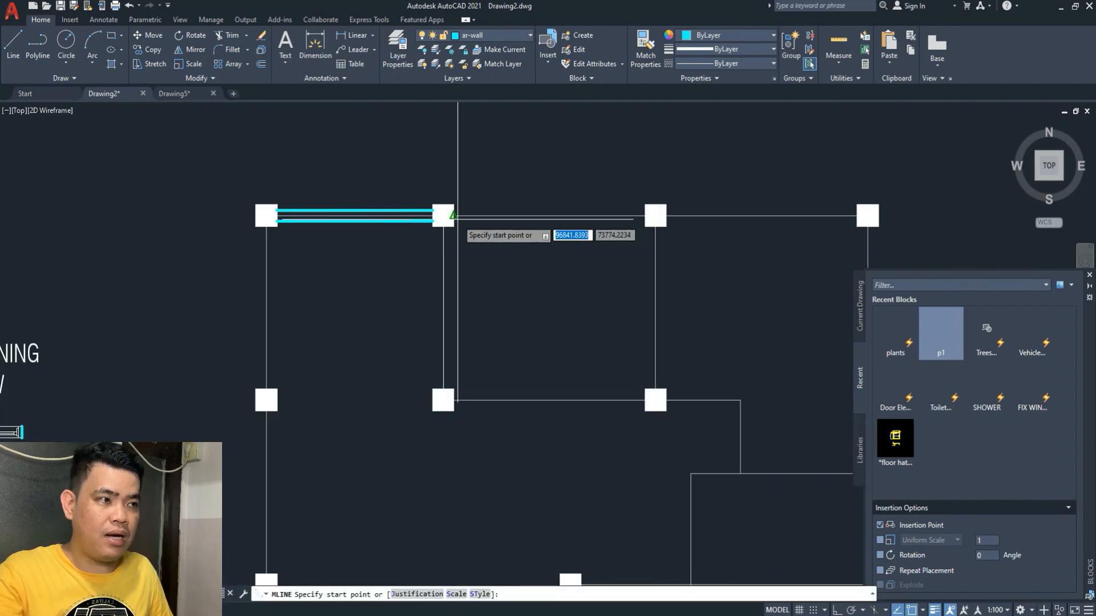
{"action": "left_click", "coordinate": [452, 216]}
{"action": "left_click", "coordinate": [645, 226]}
{"action": "key", "text": "Escape"}
- Draw the last top-row wall to the upper-right corner column, plus the wall from that column down to the next one
{"action": "middle_click_drag", "start_coordinate": [737, 296], "coordinate": [470, 264]}
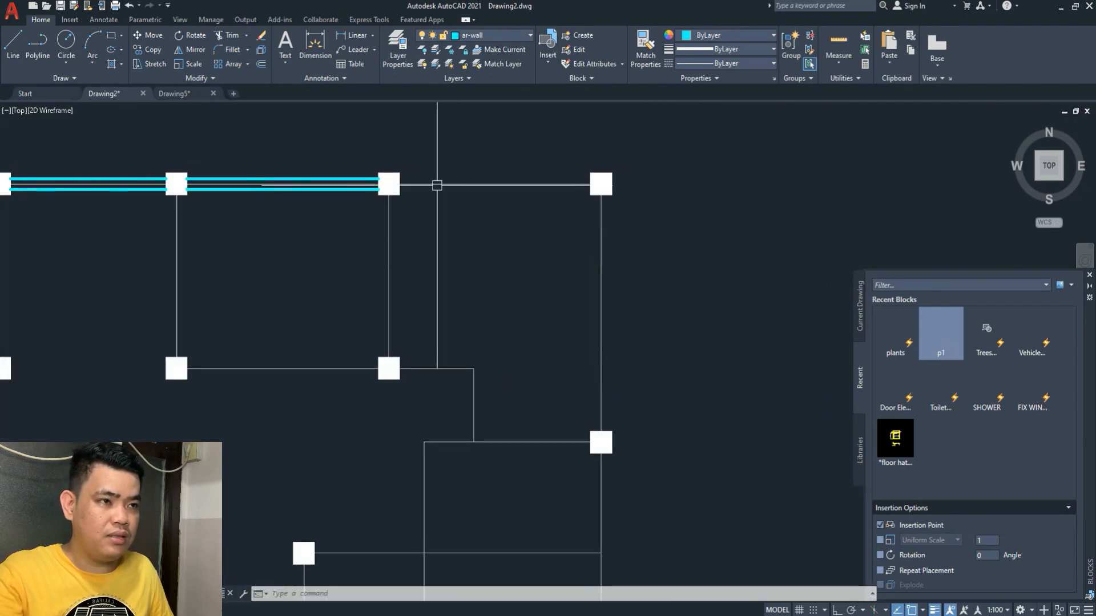
{"action": "key", "text": "space"}
{"action": "left_click", "coordinate": [391, 185]}
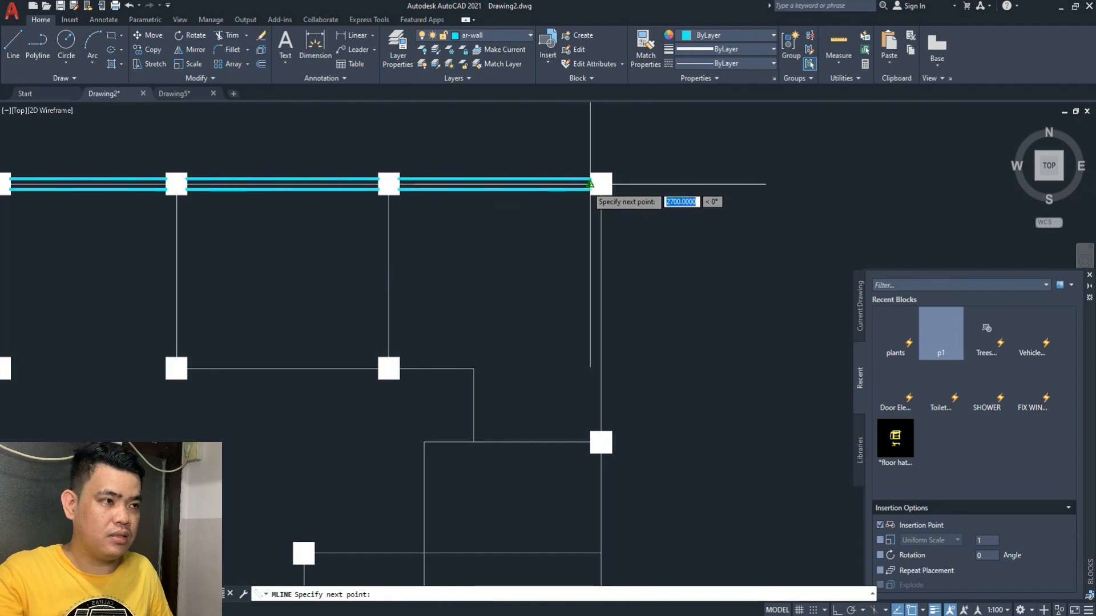
{"action": "left_click", "coordinate": [601, 185]}
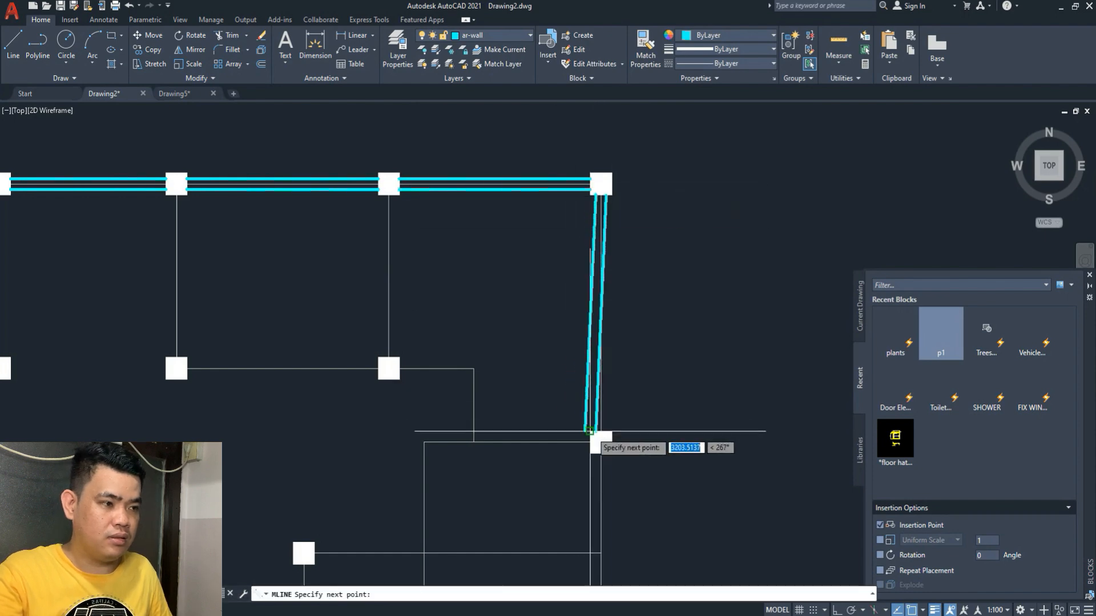
{"action": "left_click", "coordinate": [600, 431]}
{"action": "key", "text": "space"}
- Draw the two remaining multiline wall segments down the plan's right side, from column to column to the lower-right corner
{"action": "scroll", "coordinate": [588, 419], "scroll_direction": "down", "scroll_amount": 4}
{"action": "middle_click_drag", "start_coordinate": [558, 396], "coordinate": [540, 307]}
{"action": "scroll", "coordinate": [541, 291], "scroll_direction": "up", "scroll_amount": 4}
{"action": "key", "text": "space"}
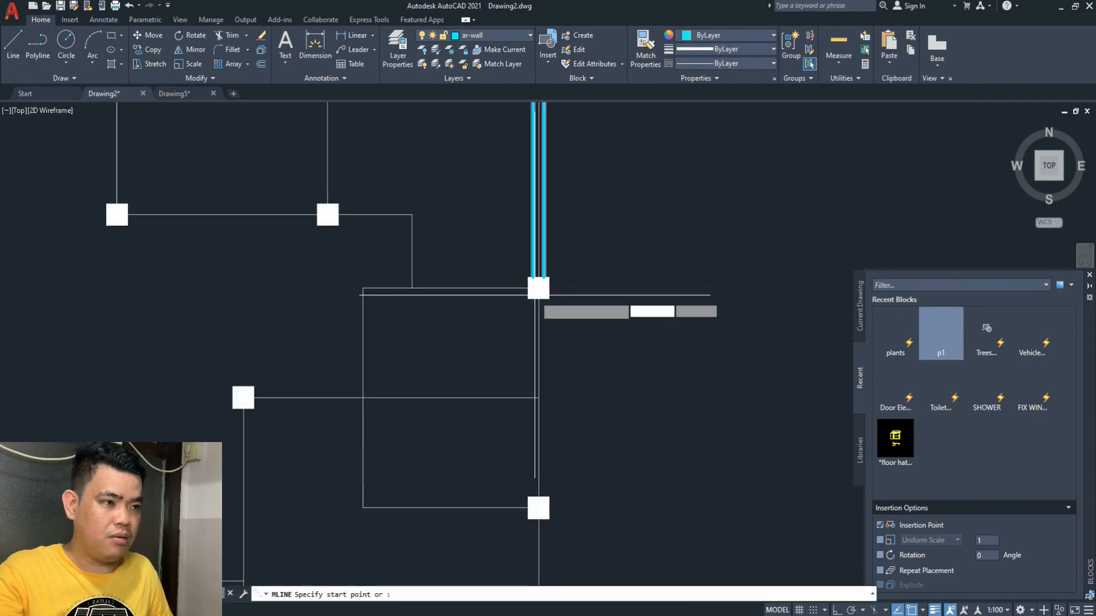
{"action": "left_click", "coordinate": [538, 299]}
{"action": "left_click", "coordinate": [538, 507]}
{"action": "key", "text": "space"}
{"action": "middle_click_drag", "start_coordinate": [538, 506], "coordinate": [523, 269]}
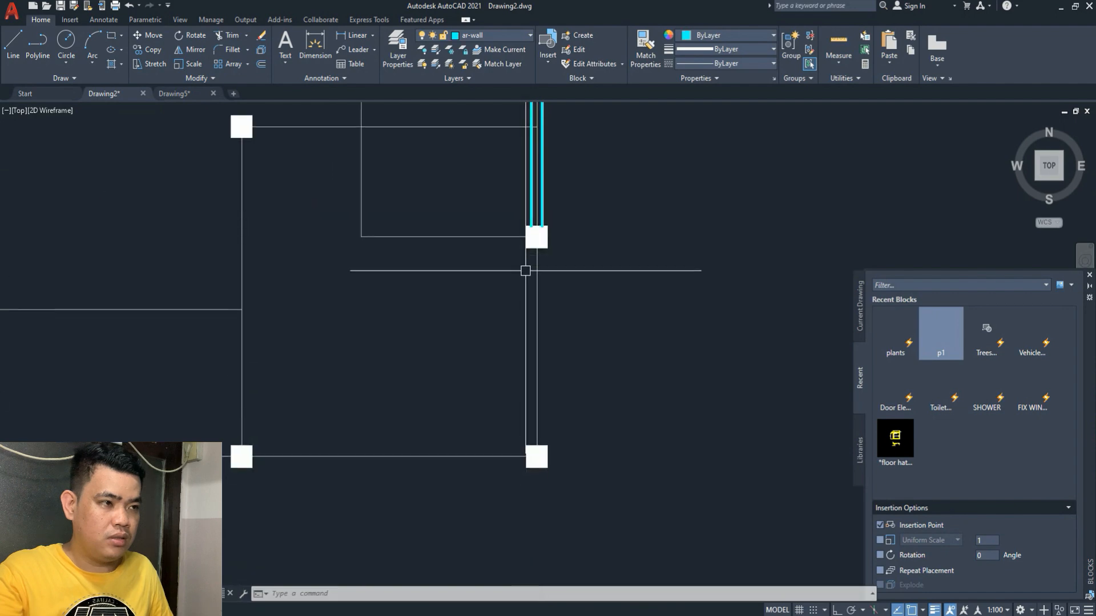
{"action": "key", "text": "space"}
{"action": "left_click", "coordinate": [537, 247]}
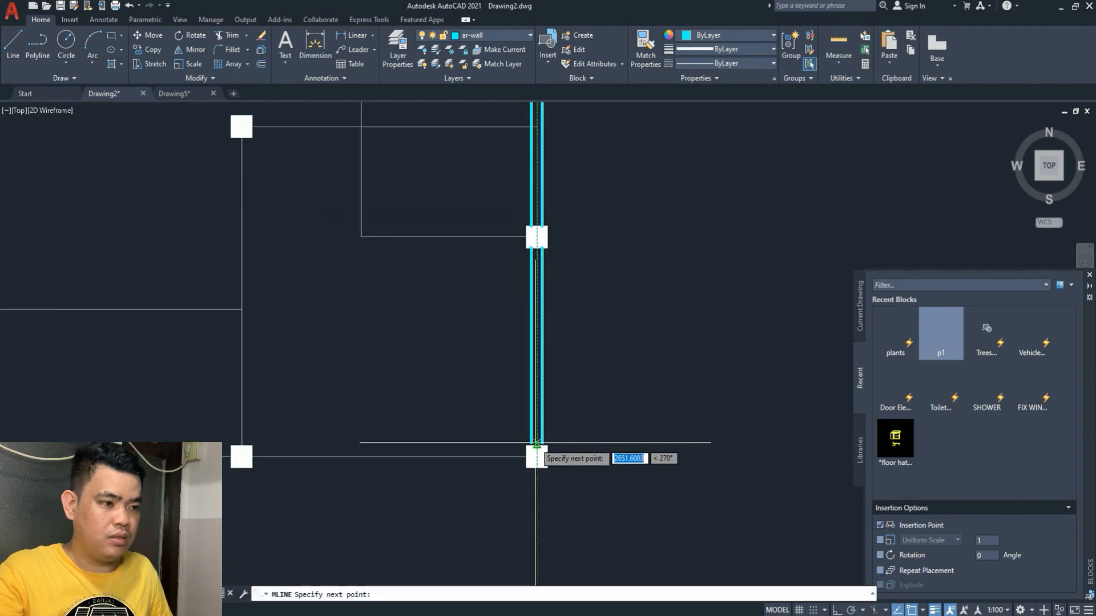
{"action": "left_click", "coordinate": [537, 446]}
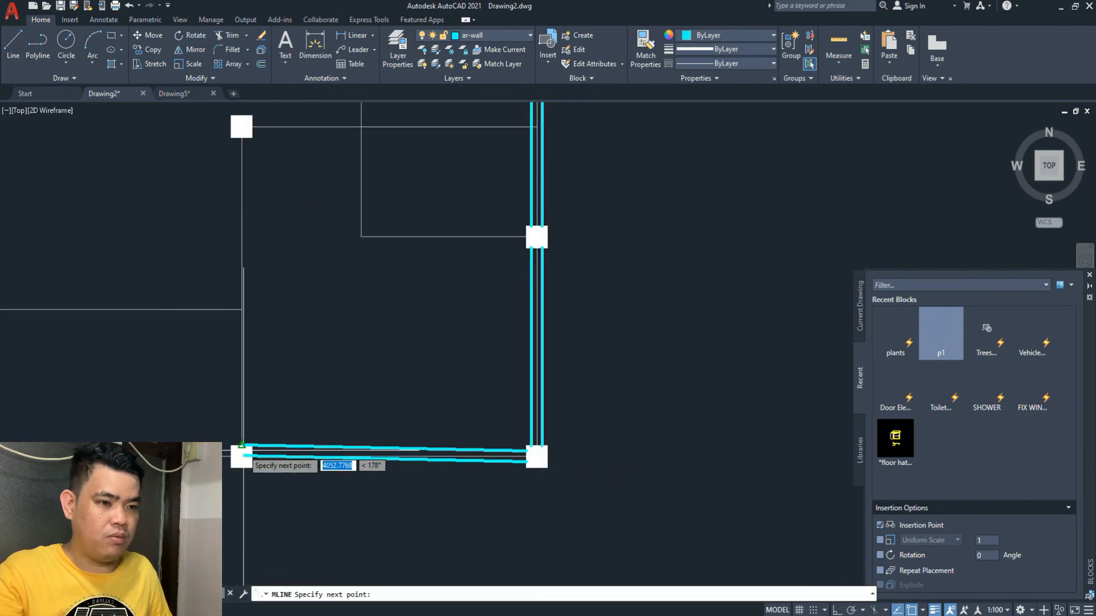
- Draw the bottom wall from the lower-right corner column to the bottom middle column, and the wall from there up to the interior column
{"action": "left_click", "coordinate": [251, 457]}
{"action": "key", "text": "space"}
{"action": "middle_click_drag", "start_coordinate": [240, 457], "coordinate": [520, 462]}
{"action": "key", "text": "space"}
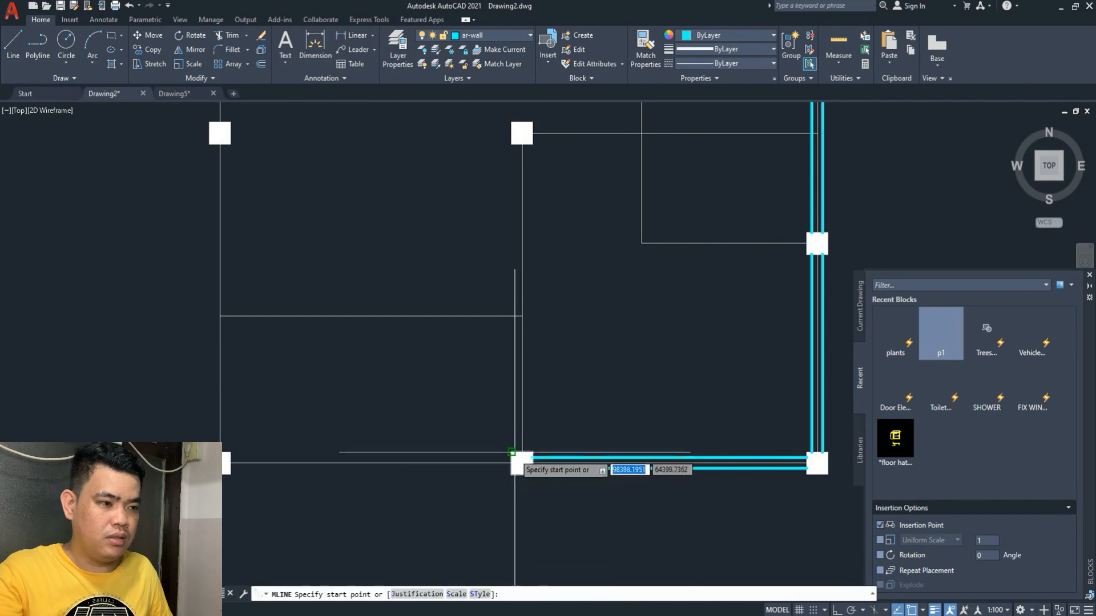
{"action": "left_click", "coordinate": [518, 450]}
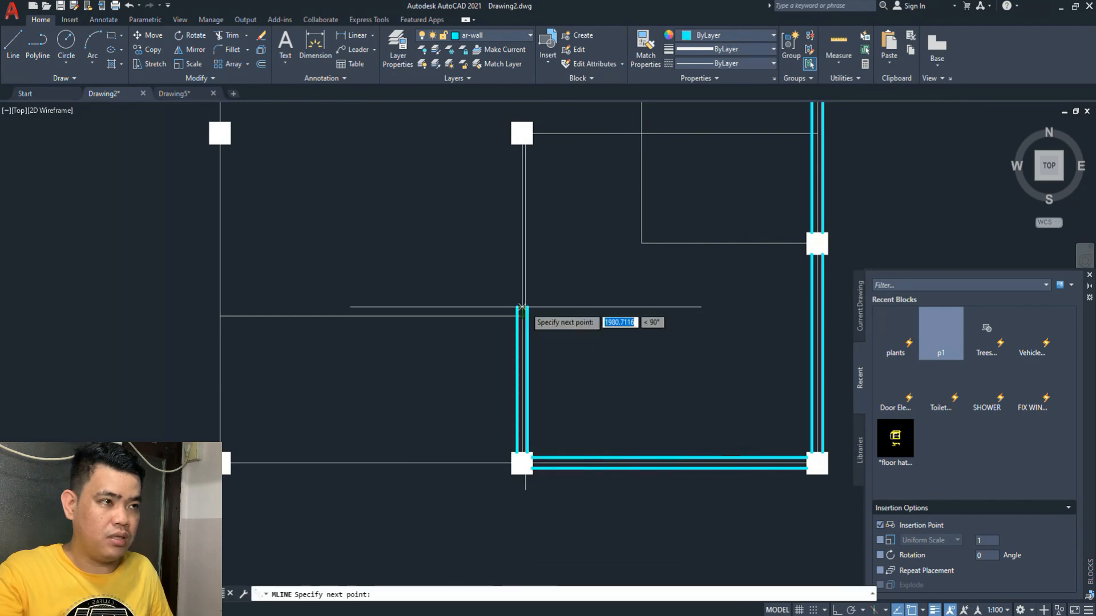
{"action": "left_click", "coordinate": [521, 143]}
{"action": "key", "text": "space"}
- Draw a horizontal multiline wall from the interior column to the right exterior wall
{"action": "middle_click_drag", "start_coordinate": [505, 171], "coordinate": [409, 417]}
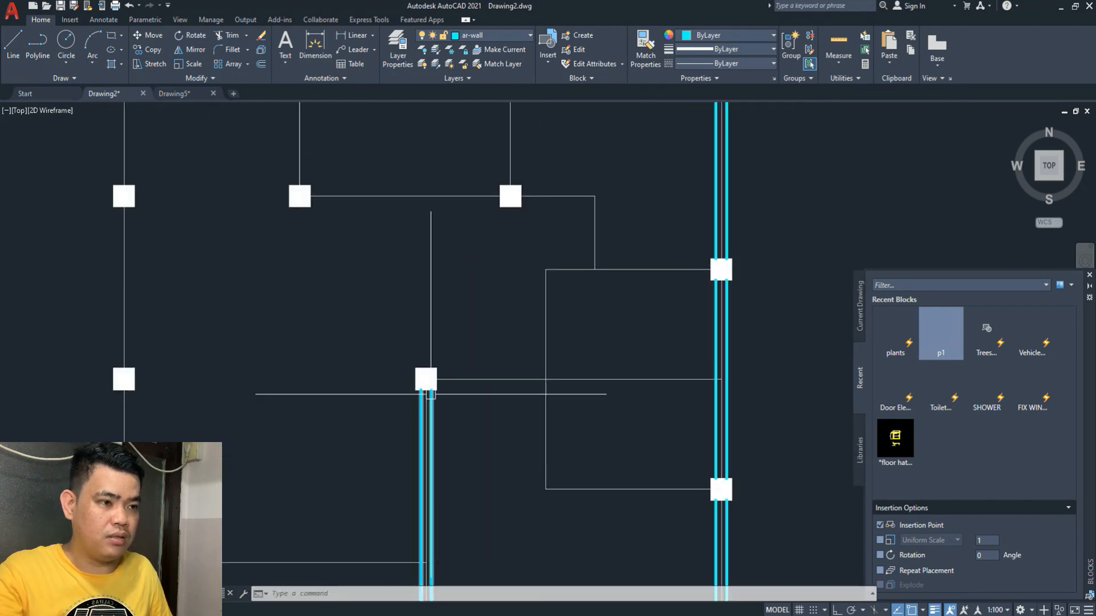
{"action": "key", "text": "space"}
{"action": "left_click", "coordinate": [426, 379]}
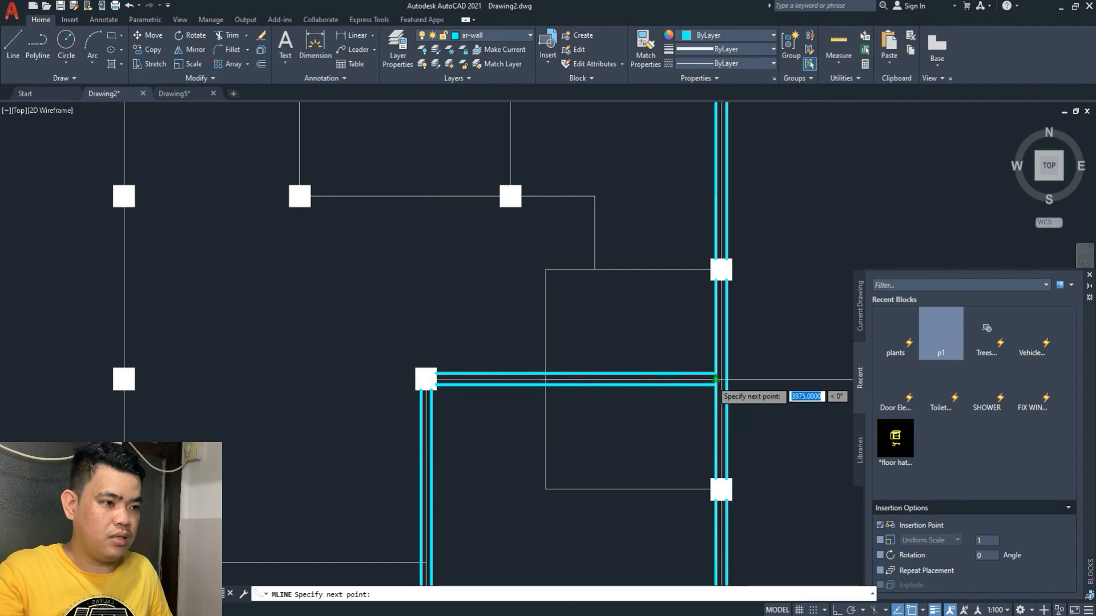
{"action": "left_click", "coordinate": [721, 382]}
{"action": "key", "text": "space"}
- Draw the three-sided wall around the room on the plan's right side, starting and ending at the two right-side columns
{"action": "key", "text": "space"}
{"action": "left_click", "coordinate": [720, 489]}
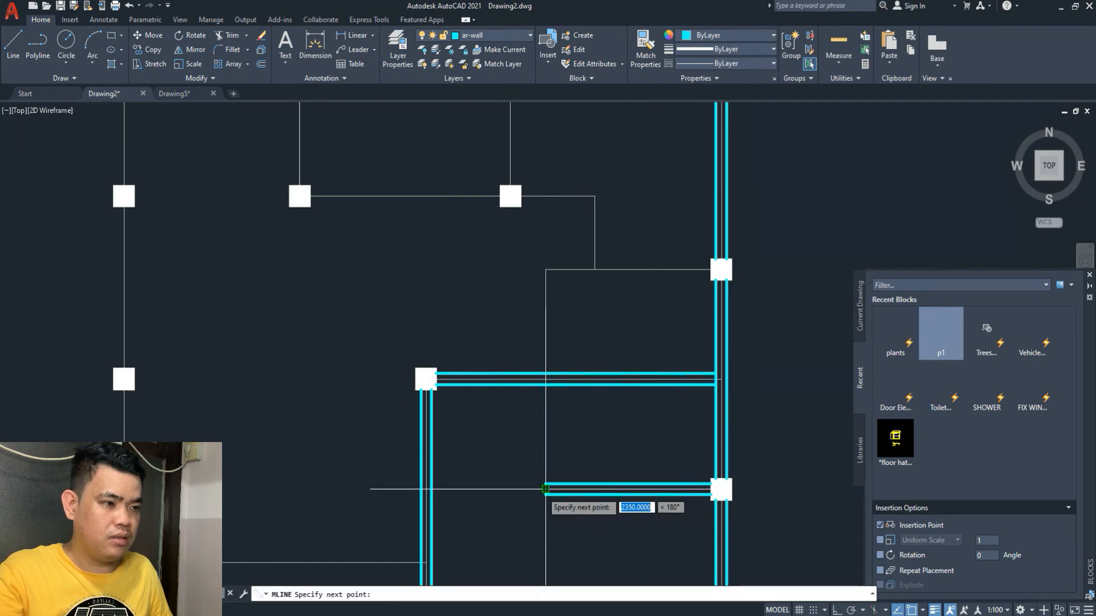
{"action": "left_click", "coordinate": [545, 489]}
{"action": "left_click", "coordinate": [545, 269]}
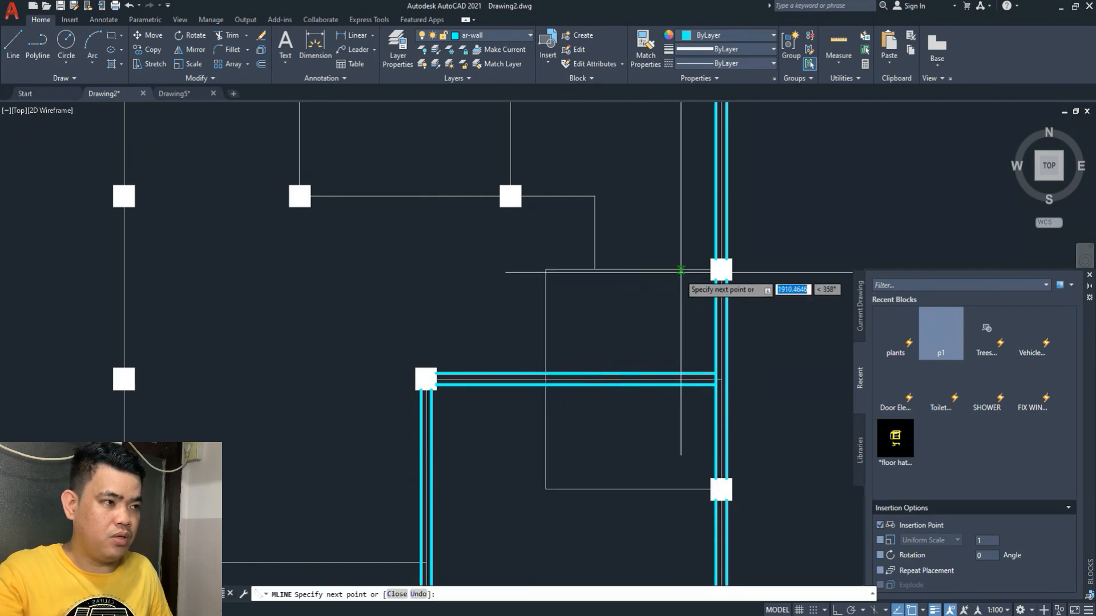
{"action": "left_click", "coordinate": [711, 269]}
{"action": "key", "text": "space"}
- Draw an L-shaped wall from the top of the three-sided room wall up and across to the nearest second-row column
{"action": "key", "text": "space"}
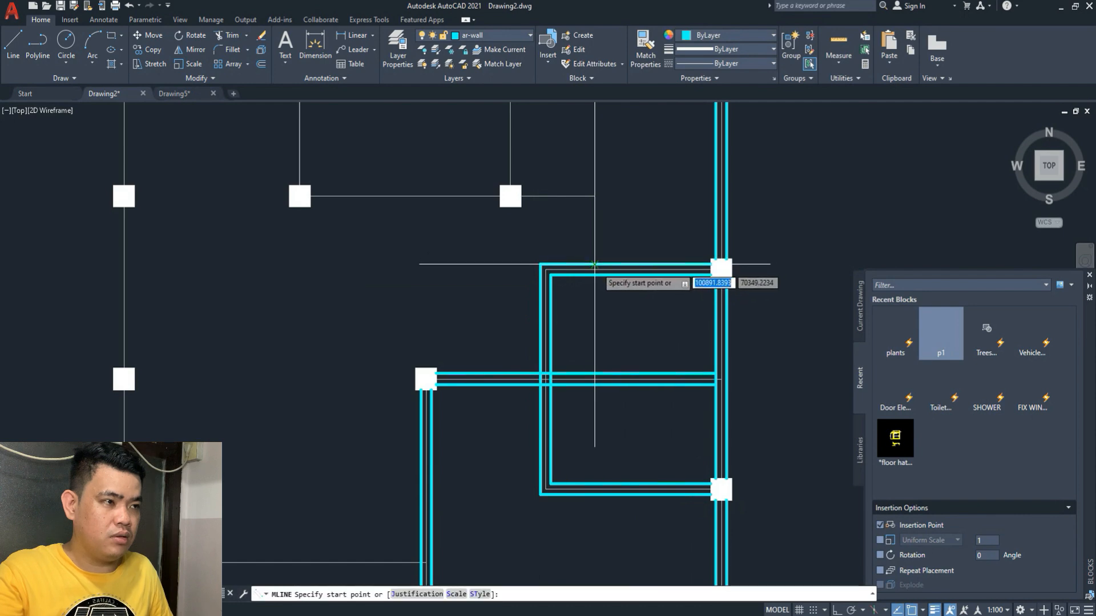
{"action": "left_click", "coordinate": [595, 264]}
{"action": "left_click", "coordinate": [595, 196]}
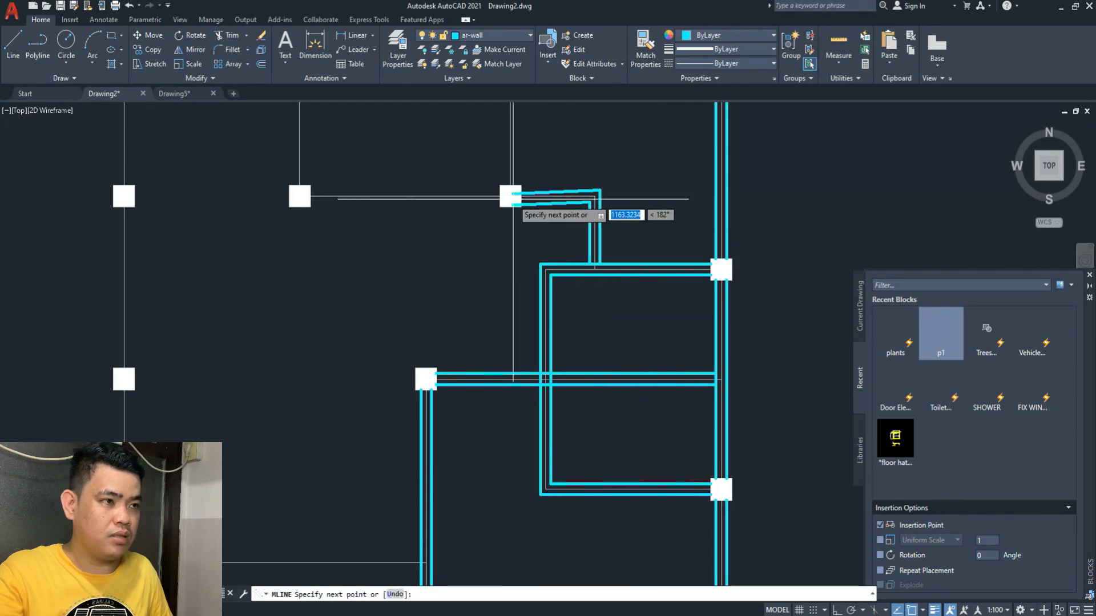
{"action": "left_click", "coordinate": [511, 196]}
{"action": "key", "text": "space"}
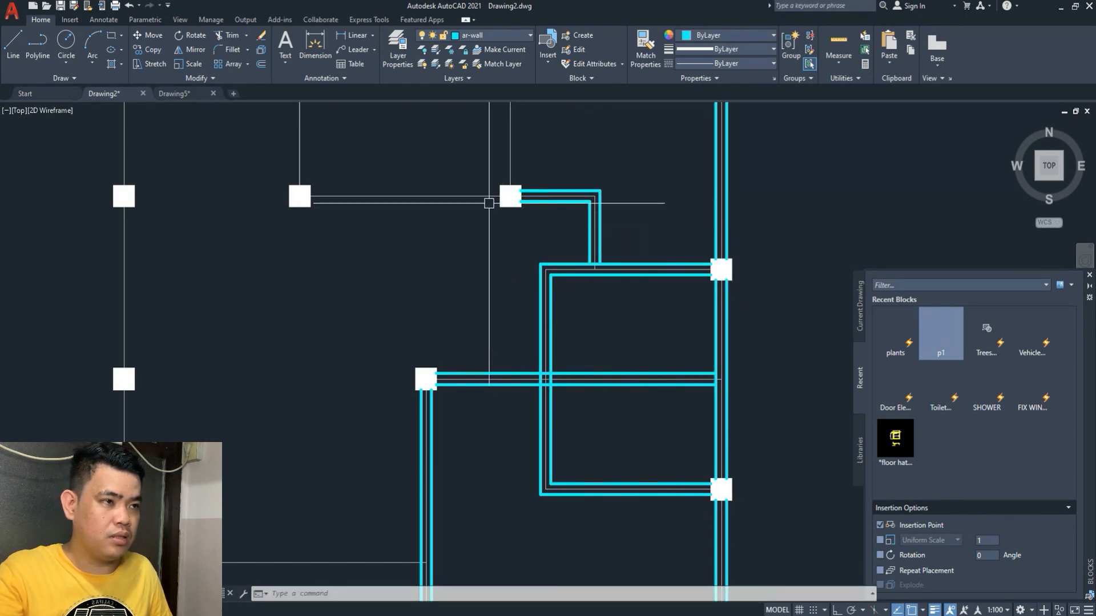
- Draw a horizontal multiline wall between the two interior columns of the second row
{"action": "key", "text": "space"}
{"action": "left_click", "coordinate": [511, 195]}
{"action": "left_click", "coordinate": [312, 197]}
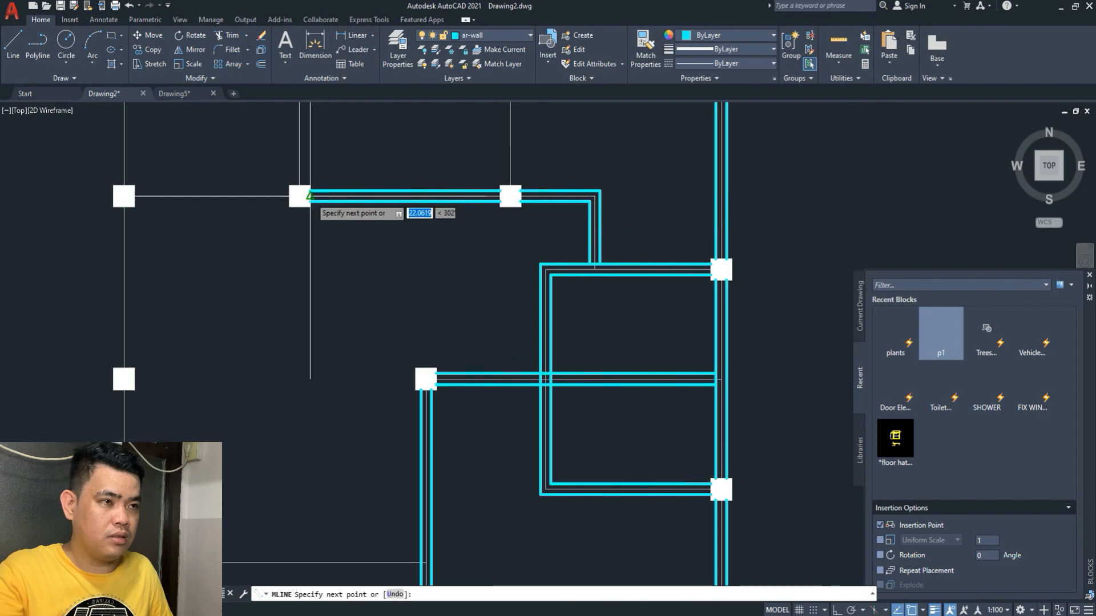
{"action": "key", "text": "space"}
- Draw the two vertical interior walls from the top row's third and second columns down to the columns directly below
{"action": "middle_click_drag", "start_coordinate": [360, 250], "coordinate": [361, 529]}
{"action": "key", "text": "space"}
{"action": "left_click", "coordinate": [506, 300]}
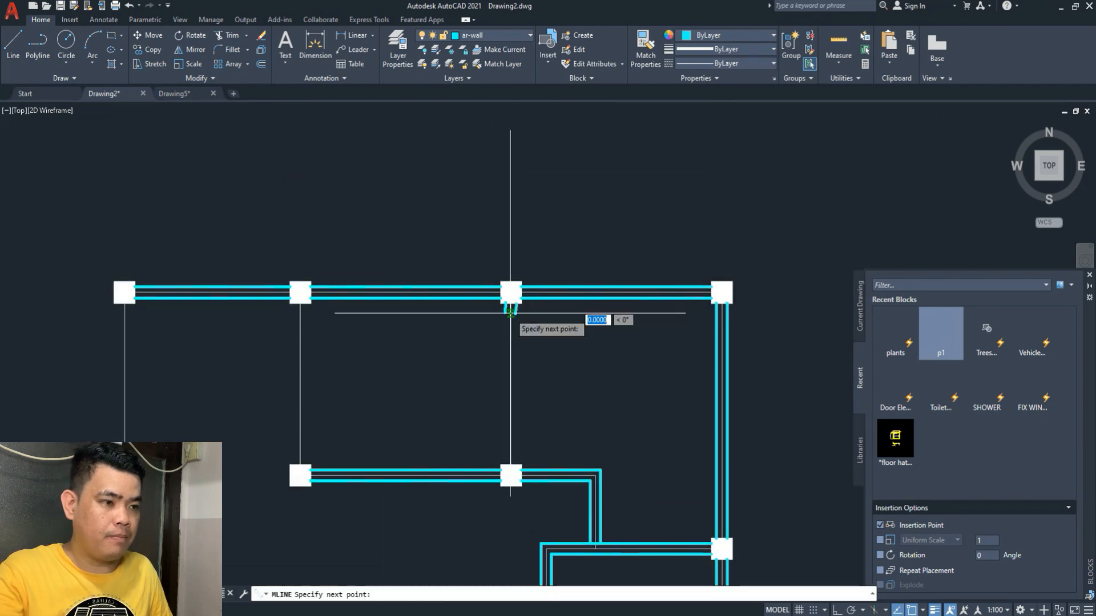
{"action": "left_click", "coordinate": [510, 475]}
{"action": "key", "text": "space"}
{"action": "key", "text": "space"}
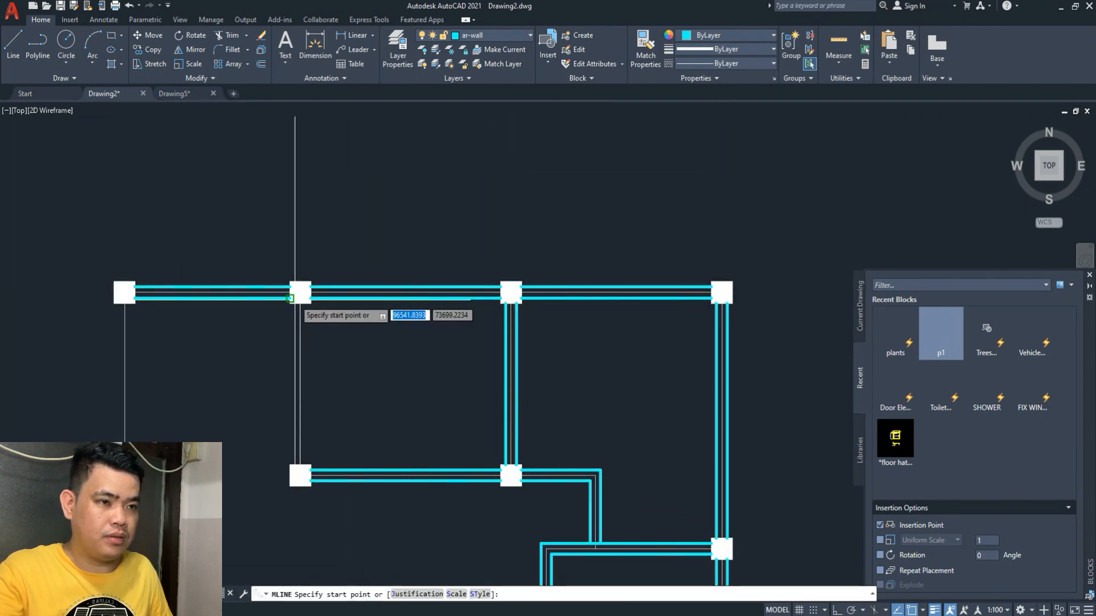
{"action": "left_click", "coordinate": [300, 293]}
{"action": "left_click", "coordinate": [300, 474]}
{"action": "key", "text": "space"}
{"action": "middle_click_drag", "start_coordinate": [202, 441], "coordinate": [391, 276]}
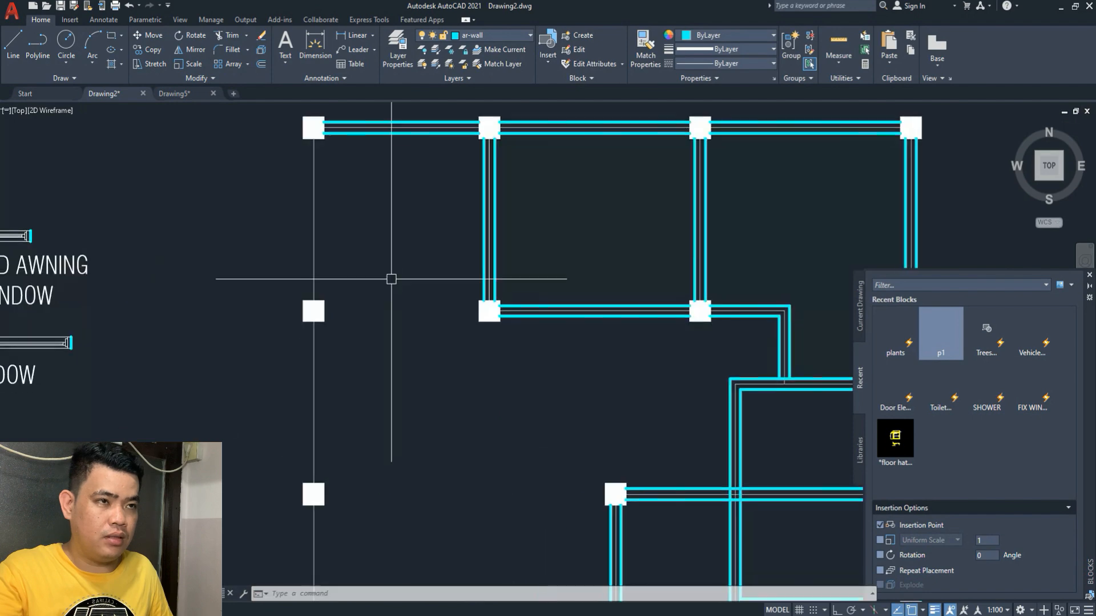
- Draw two vertical multiline walls down the plan's left side, joining the top column to the second and the second to the third
{"action": "key", "text": "space"}
{"action": "left_click", "coordinate": [313, 139]}
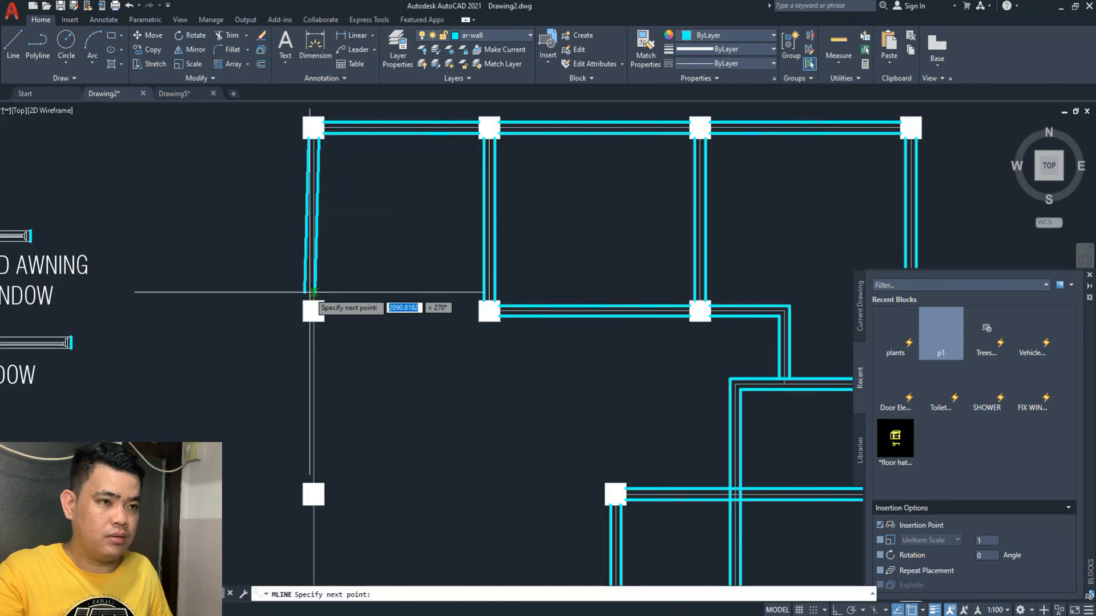
{"action": "left_click", "coordinate": [313, 311]}
{"action": "key", "text": "space"}
{"action": "key", "text": "space"}
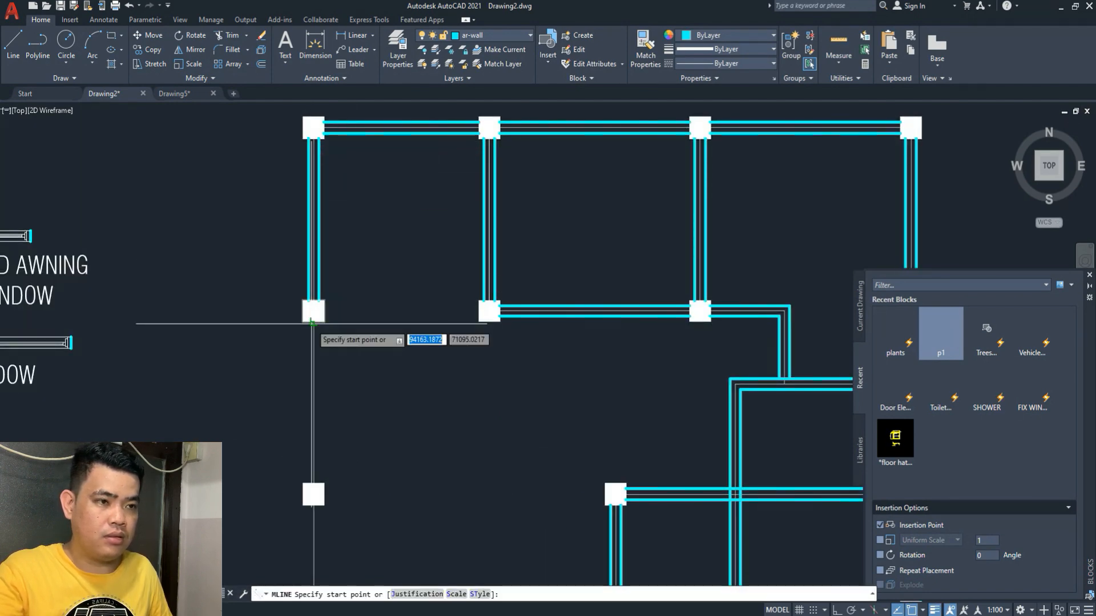
{"action": "left_click", "coordinate": [313, 312]}
{"action": "left_click", "coordinate": [313, 488]}
{"action": "key", "text": "space"}
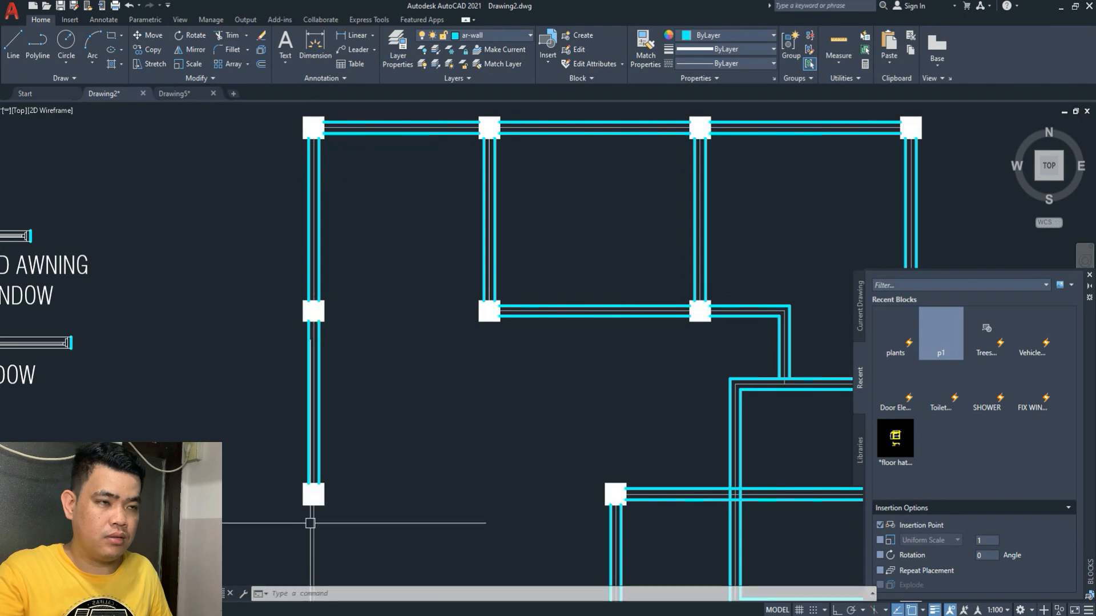
- Draw an L-shaped wall from the left side's third column down to the horizontal guide line and across to the interior vertical wall
{"action": "middle_click_drag", "start_coordinate": [313, 511], "coordinate": [367, 220]}
{"action": "key", "text": "space"}
{"action": "left_click", "coordinate": [366, 215]}
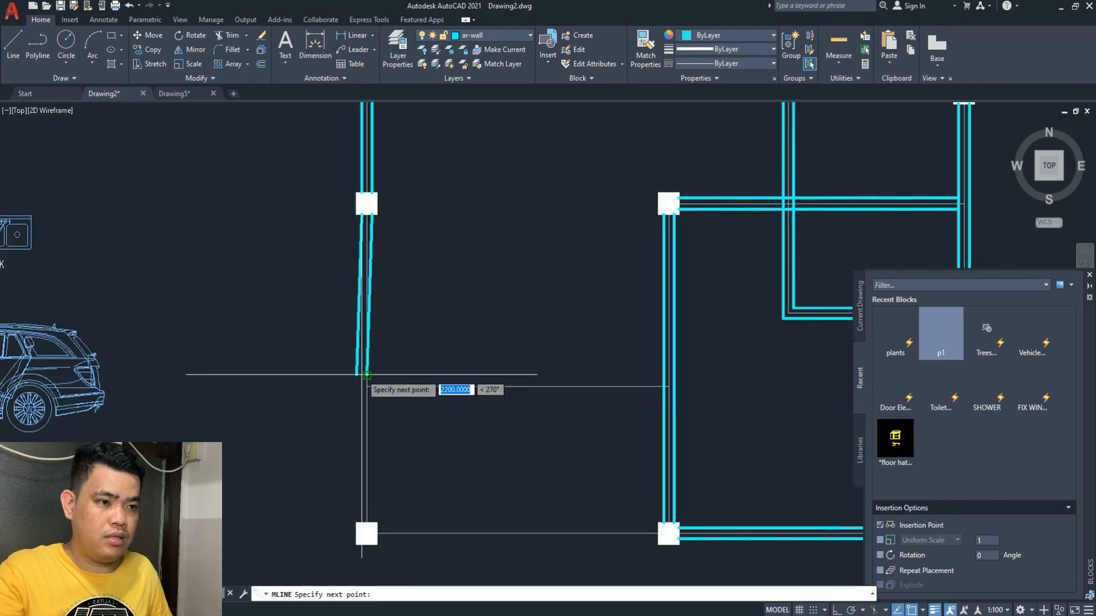
{"action": "left_click", "coordinate": [366, 387]}
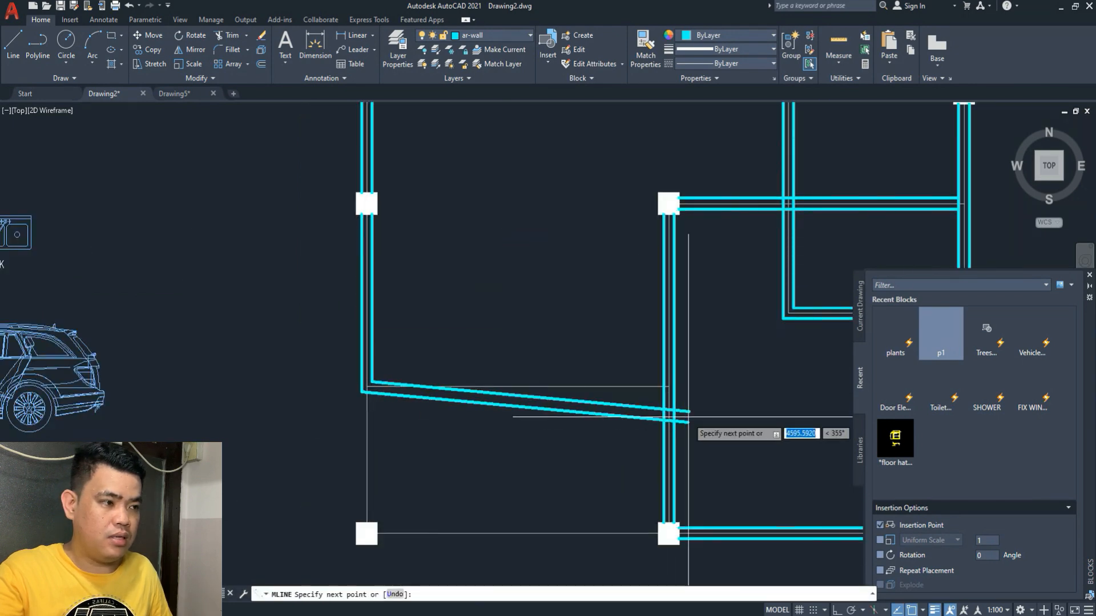
{"action": "left_click", "coordinate": [663, 387]}
{"action": "key", "text": "space"}
- Join the crossing of the three-sided room wall and the horizontal wall through it with the Merged Cross multiline edit
{"action": "scroll", "coordinate": [440, 409], "scroll_direction": "down", "scroll_amount": 2}
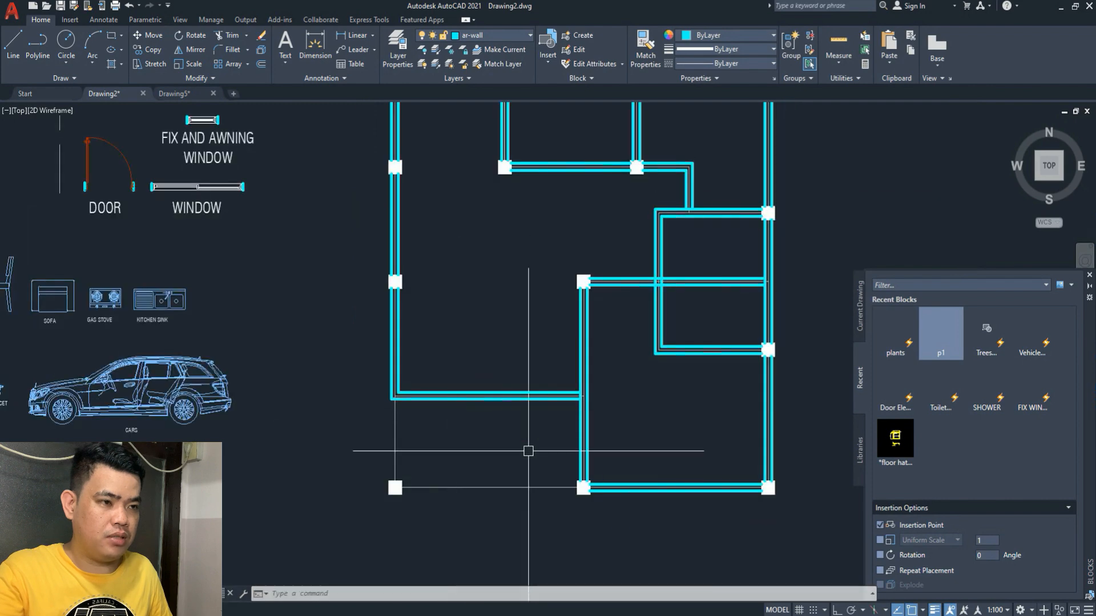
{"action": "middle_click_drag", "start_coordinate": [528, 448], "coordinate": [404, 435]}
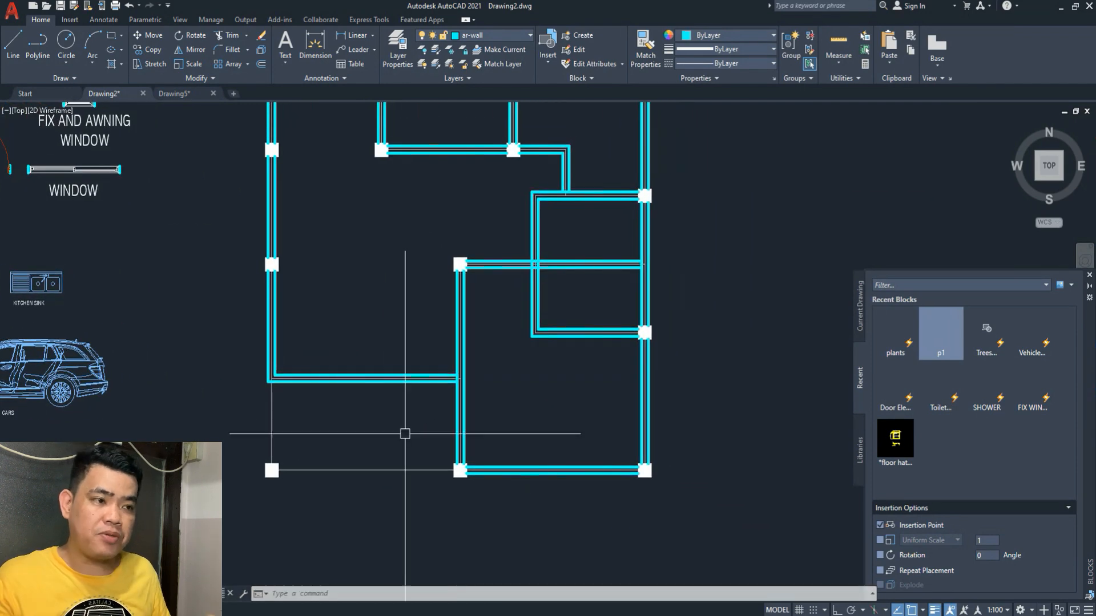
{"action": "scroll", "coordinate": [536, 273], "scroll_direction": "up", "scroll_amount": 4}
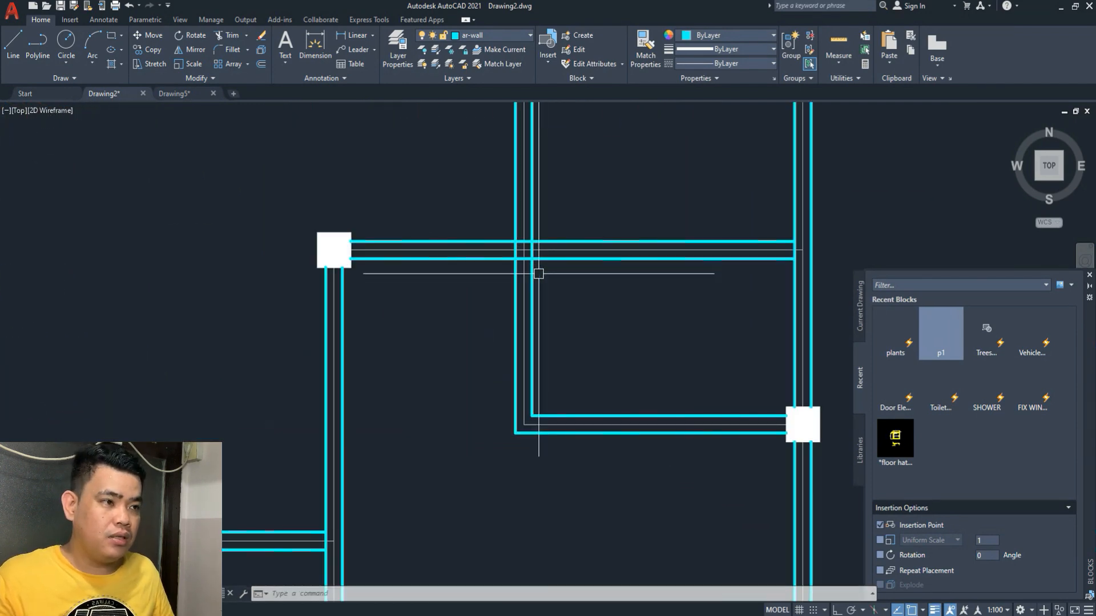
{"action": "middle_click_drag", "start_coordinate": [538, 272], "coordinate": [464, 374]}
{"action": "double_click", "coordinate": [457, 346]}
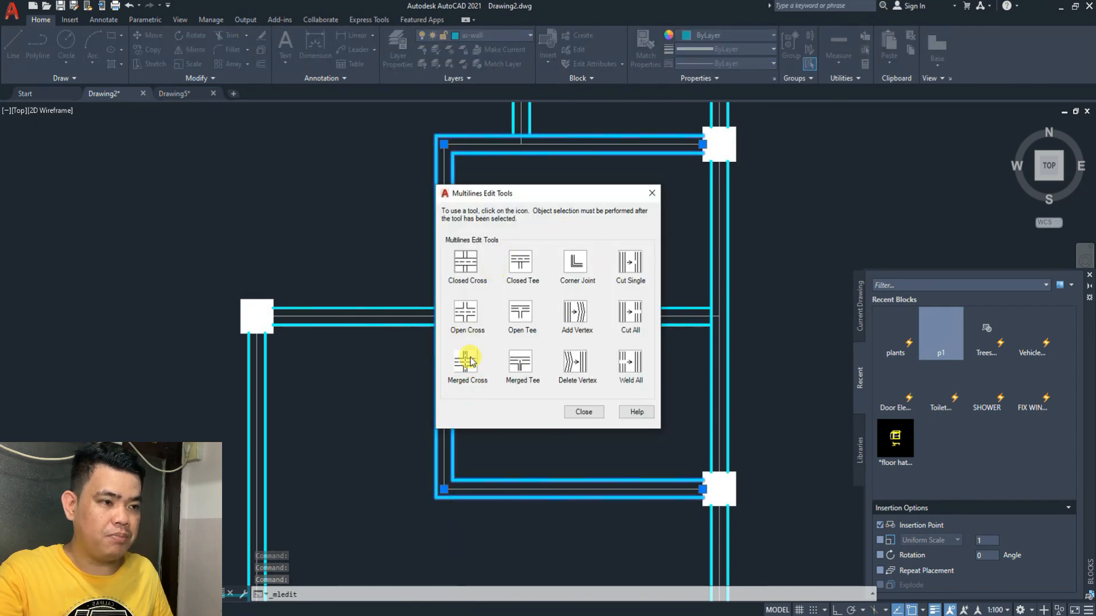
{"action": "left_click", "coordinate": [467, 363]}
{"action": "left_click", "coordinate": [448, 356]}
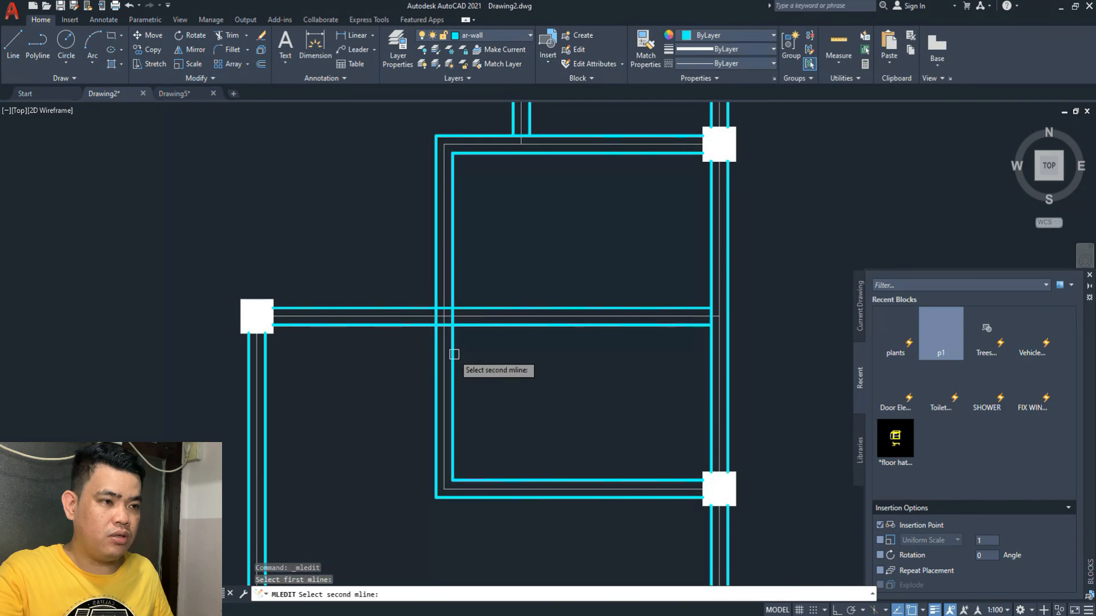
- Join the L-shaped wall's lower end to the top of the three-sided room wall with the Merged Tee multiline edit
{"action": "scroll", "coordinate": [452, 374], "scroll_direction": "down", "scroll_amount": 2}
{"action": "middle_click_drag", "start_coordinate": [479, 293], "coordinate": [475, 334]}
{"action": "scroll", "coordinate": [489, 283], "scroll_direction": "up", "scroll_amount": 2}
{"action": "left_click", "coordinate": [521, 370]}
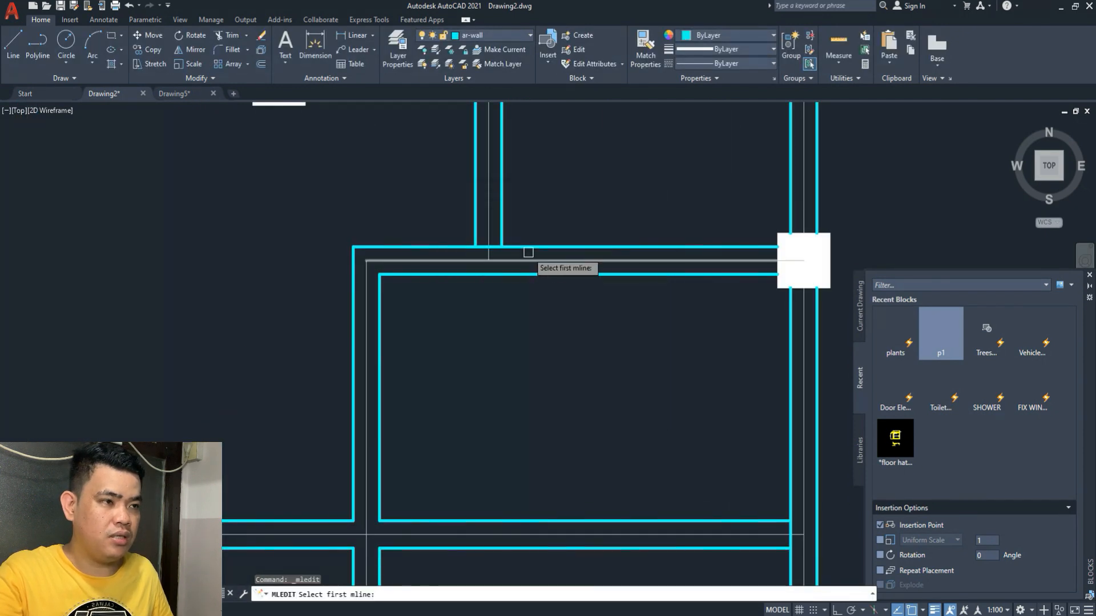
{"action": "left_click", "coordinate": [502, 227]}
{"action": "scroll", "coordinate": [490, 238], "scroll_direction": "down", "scroll_amount": 2}
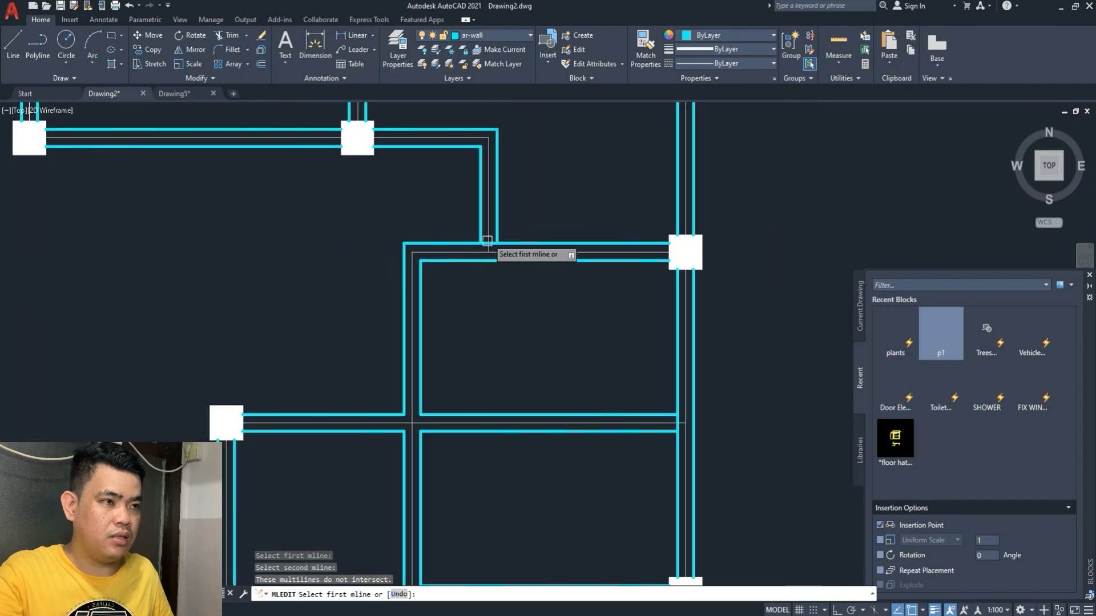
{"action": "middle_click_drag", "start_coordinate": [489, 267], "coordinate": [498, 339]}
{"action": "left_click", "coordinate": [489, 291]}
{"action": "left_click", "coordinate": [469, 314]}
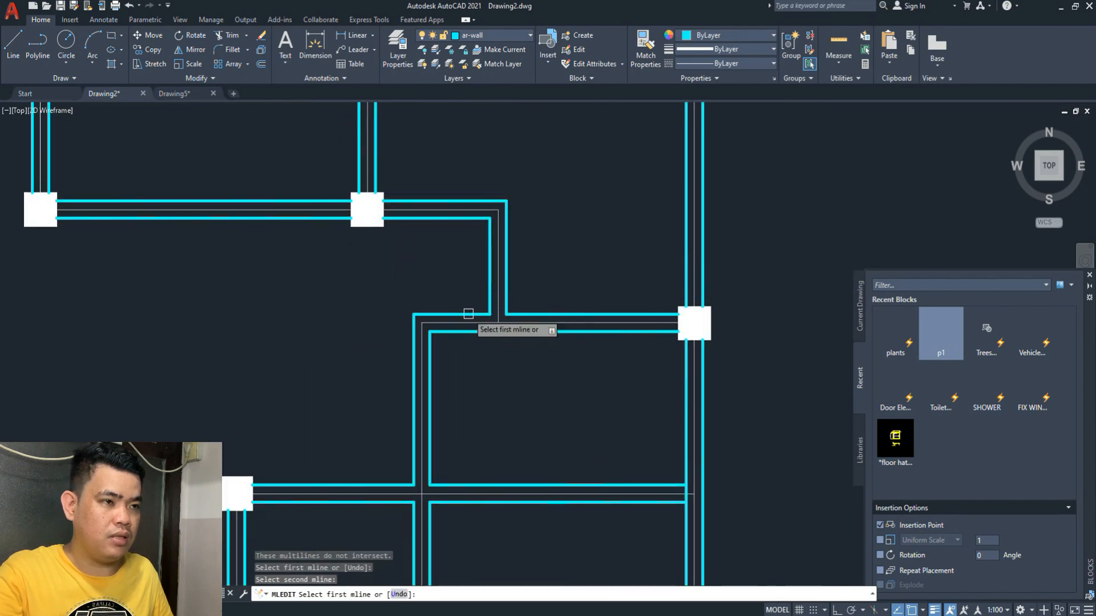
- Merge the tee where the lower-left horizontal wall meets the interior vertical wall
{"action": "middle_click_drag", "start_coordinate": [434, 246], "coordinate": [521, 371]}
{"action": "scroll", "coordinate": [463, 282], "scroll_direction": "down", "scroll_amount": 2}
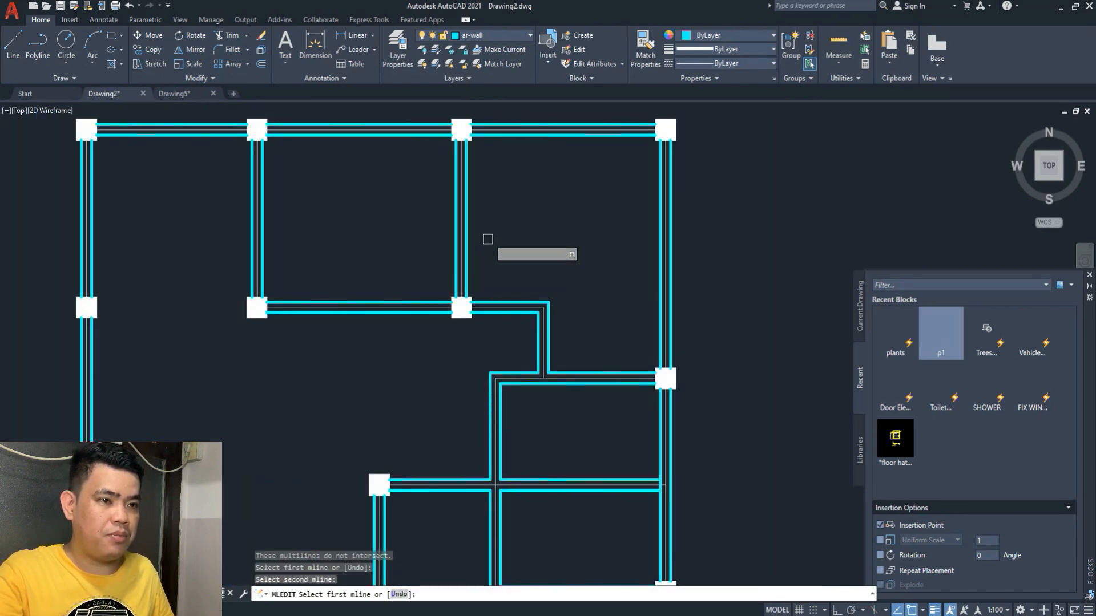
{"action": "mouse_move", "coordinate": [490, 238]}
{"action": "middle_mouse_down"}
{"action": "mouse_move", "coordinate": [537, 208]}
{"action": "mouse_move", "coordinate": [536, 193]}
{"action": "middle_mouse_up"}
{"action": "middle_click_drag", "start_coordinate": [472, 399], "coordinate": [460, 245]}
{"action": "middle_click_drag", "start_coordinate": [420, 436], "coordinate": [438, 381]}
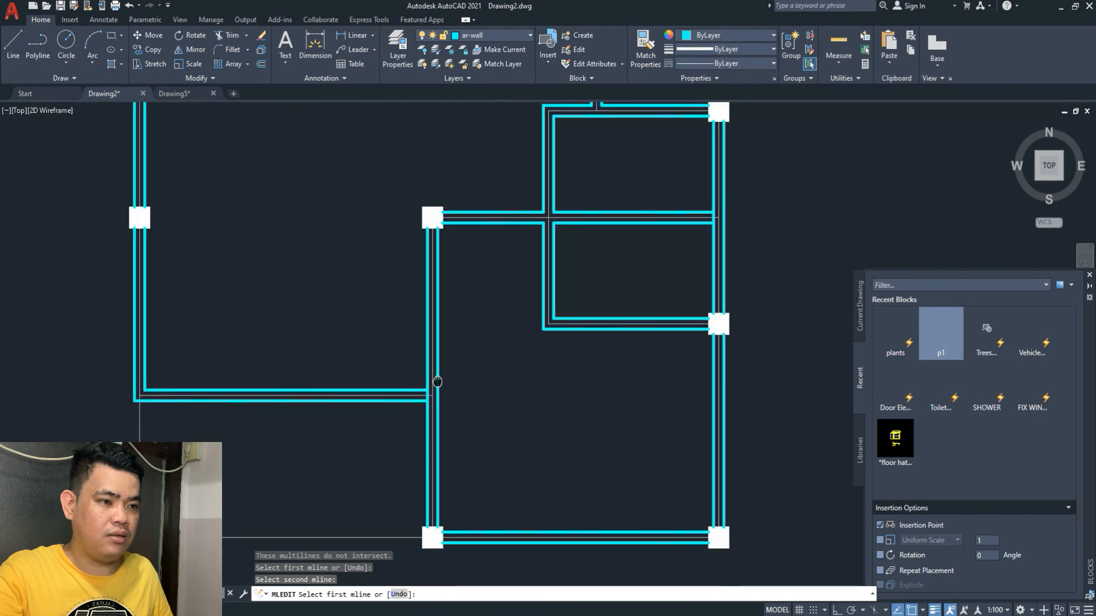
{"action": "scroll", "coordinate": [424, 399], "scroll_direction": "up", "scroll_amount": 2}
{"action": "left_click", "coordinate": [414, 384]}
{"action": "left_click", "coordinate": [432, 366]}
- Merge the tee where the horizontal wall through the three-sided room meets the right exterior wall, and end the multiline edit
{"action": "scroll", "coordinate": [440, 394], "scroll_direction": "down", "scroll_amount": 3}
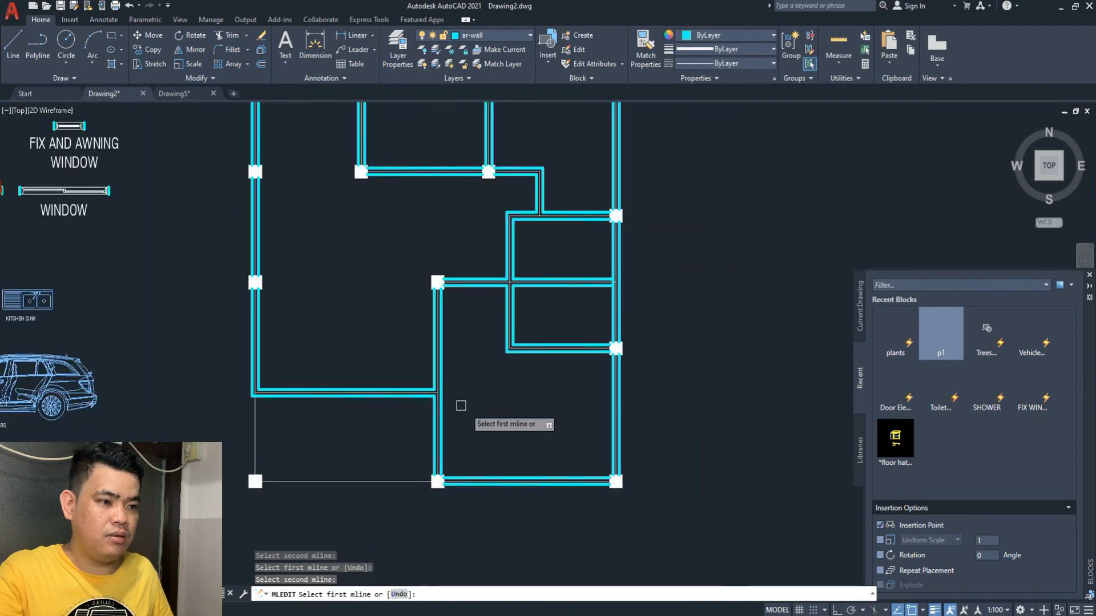
{"action": "middle_click_drag", "start_coordinate": [336, 370], "coordinate": [402, 459]}
{"action": "middle_click_drag", "start_coordinate": [401, 279], "coordinate": [346, 276]}
{"action": "scroll", "coordinate": [549, 429], "scroll_direction": "up", "scroll_amount": 2}
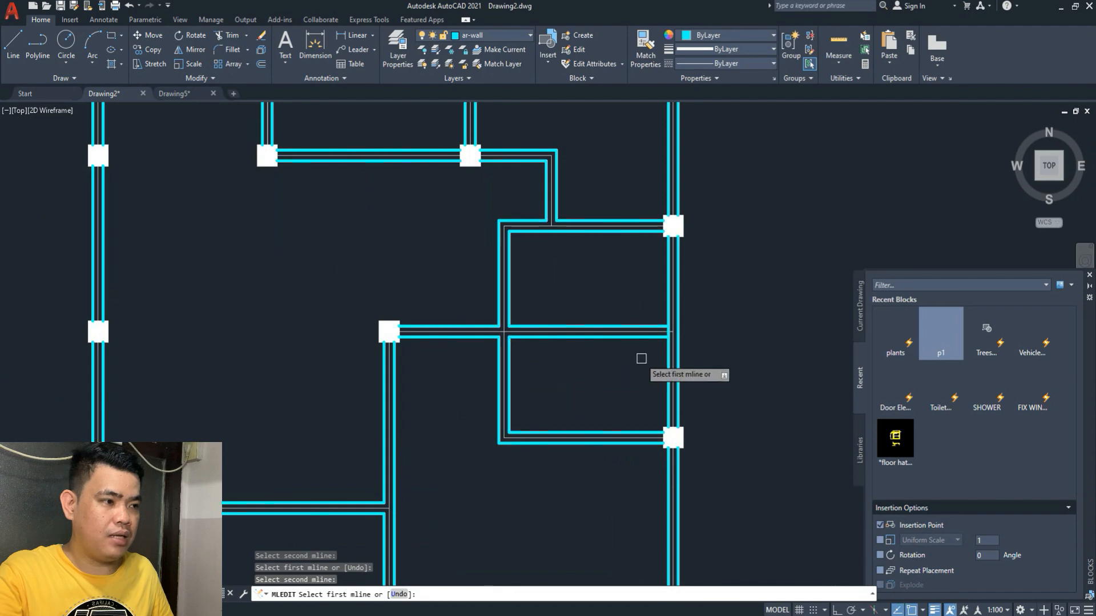
{"action": "scroll", "coordinate": [641, 358], "scroll_direction": "up", "scroll_amount": 4}
{"action": "left_click", "coordinate": [610, 379]}
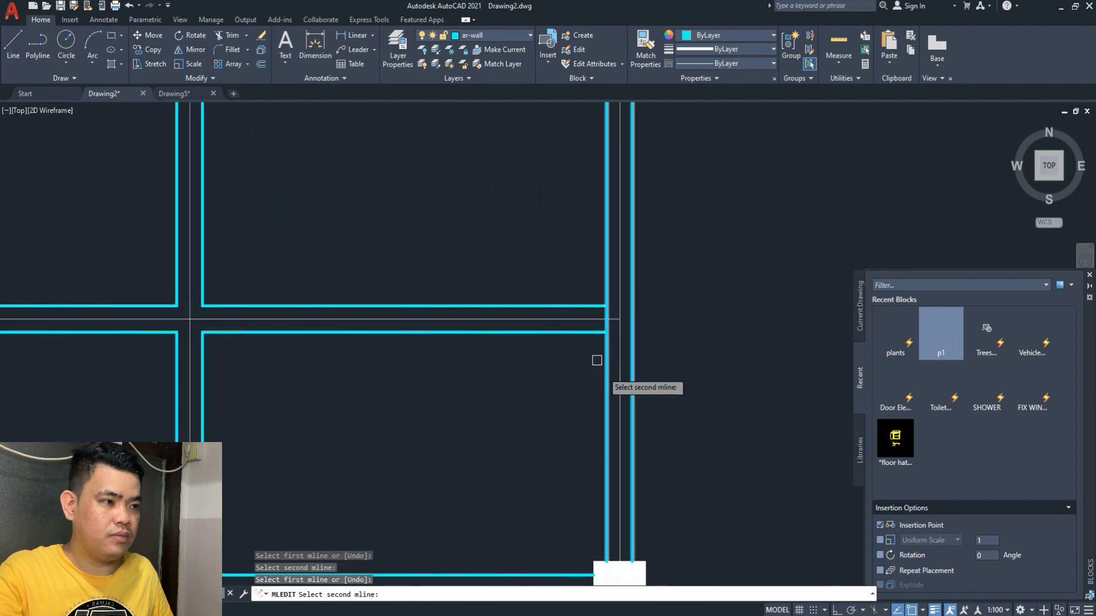
{"action": "scroll", "coordinate": [582, 309], "scroll_direction": "down", "scroll_amount": 2}
{"action": "left_click", "coordinate": [589, 305]}
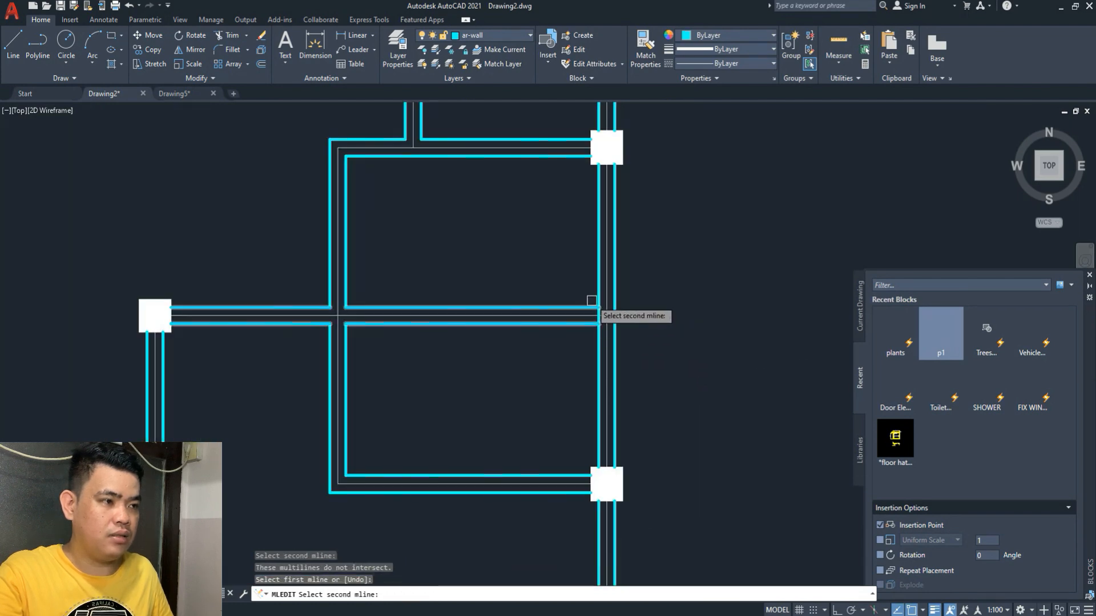
{"action": "left_click", "coordinate": [597, 293]}
{"action": "scroll", "coordinate": [536, 340], "scroll_direction": "down", "scroll_amount": 4}
{"action": "key", "text": "Escape"}
{"action": "key", "text": "Escape"}
{"action": "middle_click_drag", "start_coordinate": [375, 424], "coordinate": [420, 448]}
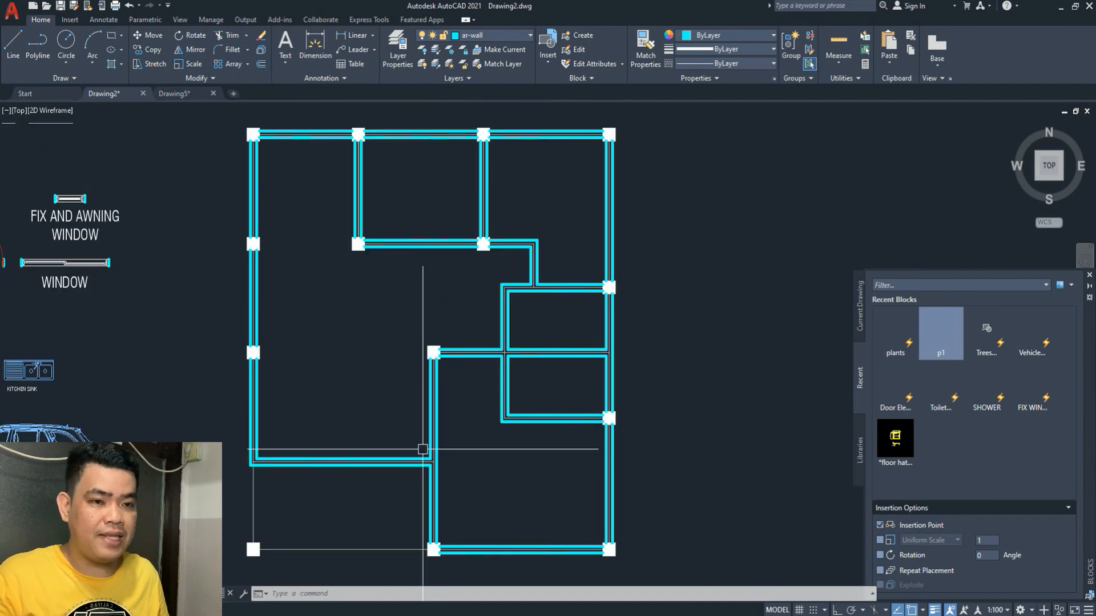
{"action": "middle_click_drag", "start_coordinate": [423, 449], "coordinate": [427, 431]}
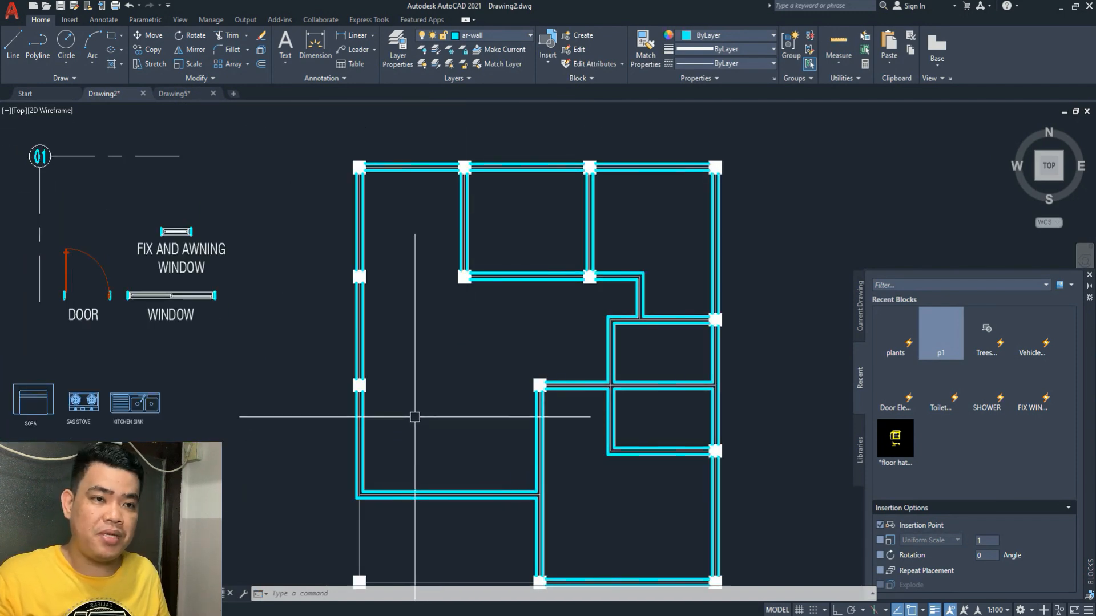
{"action": "middle_click_drag", "start_coordinate": [205, 350], "coordinate": [232, 349]}
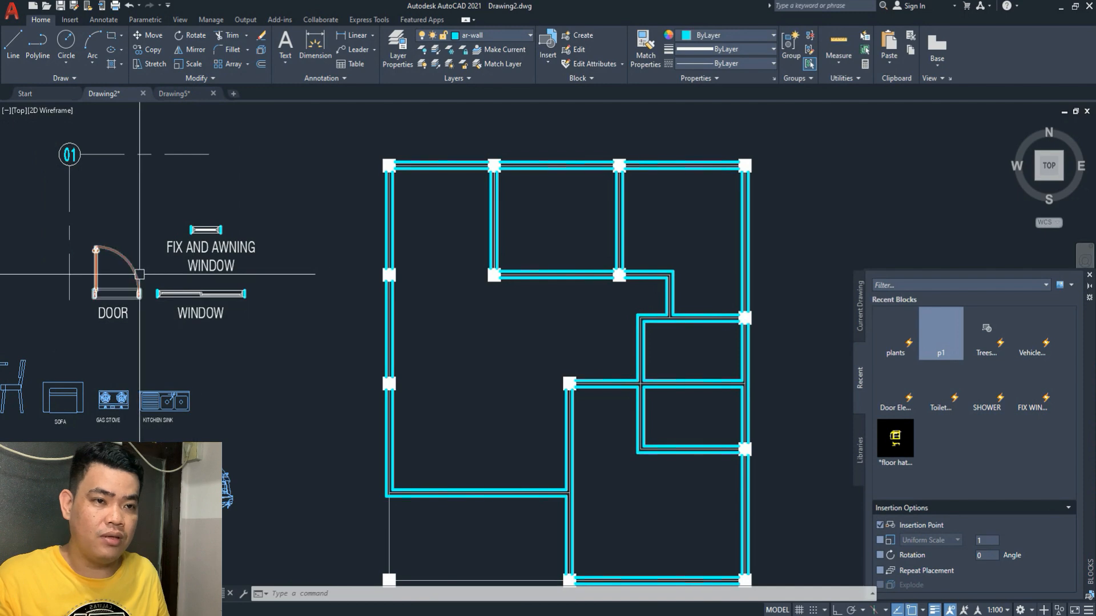
{"action": "scroll", "coordinate": [98, 297], "scroll_direction": "up", "scroll_amount": 6}
{"action": "scroll", "coordinate": [99, 297], "scroll_direction": "down", "scroll_amount": 4}
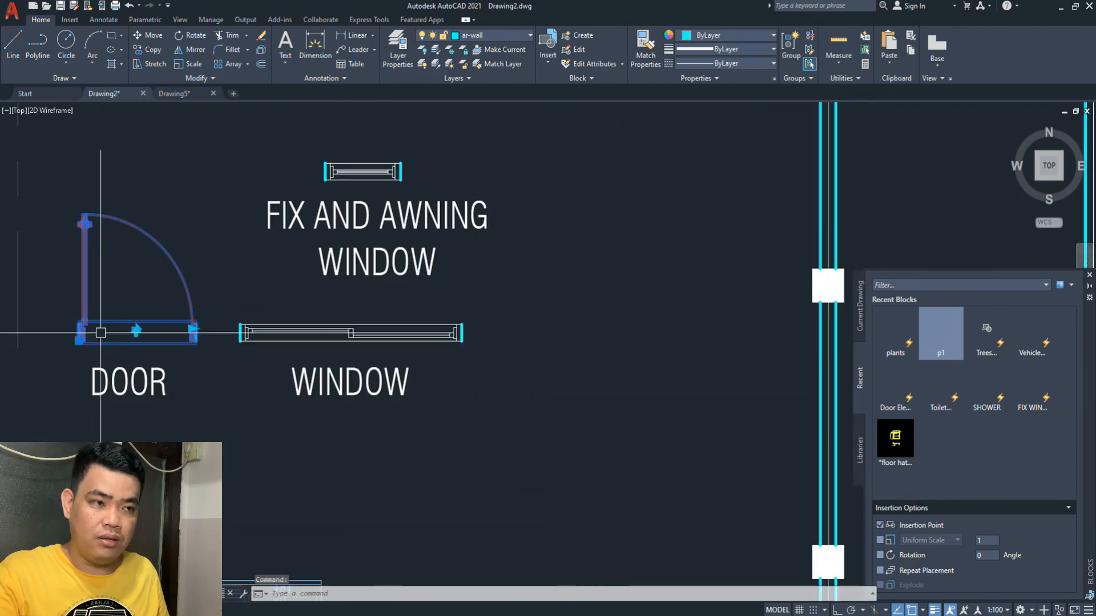
{"action": "scroll", "coordinate": [102, 301], "scroll_direction": "down", "scroll_amount": 2}
{"action": "key", "text": "Escape"}
- Copy the door symbol by its lower-left jamb corner onto the lower-left horizontal wall, close to the wall's left corner
{"action": "left_click", "coordinate": [126, 274]}
{"action": "scroll", "coordinate": [98, 296], "scroll_direction": "up", "scroll_amount": 2}
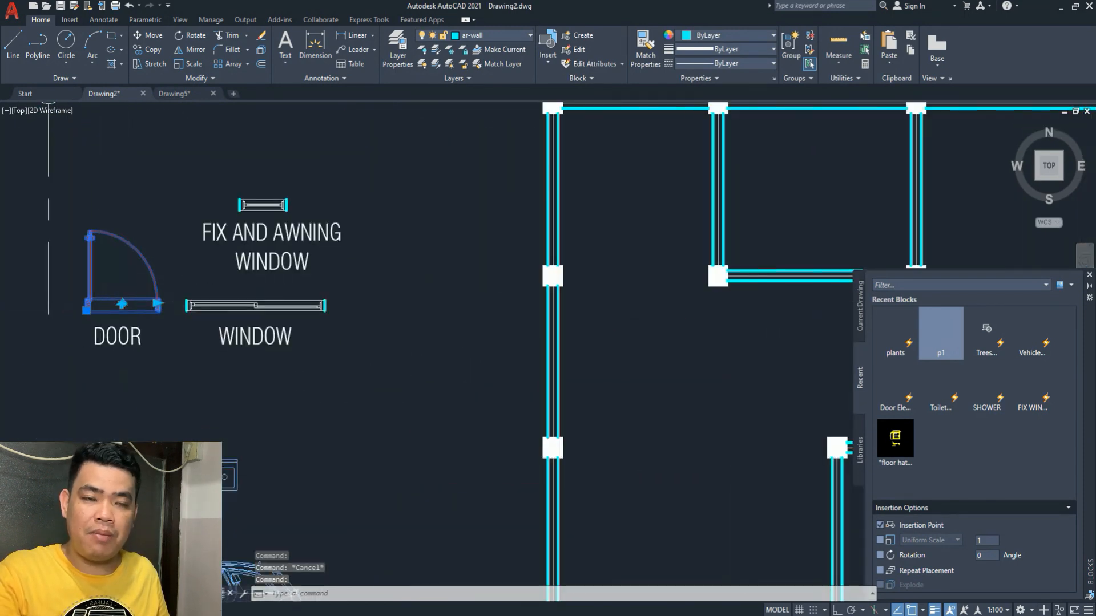
{"action": "middle_click_drag", "start_coordinate": [97, 295], "coordinate": [115, 281]}
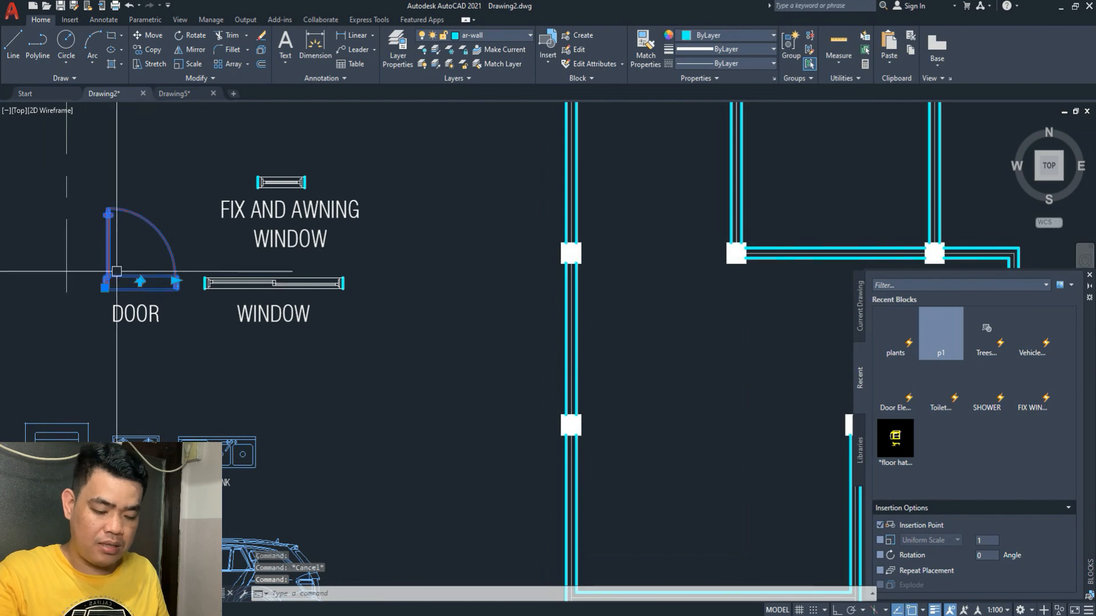
{"action": "key", "text": "Return"}
{"action": "scroll", "coordinate": [113, 278], "scroll_direction": "up", "scroll_amount": 10}
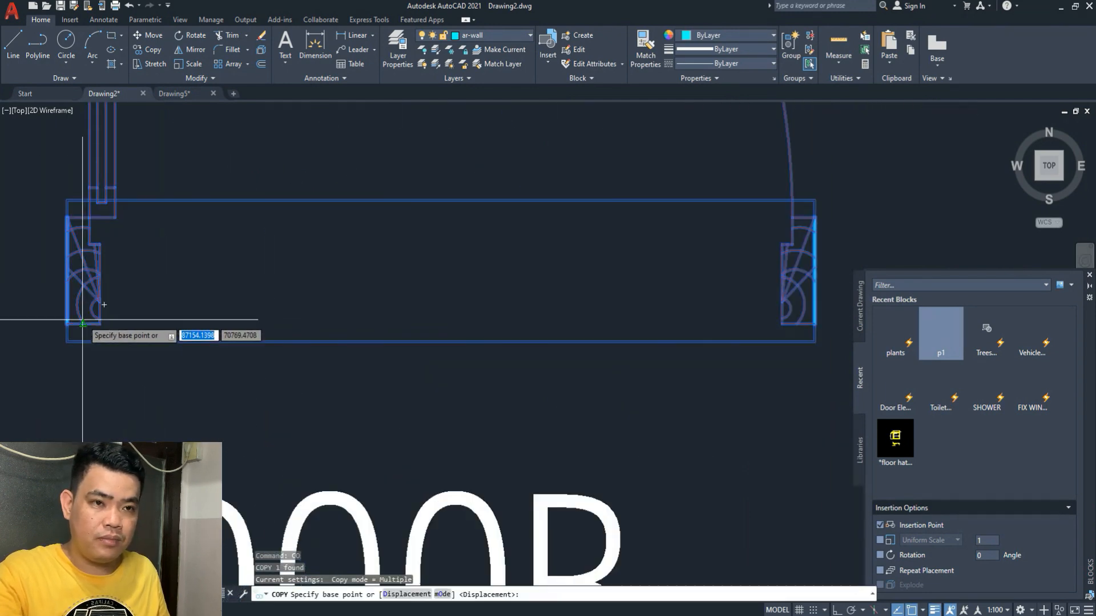
{"action": "left_click", "coordinate": [68, 323]}
{"action": "scroll", "coordinate": [117, 238], "scroll_direction": "down", "scroll_amount": 6}
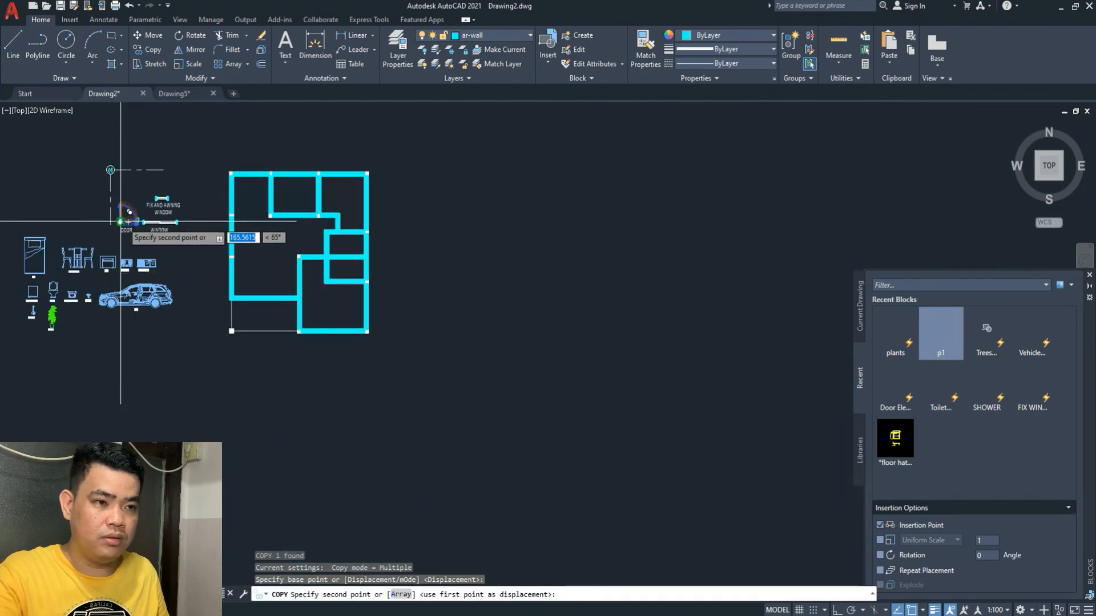
{"action": "scroll", "coordinate": [239, 297], "scroll_direction": "up", "scroll_amount": 5}
{"action": "scroll", "coordinate": [326, 294], "scroll_direction": "up", "scroll_amount": 3}
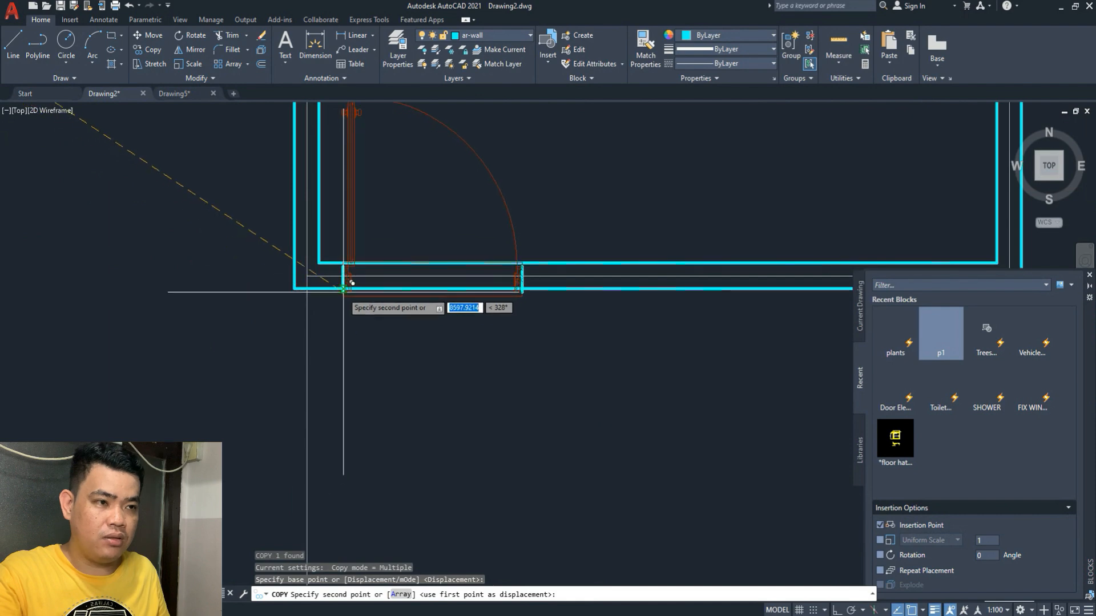
{"action": "left_click", "coordinate": [354, 288]}
{"action": "scroll", "coordinate": [307, 311], "scroll_direction": "down", "scroll_amount": 5}
{"action": "key", "text": "Escape"}
- Stretch the copied door's opening to a width of 1000
{"action": "scroll", "coordinate": [386, 305], "scroll_direction": "up", "scroll_amount": 5}
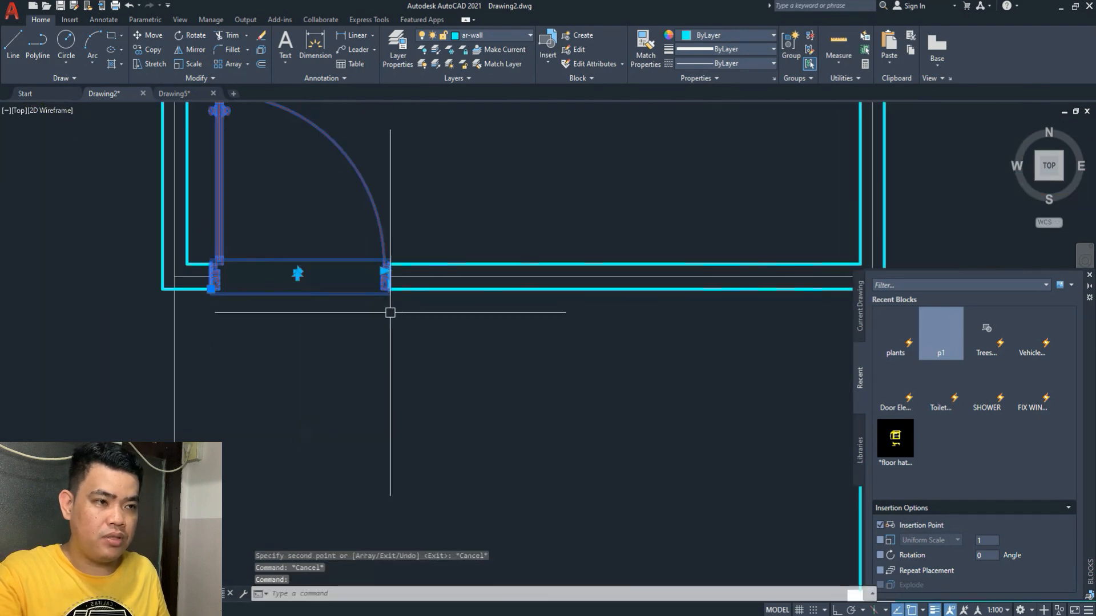
{"action": "left_click", "coordinate": [384, 277]}
{"action": "scroll", "coordinate": [421, 325], "scroll_direction": "down", "scroll_amount": 3}
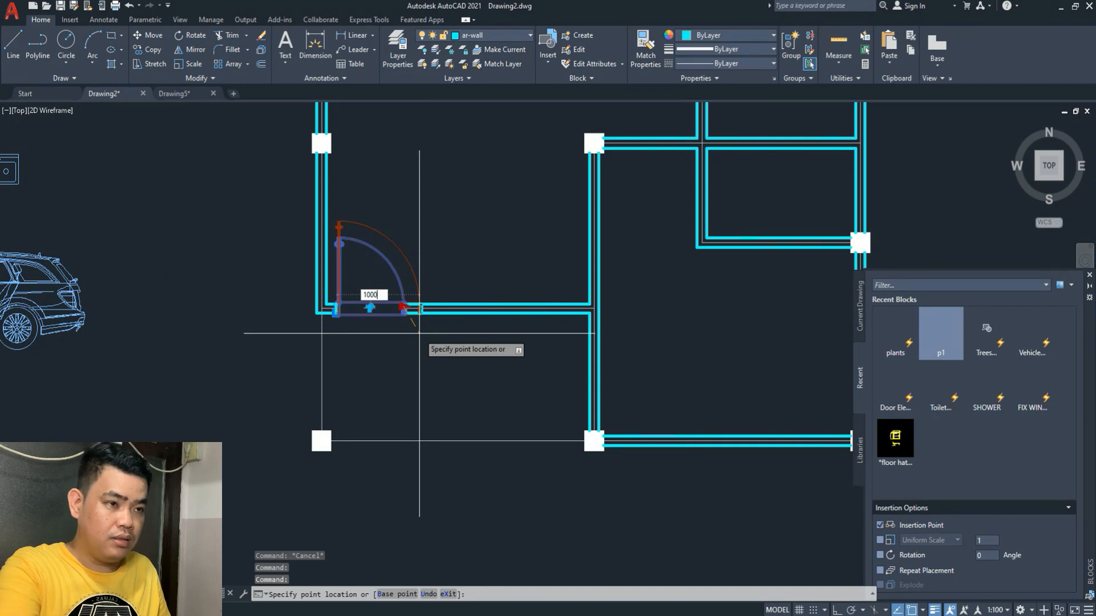
{"action": "key", "text": "Return"}
{"action": "scroll", "coordinate": [391, 306], "scroll_direction": "up", "scroll_amount": 5}
{"action": "key", "text": "Escape"}
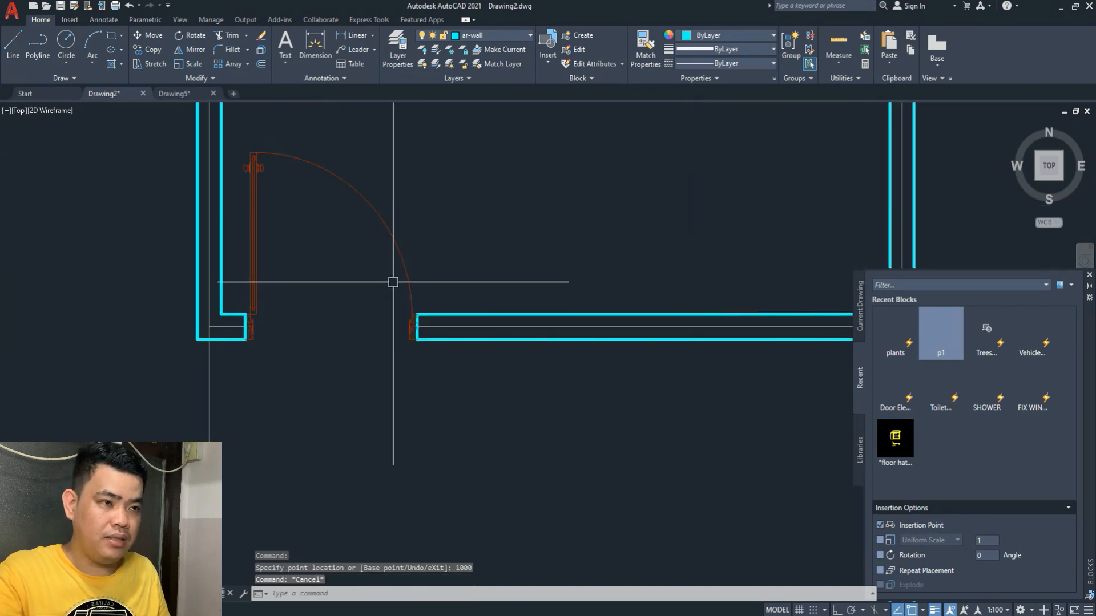
- Copy the 1000-wide door by its lower-left jamb corner onto the upper middle room's bottom wall, just beside that room's lower-left column
{"action": "scroll", "coordinate": [374, 265], "scroll_direction": "down", "scroll_amount": 5}
{"action": "left_click", "coordinate": [383, 251]}
{"action": "middle_click_drag", "start_coordinate": [377, 255], "coordinate": [332, 332]}
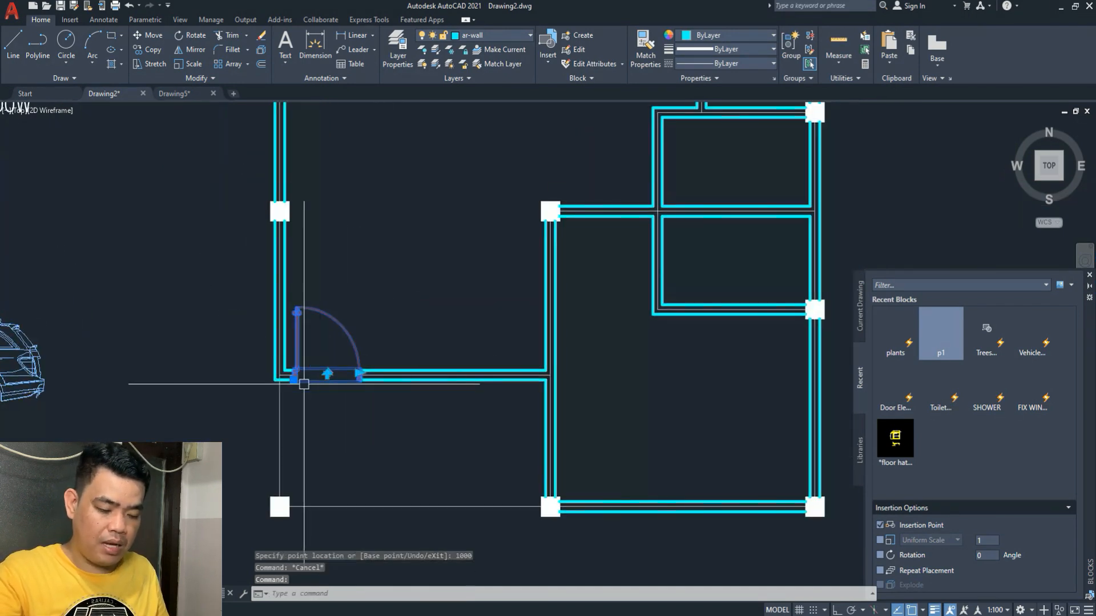
{"action": "type", "text": "O"}
{"action": "key", "text": "Return"}
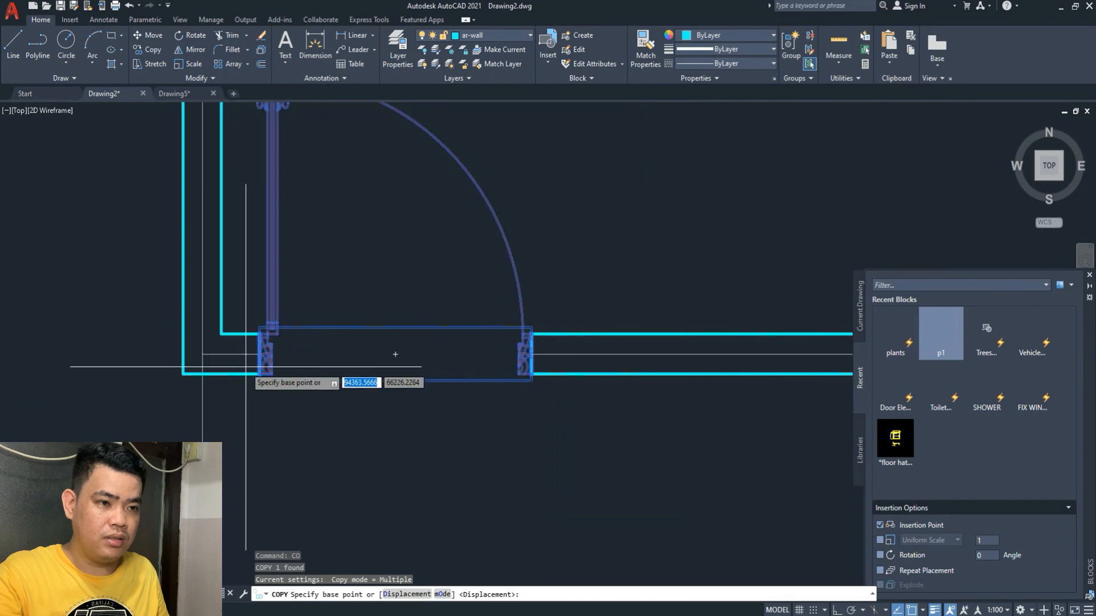
{"action": "left_click", "coordinate": [260, 372]}
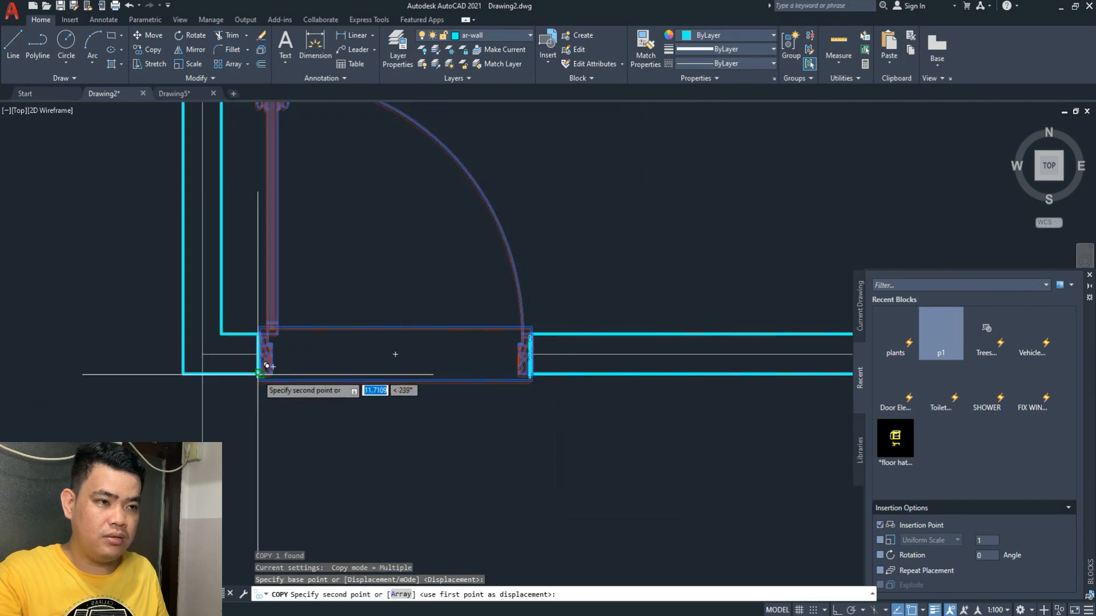
{"action": "scroll", "coordinate": [251, 411], "scroll_direction": "down", "scroll_amount": 5}
{"action": "scroll", "coordinate": [296, 358], "scroll_direction": "up", "scroll_amount": 4}
{"action": "middle_click_drag", "start_coordinate": [235, 376], "coordinate": [285, 365]}
{"action": "scroll", "coordinate": [299, 351], "scroll_direction": "up", "scroll_amount": 4}
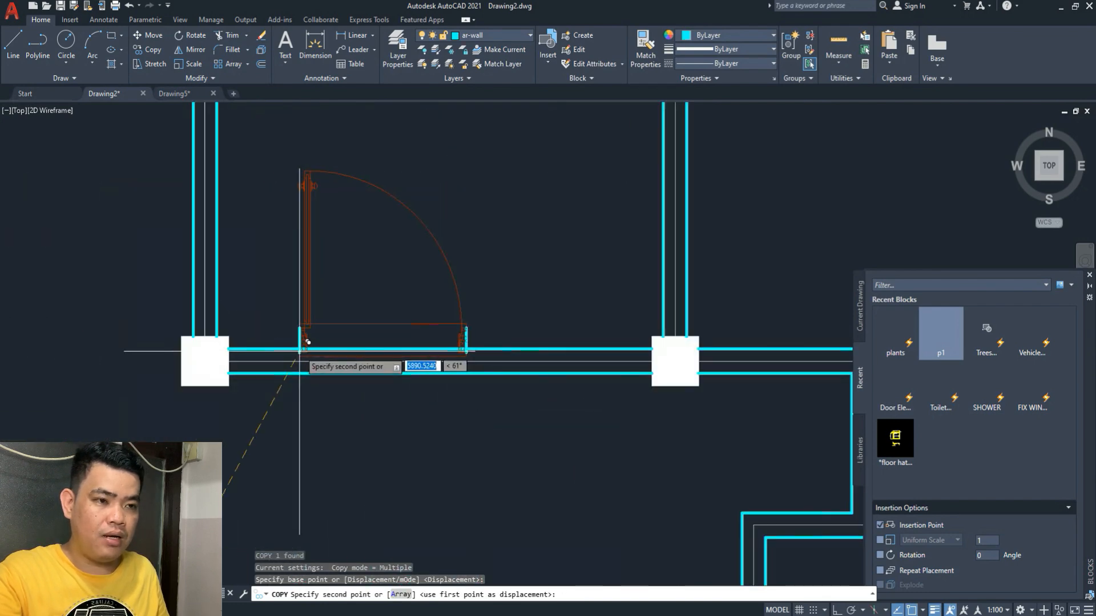
{"action": "left_click", "coordinate": [241, 370]}
{"action": "scroll", "coordinate": [325, 369], "scroll_direction": "down", "scroll_amount": 2}
{"action": "key", "text": "Escape"}
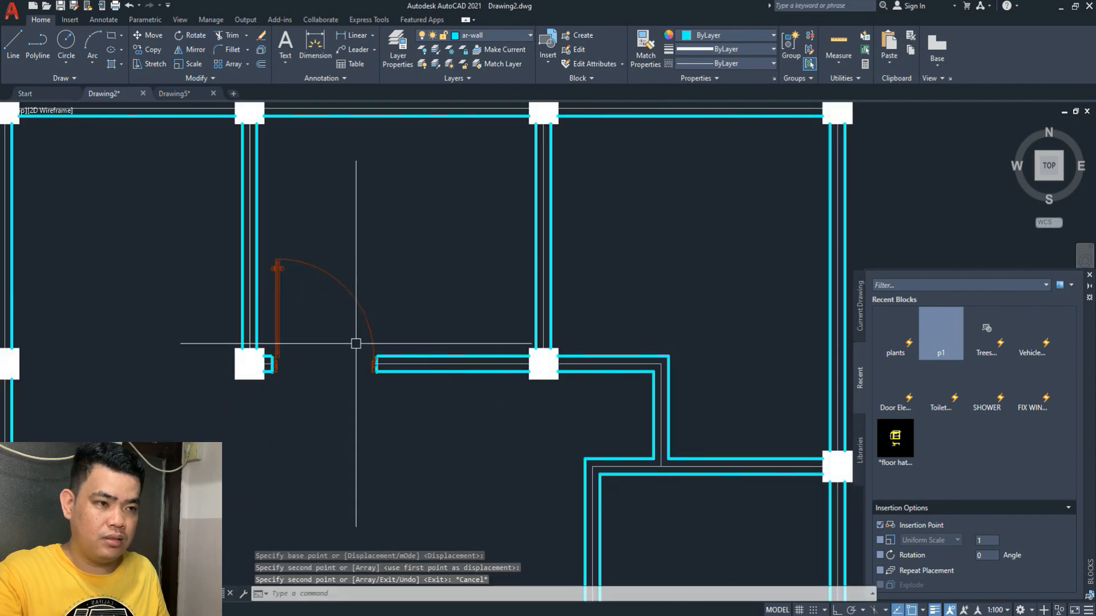
- Stretch the copied door in the upper middle room's bottom wall to an opening width of 700
{"action": "left_click", "coordinate": [367, 318]}
{"action": "scroll", "coordinate": [374, 362], "scroll_direction": "up", "scroll_amount": 4}
{"action": "left_click", "coordinate": [372, 360]}
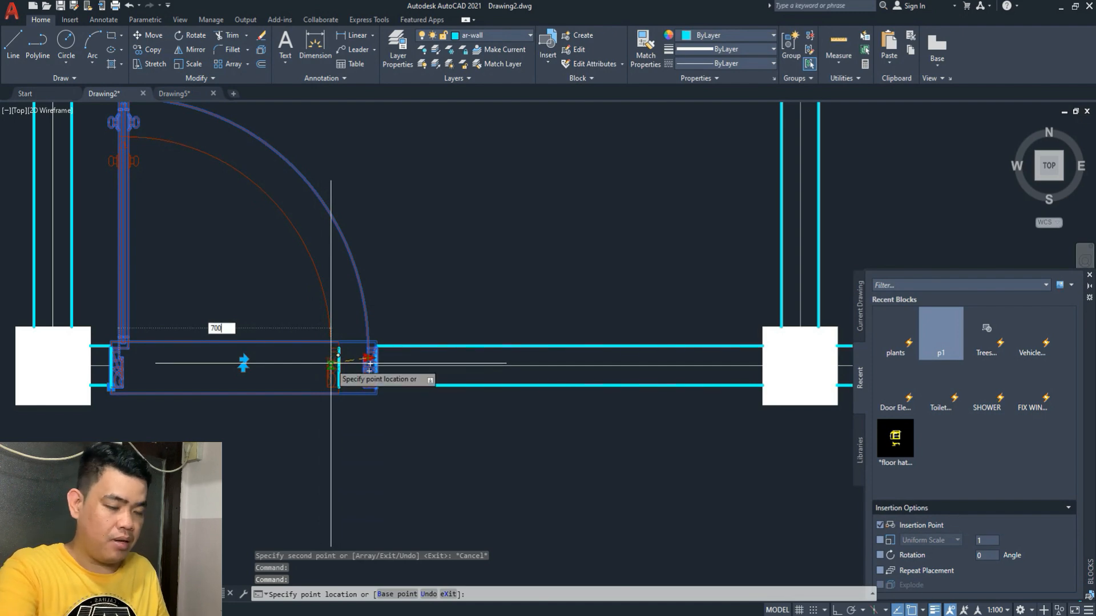
{"action": "type", "text": "700"}
{"action": "key", "text": "Return"}
{"action": "scroll", "coordinate": [330, 363], "scroll_direction": "down", "scroll_amount": 4}
{"action": "key", "text": "Escape"}
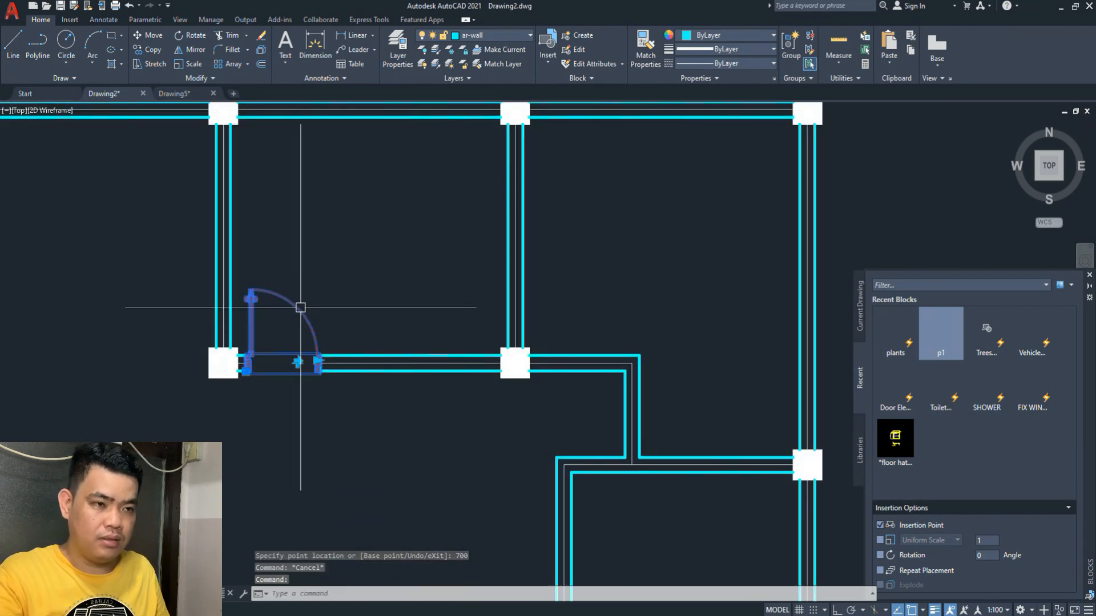
- Copy the 700-wide door by its lower-left jamb corner onto the short horizontal wall just beyond the upper middle room's lower-right column
{"action": "scroll", "coordinate": [269, 323], "scroll_direction": "up", "scroll_amount": 2}
{"action": "type", "text": "co"}
{"action": "key", "text": "Return"}
{"action": "scroll", "coordinate": [226, 368], "scroll_direction": "up", "scroll_amount": 2}
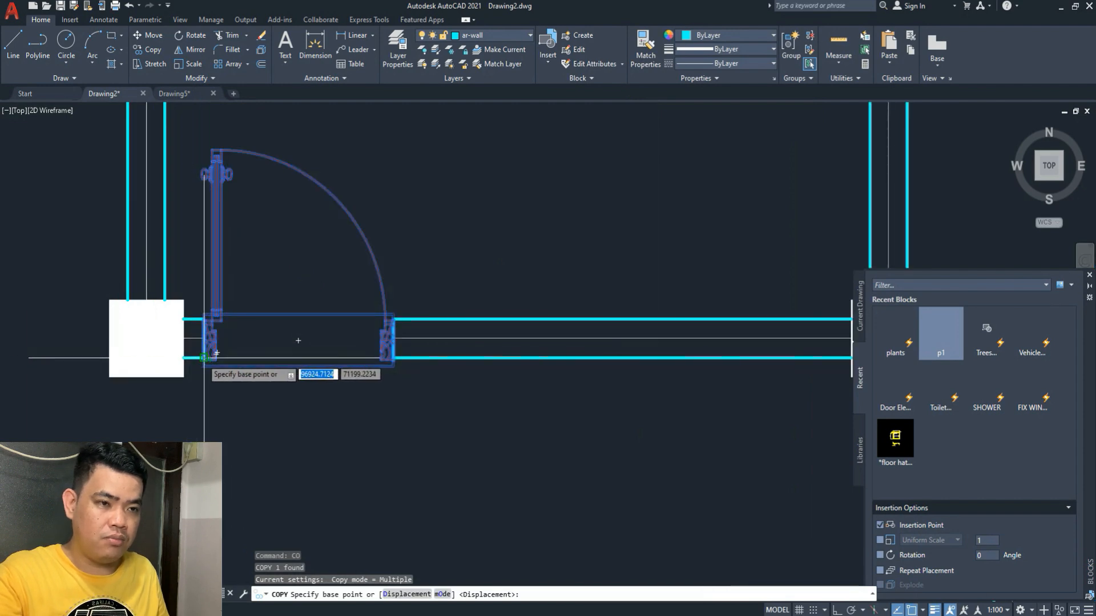
{"action": "left_click", "coordinate": [216, 354]}
{"action": "scroll", "coordinate": [217, 354], "scroll_direction": "down", "scroll_amount": 4}
{"action": "scroll", "coordinate": [304, 329], "scroll_direction": "up", "scroll_amount": 3}
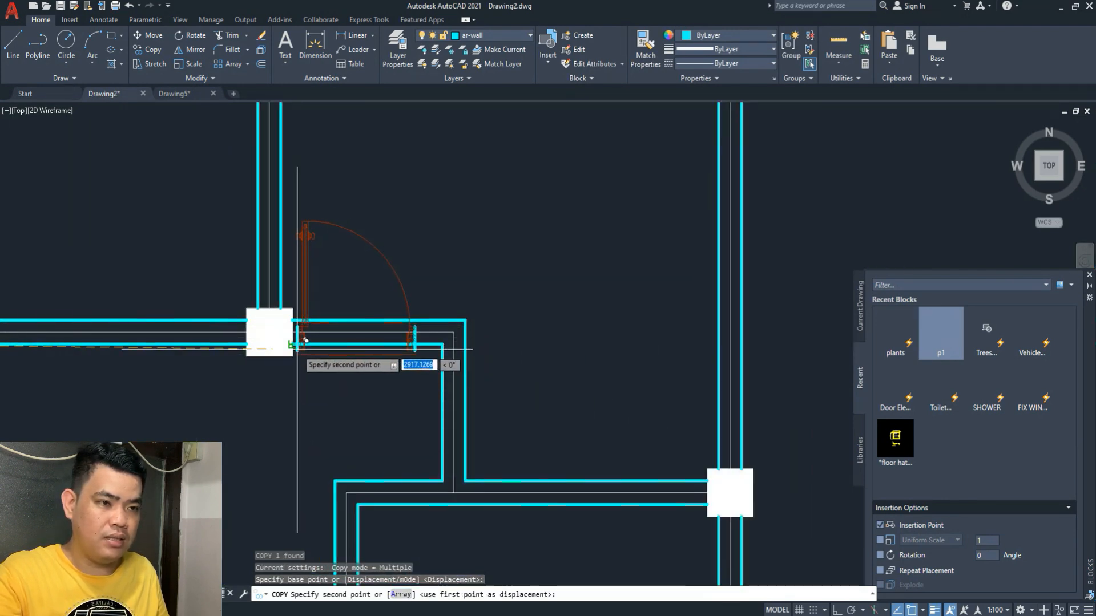
{"action": "left_click", "coordinate": [315, 338]}
{"action": "scroll", "coordinate": [392, 355], "scroll_direction": "down", "scroll_amount": 2}
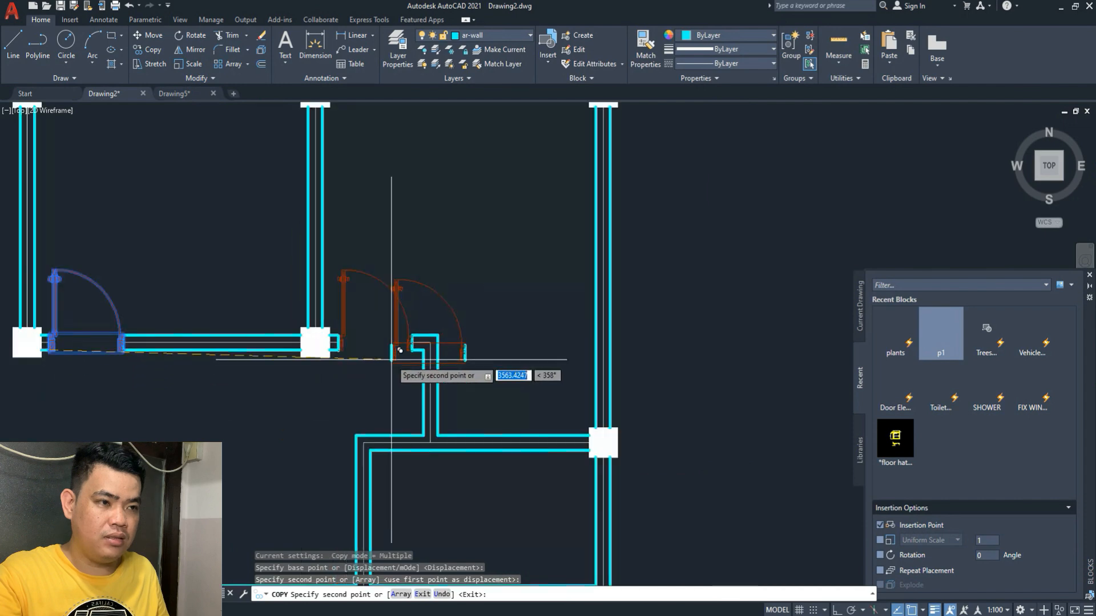
{"action": "scroll", "coordinate": [265, 423], "scroll_direction": "down", "scroll_amount": 2}
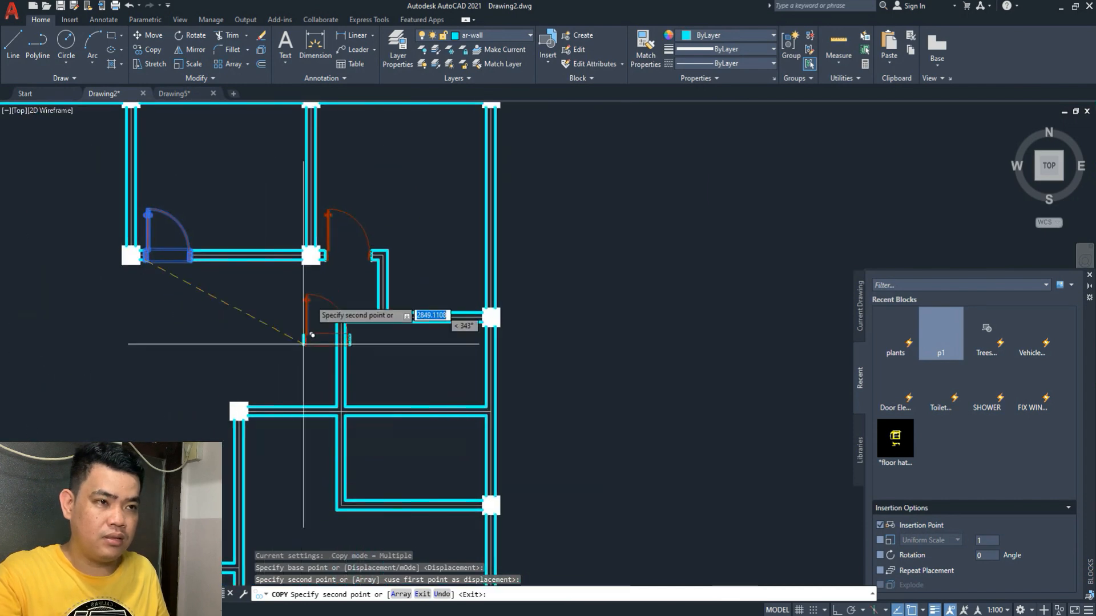
{"action": "key", "text": "Escape"}
- Move the door in the short horizontal wall by its lower-left jamb corner along the wall's lower edge, closer to the column
{"action": "scroll", "coordinate": [313, 254], "scroll_direction": "up", "scroll_amount": 4}
{"action": "left_click", "coordinate": [344, 207]}
{"action": "scroll", "coordinate": [344, 207], "scroll_direction": "up", "scroll_amount": 2}
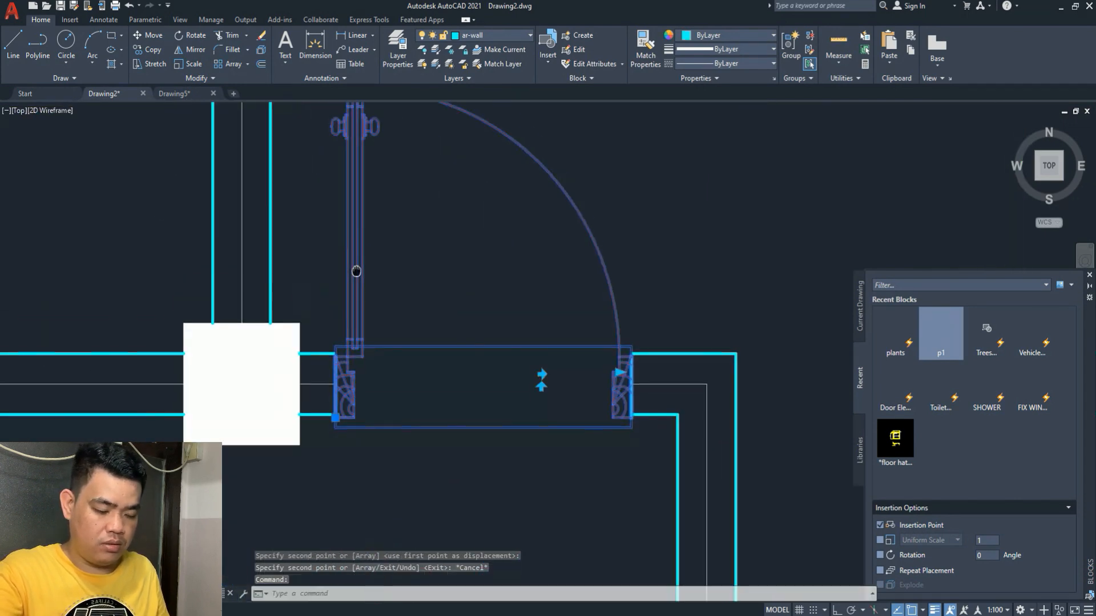
{"action": "type", "text": "m"}
{"action": "key", "text": "Return"}
{"action": "scroll", "coordinate": [334, 445], "scroll_direction": "up", "scroll_amount": 3}
{"action": "left_click", "coordinate": [331, 462]}
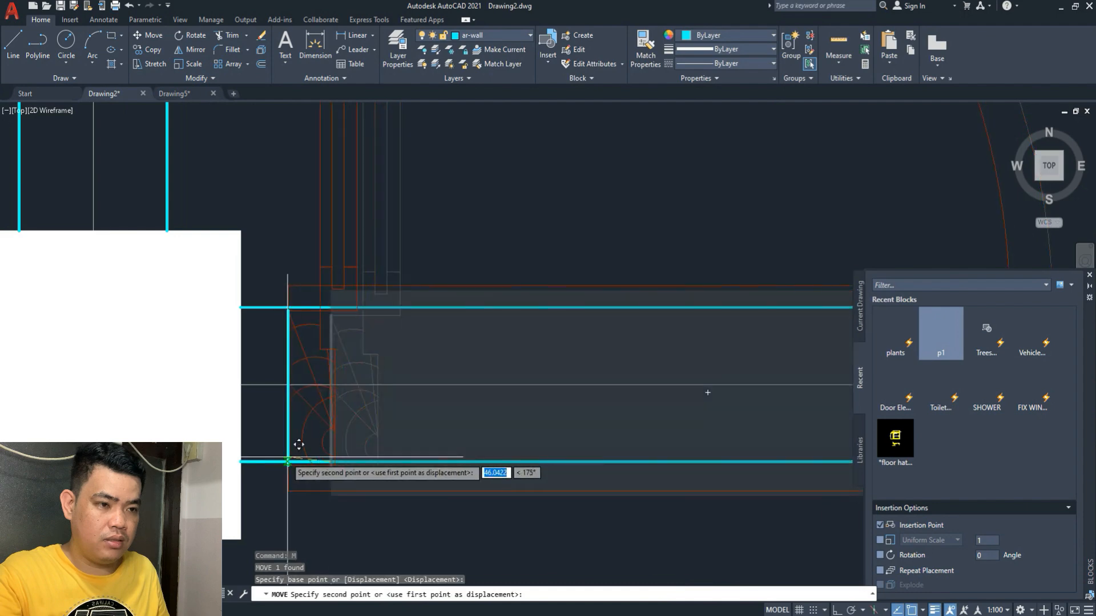
{"action": "left_click", "coordinate": [278, 461]}
{"action": "key", "text": "Escape"}
- Move the same door by its upper-left jamb corner up to line up with the short wall's upper edge
{"action": "scroll", "coordinate": [363, 371], "scroll_direction": "down", "scroll_amount": 4}
{"action": "scroll", "coordinate": [352, 353], "scroll_direction": "up", "scroll_amount": 2}
{"action": "left_click", "coordinate": [348, 386]}
{"action": "scroll", "coordinate": [346, 386], "scroll_direction": "up", "scroll_amount": 5}
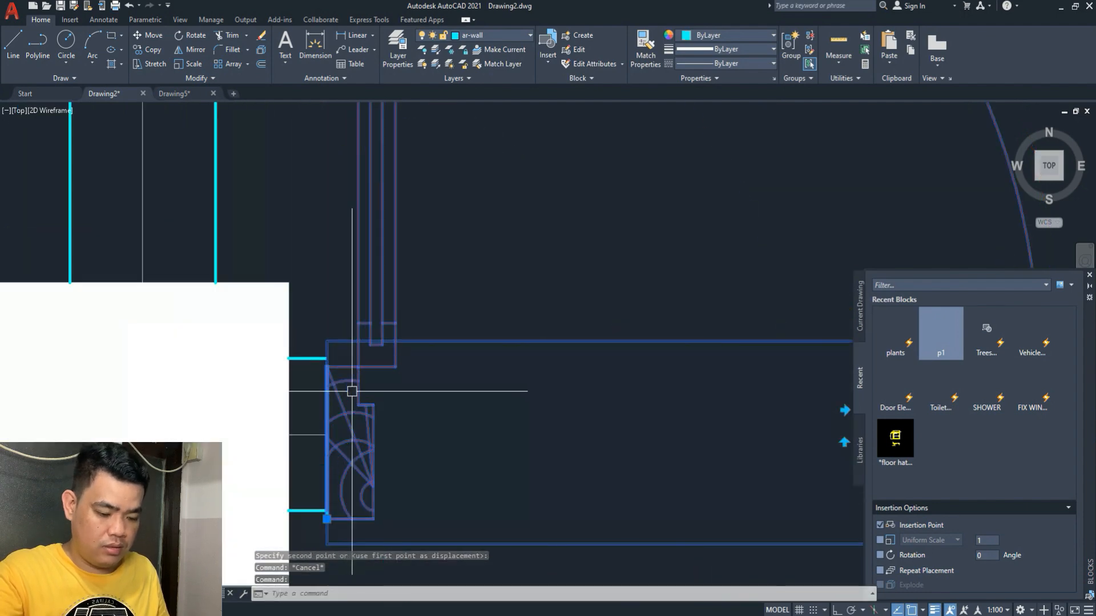
{"action": "type", "text": "m"}
{"action": "key", "text": "Return"}
{"action": "left_click", "coordinate": [340, 324]}
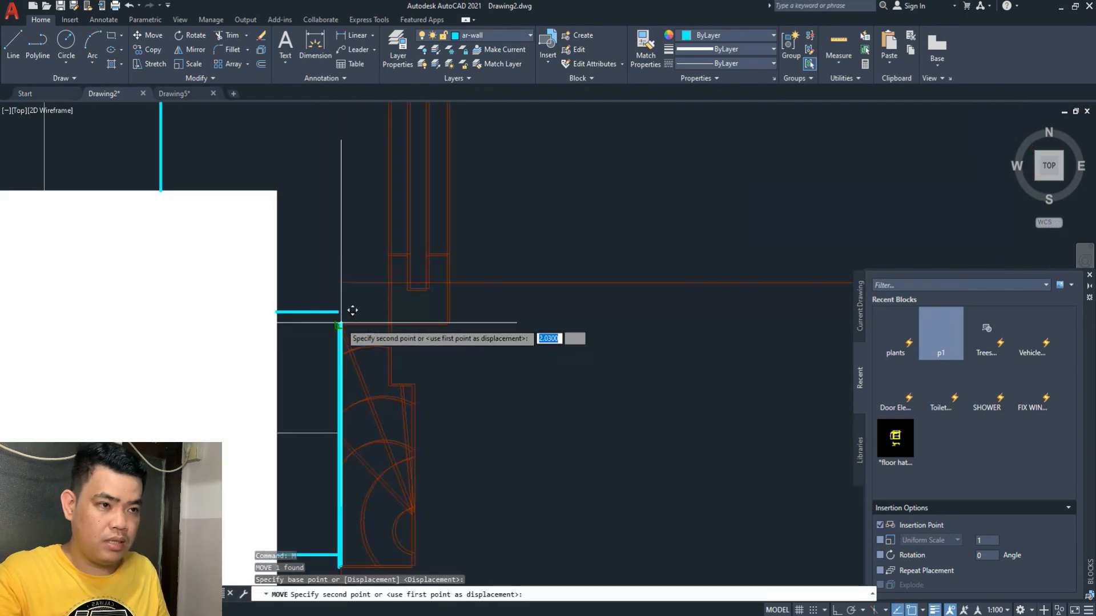
{"action": "key", "text": "Escape"}
{"action": "scroll", "coordinate": [343, 361], "scroll_direction": "down", "scroll_amount": 4}
{"action": "scroll", "coordinate": [343, 361], "scroll_direction": "down", "scroll_amount": 4}
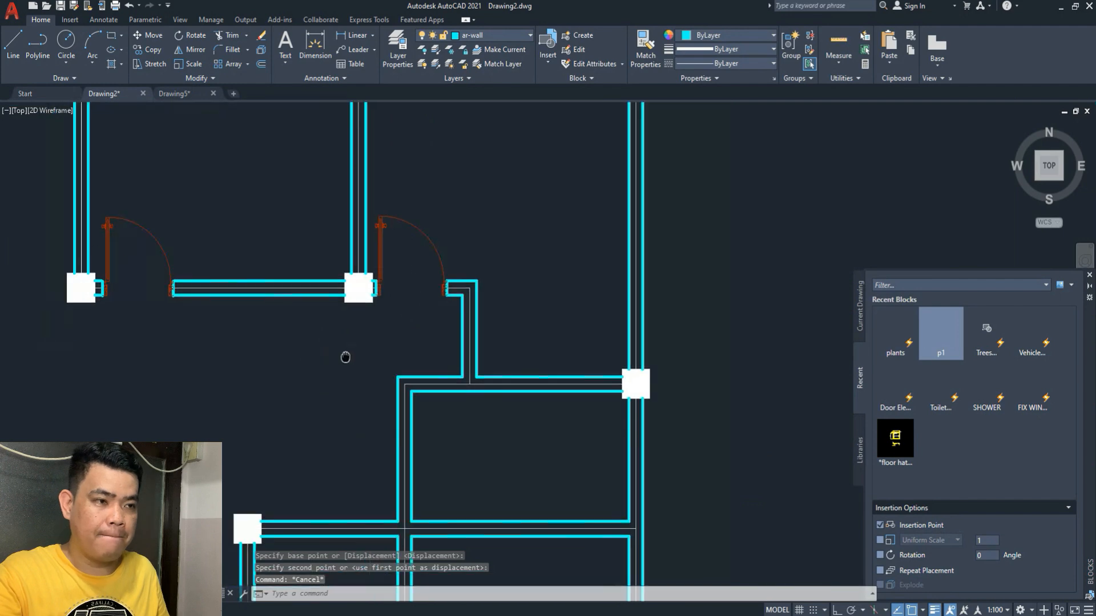
- Copy the upper middle room's 700-wide door by its lower-left jamb corner onto the central horizontal wall, just beside the interior column
{"action": "scroll", "coordinate": [282, 292], "scroll_direction": "up", "scroll_amount": 2}
{"action": "left_click", "coordinate": [282, 292]}
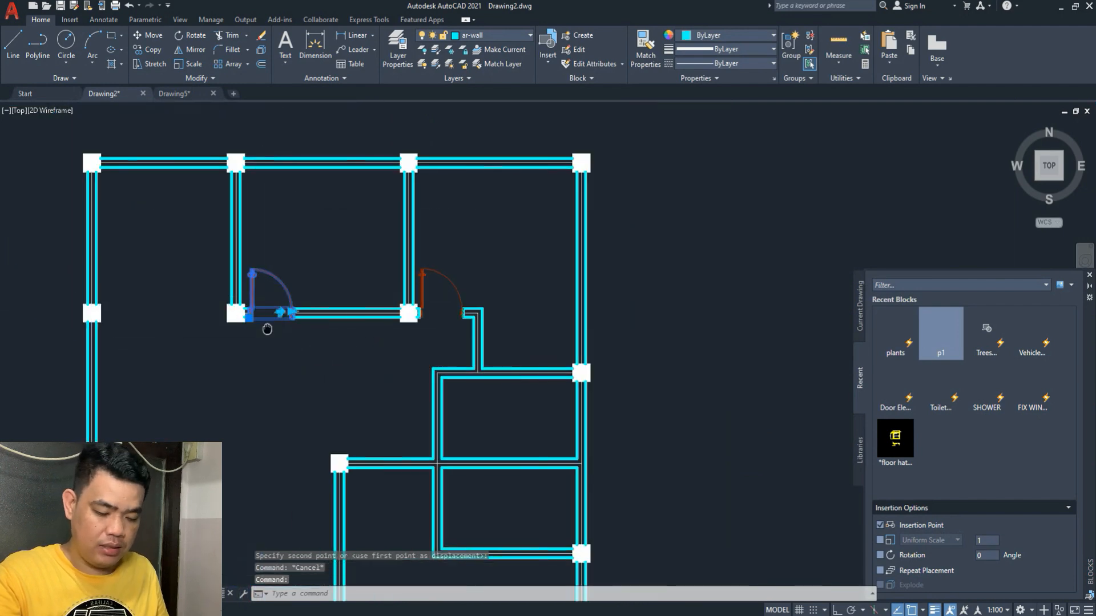
{"action": "scroll", "coordinate": [268, 314], "scroll_direction": "up", "scroll_amount": 2}
{"action": "type", "text": "co"}
{"action": "key", "text": "Return"}
{"action": "scroll", "coordinate": [314, 285], "scroll_direction": "up", "scroll_amount": 2}
{"action": "scroll", "coordinate": [310, 262], "scroll_direction": "up", "scroll_amount": 3}
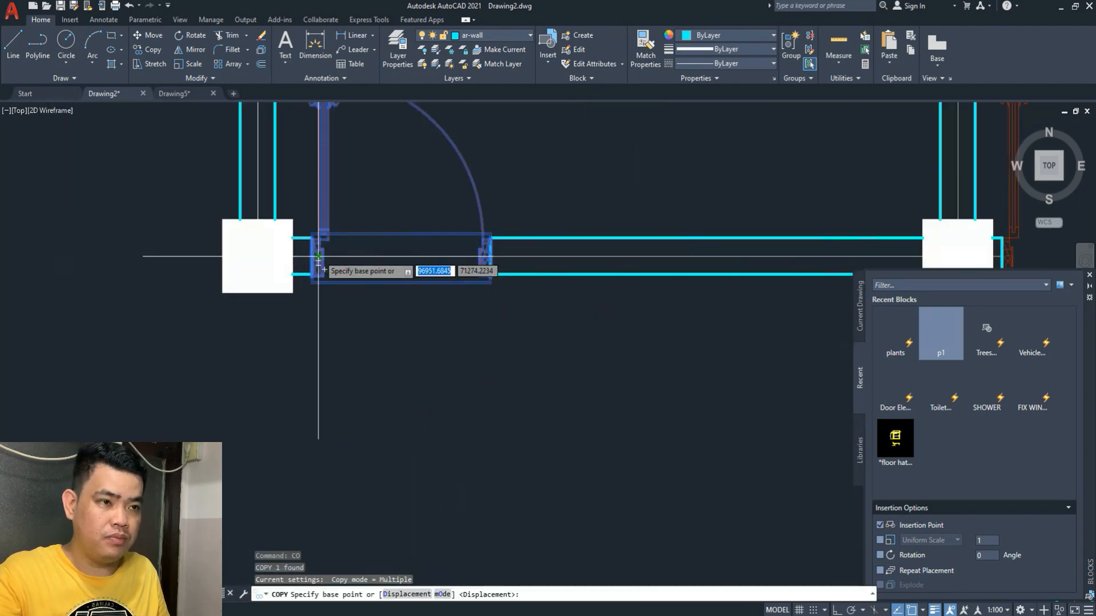
{"action": "left_click", "coordinate": [312, 274]}
{"action": "scroll", "coordinate": [303, 257], "scroll_direction": "down", "scroll_amount": 5}
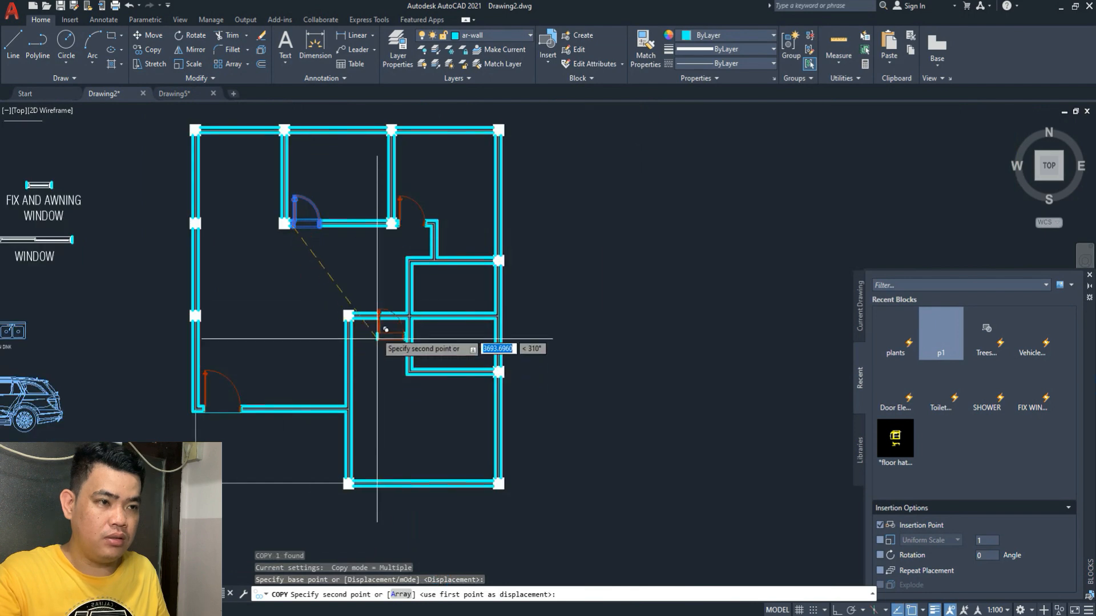
{"action": "scroll", "coordinate": [330, 309], "scroll_direction": "up", "scroll_amount": 3}
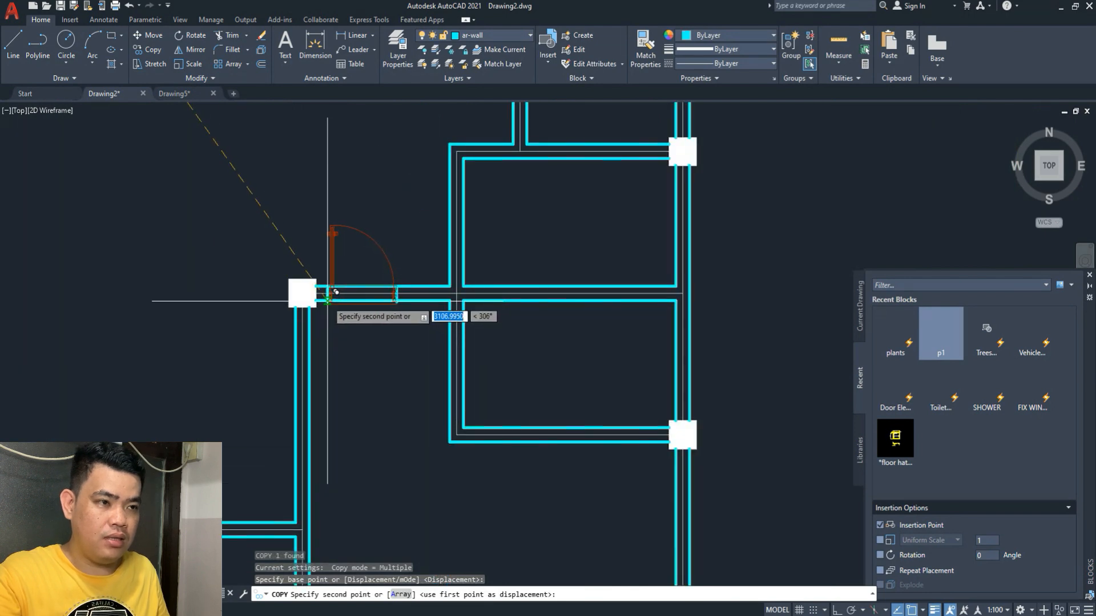
{"action": "scroll", "coordinate": [343, 279], "scroll_direction": "up", "scroll_amount": 2}
{"action": "key", "text": "Escape"}
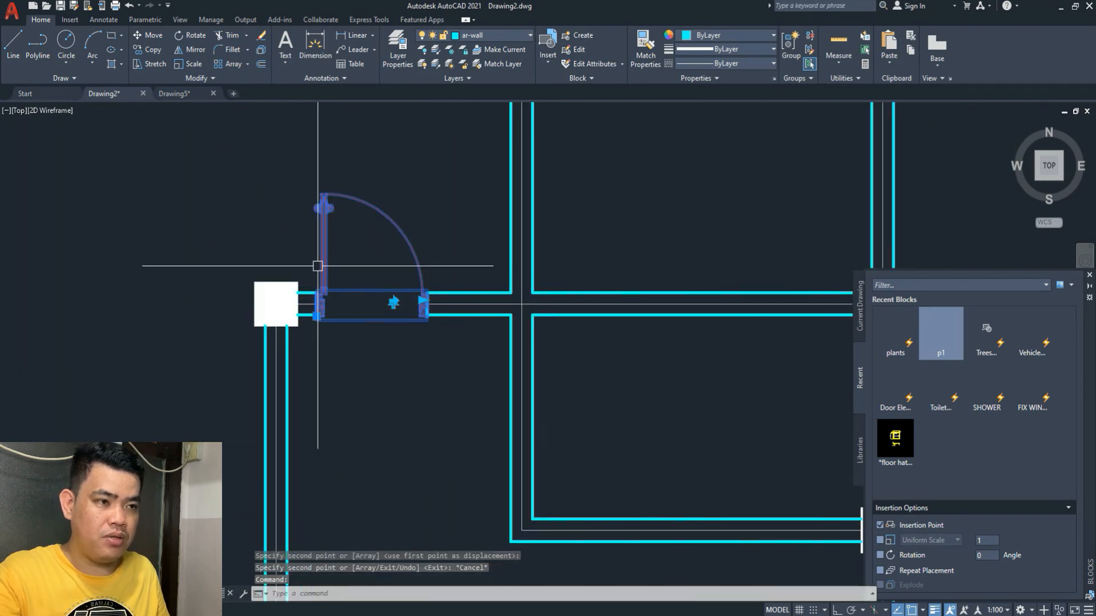
- Flip the central wall's door to swing downward and move it by its upper-left jamb corner along the wall, closer to the column
{"action": "left_click", "coordinate": [393, 304]}
{"action": "scroll", "coordinate": [301, 318], "scroll_direction": "up", "scroll_amount": 2}
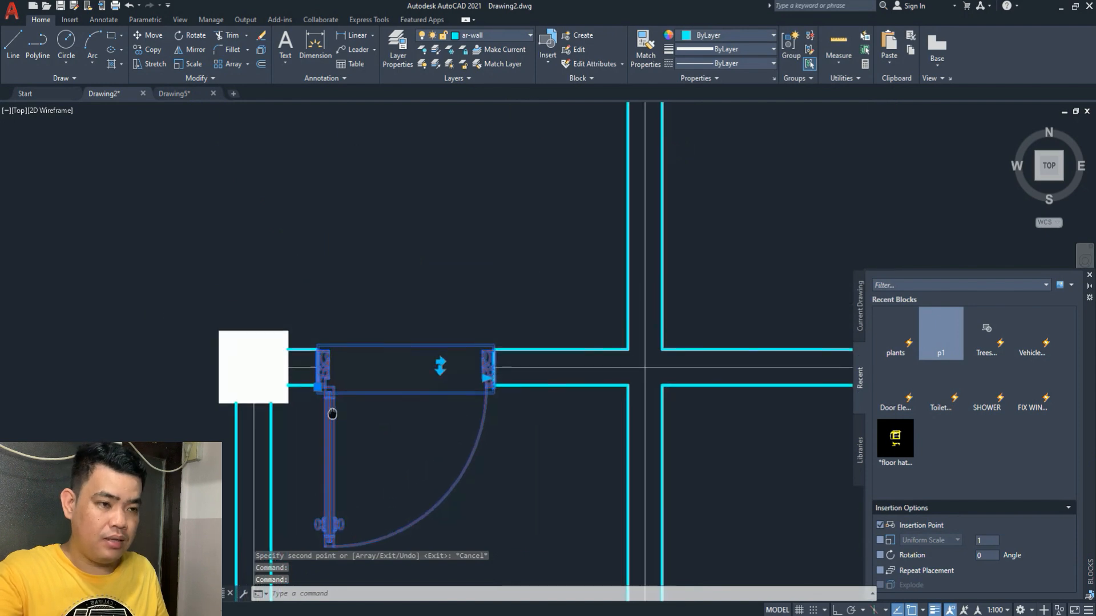
{"action": "type", "text": "M"}
{"action": "key", "text": "Return"}
{"action": "scroll", "coordinate": [312, 357], "scroll_direction": "up", "scroll_amount": 2}
{"action": "left_click", "coordinate": [320, 357]}
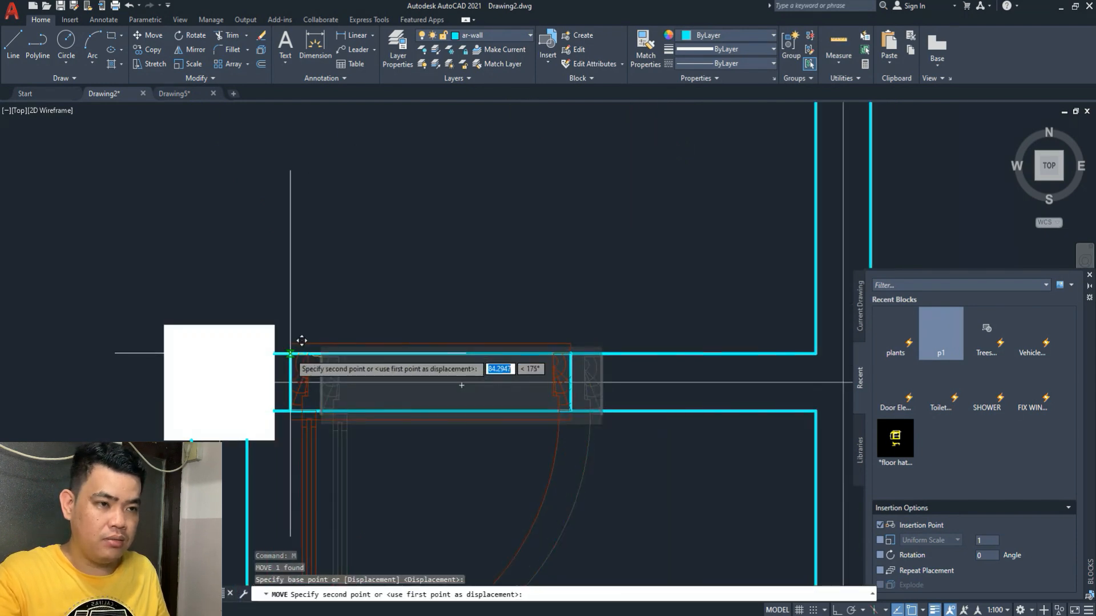
{"action": "left_click", "coordinate": [291, 355]}
{"action": "key", "text": "Escape"}
- Copy the downward-swinging door from the central horizontal wall into the open space directly above it
{"action": "scroll", "coordinate": [379, 370], "scroll_direction": "down", "scroll_amount": 6}
{"action": "mouse_move", "coordinate": [399, 405]}
{"action": "middle_mouse_down"}
{"action": "mouse_move", "coordinate": [349, 426]}
{"action": "mouse_move", "coordinate": [368, 355]}
{"action": "mouse_move", "coordinate": [367, 418]}
{"action": "middle_mouse_up"}
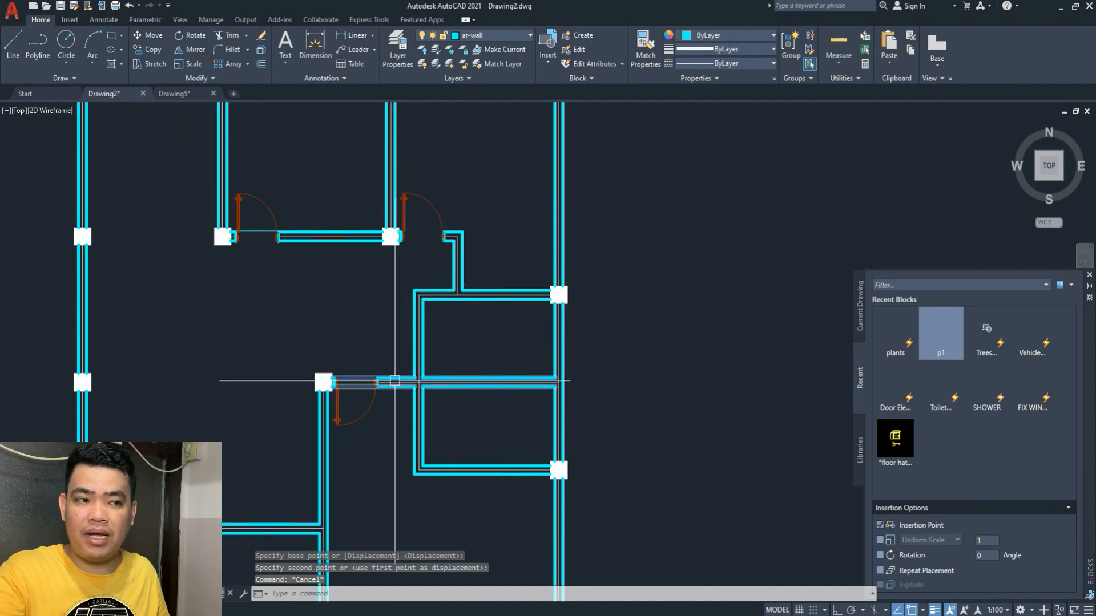
{"action": "scroll", "coordinate": [395, 381], "scroll_direction": "down", "scroll_amount": 2}
{"action": "scroll", "coordinate": [359, 411], "scroll_direction": "up", "scroll_amount": 2}
{"action": "scroll", "coordinate": [400, 394], "scroll_direction": "up", "scroll_amount": 2}
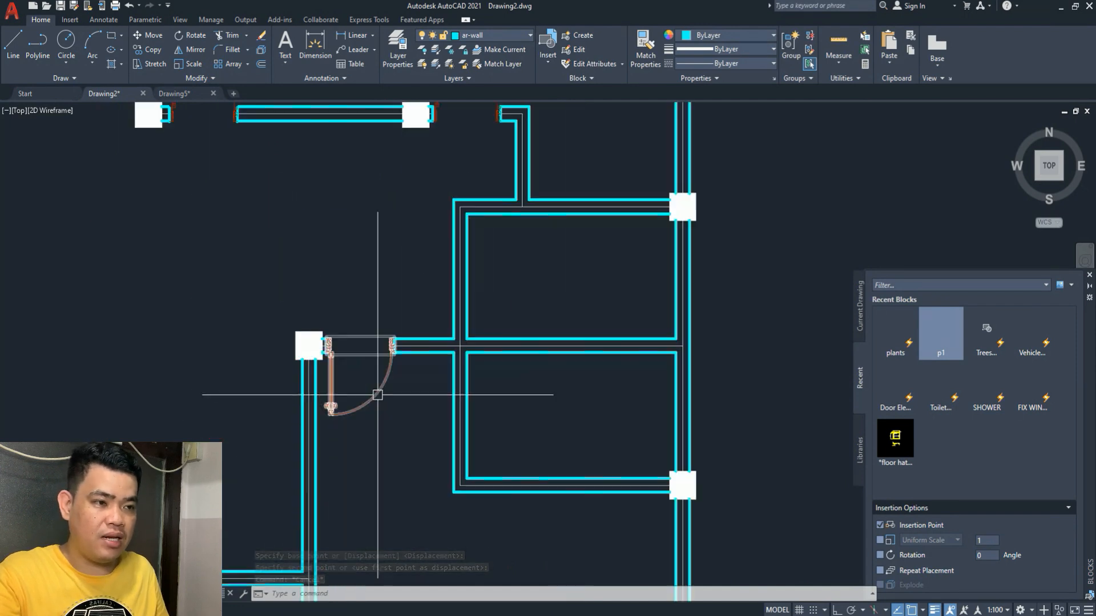
{"action": "left_click", "coordinate": [376, 396]}
{"action": "middle_click_drag", "start_coordinate": [374, 345], "coordinate": [365, 433]}
{"action": "key", "text": "space"}
{"action": "left_click", "coordinate": [364, 439]}
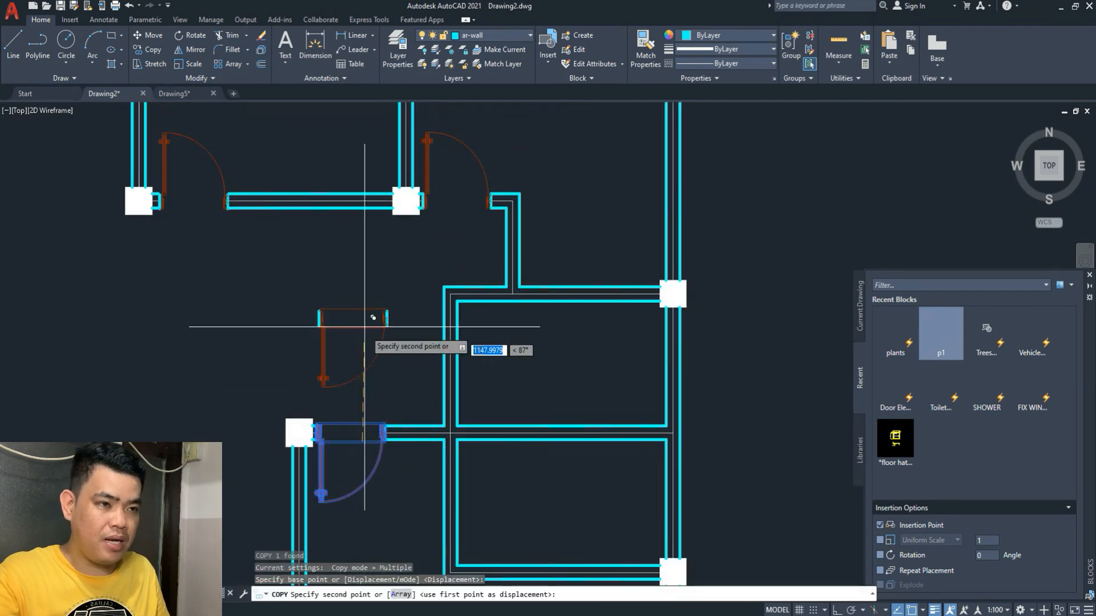
{"action": "left_click", "coordinate": [363, 294]}
{"action": "key", "text": "Escape"}
- Rotate the free-standing door copy by 90° with Ortho switched on
{"action": "left_click", "coordinate": [320, 304]}
{"action": "middle_click_drag", "start_coordinate": [292, 331], "coordinate": [289, 374]}
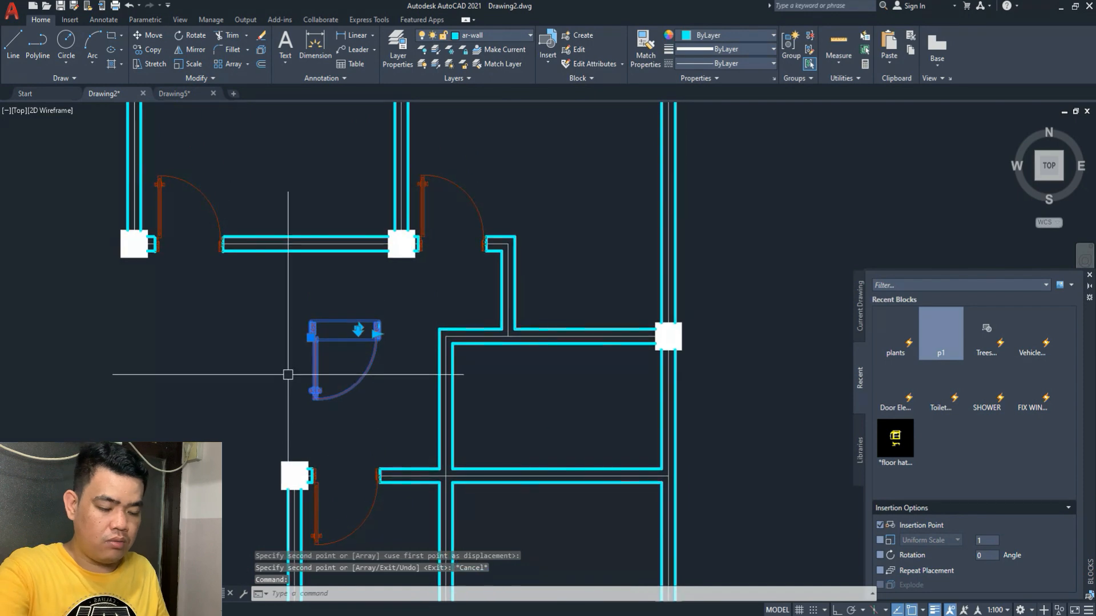
{"action": "type", "text": "ro"}
{"action": "key", "text": "Return"}
{"action": "left_click", "coordinate": [316, 390]}
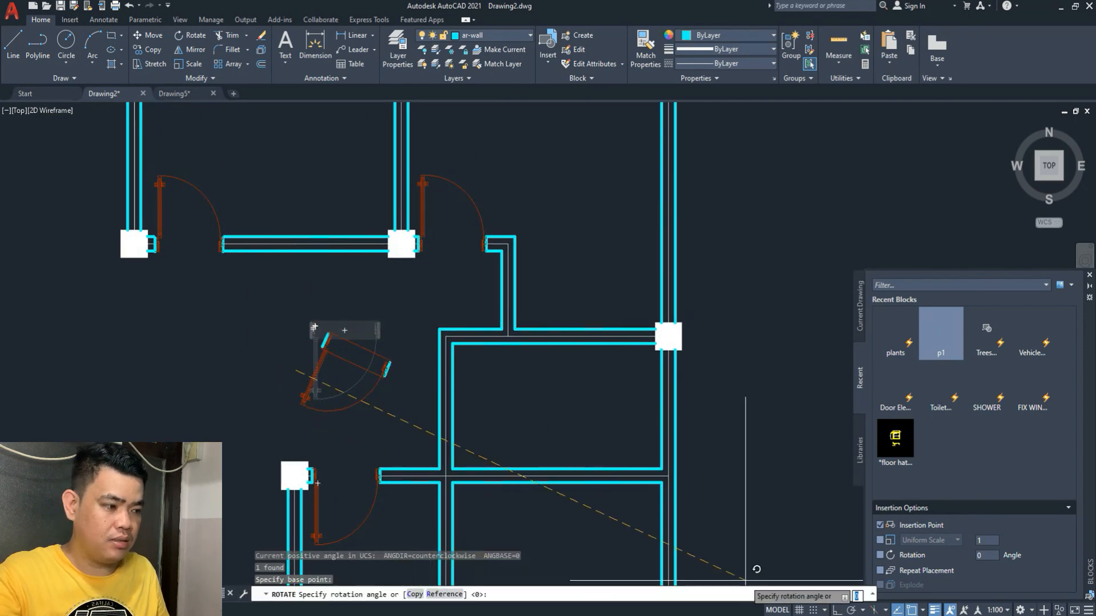
{"action": "left_click", "coordinate": [836, 609]}
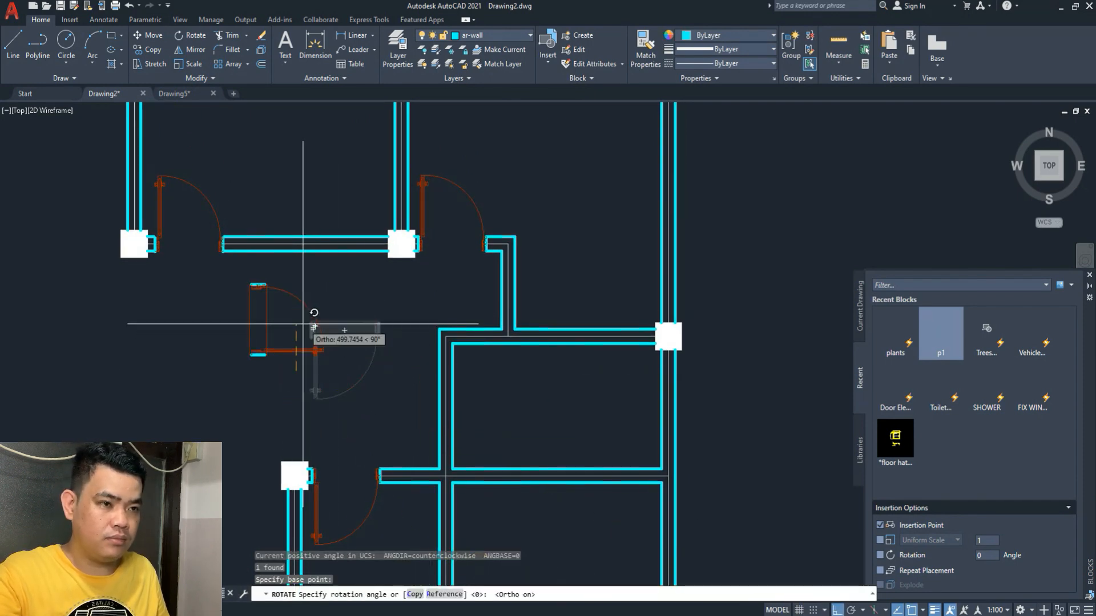
{"action": "left_click", "coordinate": [304, 318]}
- Flip the rotated door's hinge to its upper end and move it by its jamb corner into the upper small room's left wall, just below the corner
{"action": "left_click", "coordinate": [265, 331]}
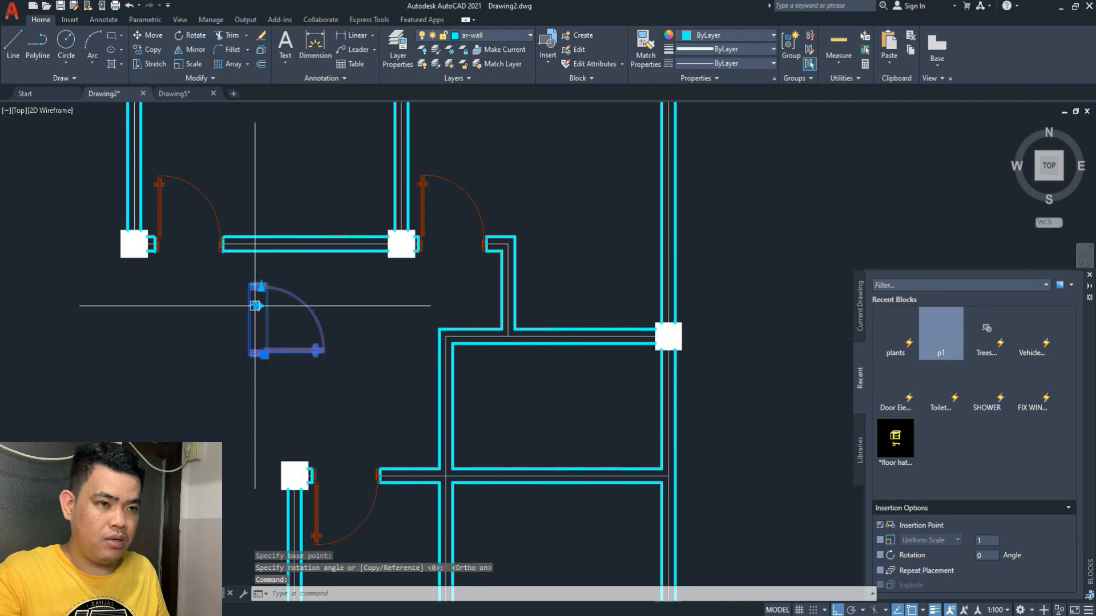
{"action": "left_click", "coordinate": [255, 306]}
{"action": "middle_click_drag", "start_coordinate": [252, 258], "coordinate": [234, 316]}
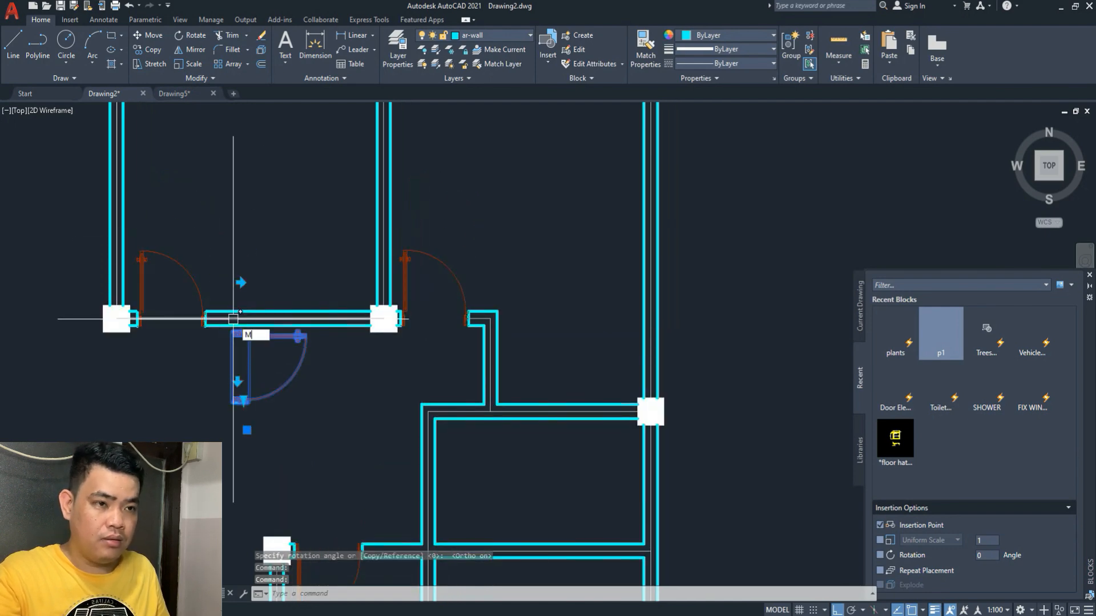
{"action": "key", "text": "Return"}
{"action": "scroll", "coordinate": [233, 318], "scroll_direction": "up", "scroll_amount": 6}
{"action": "left_click", "coordinate": [272, 266]}
{"action": "scroll", "coordinate": [283, 285], "scroll_direction": "down", "scroll_amount": 5}
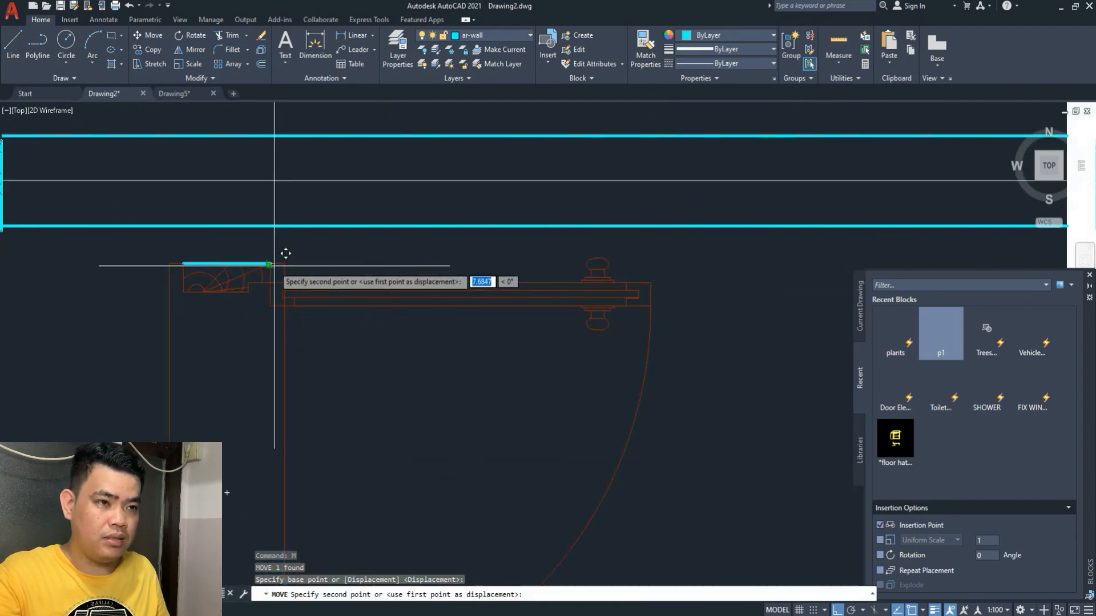
{"action": "scroll", "coordinate": [396, 349], "scroll_direction": "up", "scroll_amount": 3}
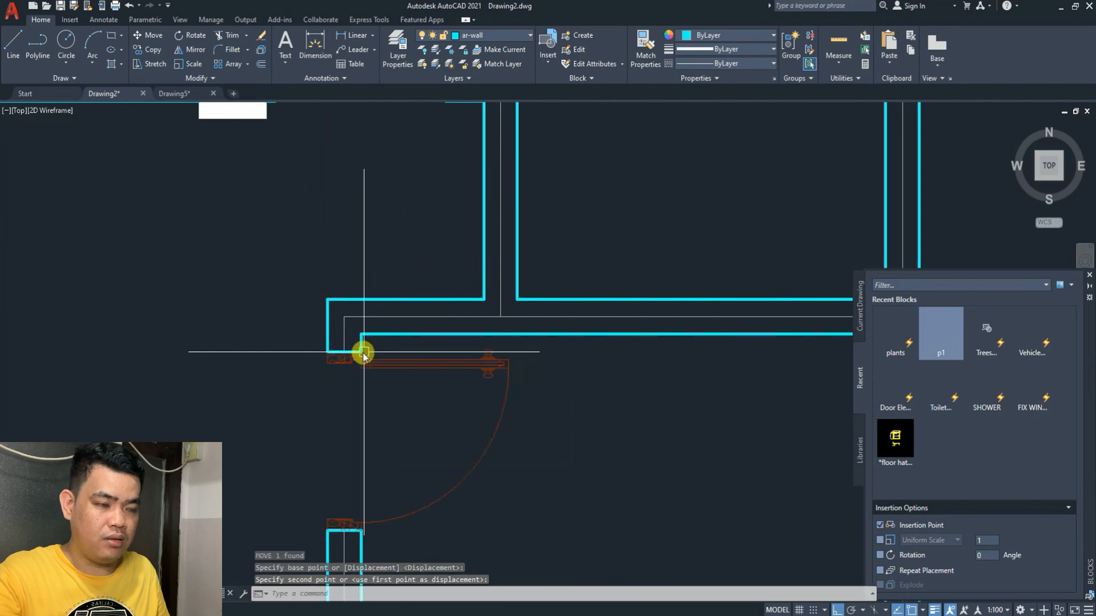
{"action": "key", "text": "Escape"}
{"action": "scroll", "coordinate": [336, 362], "scroll_direction": "down", "scroll_amount": 4}
{"action": "left_click", "coordinate": [390, 401]}
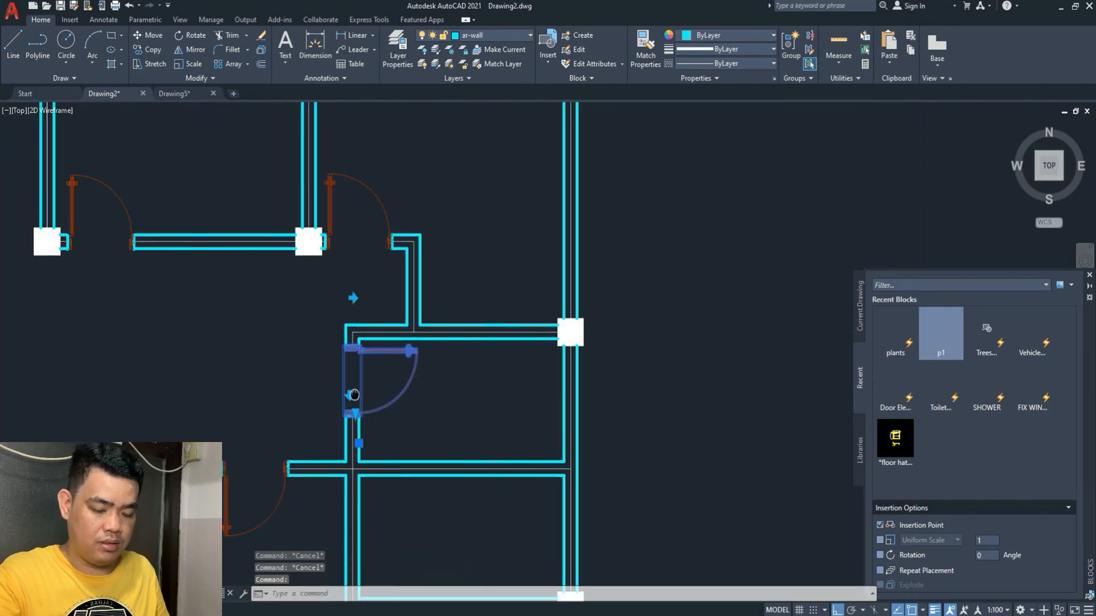
{"action": "middle_click_drag", "start_coordinate": [352, 398], "coordinate": [354, 318]}
{"action": "type", "text": "CO"}
{"action": "key", "text": "Return"}
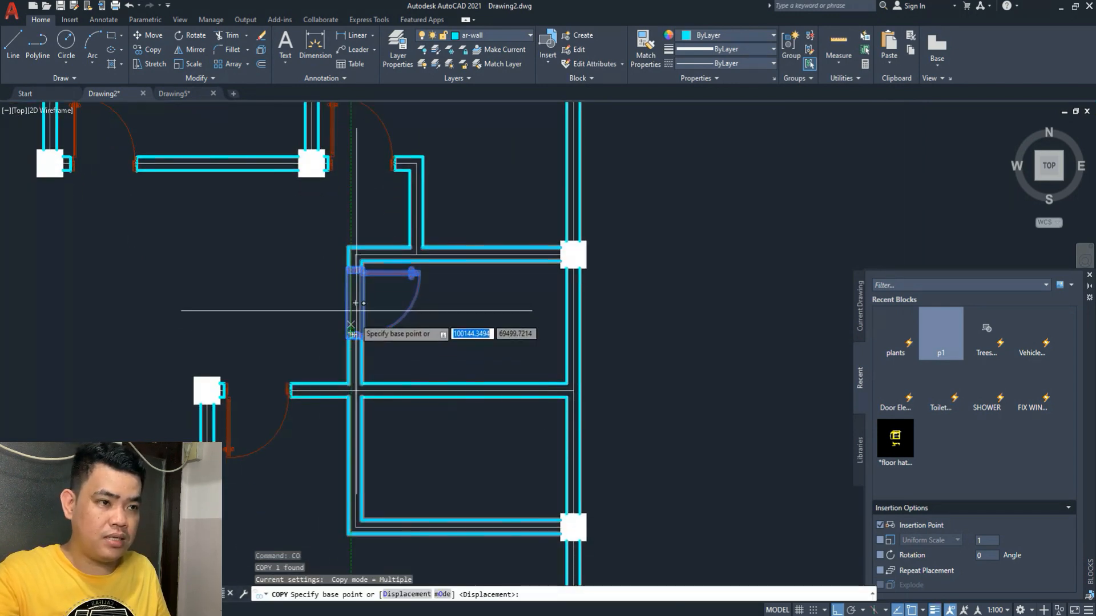
{"action": "key", "text": "Escape"}
- Copy the upper-right room's door by its upper-left jamb corner onto the lower small room's bottom wall, near its left corner
{"action": "middle_click_drag", "start_coordinate": [347, 216], "coordinate": [347, 266]}
{"action": "left_click", "coordinate": [331, 198]}
{"action": "scroll", "coordinate": [331, 198], "scroll_direction": "up", "scroll_amount": 8}
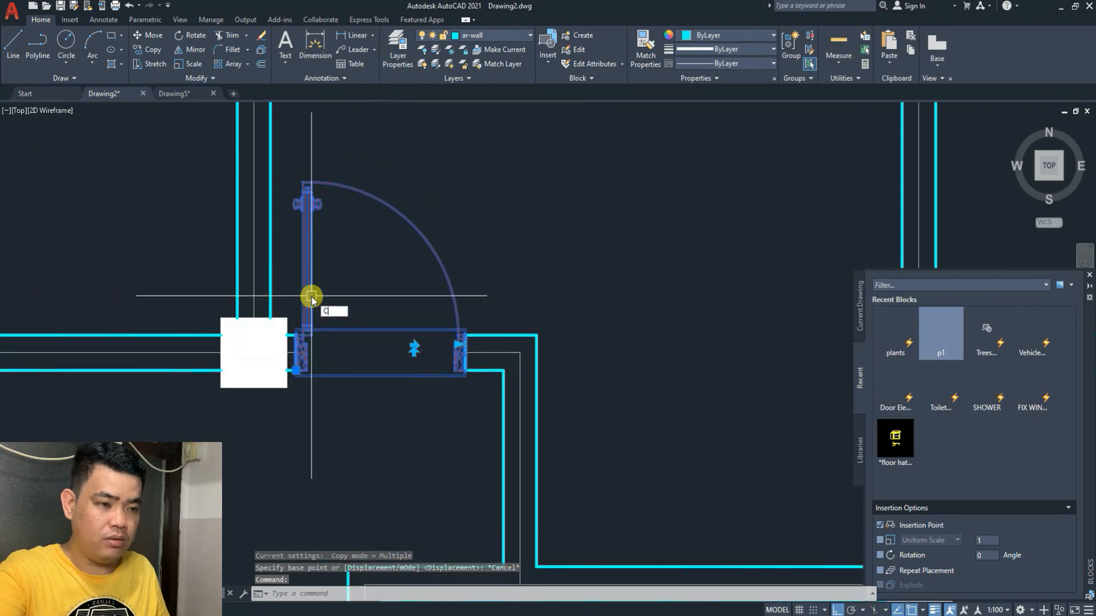
{"action": "type", "text": "CO"}
{"action": "key", "text": "Return"}
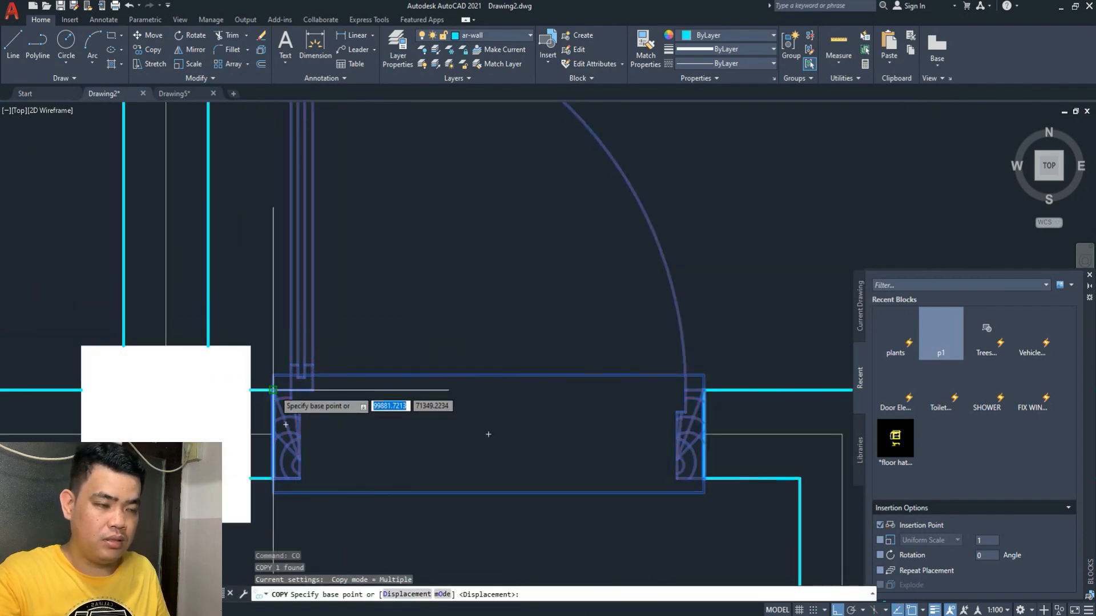
{"action": "left_click", "coordinate": [273, 390]}
{"action": "scroll", "coordinate": [286, 388], "scroll_direction": "down", "scroll_amount": 6}
{"action": "scroll", "coordinate": [308, 399], "scroll_direction": "up", "scroll_amount": 4}
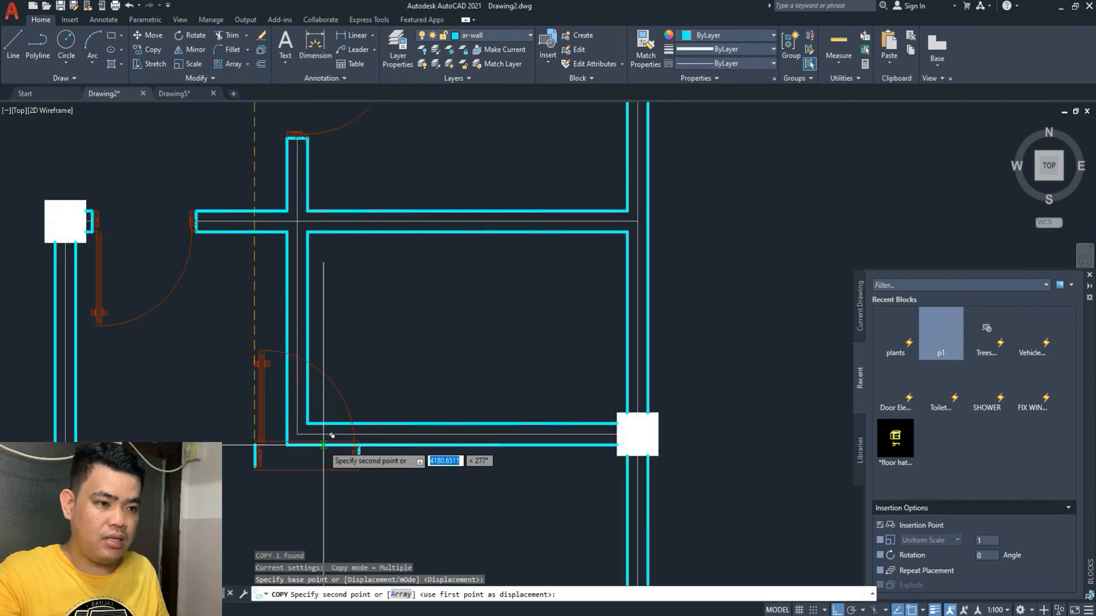
{"action": "left_click", "coordinate": [324, 446]}
{"action": "key", "text": "Escape"}
- Move the copied door by its lower-left jamb corner so it sits within the thickness of the lower small room's bottom wall
{"action": "left_click", "coordinate": [336, 411]}
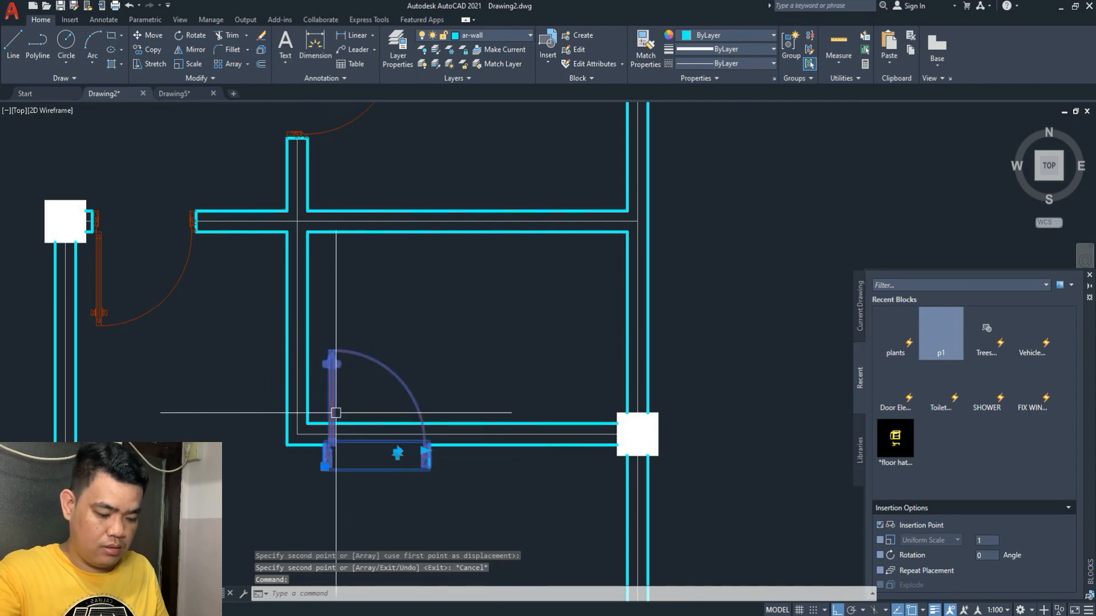
{"action": "scroll", "coordinate": [349, 483], "scroll_direction": "up", "scroll_amount": 3}
{"action": "type", "text": "m"}
{"action": "key", "text": "Return"}
{"action": "scroll", "coordinate": [314, 469], "scroll_direction": "up", "scroll_amount": 4}
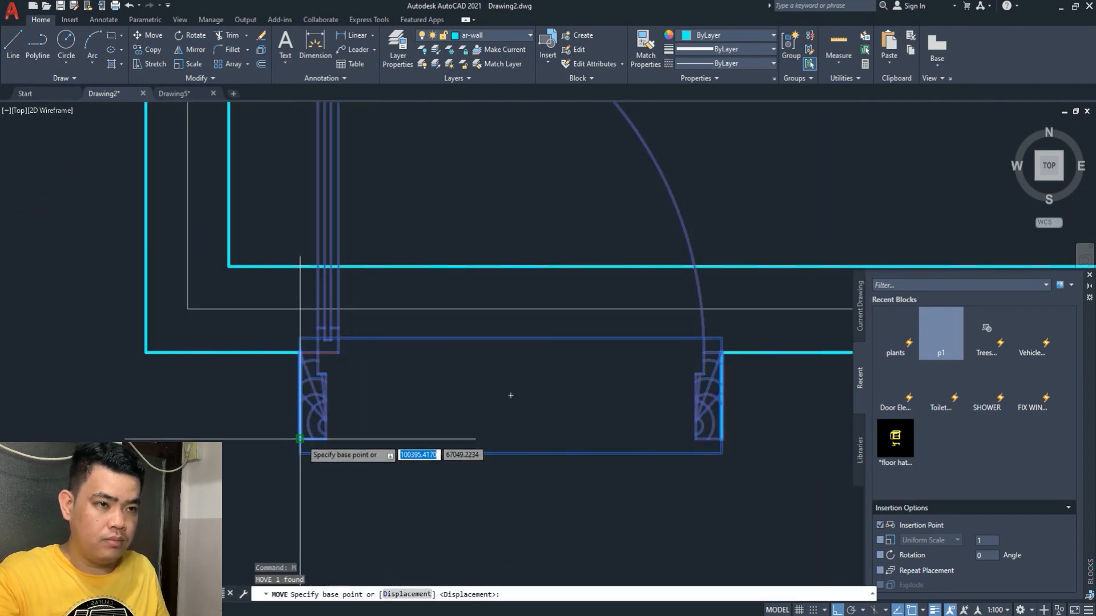
{"action": "left_click", "coordinate": [300, 439]}
{"action": "key", "text": "Escape"}
{"action": "key", "text": "Escape"}
{"action": "scroll", "coordinate": [282, 365], "scroll_direction": "down", "scroll_amount": 5}
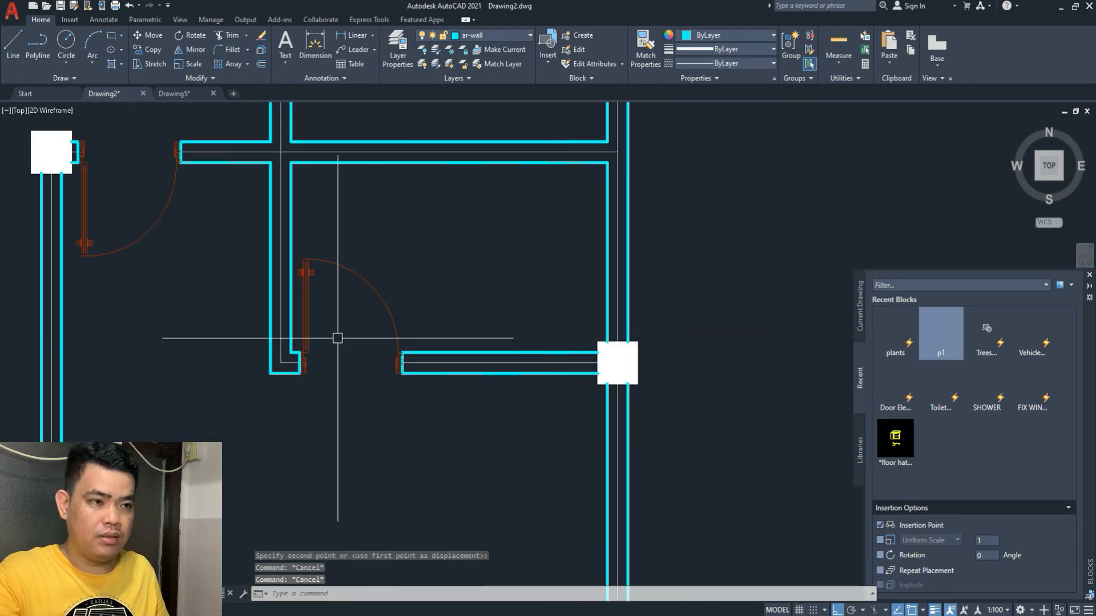
- Set the width of the door in the lower small room's bottom wall to 600
{"action": "left_click", "coordinate": [383, 353]}
{"action": "left_click", "coordinate": [394, 358]}
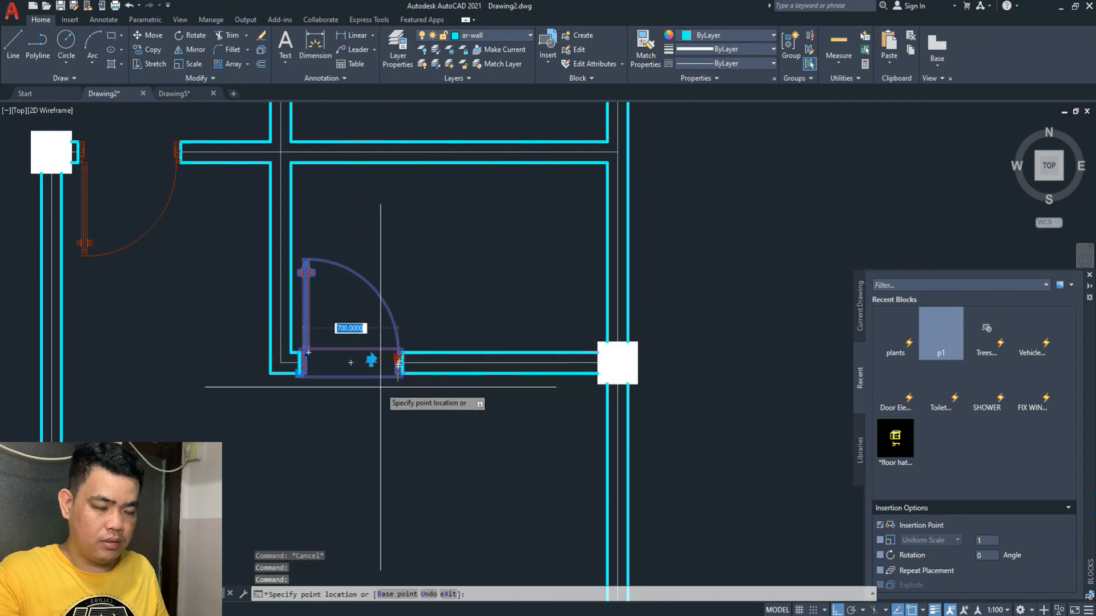
{"action": "scroll", "coordinate": [385, 390], "scroll_direction": "up", "scroll_amount": 2}
{"action": "scroll", "coordinate": [384, 393], "scroll_direction": "down", "scroll_amount": 2}
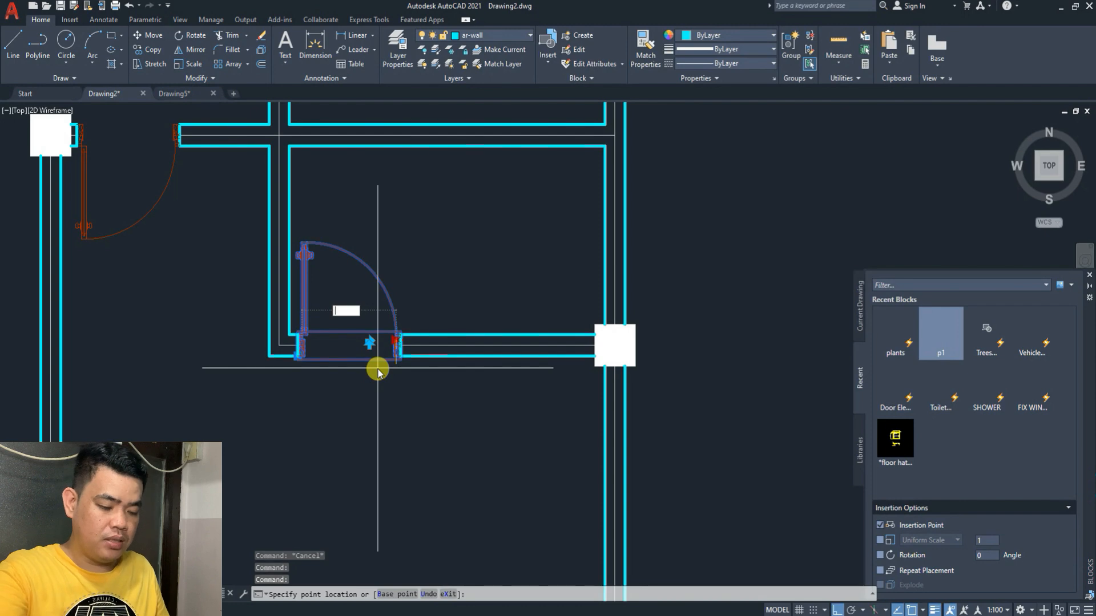
{"action": "key", "text": "Return"}
{"action": "scroll", "coordinate": [369, 379], "scroll_direction": "down", "scroll_amount": 2}
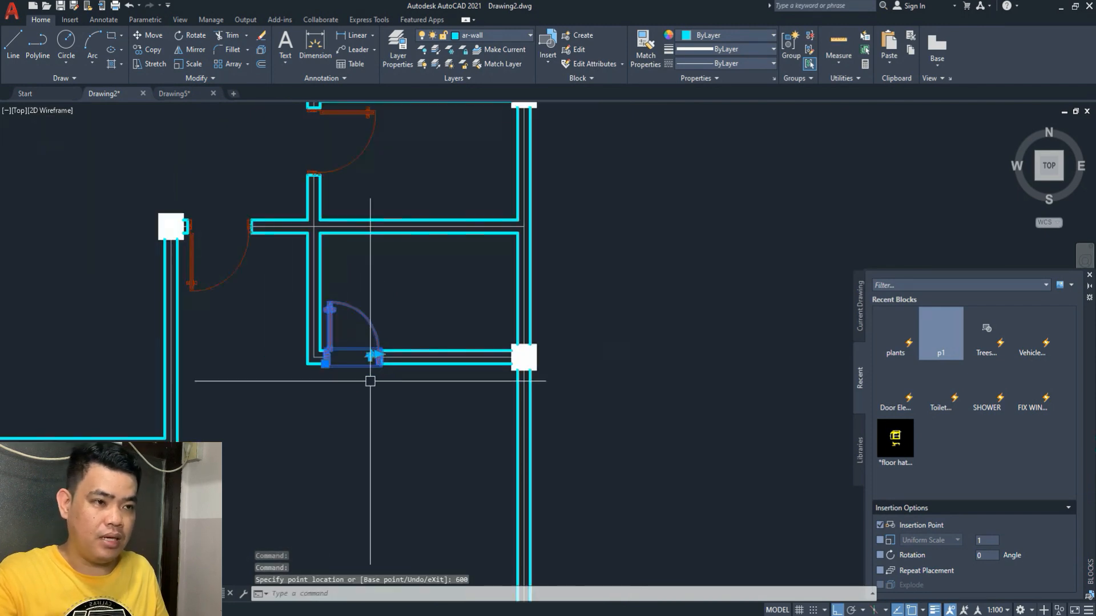
{"action": "middle_click_drag", "start_coordinate": [325, 280], "coordinate": [335, 419]}
{"action": "key", "text": "Escape"}
- Set the width of the door in the upper small room's left wall to 600
{"action": "scroll", "coordinate": [335, 310], "scroll_direction": "up", "scroll_amount": 2}
{"action": "left_click", "coordinate": [343, 313]}
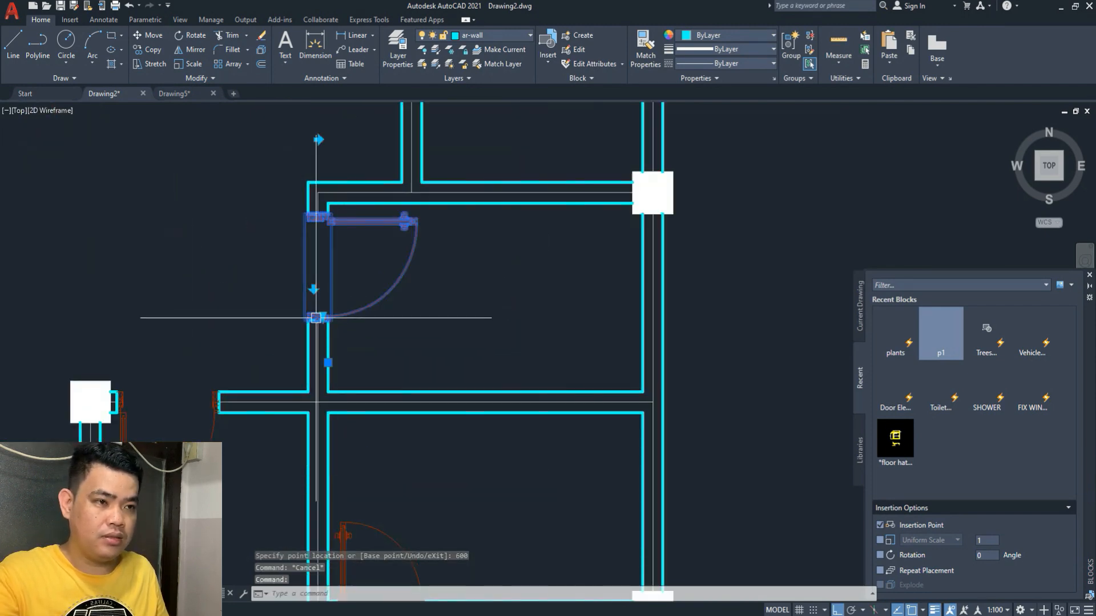
{"action": "left_click", "coordinate": [322, 317]}
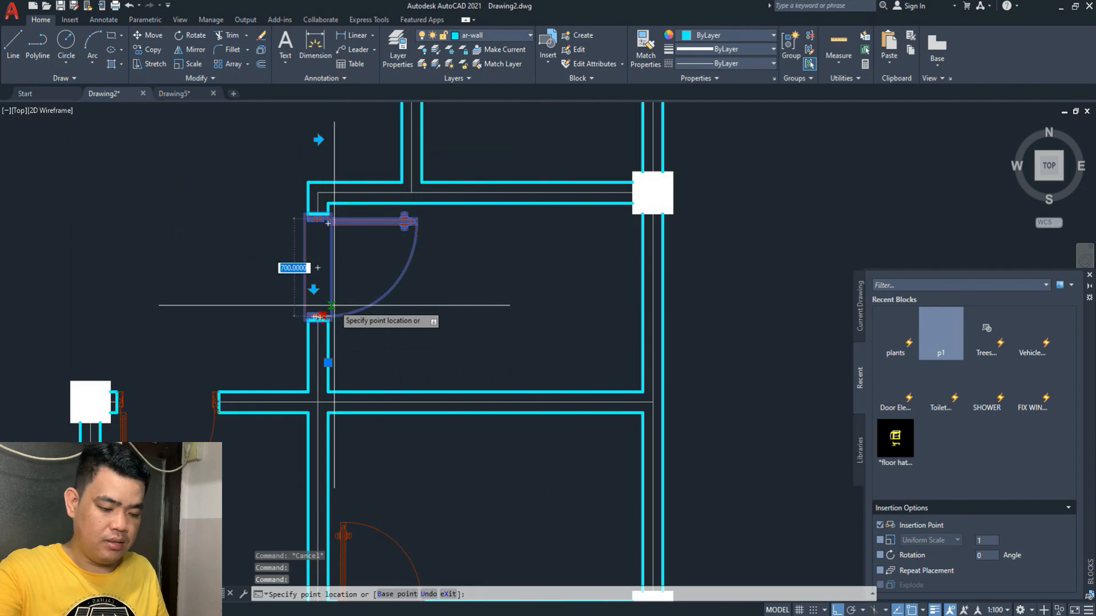
{"action": "type", "text": "600"}
{"action": "key", "text": "Return"}
{"action": "scroll", "coordinate": [334, 306], "scroll_direction": "down", "scroll_amount": 2}
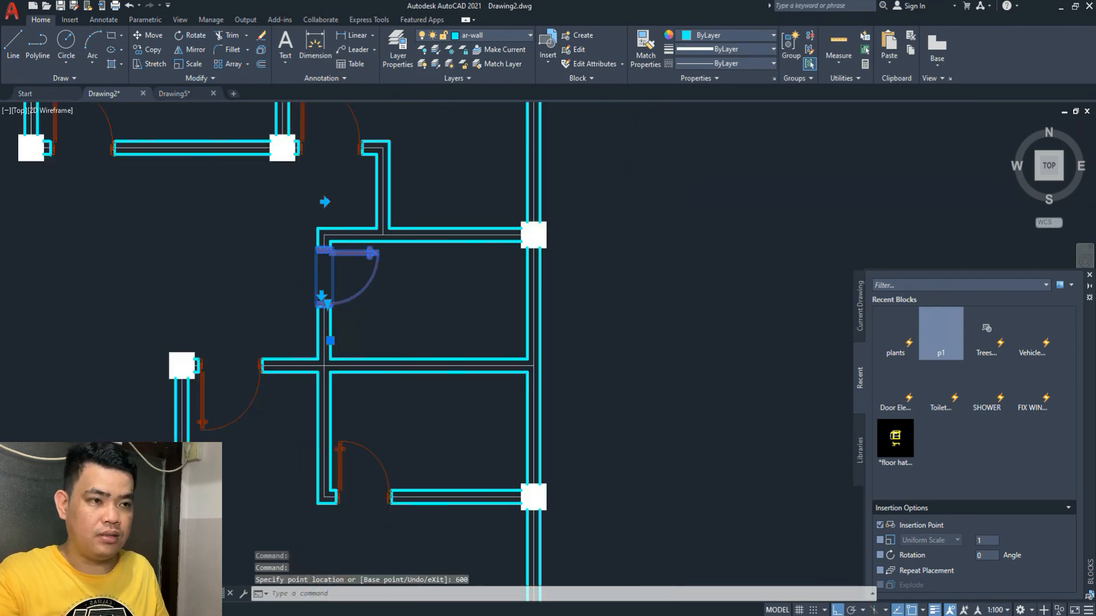
{"action": "key", "text": "Escape"}
- Review the door placement across the whole floor plan and the symbol library beside it
{"action": "scroll", "coordinate": [295, 434], "scroll_direction": "down", "scroll_amount": 2}
{"action": "middle_click_drag", "start_coordinate": [297, 407], "coordinate": [334, 346]}
{"action": "scroll", "coordinate": [370, 249], "scroll_direction": "up", "scroll_amount": 2}
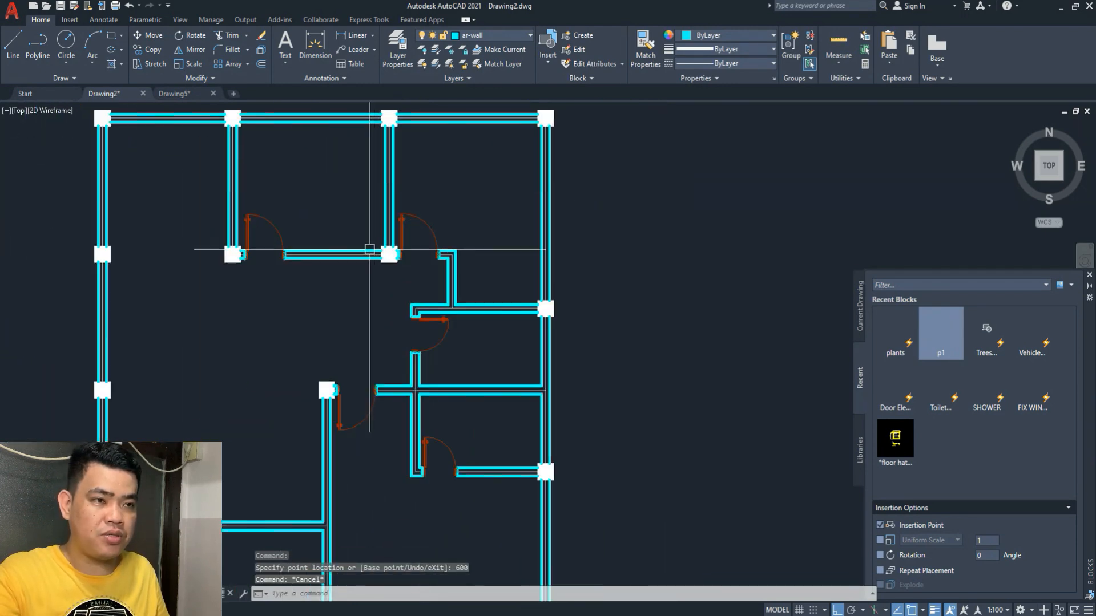
{"action": "middle_click_drag", "start_coordinate": [267, 361], "coordinate": [286, 338]}
{"action": "middle_click_drag", "start_coordinate": [237, 391], "coordinate": [252, 368]}
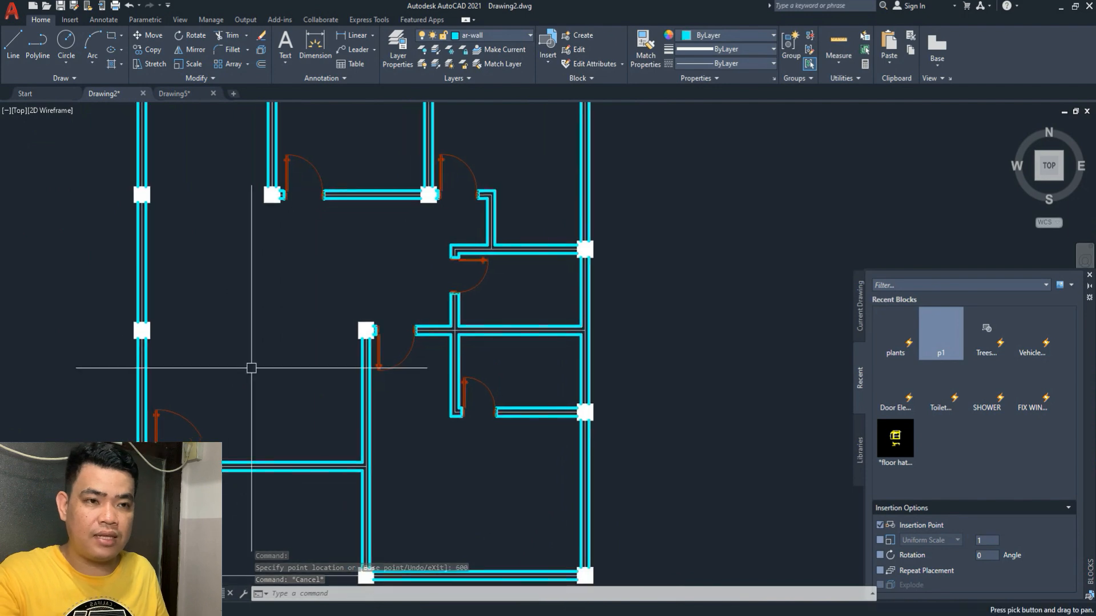
{"action": "scroll", "coordinate": [251, 367], "scroll_direction": "down", "scroll_amount": 2}
{"action": "middle_click_drag", "start_coordinate": [181, 394], "coordinate": [230, 393]}
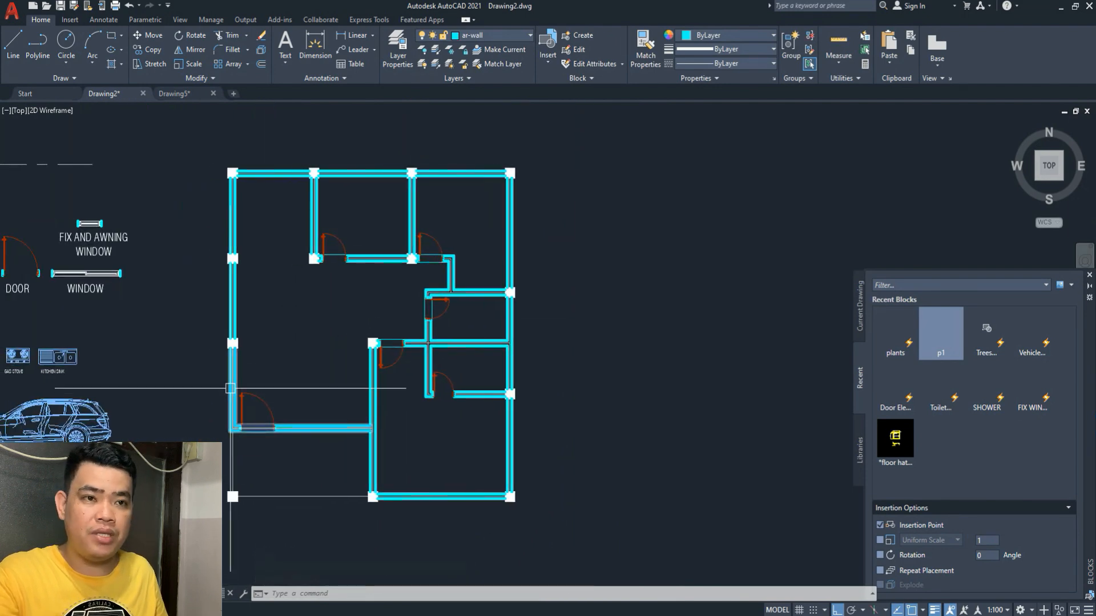
{"action": "middle_click_drag", "start_coordinate": [125, 373], "coordinate": [247, 367]}
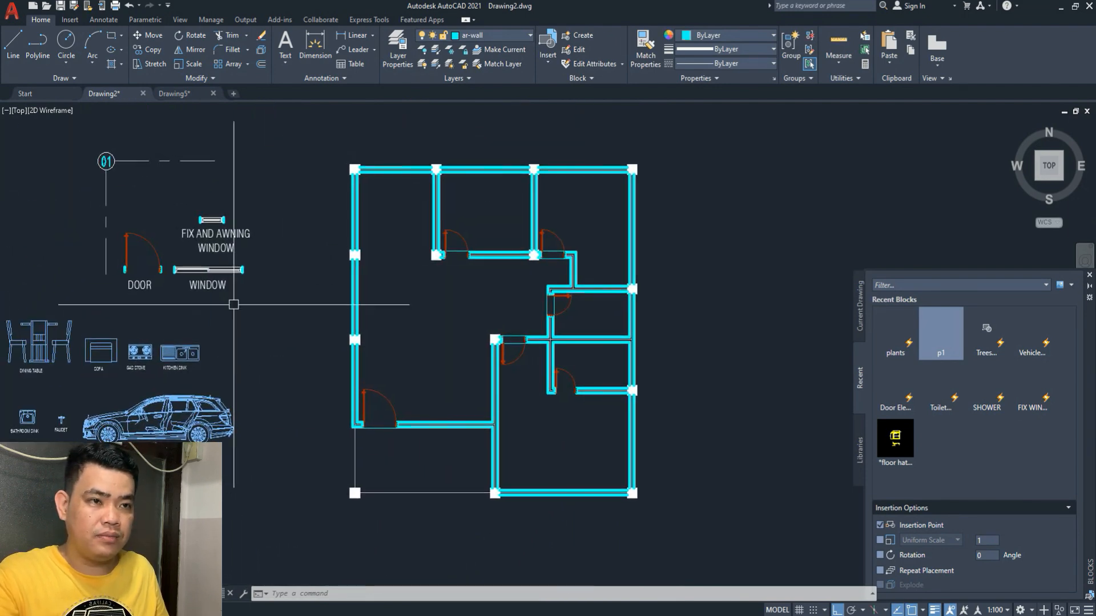
- Copy the sliding WINDOW symbol from the library by its lower-edge midpoint to the middle of the lower-right room's bottom wall
{"action": "scroll", "coordinate": [194, 268], "scroll_direction": "up", "scroll_amount": 4}
{"action": "left_click", "coordinate": [214, 261]}
{"action": "scroll", "coordinate": [214, 261], "scroll_direction": "up", "scroll_amount": 2}
{"action": "middle_click_drag", "start_coordinate": [189, 278], "coordinate": [154, 290]}
{"action": "scroll", "coordinate": [173, 310], "scroll_direction": "down", "scroll_amount": 2}
{"action": "type", "text": "o"}
{"action": "key", "text": "Return"}
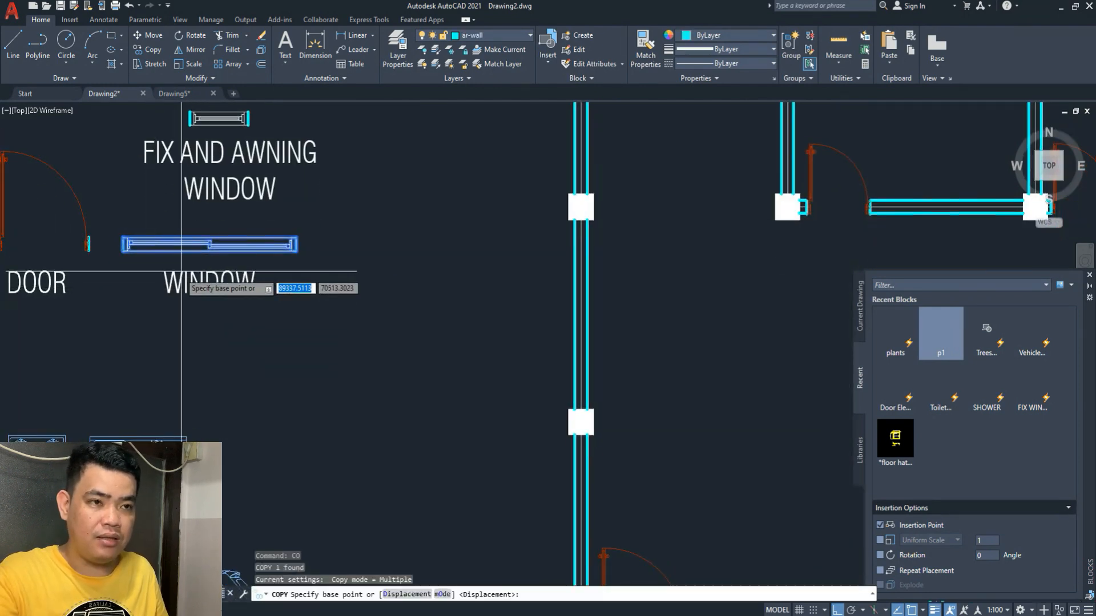
{"action": "scroll", "coordinate": [220, 251], "scroll_direction": "up", "scroll_amount": 3}
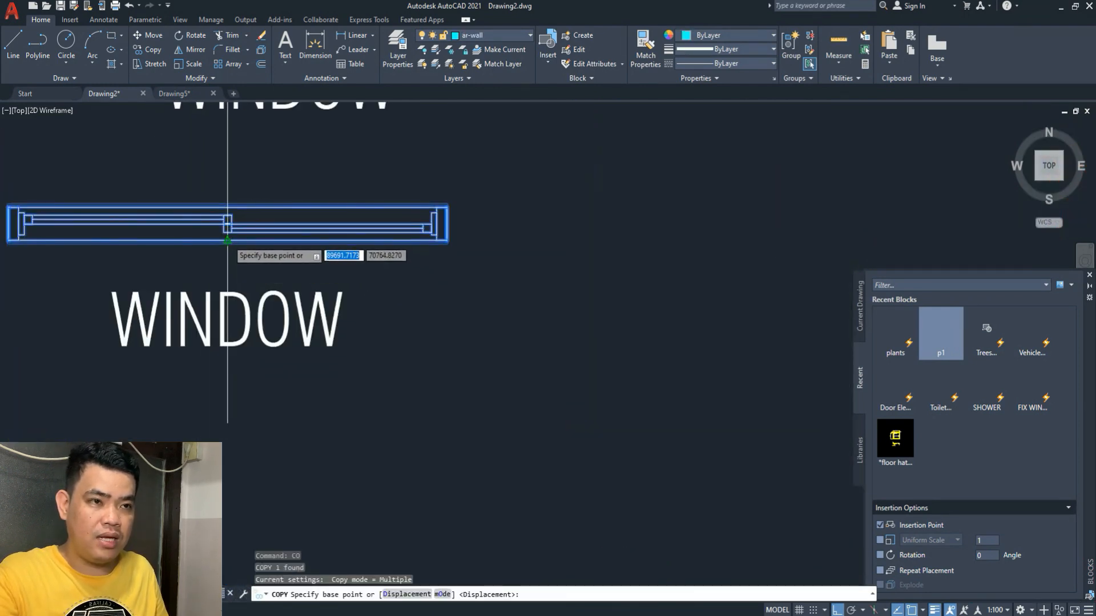
{"action": "left_click", "coordinate": [227, 240]}
{"action": "scroll", "coordinate": [221, 239], "scroll_direction": "down", "scroll_amount": 4}
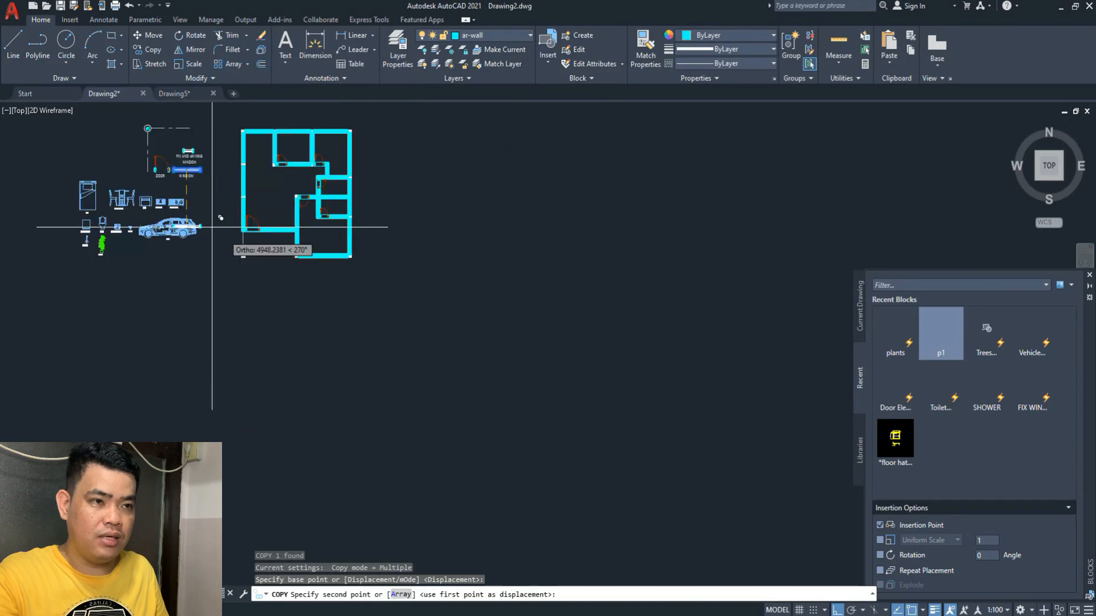
{"action": "scroll", "coordinate": [318, 269], "scroll_direction": "up", "scroll_amount": 5}
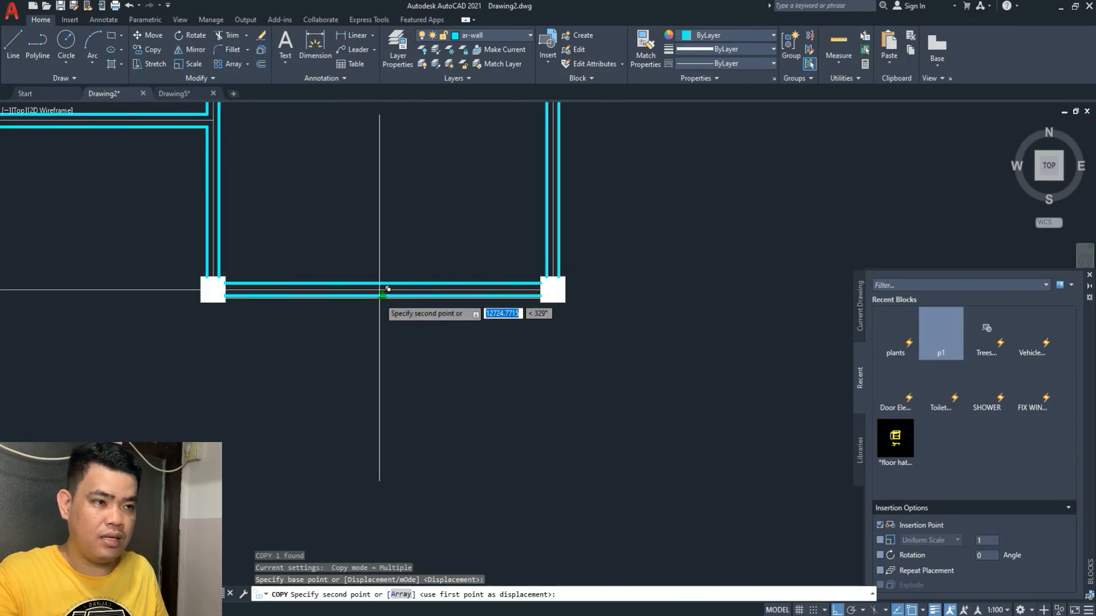
{"action": "left_click", "coordinate": [379, 297]}
{"action": "key", "text": "Escape"}
{"action": "scroll", "coordinate": [342, 301], "scroll_direction": "up", "scroll_amount": 3}
{"action": "key", "text": "Escape"}
{"action": "scroll", "coordinate": [286, 344], "scroll_direction": "down", "scroll_amount": 3}
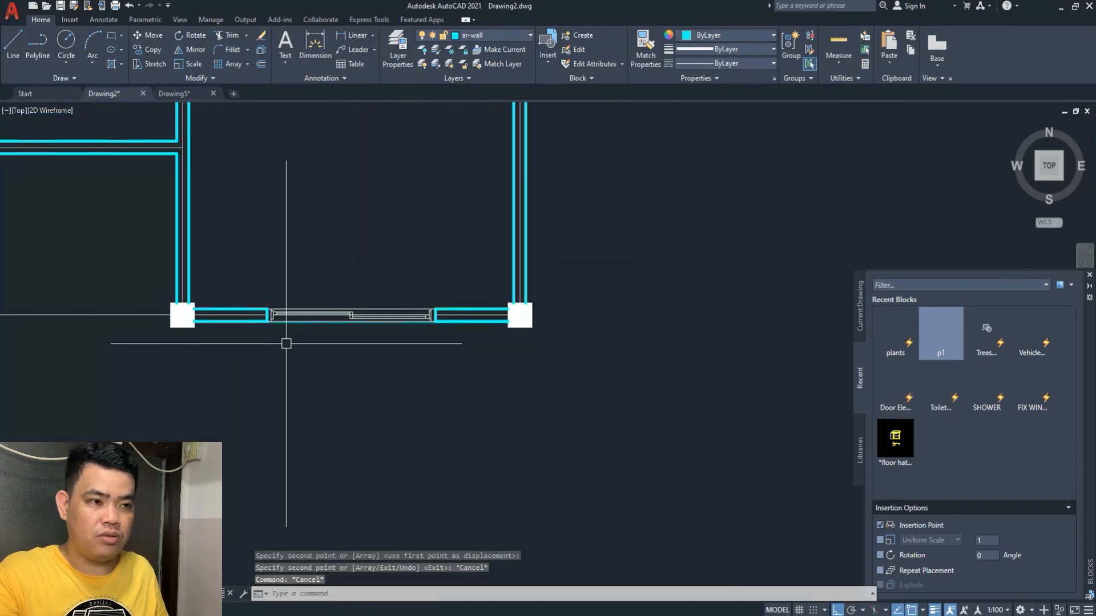
- Copy the bottom wall's window by its lower-edge midpoint into the outer top walls of the two upper rooms with doors
{"action": "scroll", "coordinate": [287, 343], "scroll_direction": "down", "scroll_amount": 4}
{"action": "scroll", "coordinate": [291, 399], "scroll_direction": "up", "scroll_amount": 2}
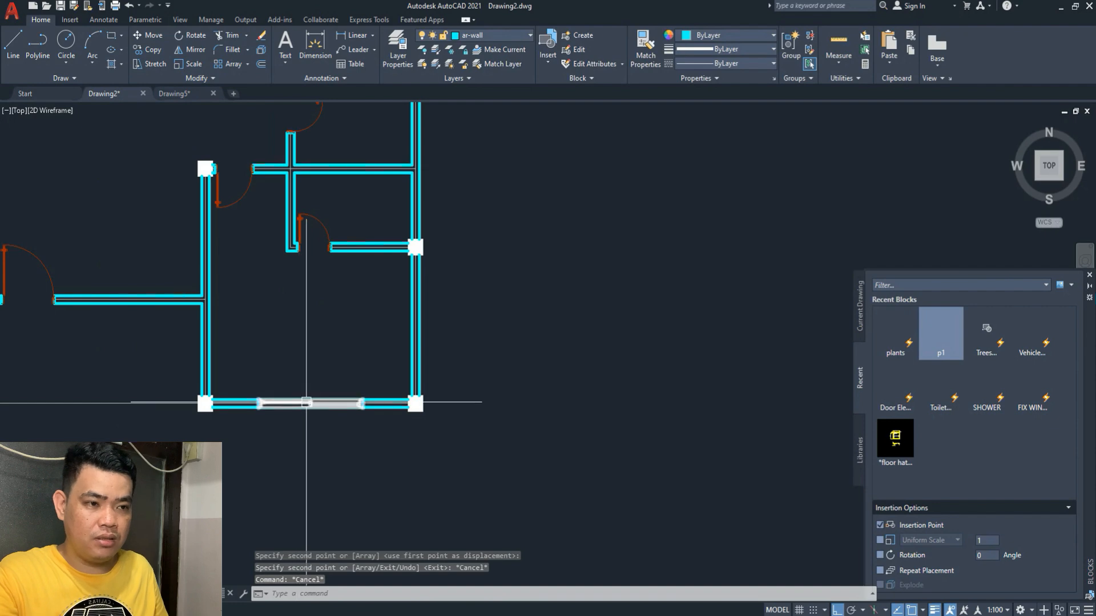
{"action": "left_click", "coordinate": [306, 403]}
{"action": "scroll", "coordinate": [303, 404], "scroll_direction": "up", "scroll_amount": 4}
{"action": "key", "text": "Return"}
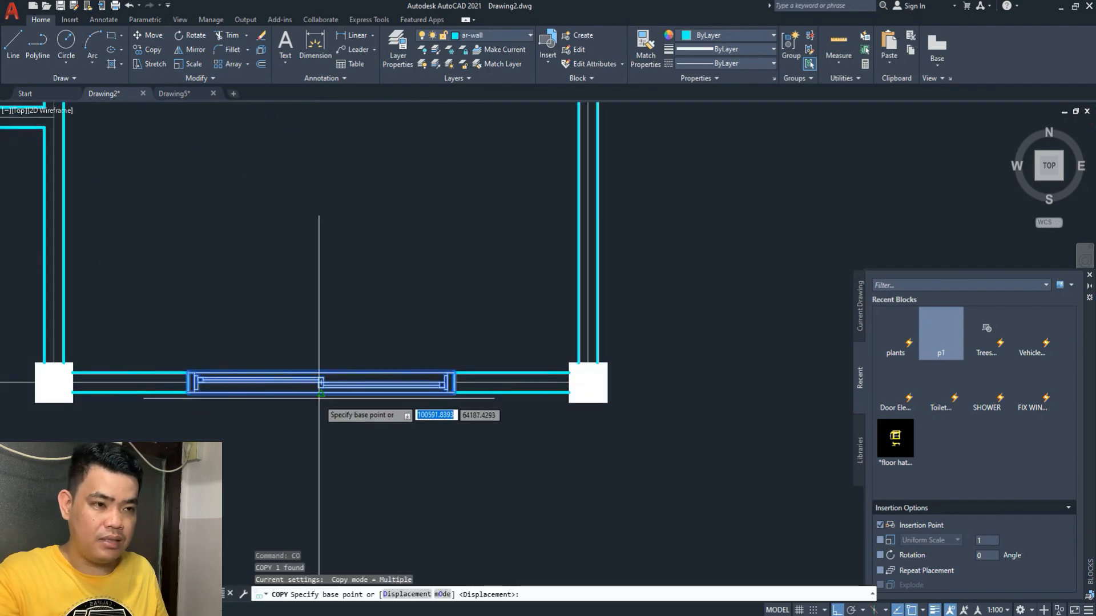
{"action": "scroll", "coordinate": [317, 404], "scroll_direction": "up", "scroll_amount": 2}
{"action": "left_click", "coordinate": [275, 381]}
{"action": "scroll", "coordinate": [276, 381], "scroll_direction": "down", "scroll_amount": 5}
{"action": "scroll", "coordinate": [291, 238], "scroll_direction": "up", "scroll_amount": 4}
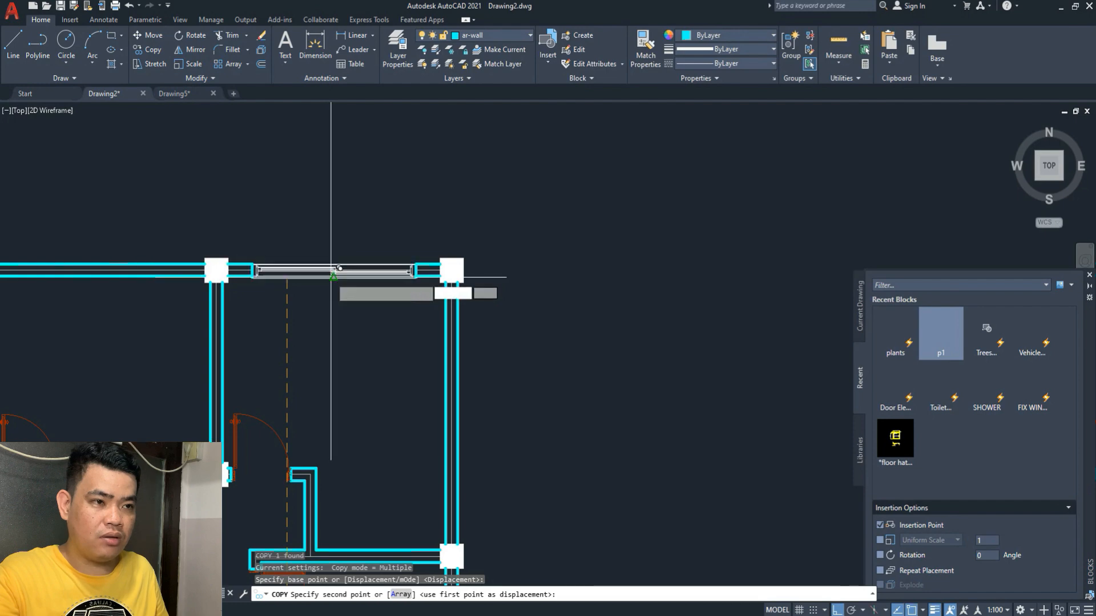
{"action": "left_click", "coordinate": [331, 277]}
{"action": "scroll", "coordinate": [288, 274], "scroll_direction": "down", "scroll_amount": 3}
{"action": "scroll", "coordinate": [232, 311], "scroll_direction": "up", "scroll_amount": 3}
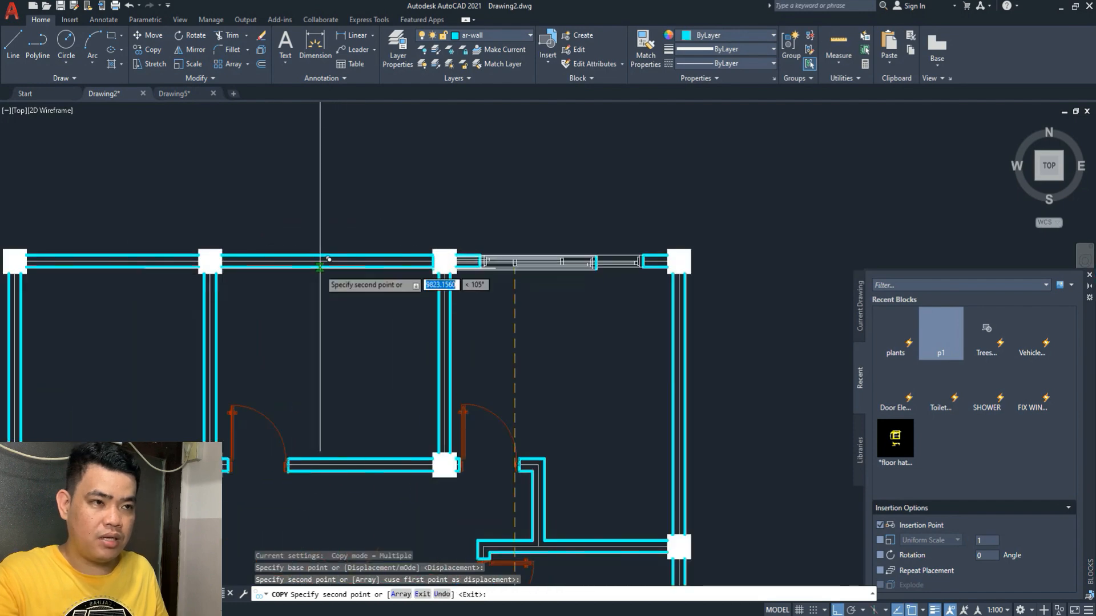
{"action": "left_click", "coordinate": [328, 262]}
- Place another copy of the window in the front wall beside the entrance door, centred on the wall segment
{"action": "scroll", "coordinate": [345, 213], "scroll_direction": "down", "scroll_amount": 2}
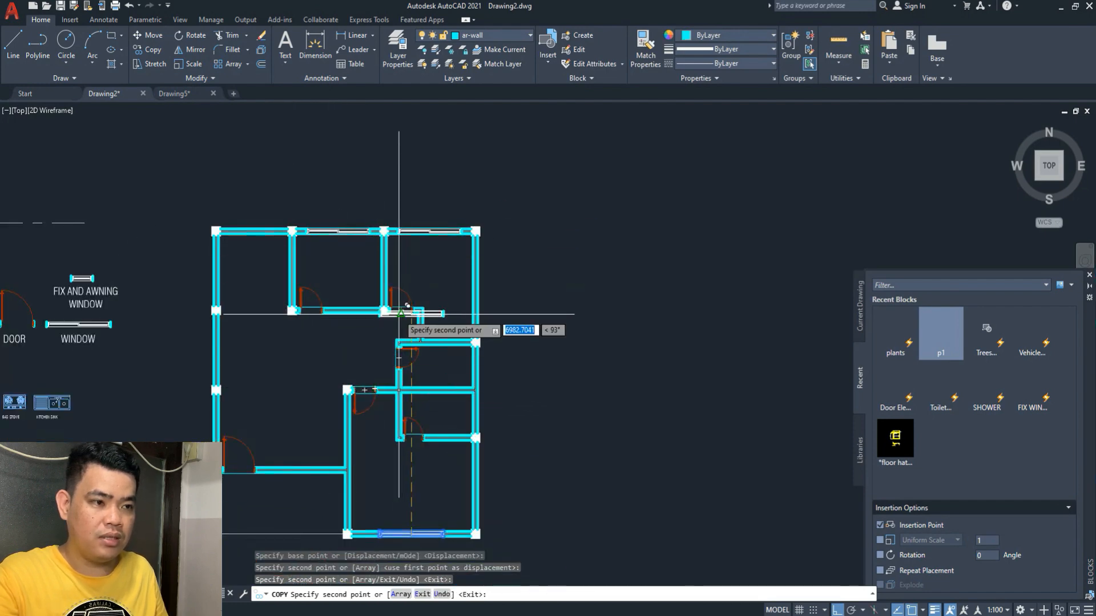
{"action": "scroll", "coordinate": [286, 343], "scroll_direction": "up", "scroll_amount": 4}
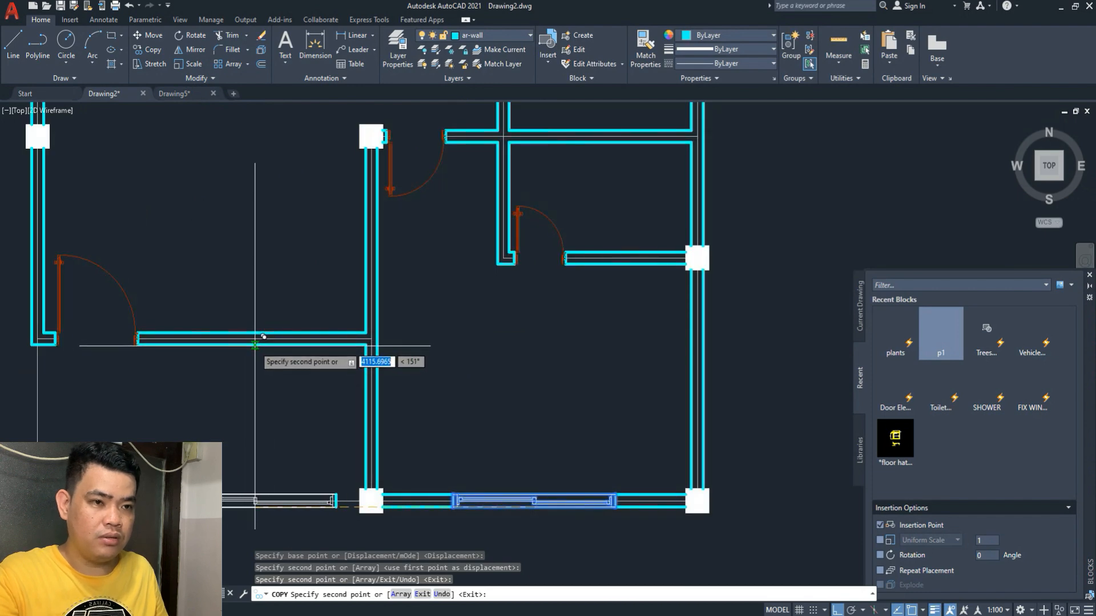
{"action": "left_click", "coordinate": [255, 346]}
- Place one more window copy in the open space outside the plan, to the right of the lower-right room
{"action": "scroll", "coordinate": [286, 399], "scroll_direction": "down", "scroll_amount": 3}
{"action": "scroll", "coordinate": [319, 392], "scroll_direction": "up", "scroll_amount": 3}
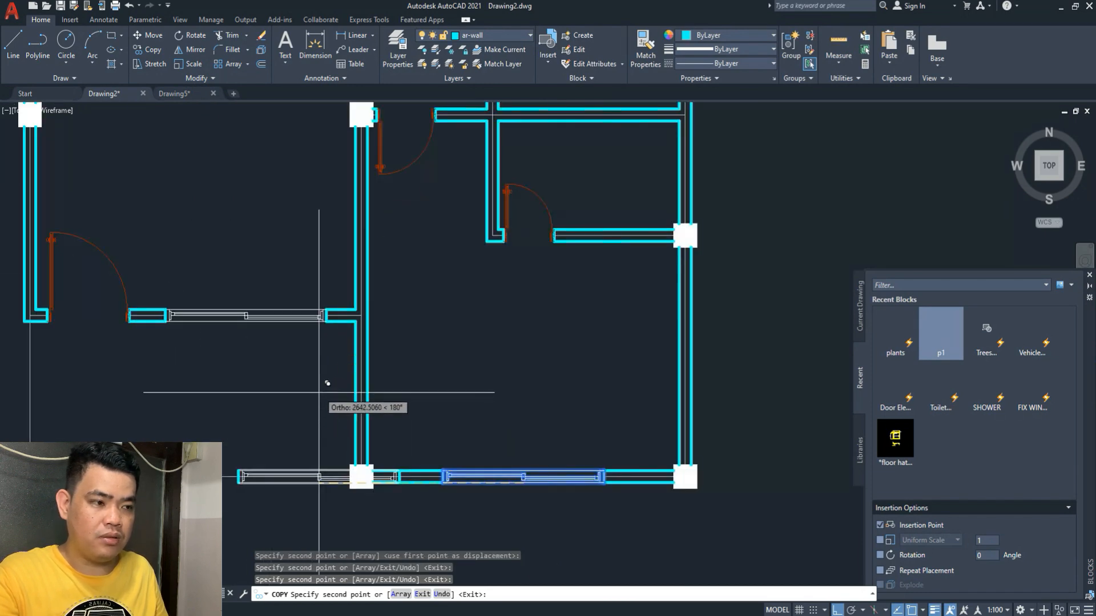
{"action": "scroll", "coordinate": [311, 381], "scroll_direction": "down", "scroll_amount": 4}
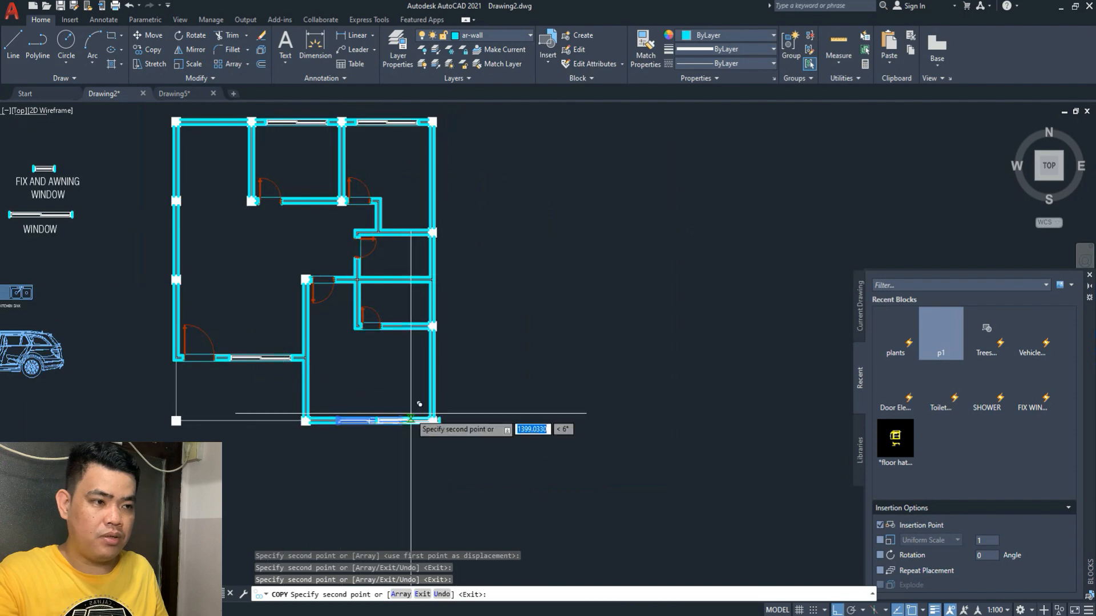
{"action": "scroll", "coordinate": [475, 413], "scroll_direction": "up", "scroll_amount": 2}
{"action": "left_click", "coordinate": [542, 427]}
{"action": "key", "text": "Escape"}
- Rotate the free-standing window copy by 90° so it runs vertically
{"action": "left_click", "coordinate": [548, 464]}
{"action": "left_click", "coordinate": [532, 404]}
{"action": "scroll", "coordinate": [534, 412], "scroll_direction": "up", "scroll_amount": 2}
{"action": "middle_click_drag", "start_coordinate": [520, 412], "coordinate": [428, 361]}
{"action": "type", "text": "RO"}
{"action": "key", "text": "space"}
{"action": "left_click", "coordinate": [434, 406]}
{"action": "left_click", "coordinate": [423, 293]}
- Copy the vertical window by its left-edge midpoint into the lower-right room's outer right wall, between the two columns
{"action": "left_click", "coordinate": [454, 355]}
{"action": "type", "text": "CO"}
{"action": "key", "text": "space"}
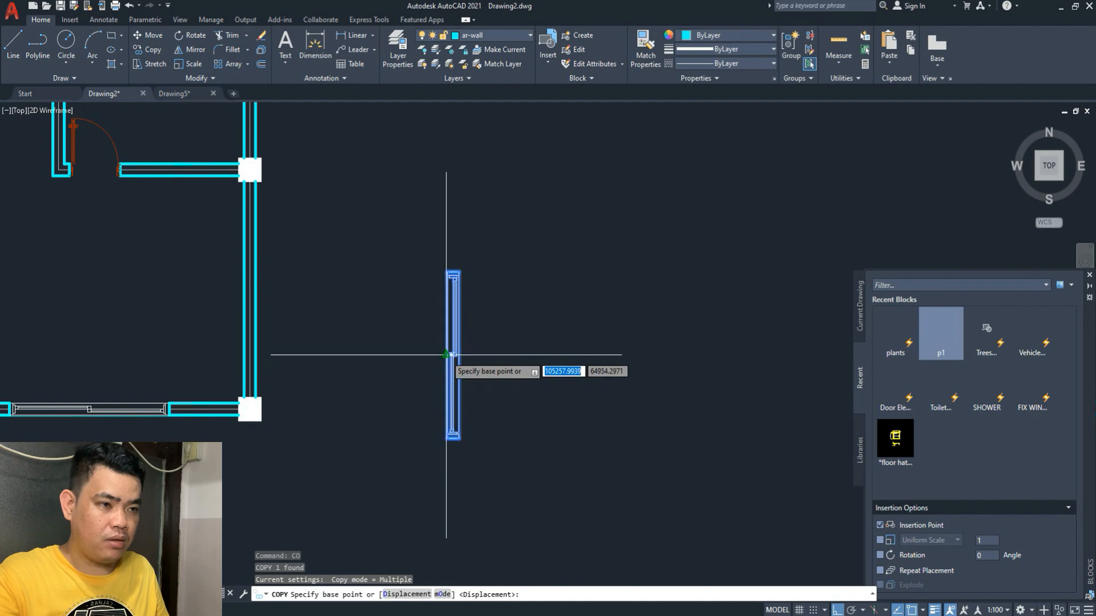
{"action": "left_click", "coordinate": [452, 354]}
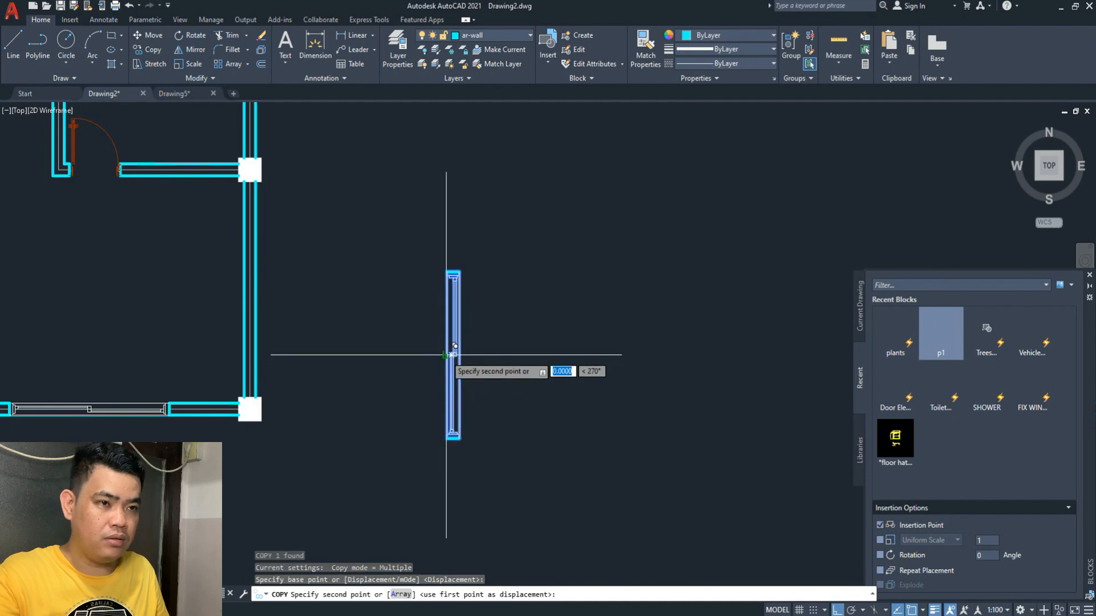
{"action": "left_click", "coordinate": [250, 289]}
{"action": "scroll", "coordinate": [250, 289], "scroll_direction": "down", "scroll_amount": 3}
{"action": "scroll", "coordinate": [294, 308], "scroll_direction": "up", "scroll_amount": 6}
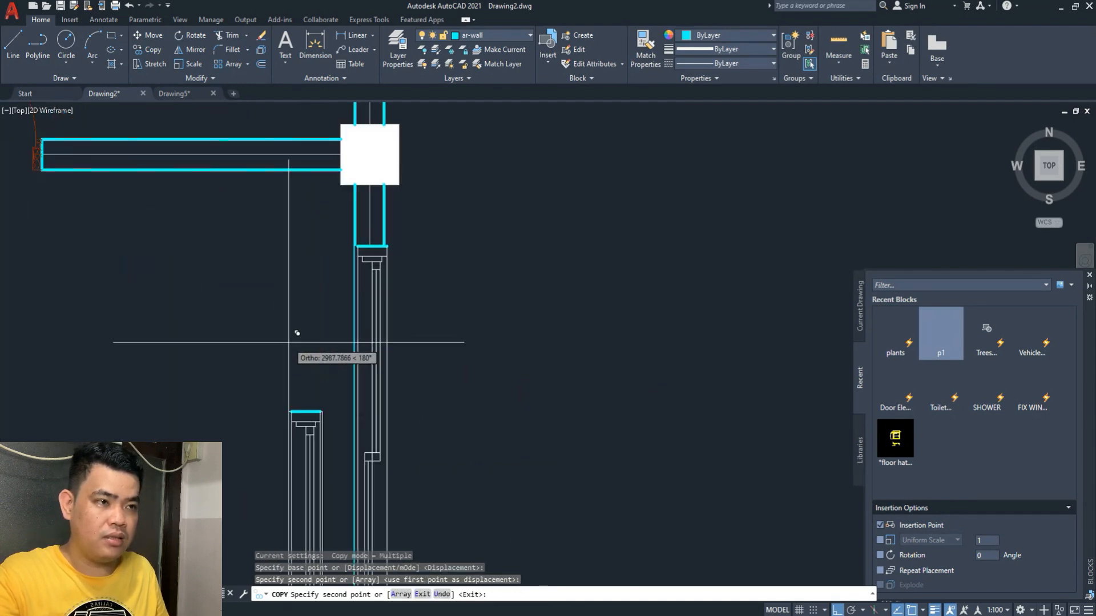
{"action": "key", "text": "Escape"}
{"action": "scroll", "coordinate": [355, 244], "scroll_direction": "up", "scroll_amount": 8}
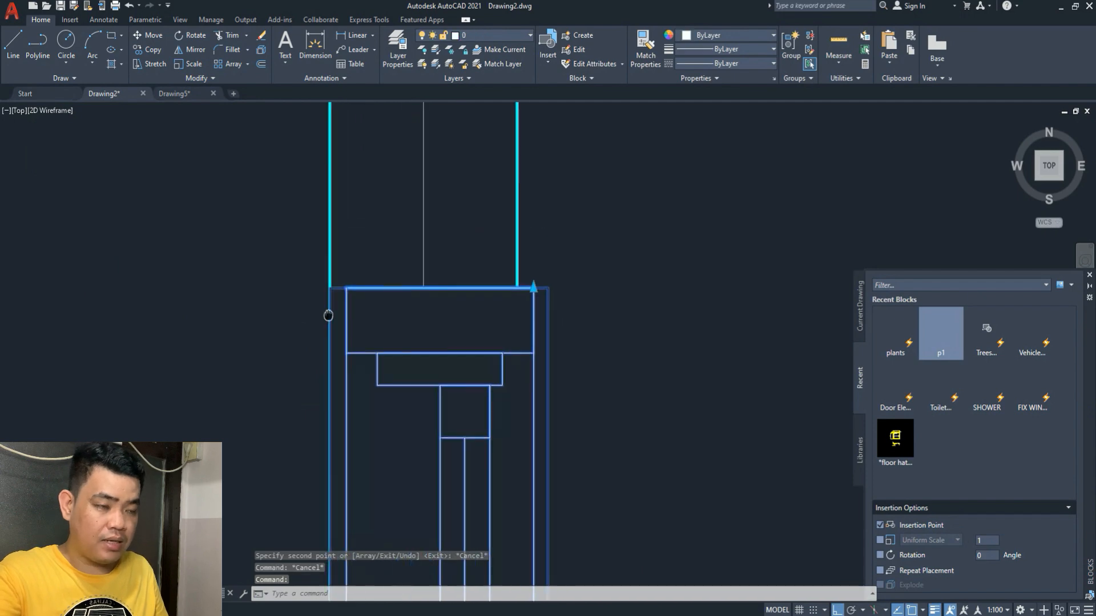
- Move the vertical window in the lower-right room's outer right wall so its frame corner sits flush with the wall lines
{"action": "type", "text": "m"}
{"action": "key", "text": "Return"}
{"action": "left_click", "coordinate": [346, 294]}
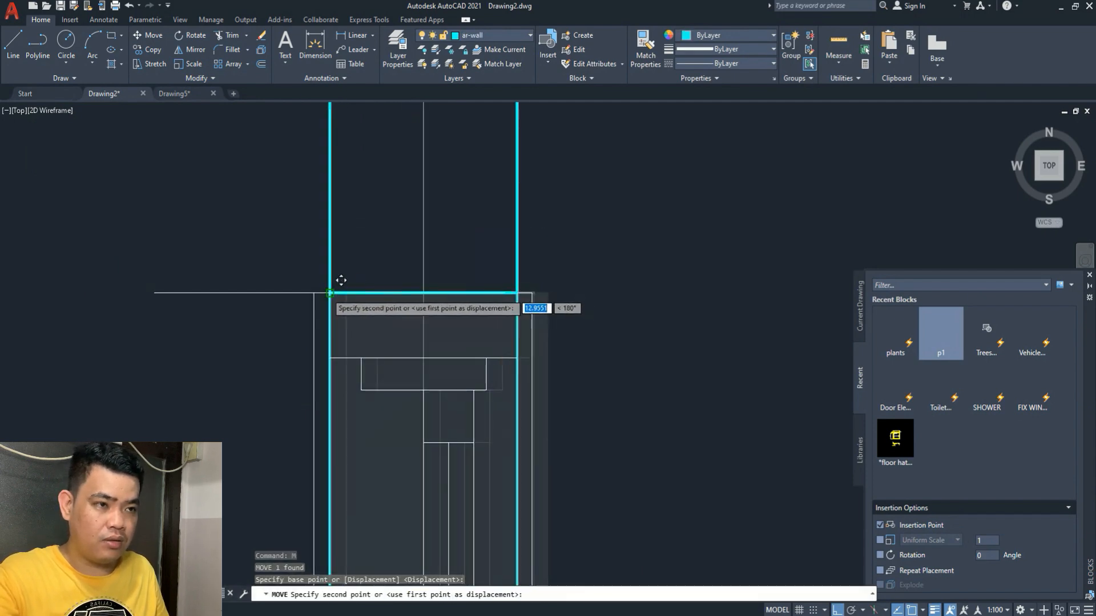
{"action": "key", "text": "Escape"}
{"action": "scroll", "coordinate": [331, 294], "scroll_direction": "down", "scroll_amount": 8}
{"action": "left_click", "coordinate": [332, 361]}
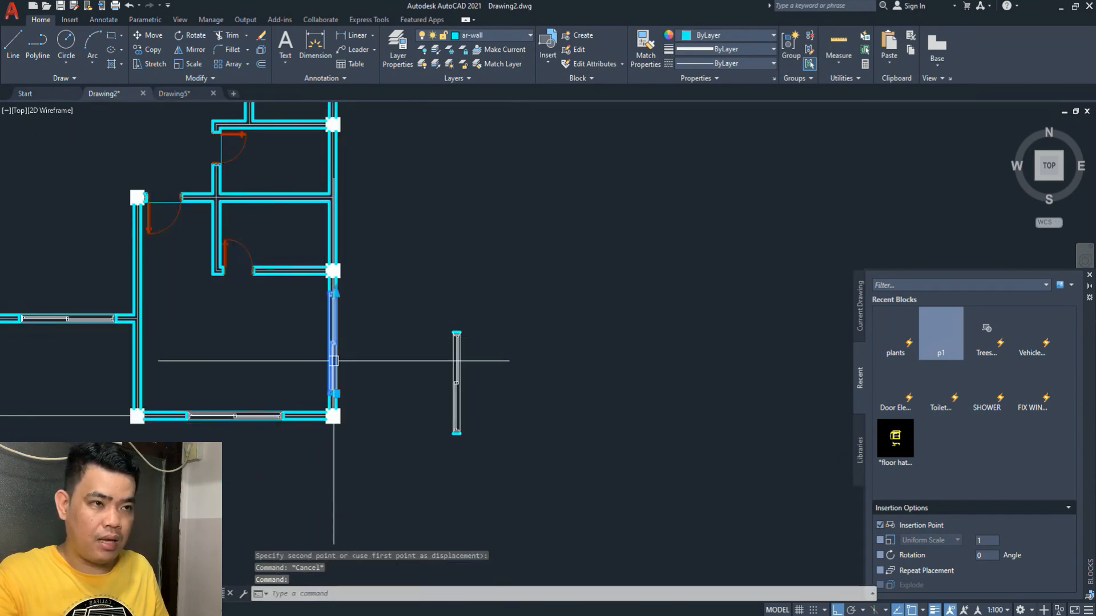
{"action": "scroll", "coordinate": [333, 363], "scroll_direction": "up", "scroll_amount": 3}
{"action": "type", "text": "co"}
{"action": "key", "text": "Return"}
{"action": "scroll", "coordinate": [336, 424], "scroll_direction": "up", "scroll_amount": 2}
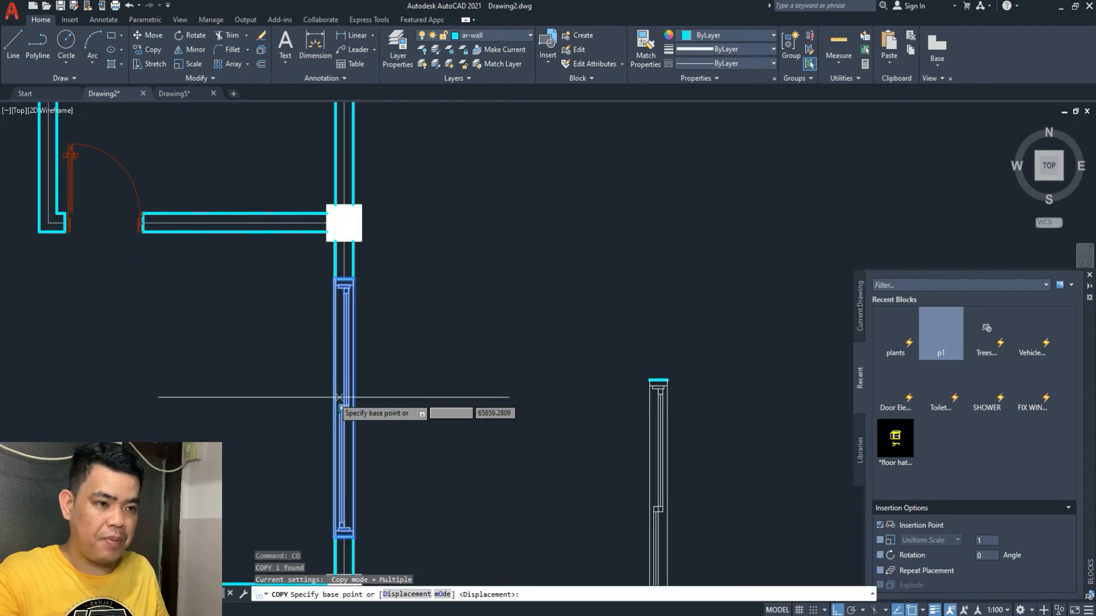
{"action": "scroll", "coordinate": [335, 389], "scroll_direction": "up", "scroll_amount": 2}
{"action": "scroll", "coordinate": [436, 436], "scroll_direction": "down", "scroll_amount": 3}
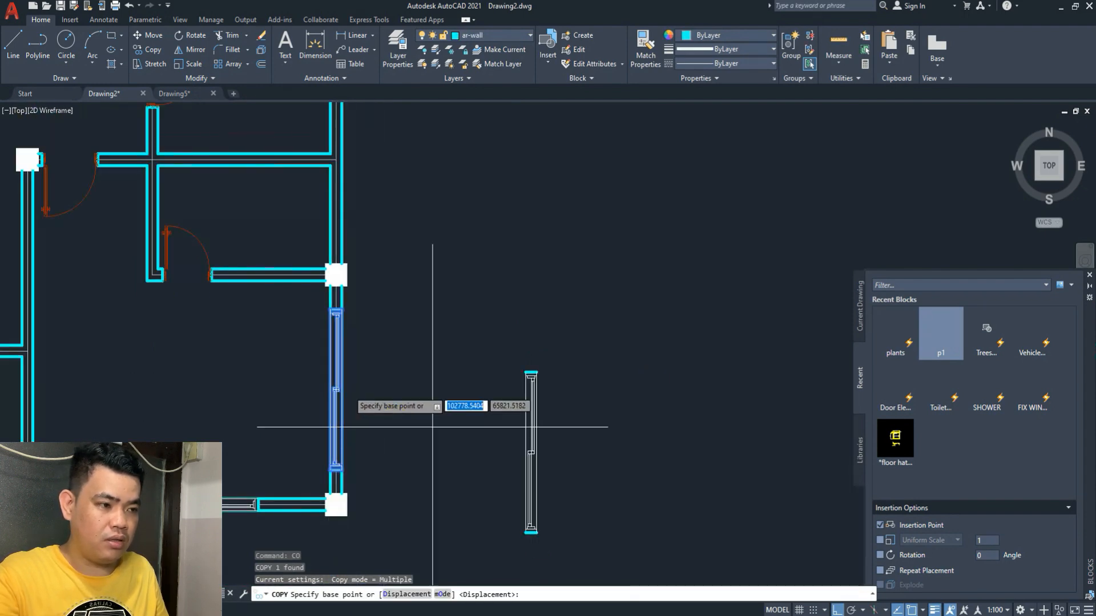
{"action": "key", "text": "Escape"}
- Copy the free-standing vertical window by its left-edge midpoint into the upper-right room's outer right wall, midway between the two columns
{"action": "scroll", "coordinate": [431, 276], "scroll_direction": "down", "scroll_amount": 2}
{"action": "left_click", "coordinate": [558, 515]}
{"action": "type", "text": "c"}
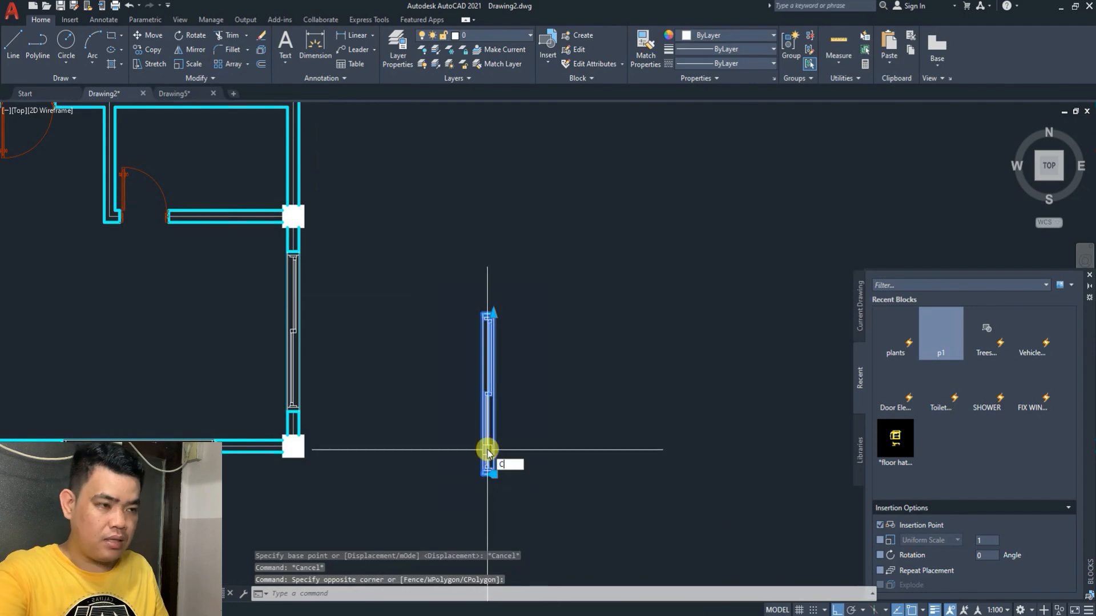
{"action": "type", "text": "o"}
{"action": "key", "text": "Return"}
{"action": "scroll", "coordinate": [488, 445], "scroll_direction": "up", "scroll_amount": 3}
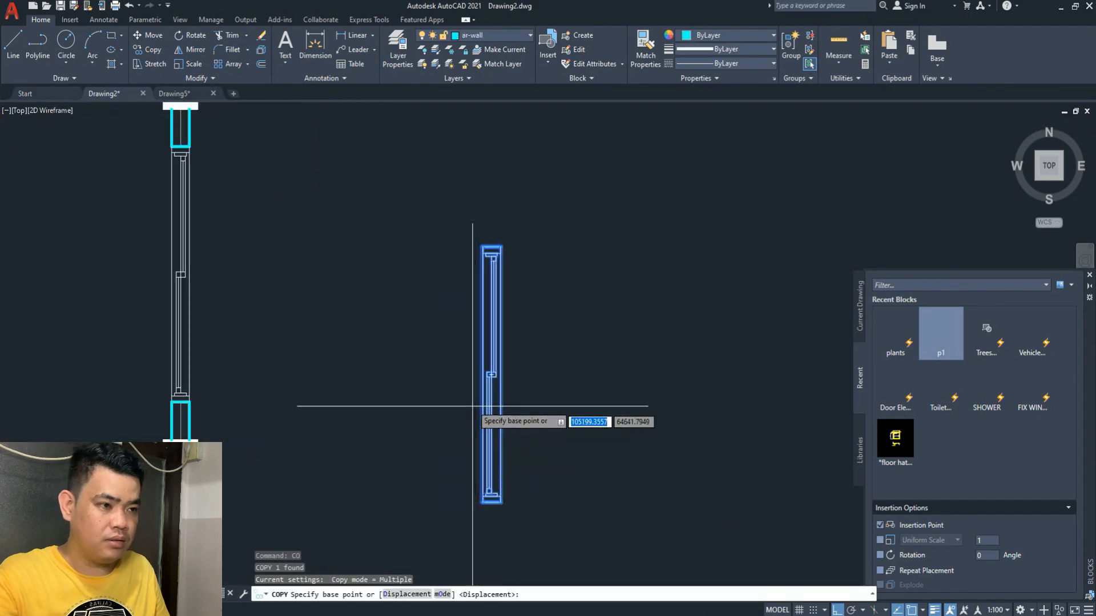
{"action": "scroll", "coordinate": [481, 375], "scroll_direction": "up", "scroll_amount": 3}
{"action": "left_click", "coordinate": [483, 375]}
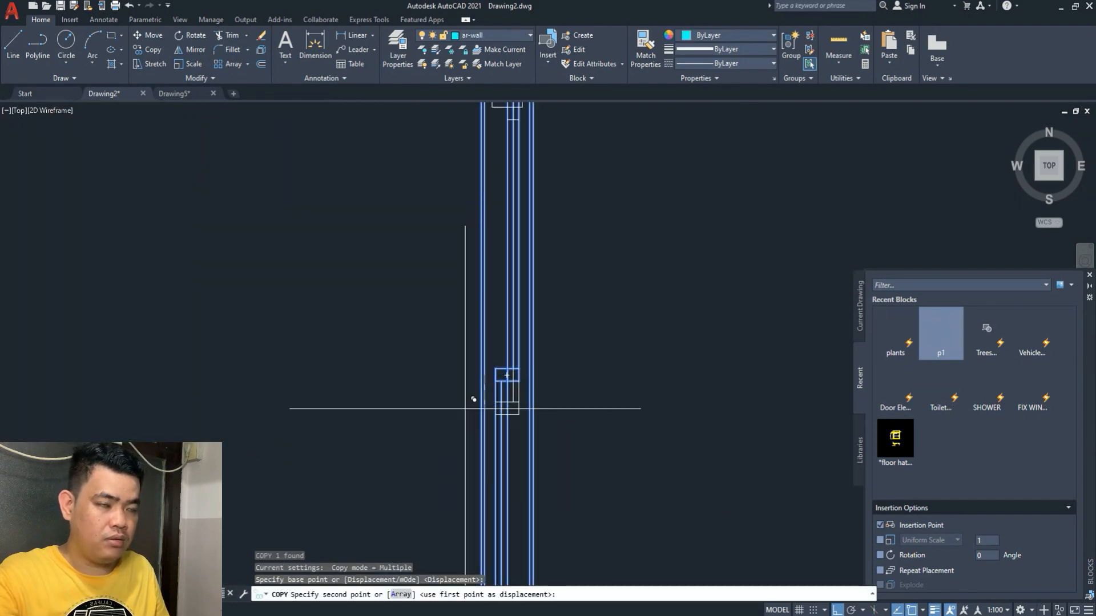
{"action": "scroll", "coordinate": [428, 477], "scroll_direction": "down", "scroll_amount": 4}
{"action": "scroll", "coordinate": [408, 443], "scroll_direction": "up", "scroll_amount": 5}
{"action": "scroll", "coordinate": [369, 231], "scroll_direction": "up", "scroll_amount": 2}
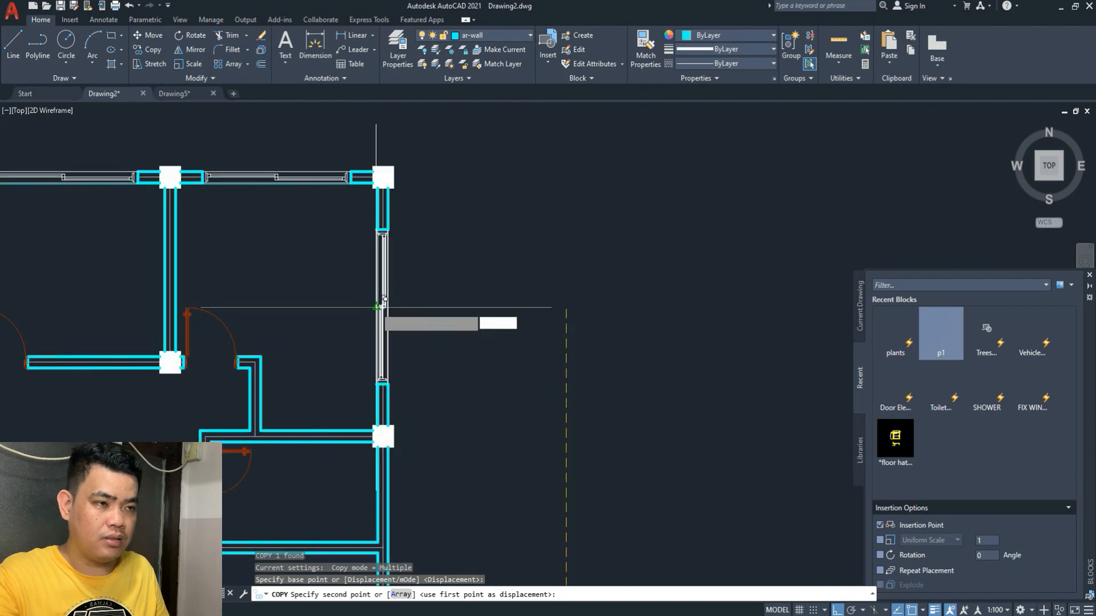
{"action": "left_click", "coordinate": [377, 306]}
{"action": "key", "text": "Escape"}
{"action": "key", "text": "Escape"}
- Copy the Fix and Awning Window symbol from the legend into the upper-right room, beside its outer right wall
{"action": "scroll", "coordinate": [446, 386], "scroll_direction": "down", "scroll_amount": 4}
{"action": "mouse_move", "coordinate": [468, 463]}
{"action": "middle_mouse_down"}
{"action": "mouse_move", "coordinate": [451, 342]}
{"action": "mouse_move", "coordinate": [445, 368]}
{"action": "middle_mouse_up"}
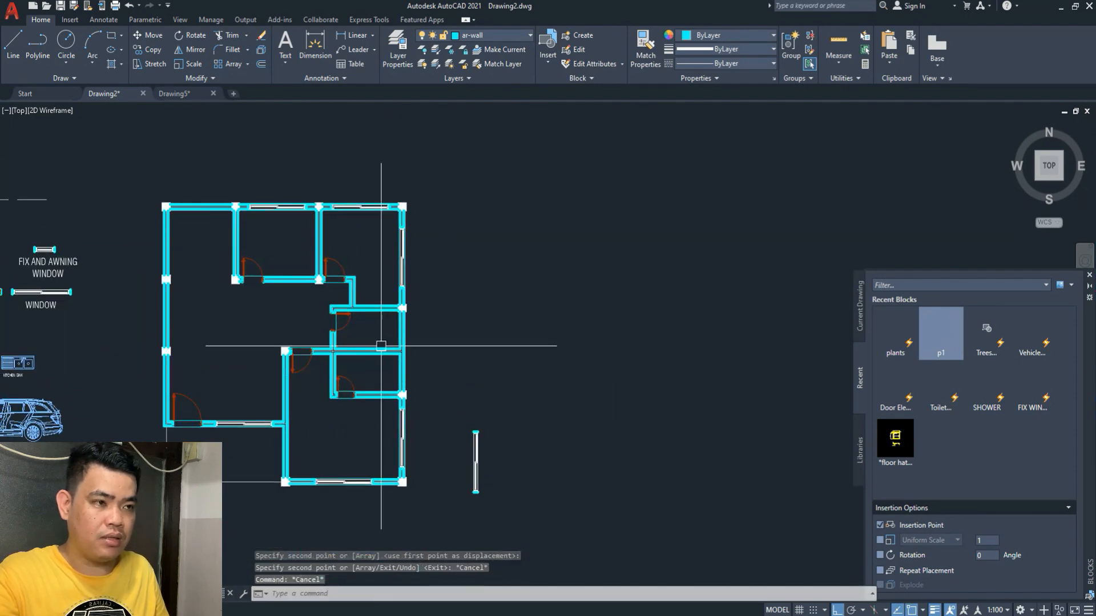
{"action": "scroll", "coordinate": [370, 274], "scroll_direction": "up", "scroll_amount": 4}
{"action": "middle_click_drag", "start_coordinate": [367, 311], "coordinate": [538, 375]}
{"action": "scroll", "coordinate": [426, 327], "scroll_direction": "down", "scroll_amount": 6}
{"action": "mouse_move", "coordinate": [230, 323]}
{"action": "middle_mouse_down"}
{"action": "mouse_move", "coordinate": [298, 296]}
{"action": "mouse_move", "coordinate": [241, 319]}
{"action": "mouse_move", "coordinate": [138, 315]}
{"action": "middle_mouse_up"}
{"action": "scroll", "coordinate": [297, 295], "scroll_direction": "up", "scroll_amount": 6}
{"action": "left_click", "coordinate": [303, 286]}
{"action": "scroll", "coordinate": [303, 287], "scroll_direction": "up", "scroll_amount": 2}
{"action": "type", "text": "co"}
{"action": "key", "text": "space"}
{"action": "left_click", "coordinate": [241, 318]}
{"action": "scroll", "coordinate": [138, 315], "scroll_direction": "down", "scroll_amount": 6}
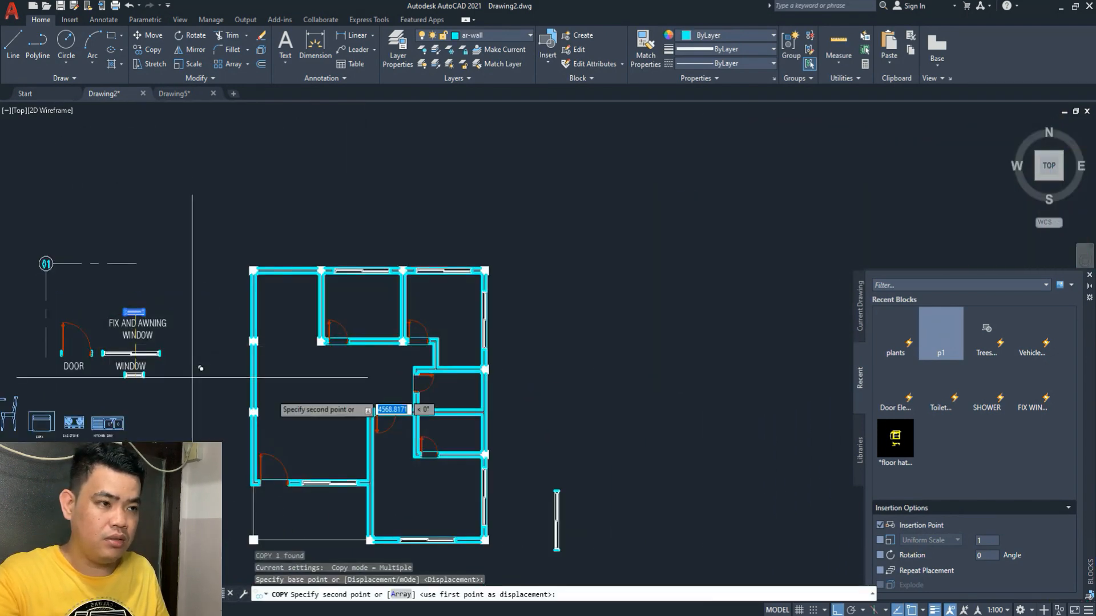
{"action": "scroll", "coordinate": [533, 344], "scroll_direction": "up", "scroll_amount": 2}
{"action": "left_click", "coordinate": [533, 344]}
{"action": "key", "text": "Escape"}
- Rotate the copied fix and awning window by 90° so it runs vertically
{"action": "left_click", "coordinate": [538, 317]}
{"action": "left_click", "coordinate": [511, 261]}
{"action": "middle_click_drag", "start_coordinate": [484, 323], "coordinate": [417, 382]}
{"action": "type", "text": "ro"}
{"action": "key", "text": "space"}
{"action": "left_click", "coordinate": [428, 395]}
{"action": "left_click", "coordinate": [443, 303]}
- Move the vertical fix and awning window into the outer right wall of the upper small room, centred on the wall segment
{"action": "scroll", "coordinate": [399, 371], "scroll_direction": "up", "scroll_amount": 4}
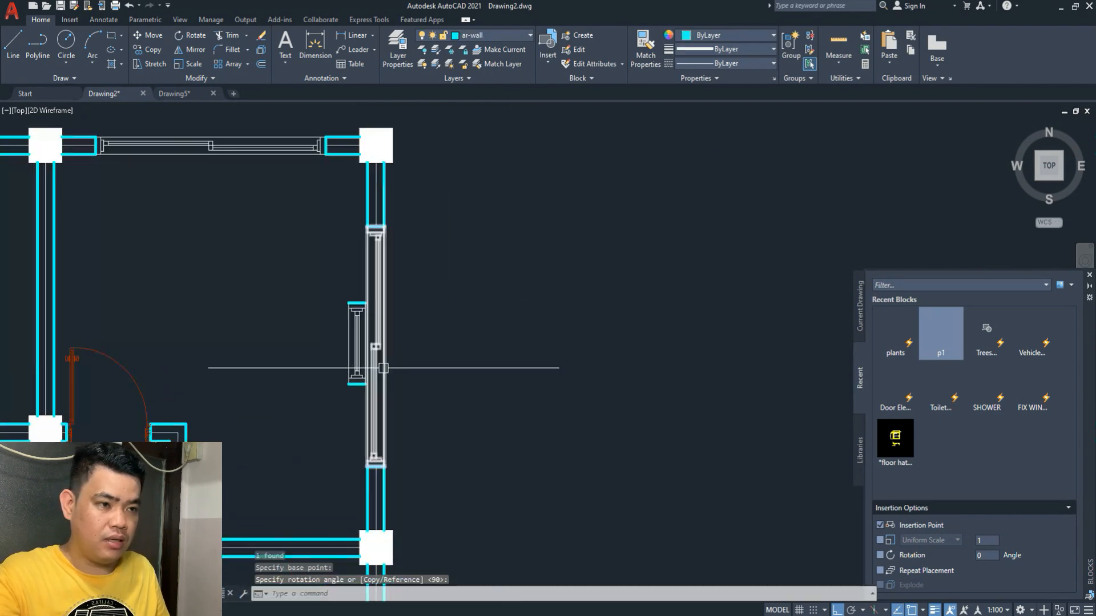
{"action": "left_click", "coordinate": [346, 355]}
{"action": "middle_click_drag", "start_coordinate": [345, 354], "coordinate": [350, 333]}
{"action": "type", "text": "m"}
{"action": "key", "text": "space"}
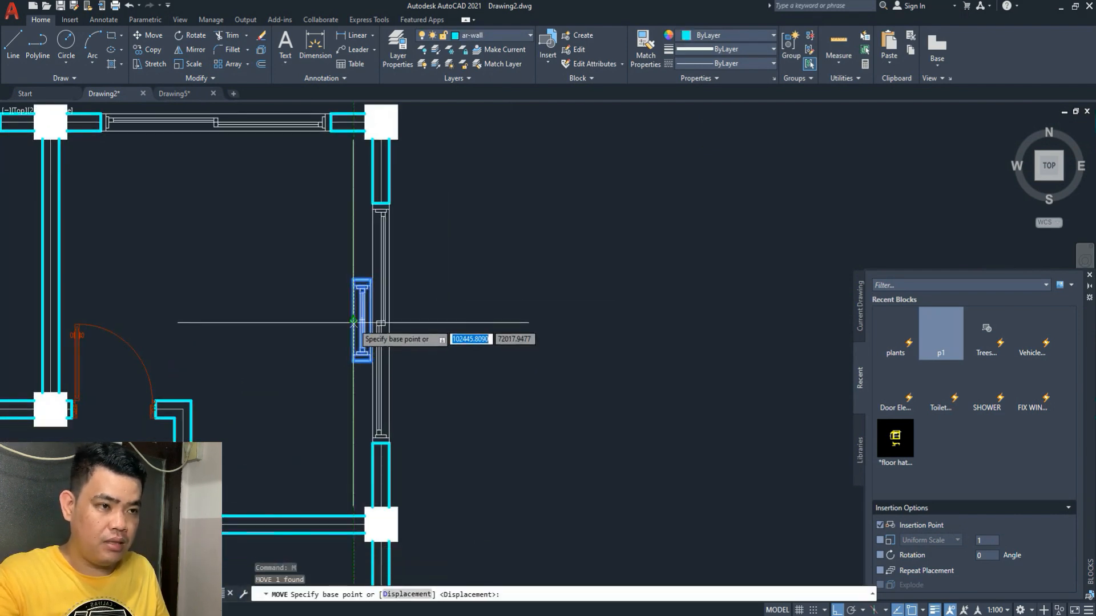
{"action": "left_click", "coordinate": [353, 322]}
{"action": "scroll", "coordinate": [388, 339], "scroll_direction": "down", "scroll_amount": 4}
{"action": "scroll", "coordinate": [399, 399], "scroll_direction": "up", "scroll_amount": 3}
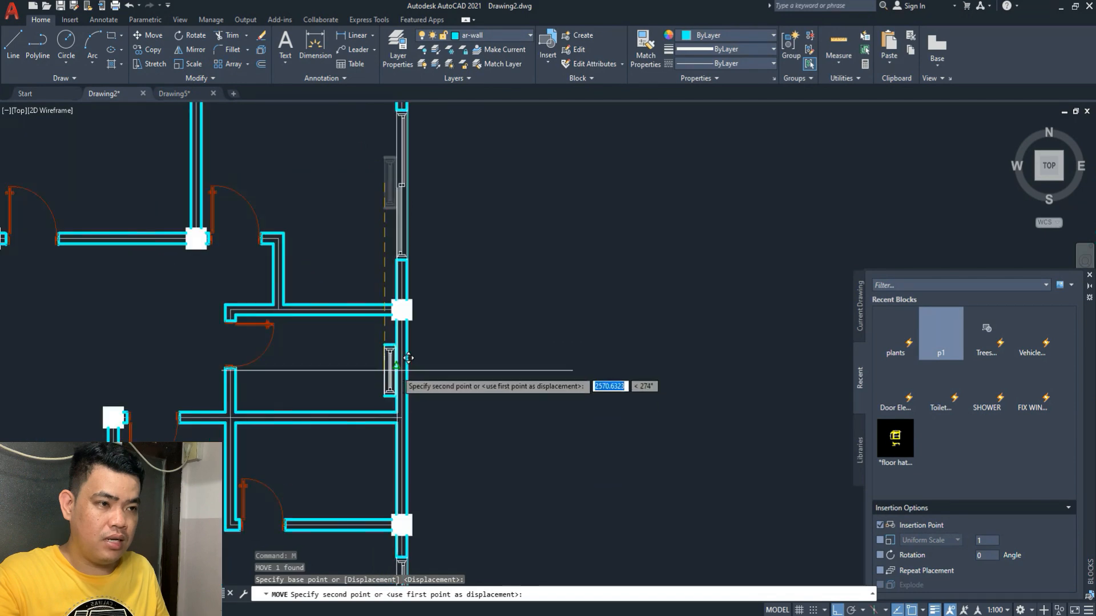
{"action": "scroll", "coordinate": [409, 357], "scroll_direction": "up", "scroll_amount": 4}
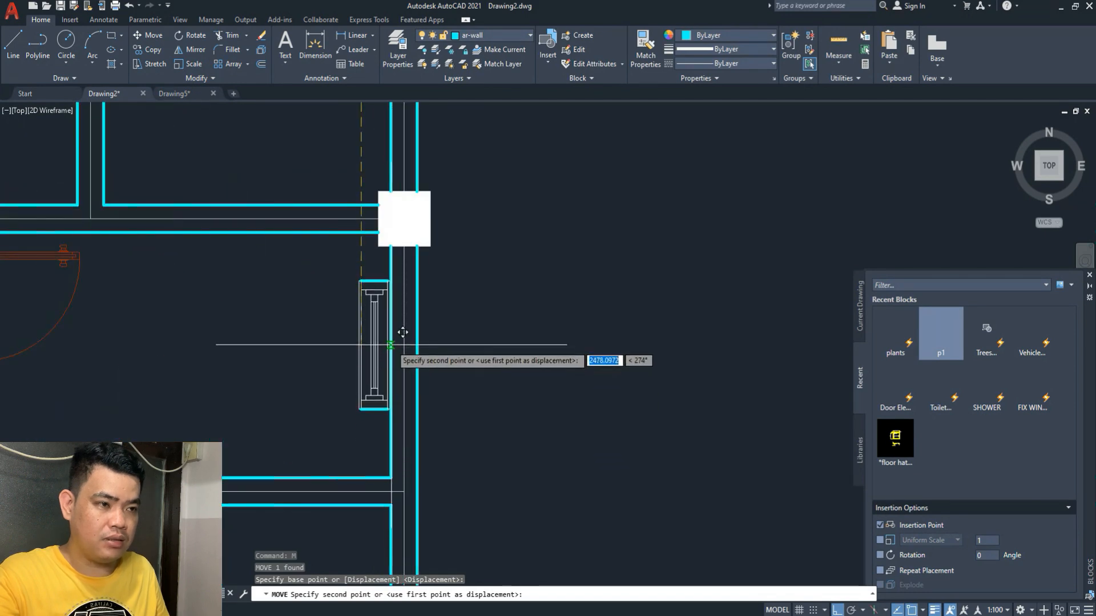
{"action": "left_click", "coordinate": [390, 345]}
{"action": "scroll", "coordinate": [391, 341], "scroll_direction": "down", "scroll_amount": 4}
{"action": "scroll", "coordinate": [393, 342], "scroll_direction": "up", "scroll_amount": 4}
- Copy the fix and awning window straight down into the outer right wall of the lower small room, centred on the wall segment
{"action": "left_click", "coordinate": [395, 338]}
{"action": "middle_click_drag", "start_coordinate": [372, 350], "coordinate": [372, 397]}
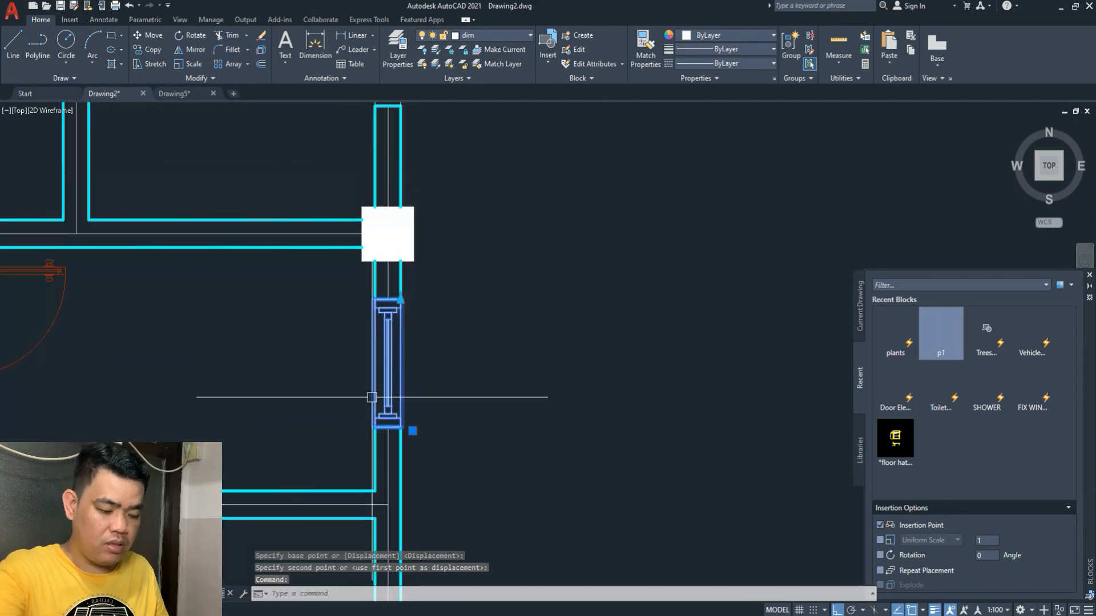
{"action": "key", "text": "Return"}
{"action": "left_click", "coordinate": [376, 365]}
{"action": "scroll", "coordinate": [414, 310], "scroll_direction": "down", "scroll_amount": 4}
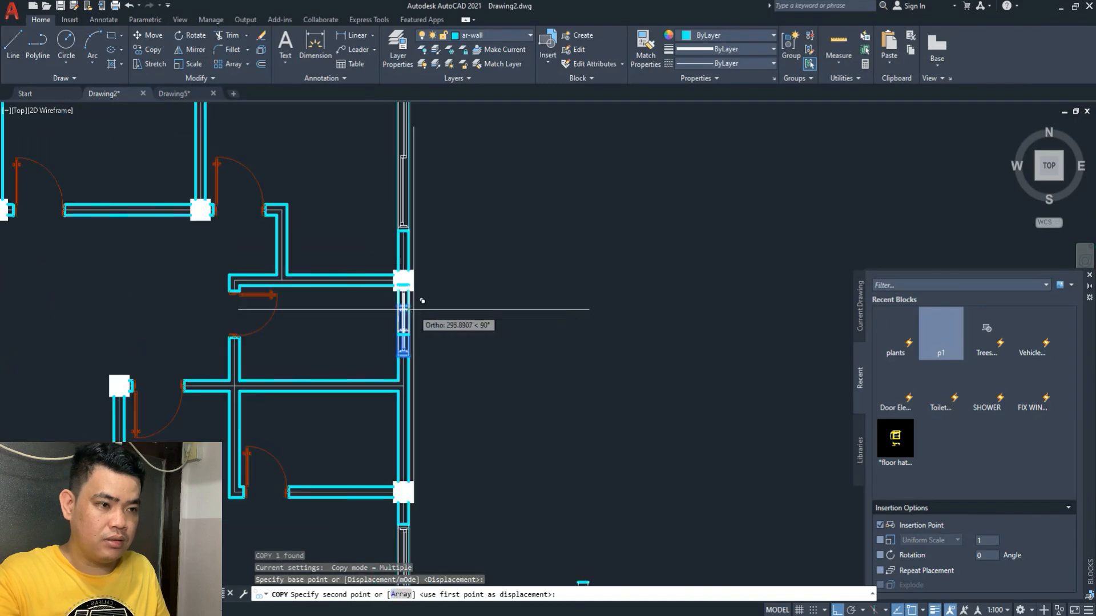
{"action": "scroll", "coordinate": [399, 457], "scroll_direction": "up", "scroll_amount": 2}
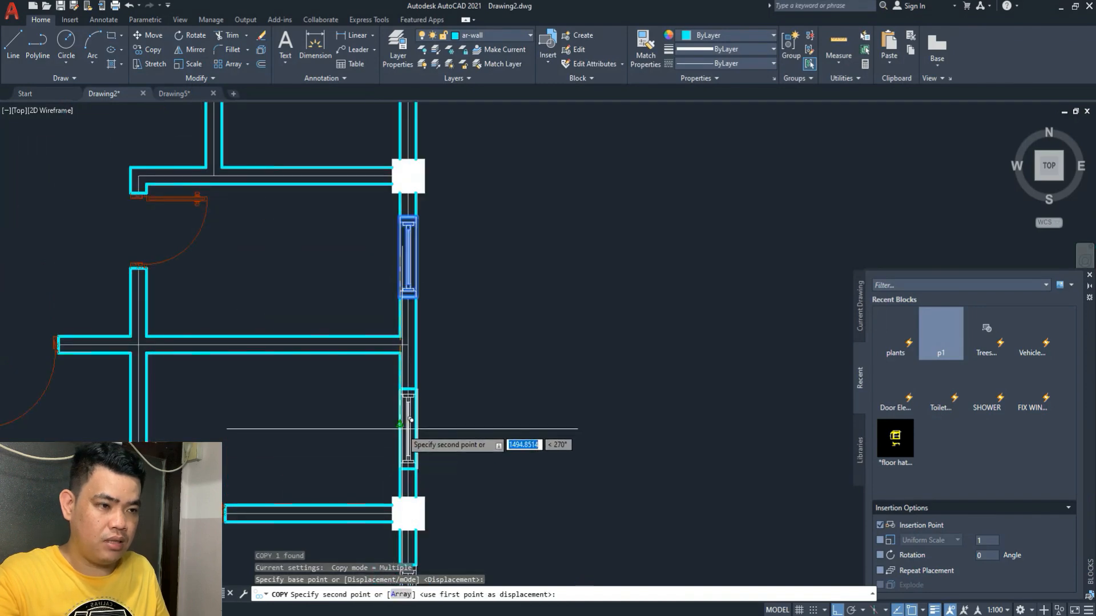
{"action": "left_click", "coordinate": [408, 425]}
{"action": "scroll", "coordinate": [408, 425], "scroll_direction": "down", "scroll_amount": 4}
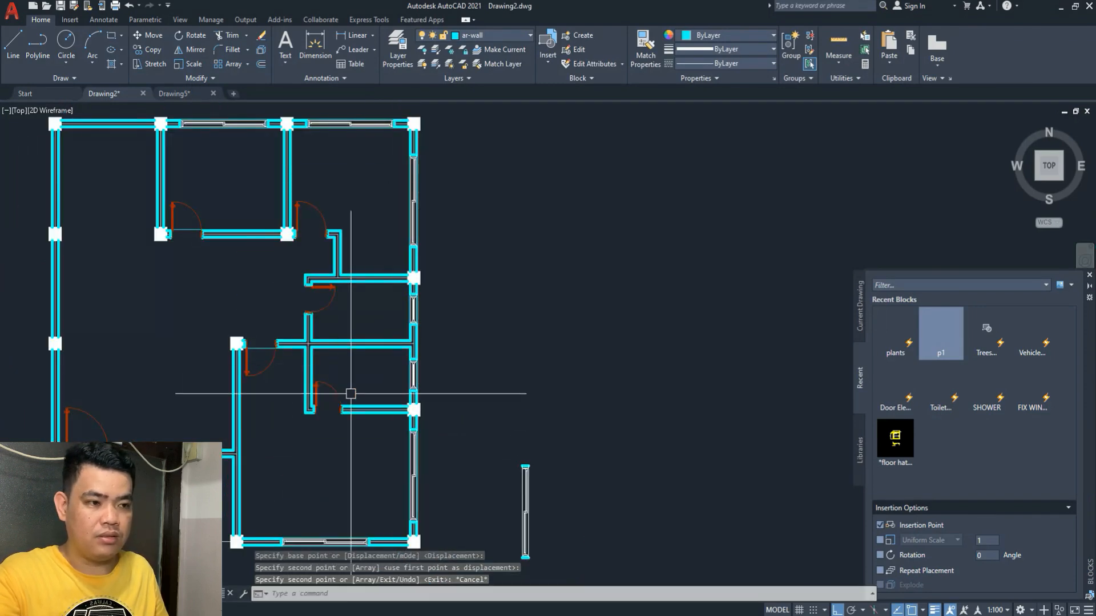
{"action": "key", "text": "Escape"}
{"action": "scroll", "coordinate": [411, 320], "scroll_direction": "up", "scroll_amount": 2}
{"action": "left_click", "coordinate": [415, 307]}
{"action": "left_click", "coordinate": [502, 478]}
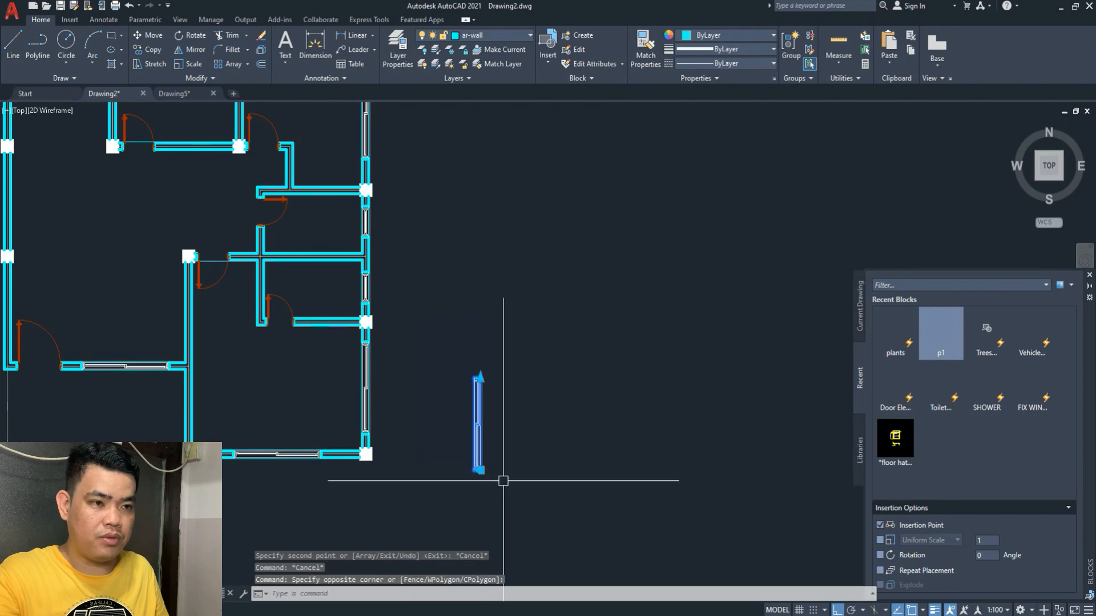
{"action": "scroll", "coordinate": [502, 477], "scroll_direction": "down", "scroll_amount": 3}
{"action": "scroll", "coordinate": [313, 419], "scroll_direction": "up", "scroll_amount": 3}
{"action": "key", "text": "Escape"}
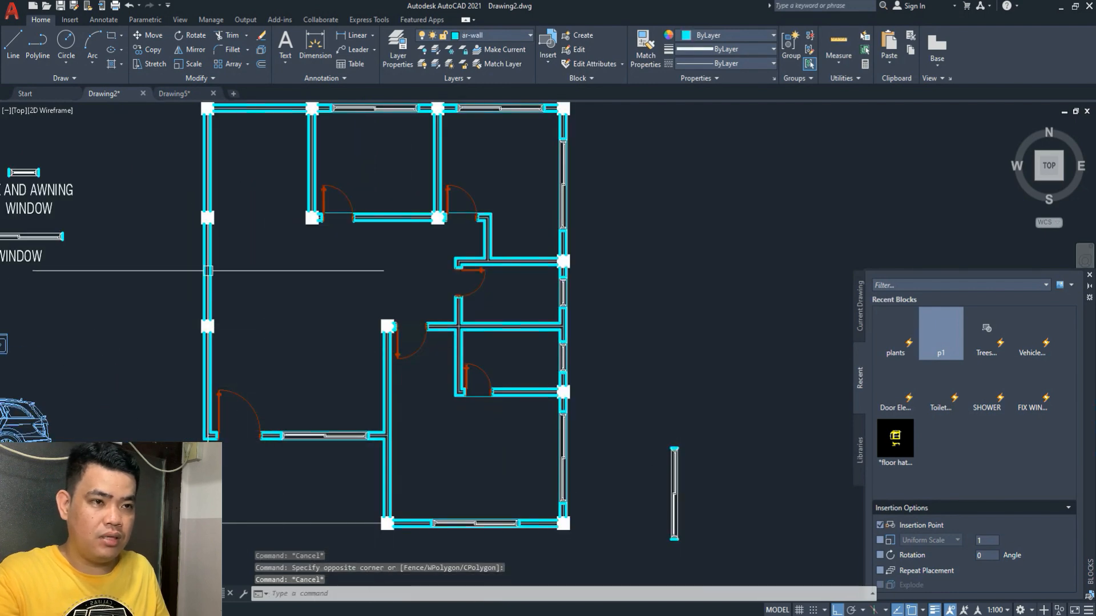
- Copy the free-standing vertical window by its left-edge midpoint into the outer left wall, midway between the two middle columns
{"action": "mouse_move", "coordinate": [210, 292]}
{"action": "middle_mouse_down"}
{"action": "mouse_move", "coordinate": [208, 303]}
{"action": "mouse_move", "coordinate": [201, 253]}
{"action": "middle_mouse_up"}
{"action": "left_click", "coordinate": [614, 382]}
{"action": "left_click", "coordinate": [690, 524]}
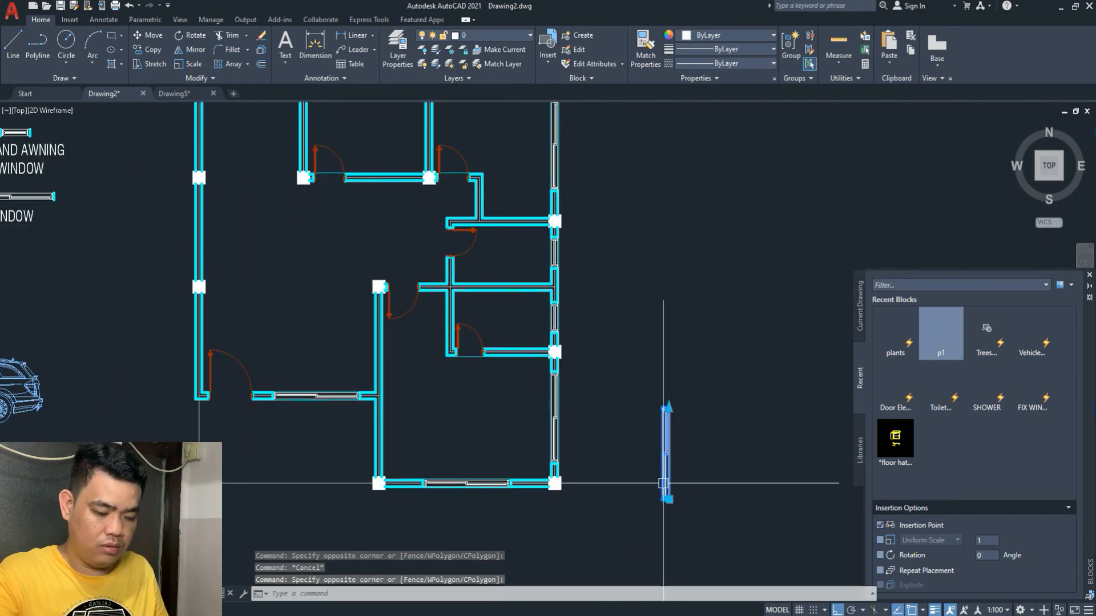
{"action": "type", "text": "co"}
{"action": "key", "text": "Return"}
{"action": "scroll", "coordinate": [639, 445], "scroll_direction": "up", "scroll_amount": 3}
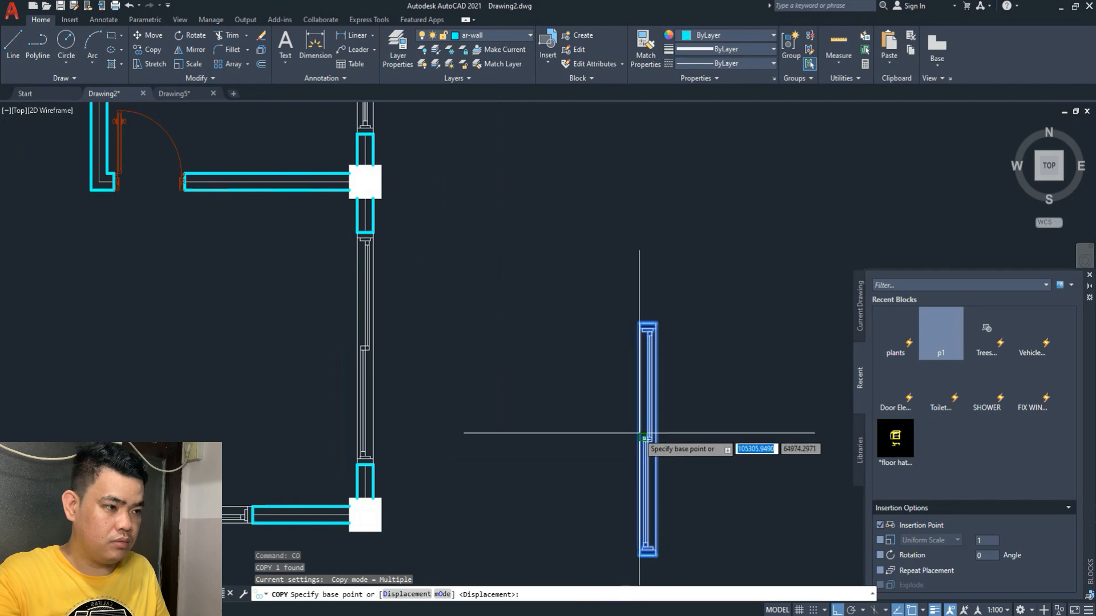
{"action": "scroll", "coordinate": [639, 433], "scroll_direction": "up", "scroll_amount": 3}
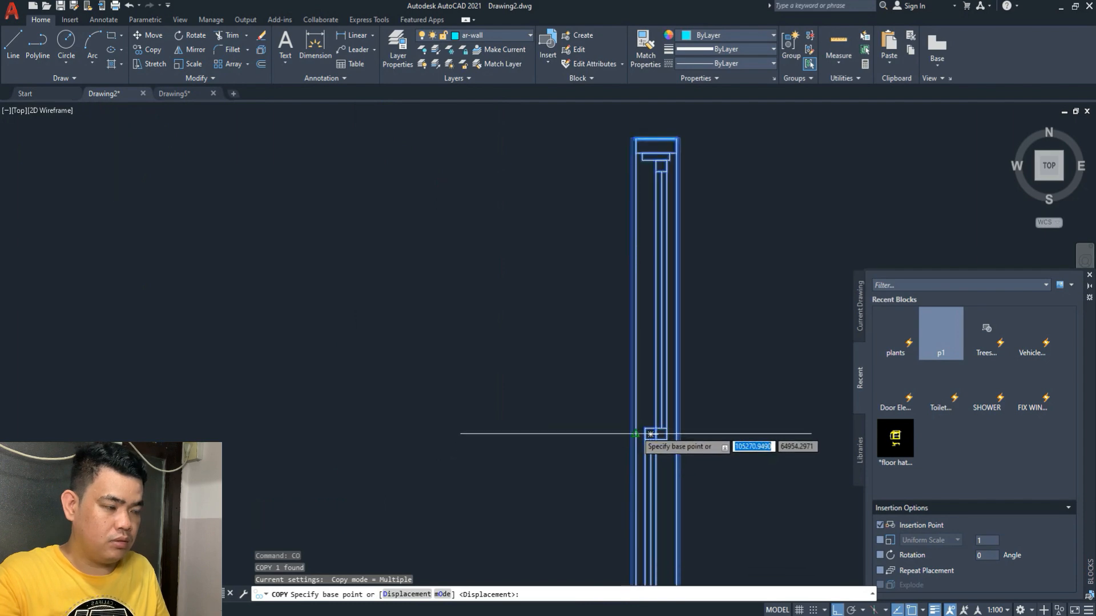
{"action": "left_click", "coordinate": [651, 434]}
{"action": "scroll", "coordinate": [558, 485], "scroll_direction": "down", "scroll_amount": 5}
{"action": "scroll", "coordinate": [404, 305], "scroll_direction": "up", "scroll_amount": 5}
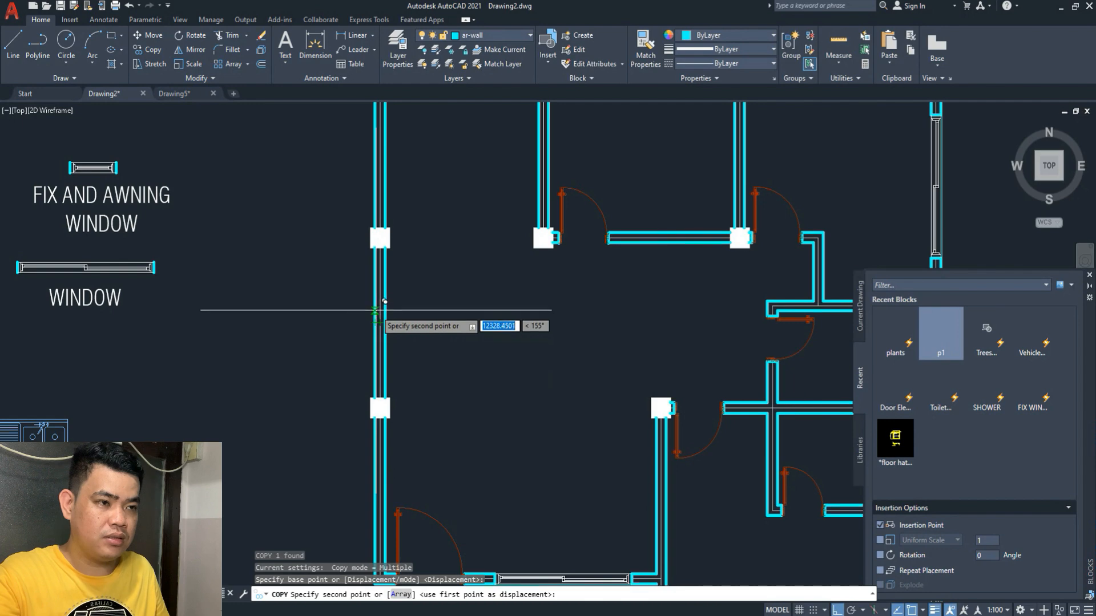
{"action": "scroll", "coordinate": [373, 325], "scroll_direction": "down", "scroll_amount": 2}
{"action": "left_click", "coordinate": [371, 324]}
{"action": "key", "text": "Escape"}
- Stretch the left-wall window from its upper end to a length of 1300
{"action": "scroll", "coordinate": [367, 314], "scroll_direction": "up", "scroll_amount": 4}
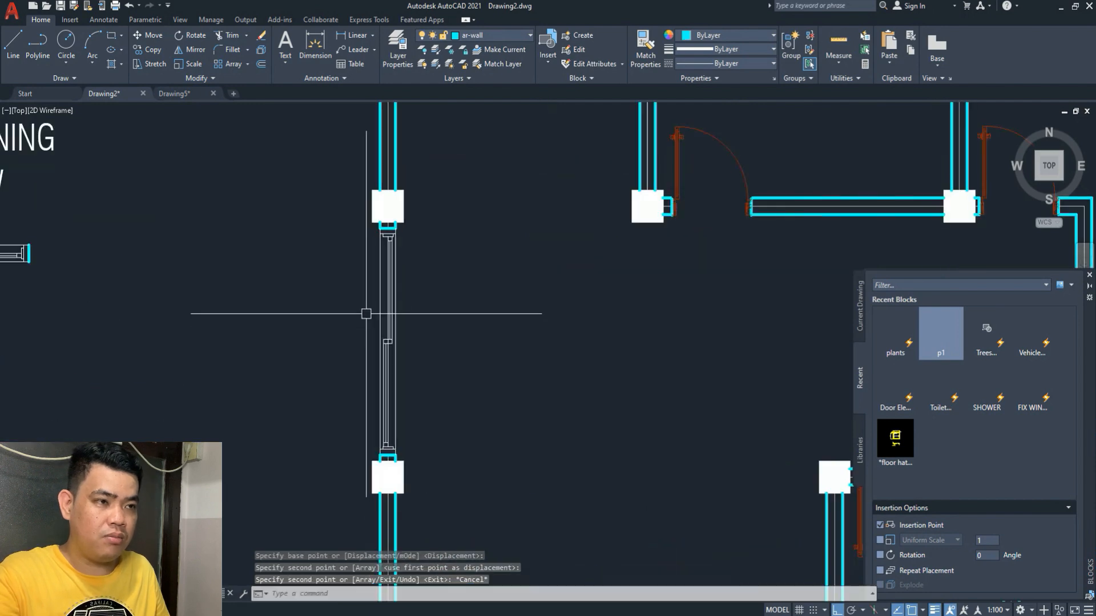
{"action": "left_click", "coordinate": [380, 279]}
{"action": "left_click", "coordinate": [394, 229]}
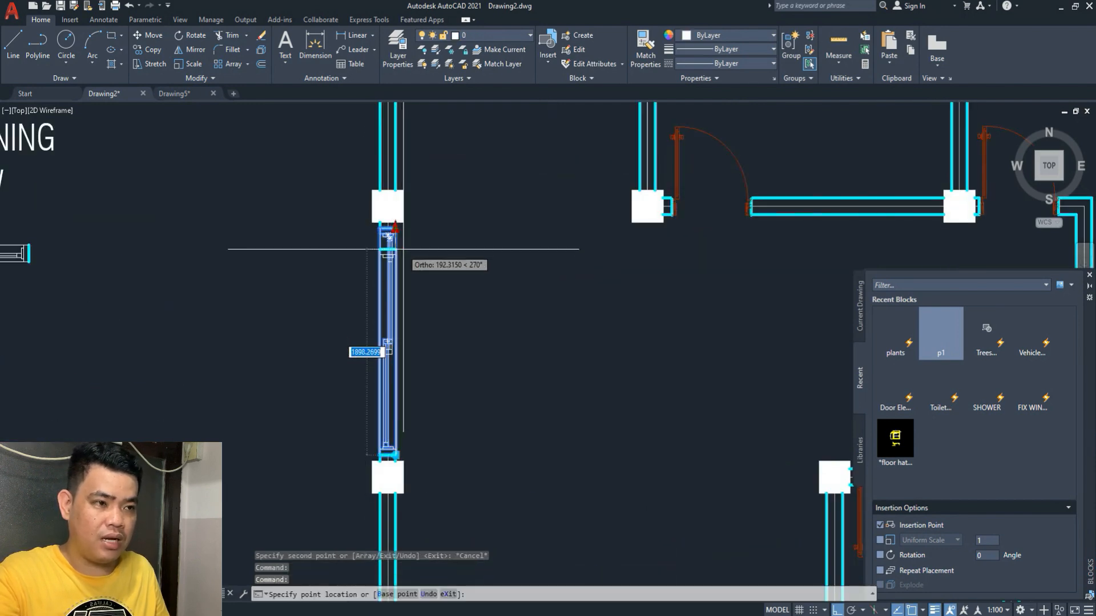
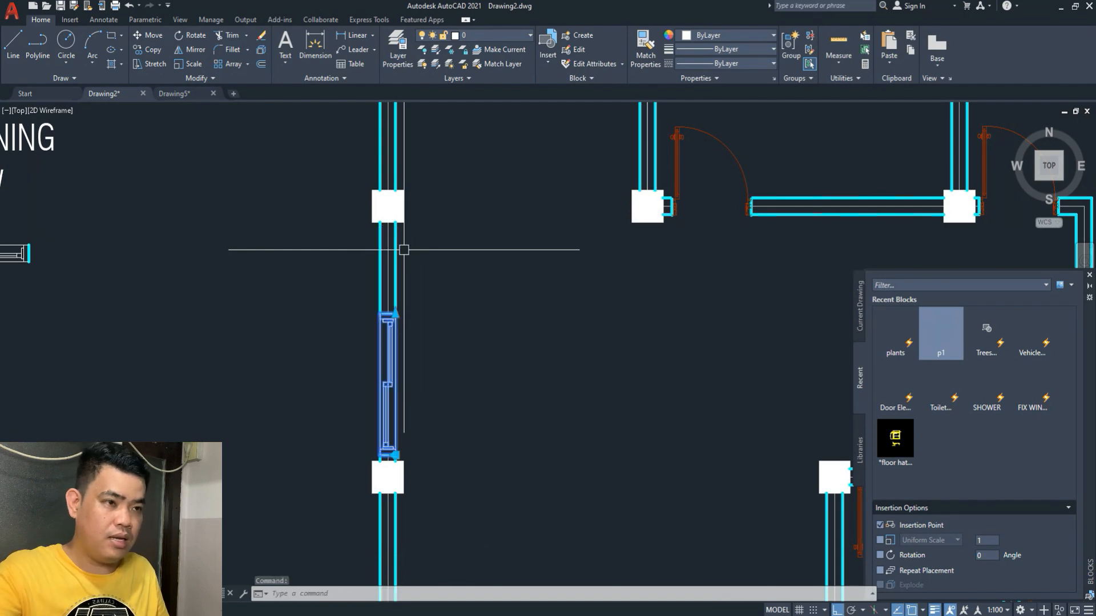
{"action": "key", "text": "Escape"}
- Move the shortened window by its left-edge midpoint so it is centred between the two columns of the outer left wall
{"action": "left_click", "coordinate": [385, 378]}
{"action": "middle_click_drag", "start_coordinate": [371, 393], "coordinate": [364, 402]}
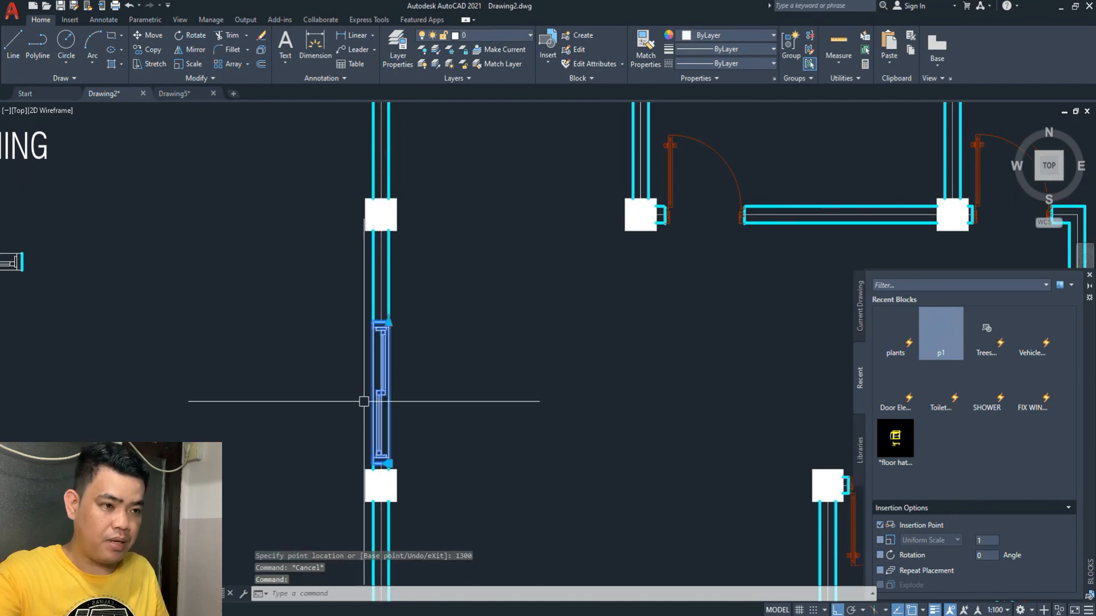
{"action": "type", "text": "m"}
{"action": "key", "text": "Return"}
{"action": "scroll", "coordinate": [371, 391], "scroll_direction": "up", "scroll_amount": 4}
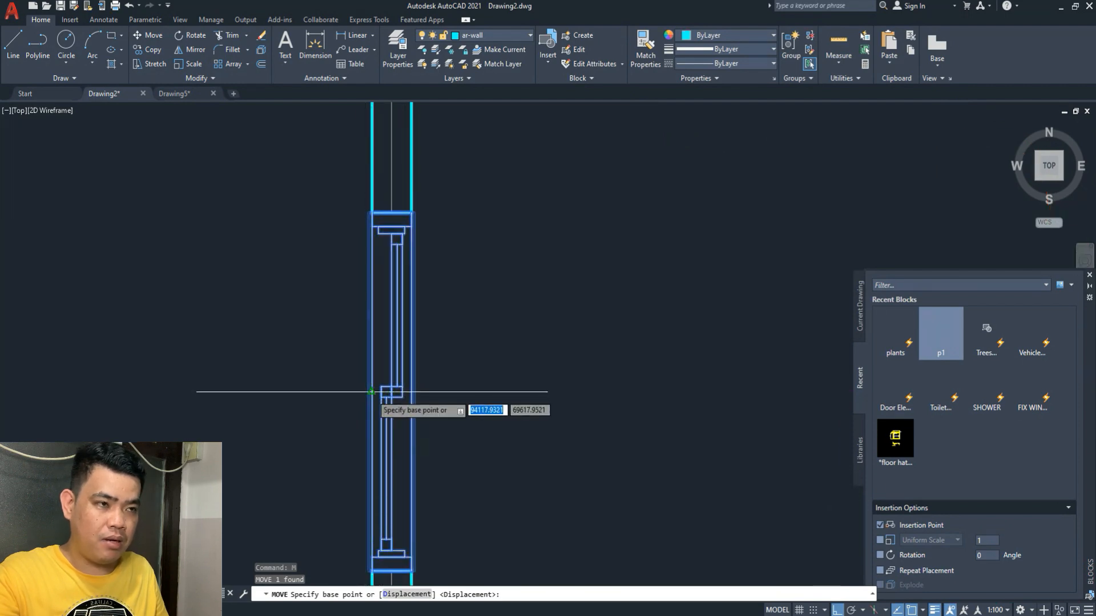
{"action": "left_click", "coordinate": [371, 392]}
{"action": "scroll", "coordinate": [374, 373], "scroll_direction": "down", "scroll_amount": 3}
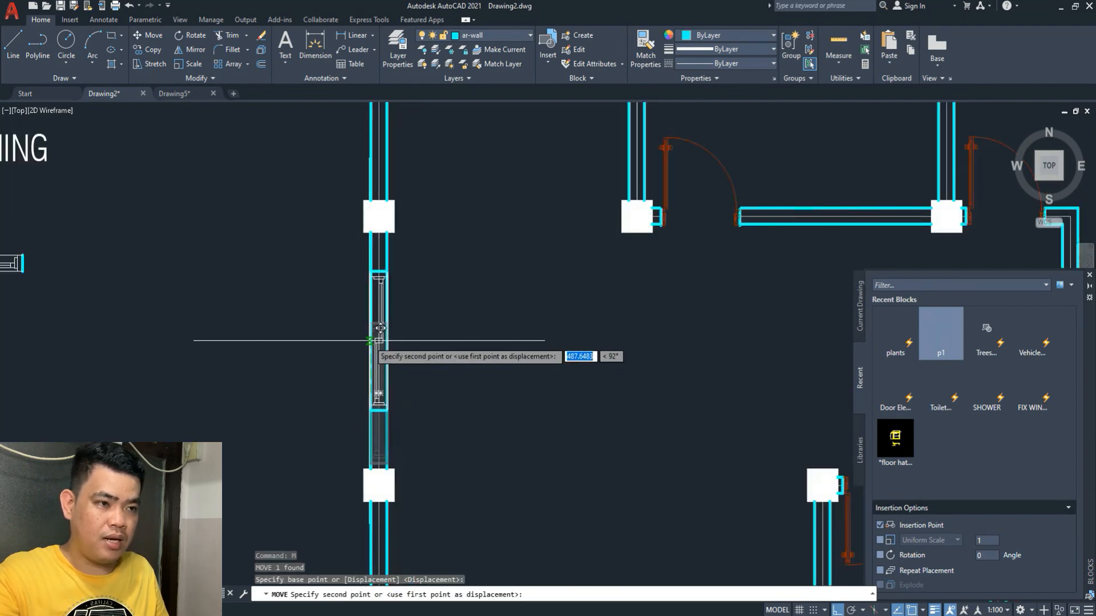
{"action": "key", "text": "Escape"}
- Copy the shortened window down into the outer left wall beside the entrance door, centred between the column and the wall corner
{"action": "left_click", "coordinate": [370, 361]}
{"action": "middle_click_drag", "start_coordinate": [371, 361], "coordinate": [370, 328]}
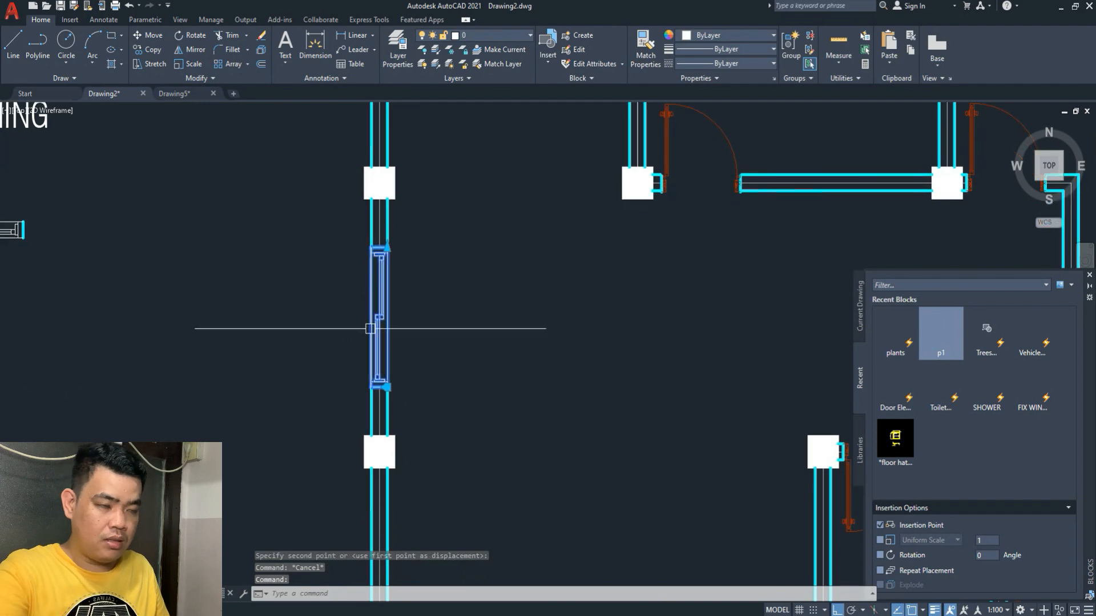
{"action": "key", "text": "Return"}
{"action": "scroll", "coordinate": [370, 329], "scroll_direction": "up", "scroll_amount": 1}
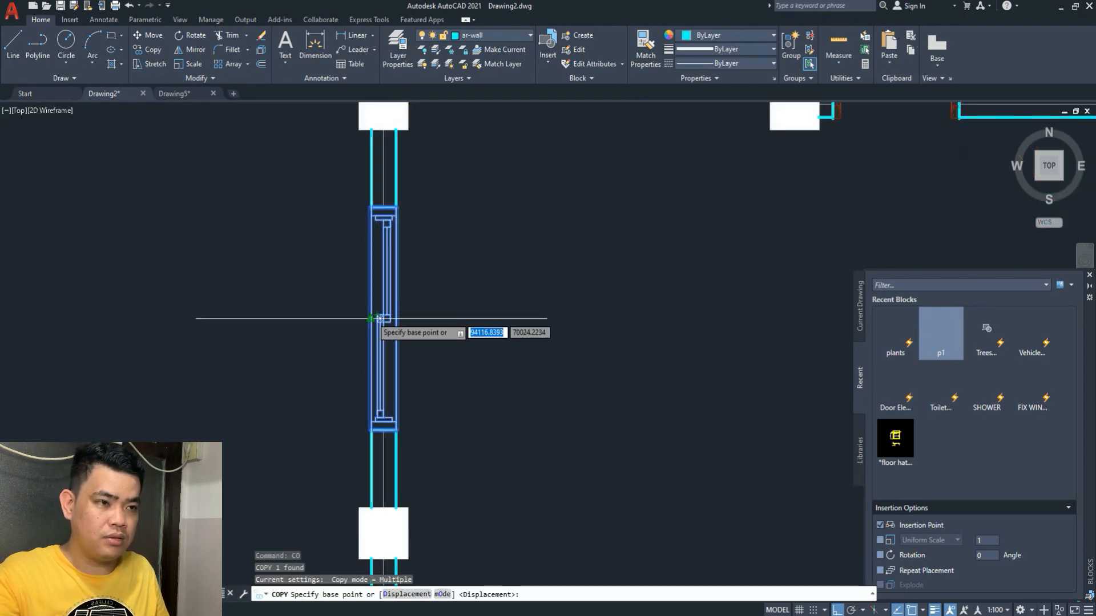
{"action": "left_click", "coordinate": [371, 318]}
{"action": "scroll", "coordinate": [370, 318], "scroll_direction": "down", "scroll_amount": 3}
{"action": "scroll", "coordinate": [368, 320], "scroll_direction": "up", "scroll_amount": 3}
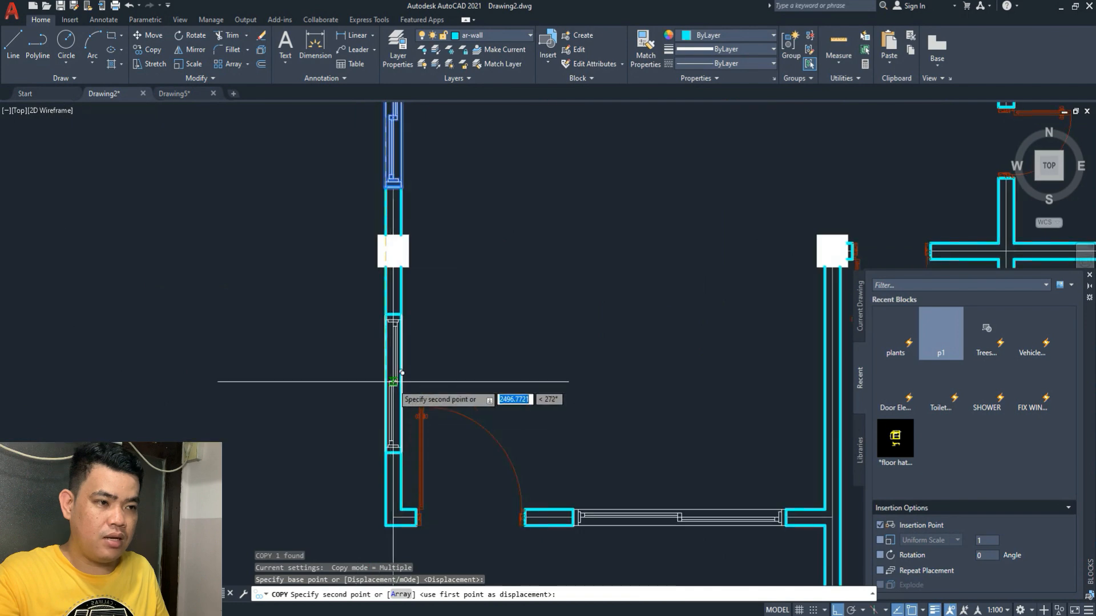
{"action": "left_click", "coordinate": [393, 381]}
{"action": "key", "text": "Escape"}
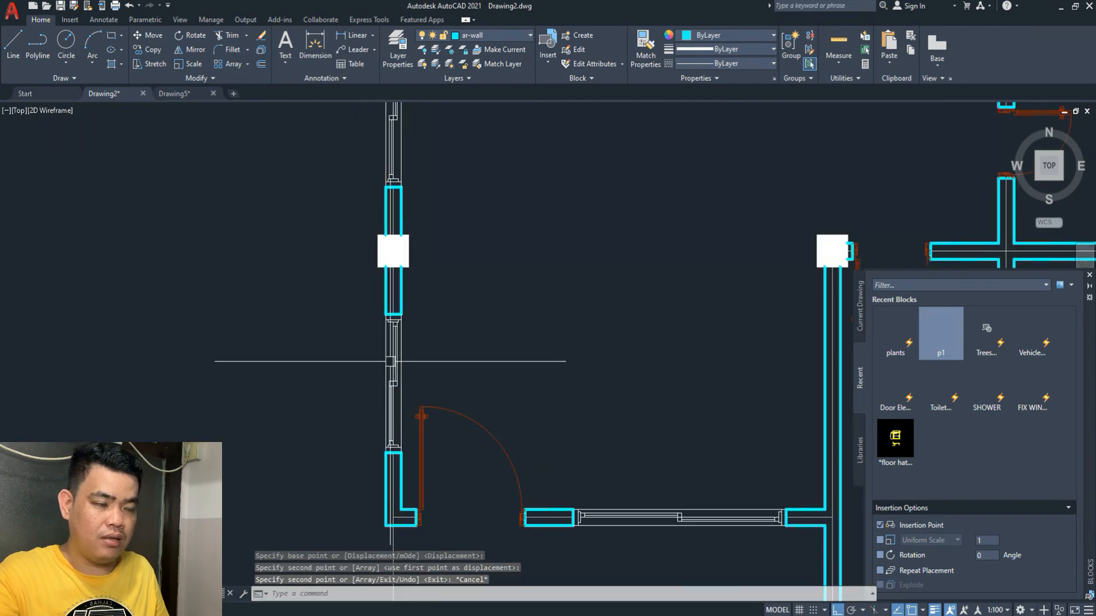
{"action": "key", "text": "Escape"}
- Copy the outer left wall's window beside the entrance by its left-edge midpoint into the same wall, centred between the two uppermost columns
{"action": "left_click", "coordinate": [393, 353]}
{"action": "middle_click_drag", "start_coordinate": [379, 388], "coordinate": [373, 367]}
{"action": "type", "text": "co"}
{"action": "key", "text": "Return"}
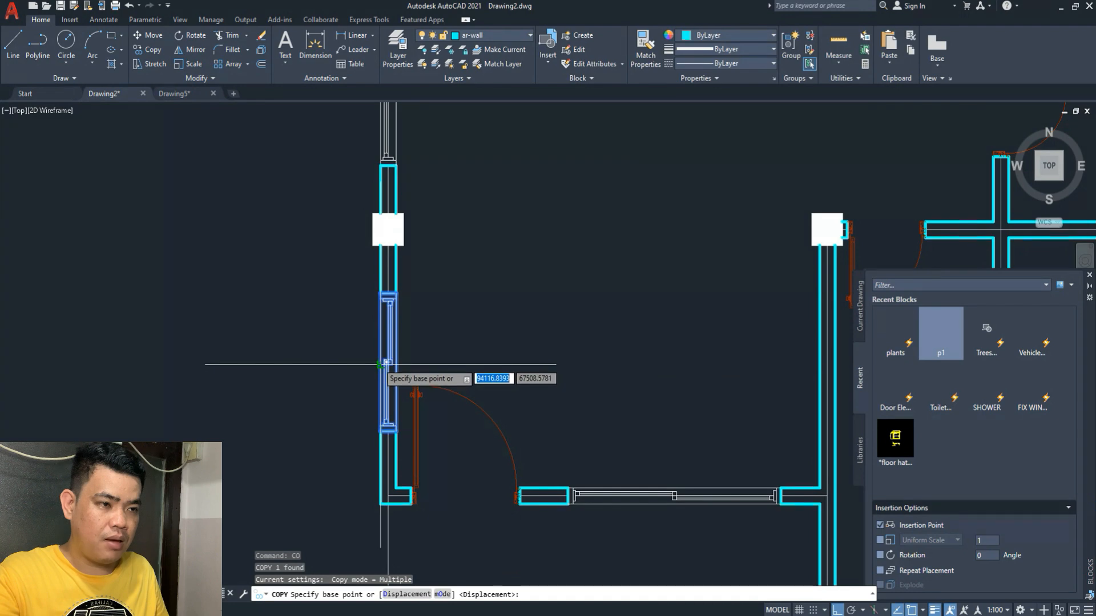
{"action": "scroll", "coordinate": [380, 364], "scroll_direction": "up", "scroll_amount": 2}
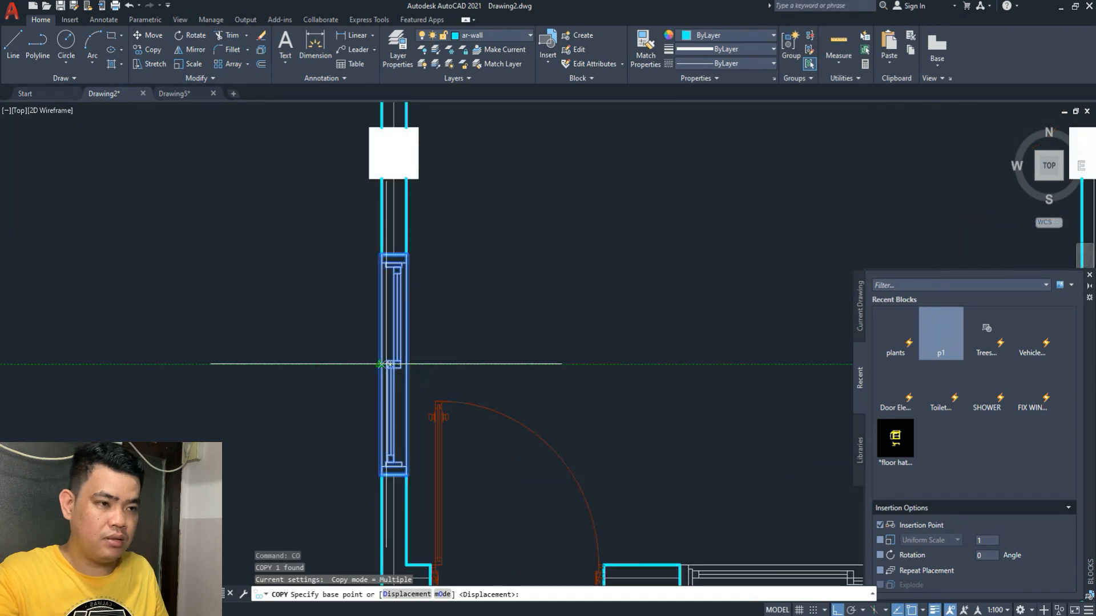
{"action": "left_click", "coordinate": [380, 365]}
{"action": "scroll", "coordinate": [365, 433], "scroll_direction": "down", "scroll_amount": 3}
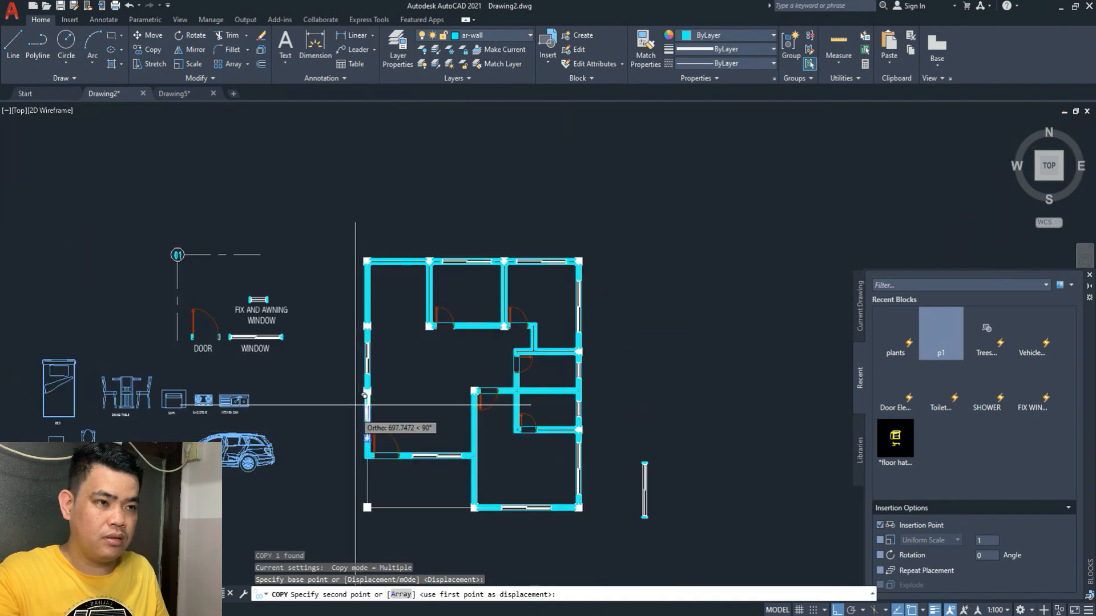
{"action": "scroll", "coordinate": [377, 343], "scroll_direction": "up", "scroll_amount": 4}
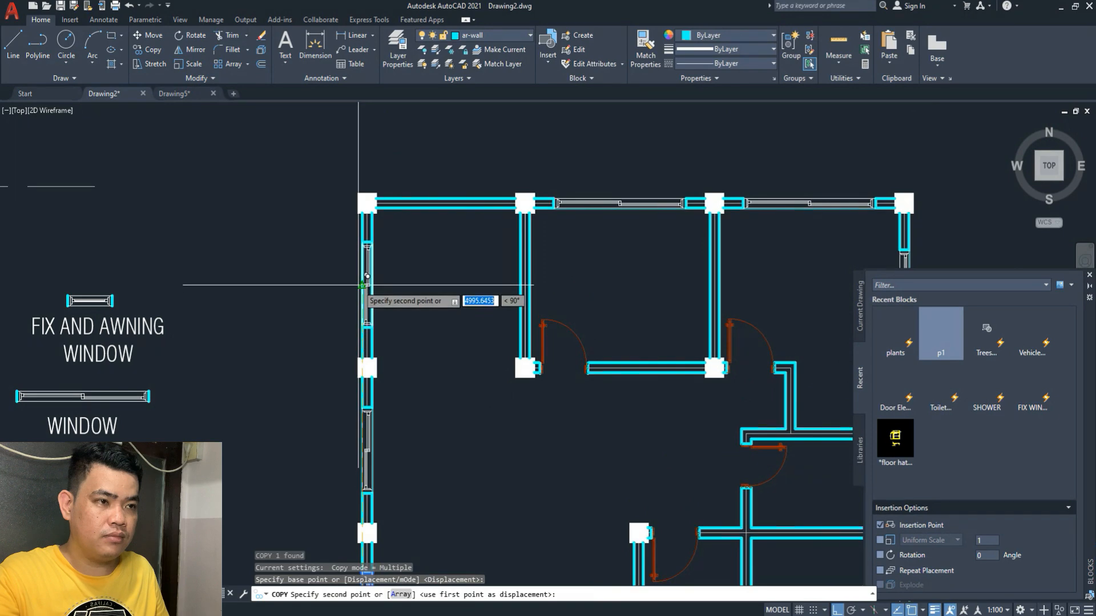
{"action": "left_click", "coordinate": [360, 283]}
{"action": "key", "text": "Escape"}
- Delete the free-standing vertical window to the right of the floor plan
{"action": "scroll", "coordinate": [360, 283], "scroll_direction": "down", "scroll_amount": 3}
{"action": "left_click", "coordinate": [497, 343]}
{"action": "left_click", "coordinate": [670, 524]}
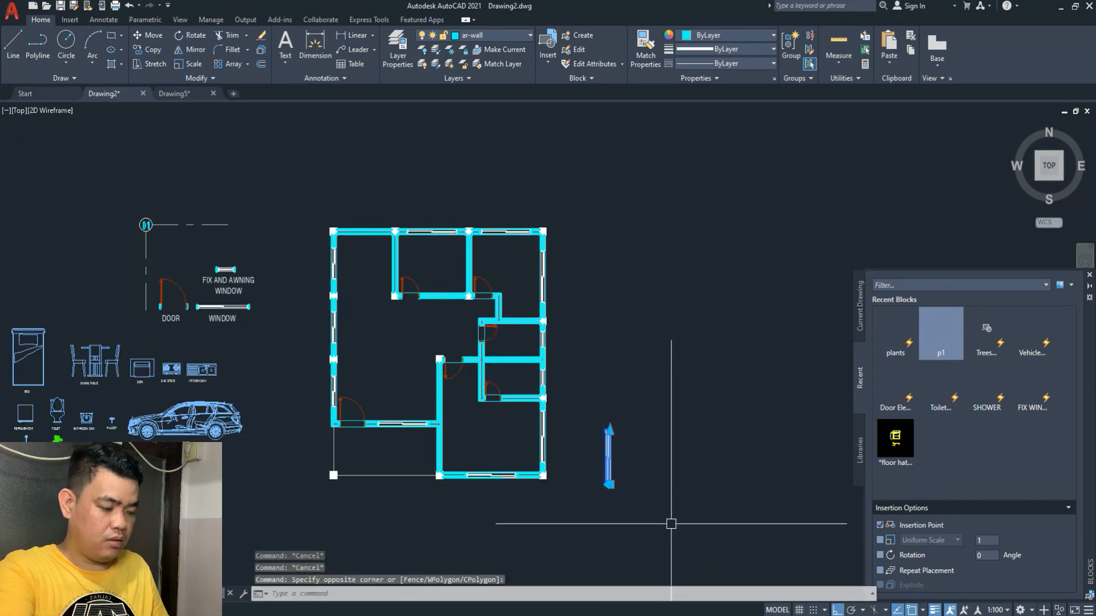
{"action": "key", "text": "Delete"}
{"action": "scroll", "coordinate": [434, 372], "scroll_direction": "up", "scroll_amount": 3}
{"action": "middle_click_drag", "start_coordinate": [434, 372], "coordinate": [448, 359]}
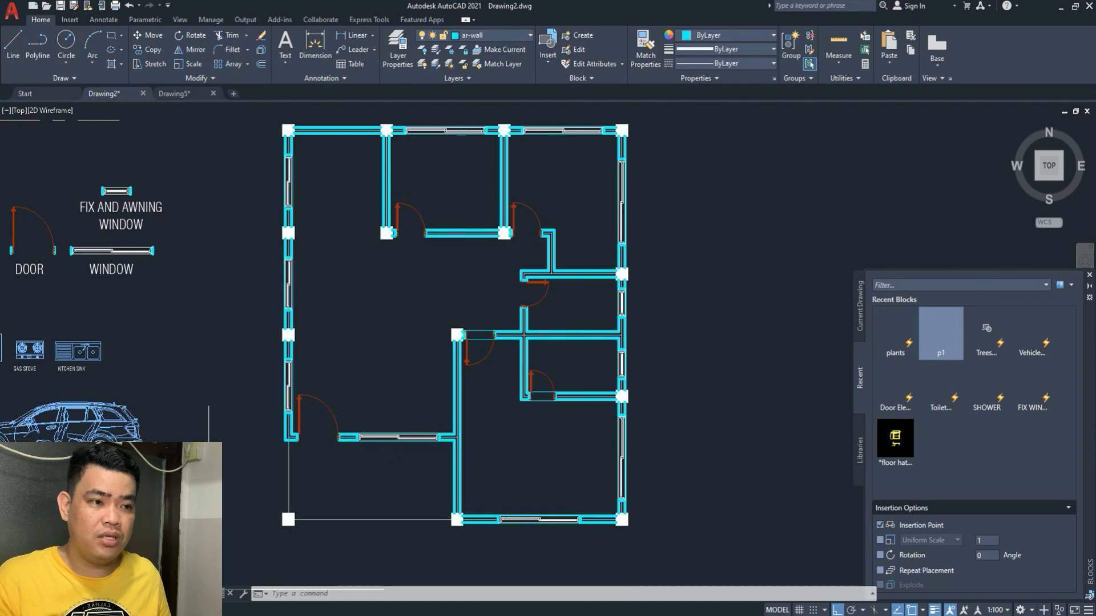
- Copy the upper middle room's door by its lower-left wall corner into the top outer wall of the upper-left area
{"action": "middle_click_drag", "start_coordinate": [405, 246], "coordinate": [406, 304]}
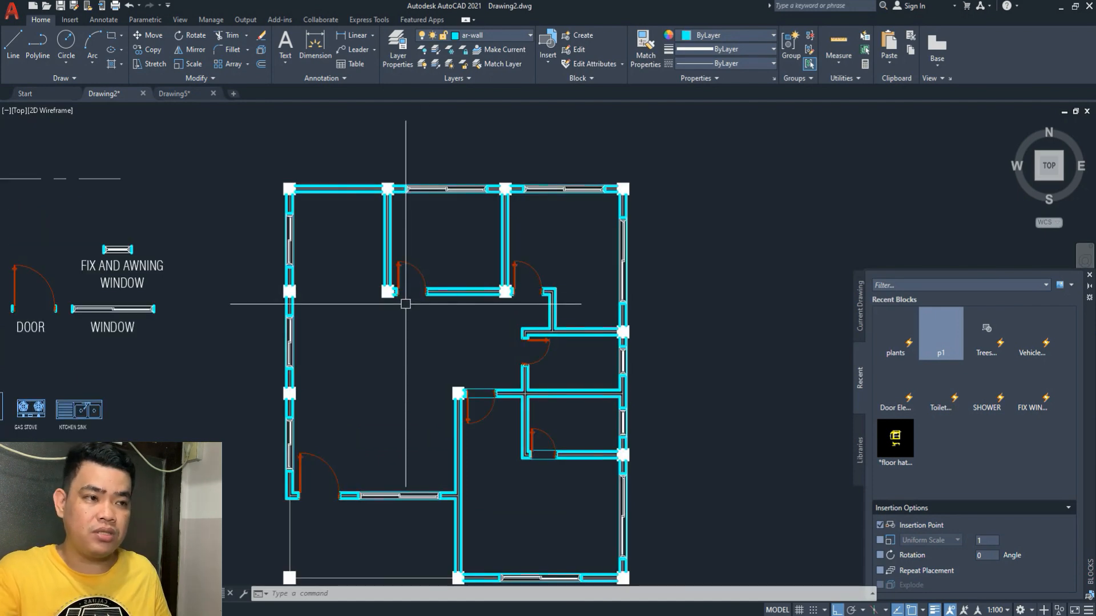
{"action": "scroll", "coordinate": [428, 232], "scroll_direction": "up", "scroll_amount": 2}
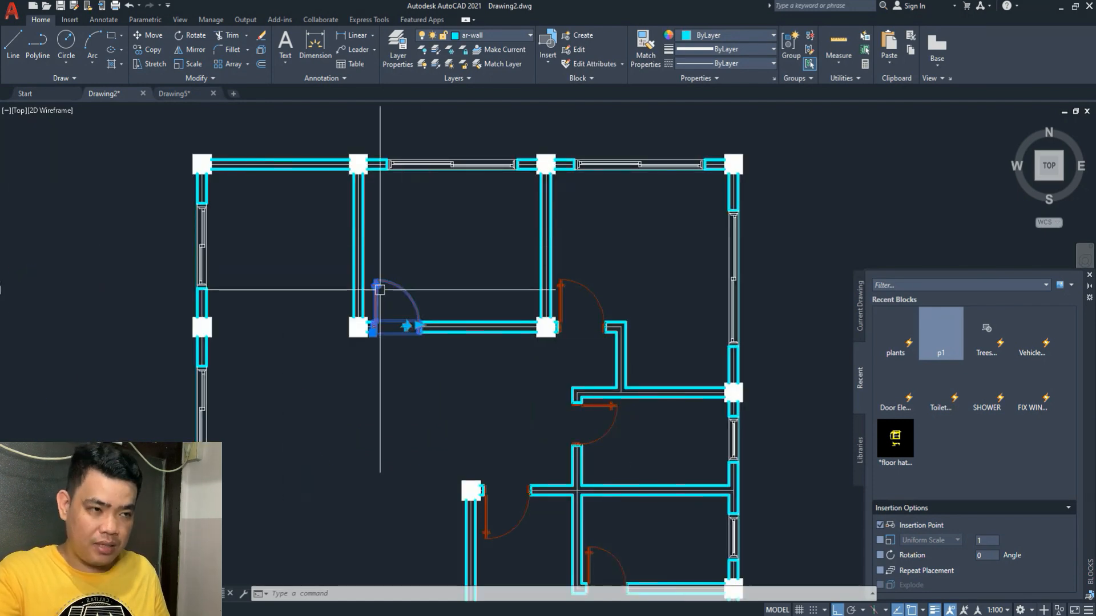
{"action": "scroll", "coordinate": [382, 234], "scroll_direction": "up", "scroll_amount": 2}
{"action": "key", "text": "Return"}
{"action": "scroll", "coordinate": [371, 382], "scroll_direction": "up", "scroll_amount": 2}
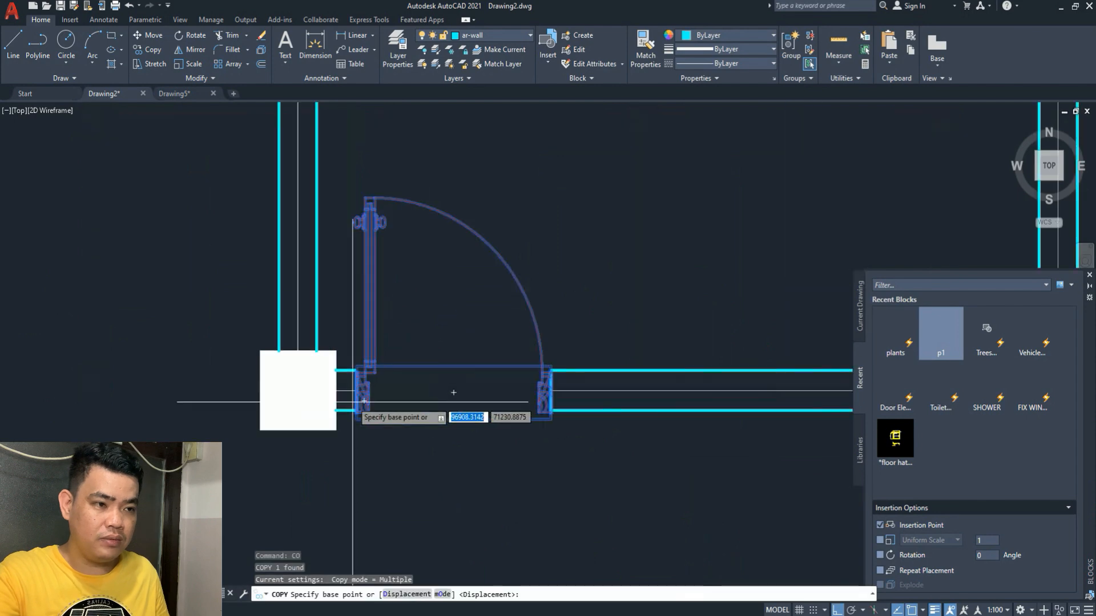
{"action": "scroll", "coordinate": [354, 400], "scroll_direction": "up", "scroll_amount": 2}
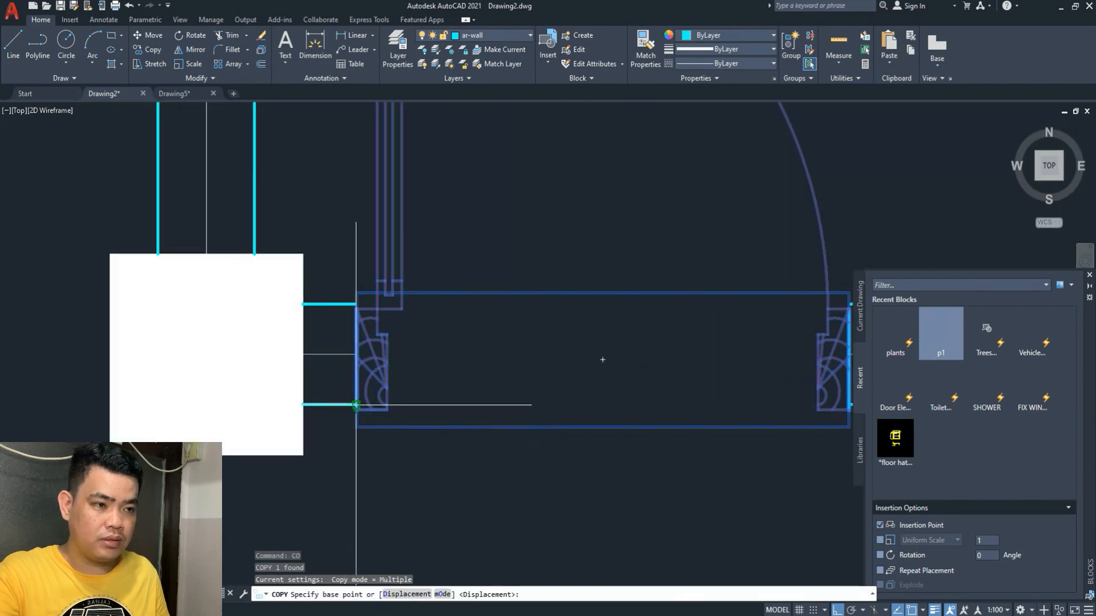
{"action": "left_click", "coordinate": [344, 405]}
{"action": "scroll", "coordinate": [344, 404], "scroll_direction": "down", "scroll_amount": 4}
{"action": "scroll", "coordinate": [288, 237], "scroll_direction": "up", "scroll_amount": 4}
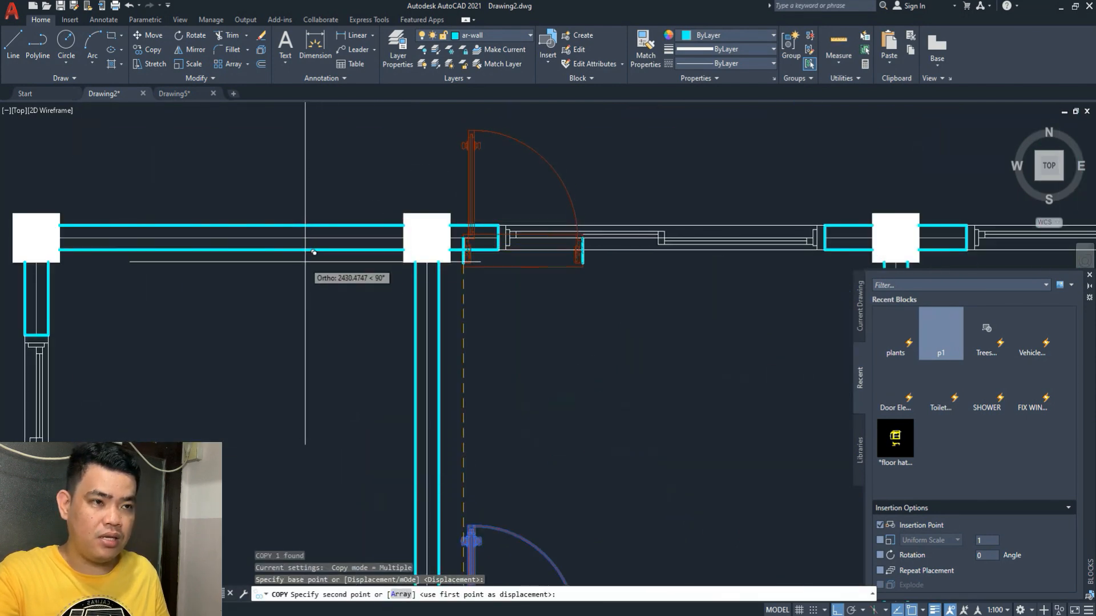
{"action": "left_click", "coordinate": [294, 235]}
{"action": "key", "text": "Escape"}
- Move the copied door horizontally left along the top wall, about 88, so it clears the column
{"action": "left_click", "coordinate": [309, 223]}
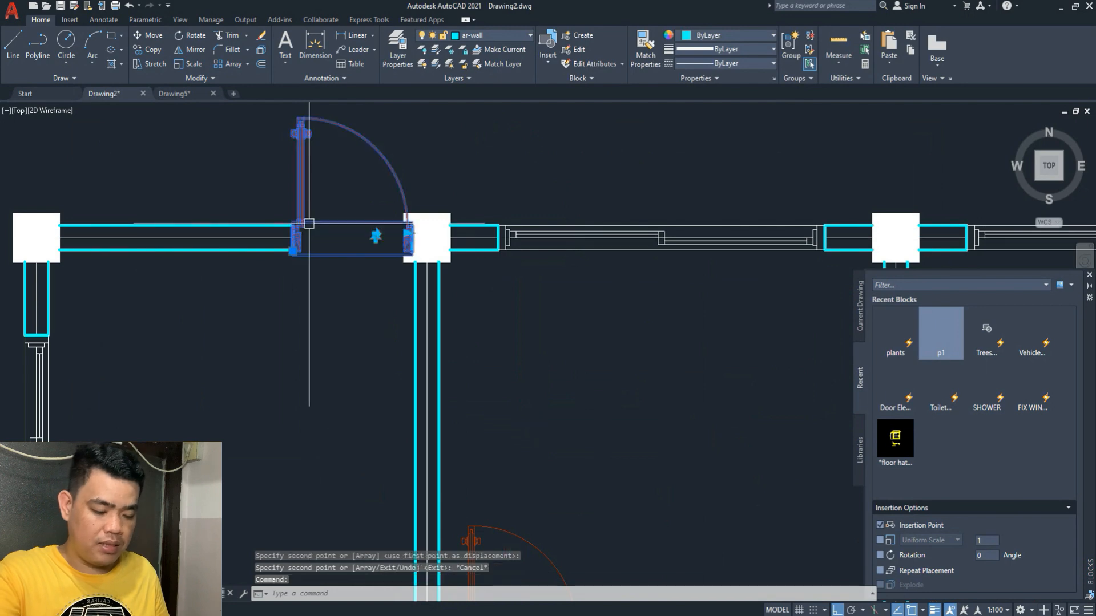
{"action": "middle_click_drag", "start_coordinate": [338, 298], "coordinate": [386, 298]}
{"action": "type", "text": "m"}
{"action": "key", "text": "Return"}
{"action": "left_click", "coordinate": [389, 364]}
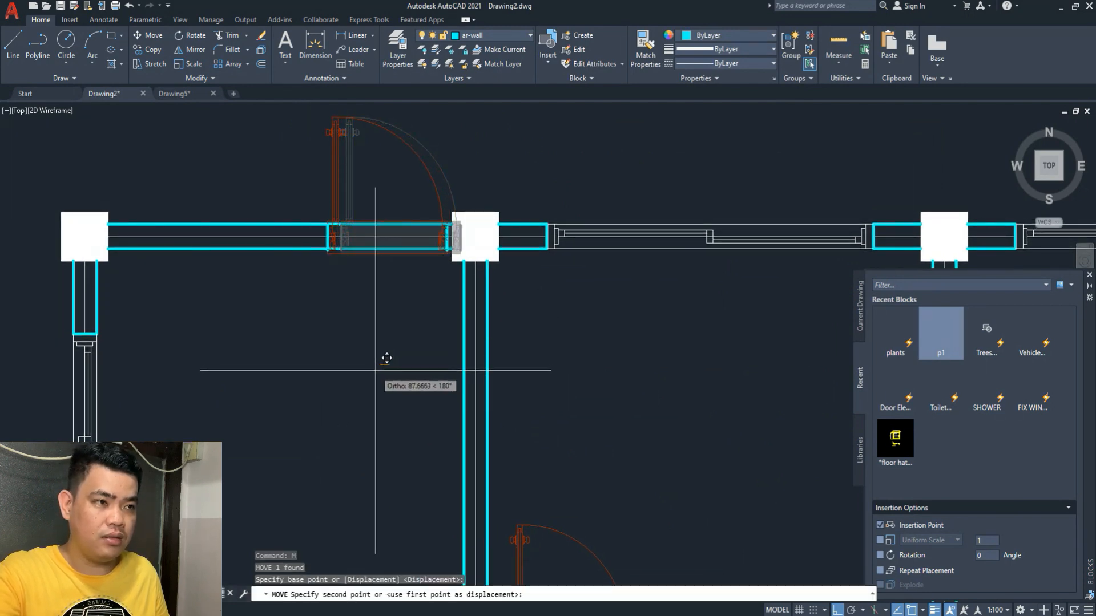
{"action": "key", "text": "Escape"}
- Flip the top-wall door horizontally so its hinge is beside the column, and nudge it slightly left
{"action": "left_click", "coordinate": [363, 219]}
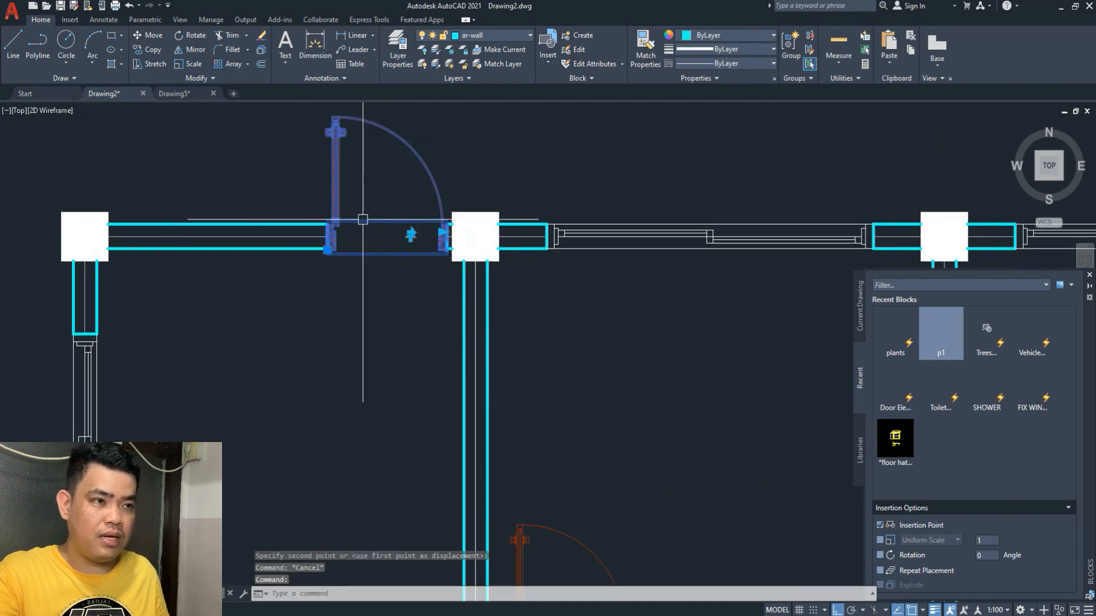
{"action": "left_click", "coordinate": [411, 236]}
{"action": "middle_click_drag", "start_coordinate": [407, 274], "coordinate": [433, 262]}
{"action": "type", "text": "m"}
{"action": "key", "text": "Return"}
{"action": "left_click", "coordinate": [414, 296]}
{"action": "key", "text": "Escape"}
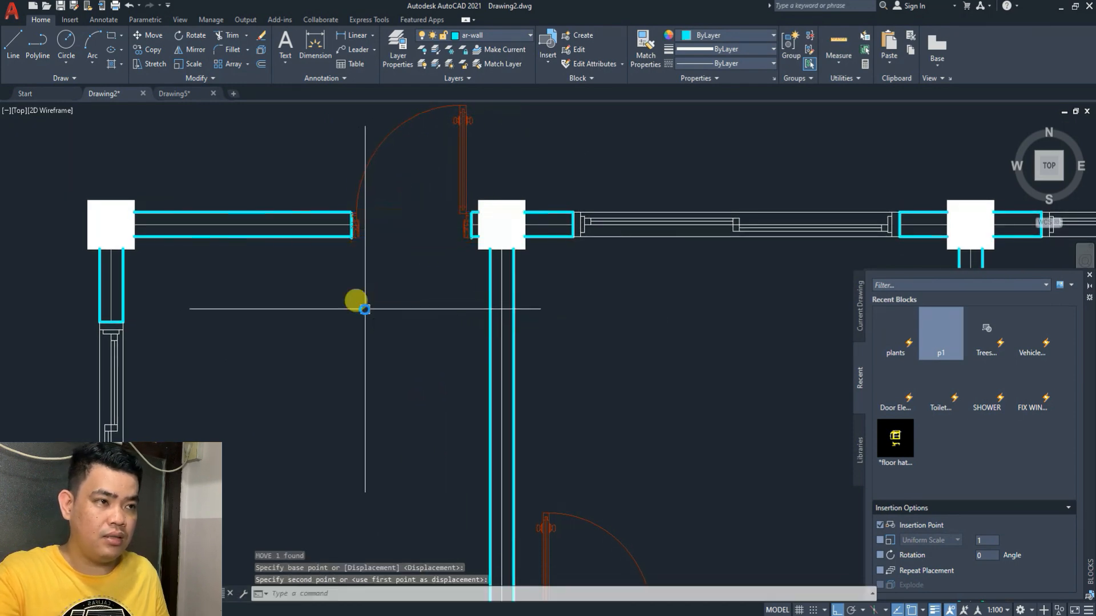
- Flip the top-wall door vertically so it swings into the upper-left area
{"action": "left_click", "coordinate": [461, 171]}
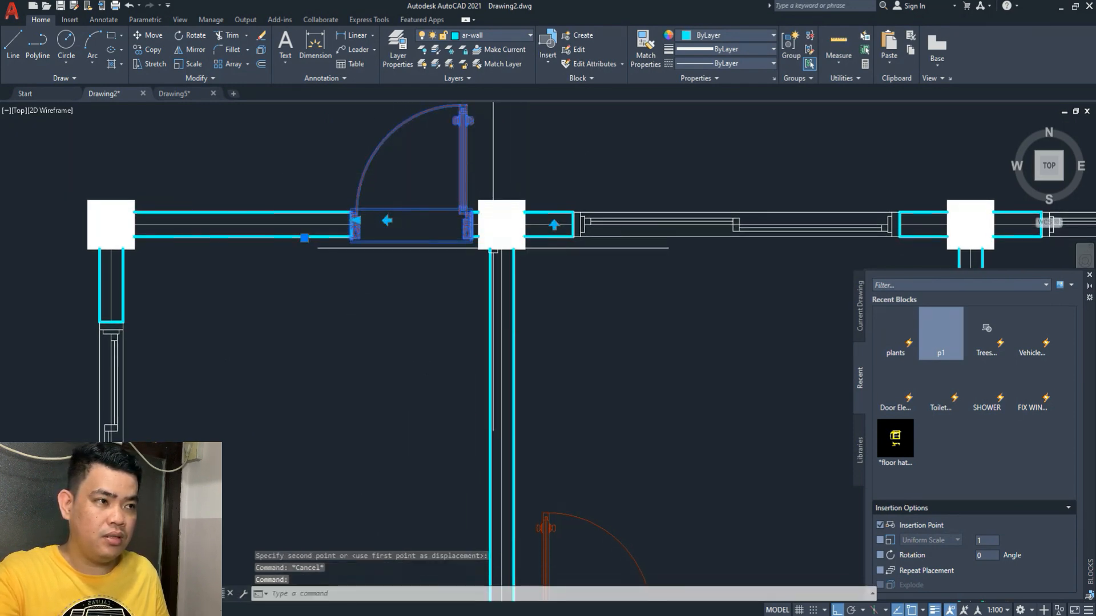
{"action": "scroll", "coordinate": [554, 225], "scroll_direction": "down", "scroll_amount": 4}
{"action": "key", "text": "Escape"}
{"action": "key", "text": "Escape"}
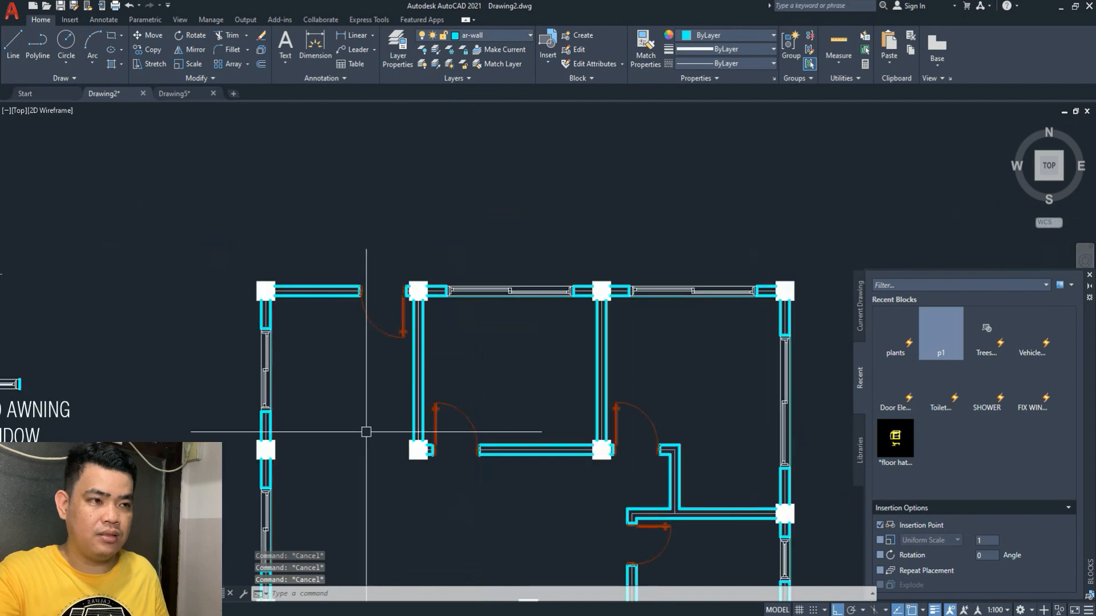
- Examine the whole floor plan and the door, window, furniture and fixture symbols beside it
{"action": "middle_click_drag", "start_coordinate": [367, 430], "coordinate": [343, 356]}
{"action": "scroll", "coordinate": [367, 391], "scroll_direction": "down", "scroll_amount": 4}
{"action": "scroll", "coordinate": [355, 306], "scroll_direction": "up", "scroll_amount": 2}
{"action": "mouse_move", "coordinate": [354, 306]}
{"action": "middle_mouse_down"}
{"action": "mouse_move", "coordinate": [321, 323]}
{"action": "mouse_move", "coordinate": [356, 323]}
{"action": "middle_mouse_up"}
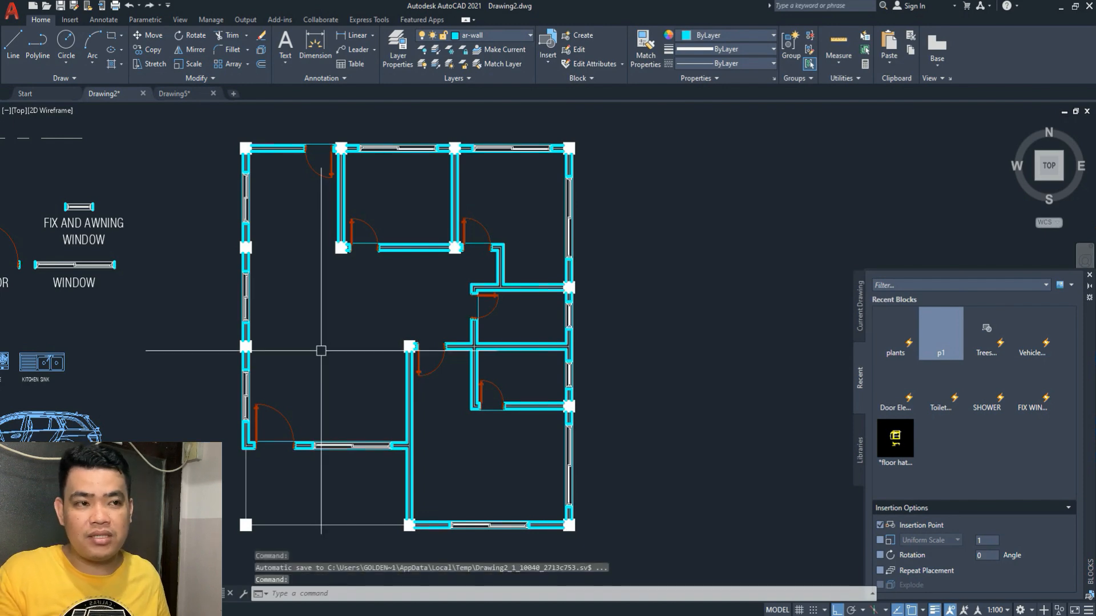
{"action": "middle_click_drag", "start_coordinate": [321, 350], "coordinate": [398, 352]}
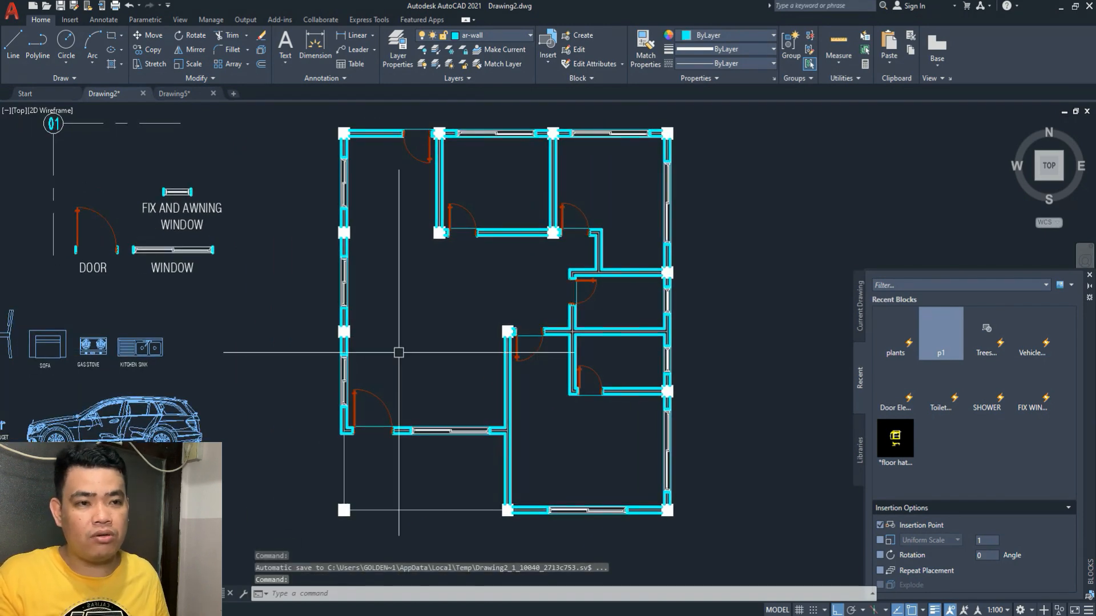
{"action": "middle_click_drag", "start_coordinate": [213, 379], "coordinate": [414, 401]}
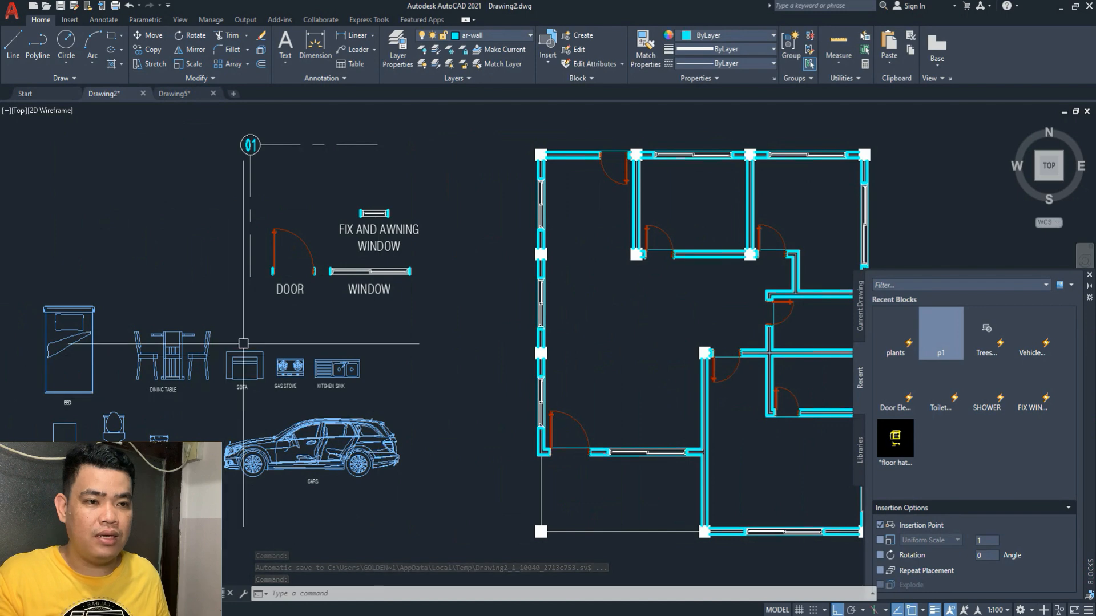
{"action": "scroll", "coordinate": [79, 353], "scroll_direction": "down", "scroll_amount": 2}
{"action": "scroll", "coordinate": [149, 341], "scroll_direction": "up", "scroll_amount": 2}
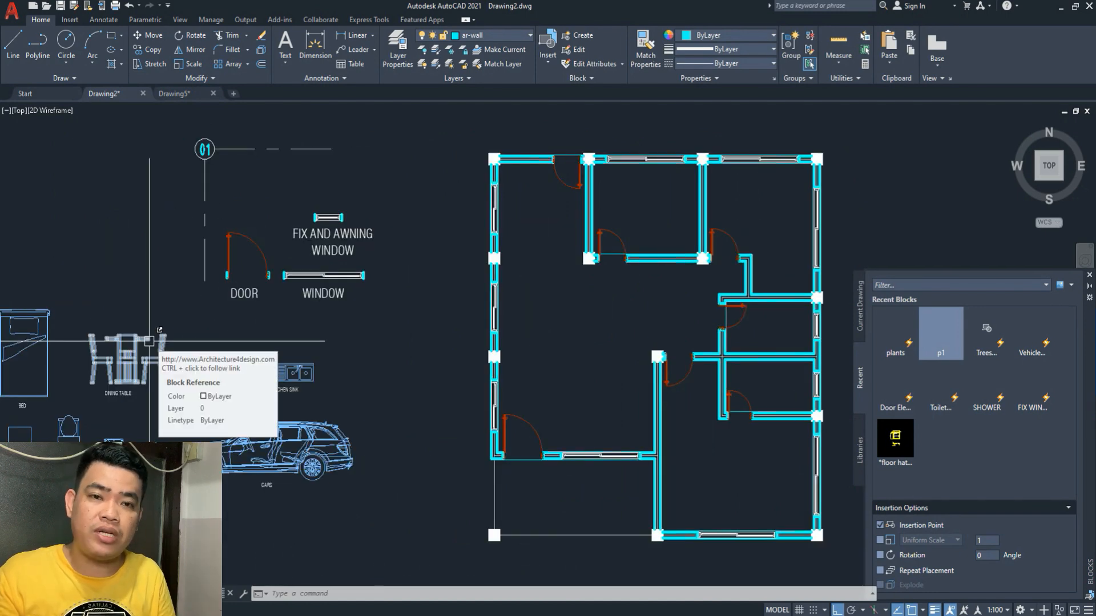
{"action": "middle_click_drag", "start_coordinate": [274, 314], "coordinate": [316, 297]}
{"action": "scroll", "coordinate": [333, 306], "scroll_direction": "down", "scroll_amount": 2}
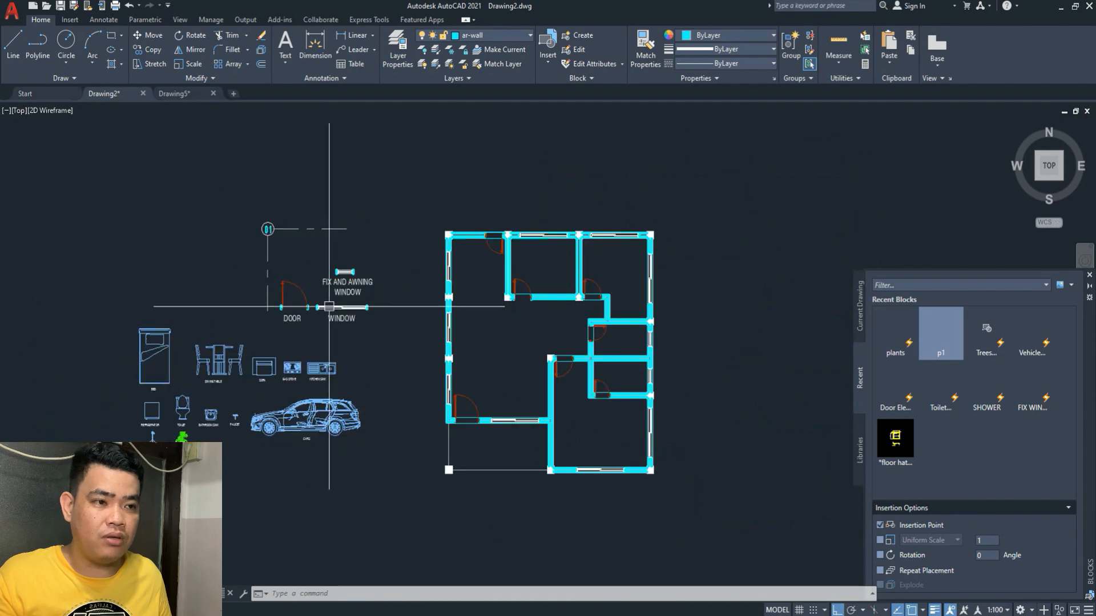
{"action": "scroll", "coordinate": [311, 311], "scroll_direction": "up", "scroll_amount": 2}
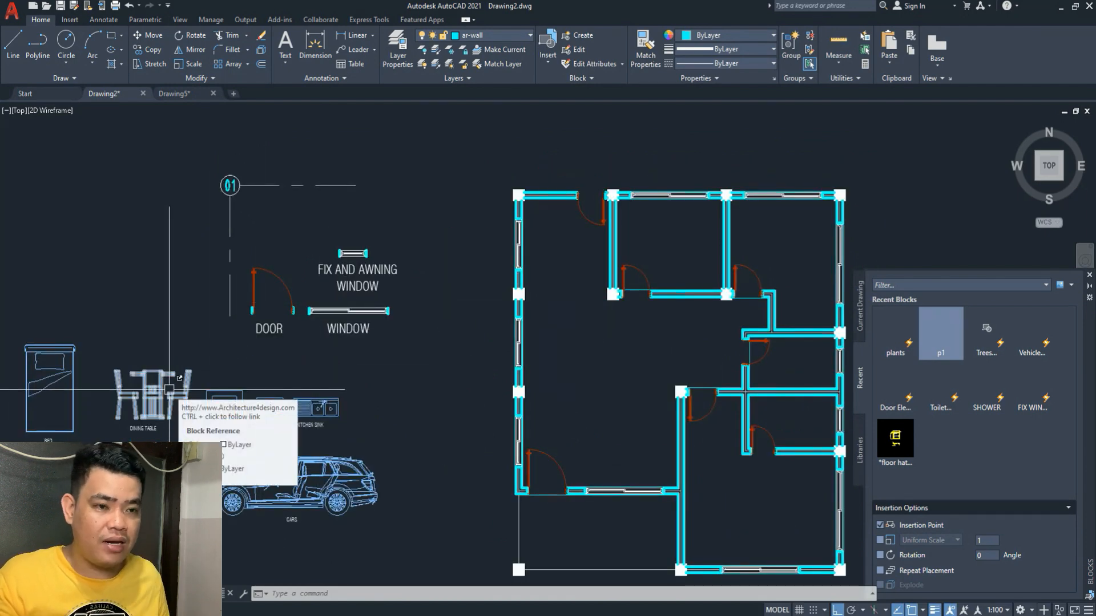
{"action": "scroll", "coordinate": [169, 389], "scroll_direction": "down", "scroll_amount": 2}
{"action": "middle_click_drag", "start_coordinate": [169, 389], "coordinate": [226, 339]}
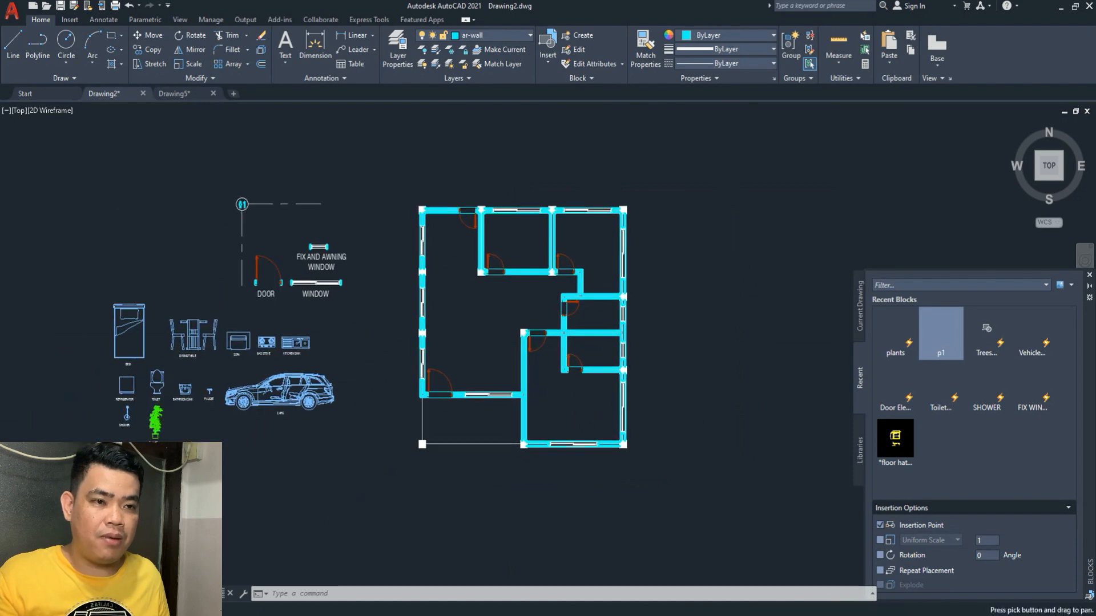
{"action": "scroll", "coordinate": [131, 323], "scroll_direction": "up", "scroll_amount": 2}
{"action": "scroll", "coordinate": [264, 402], "scroll_direction": "down", "scroll_amount": 2}
{"action": "middle_click_drag", "start_coordinate": [264, 371], "coordinate": [197, 375]}
- Copy the bed symbol into the upper middle room with Ortho turned off
{"action": "left_click", "coordinate": [102, 374]}
{"action": "middle_click_drag", "start_coordinate": [97, 355], "coordinate": [97, 336]}
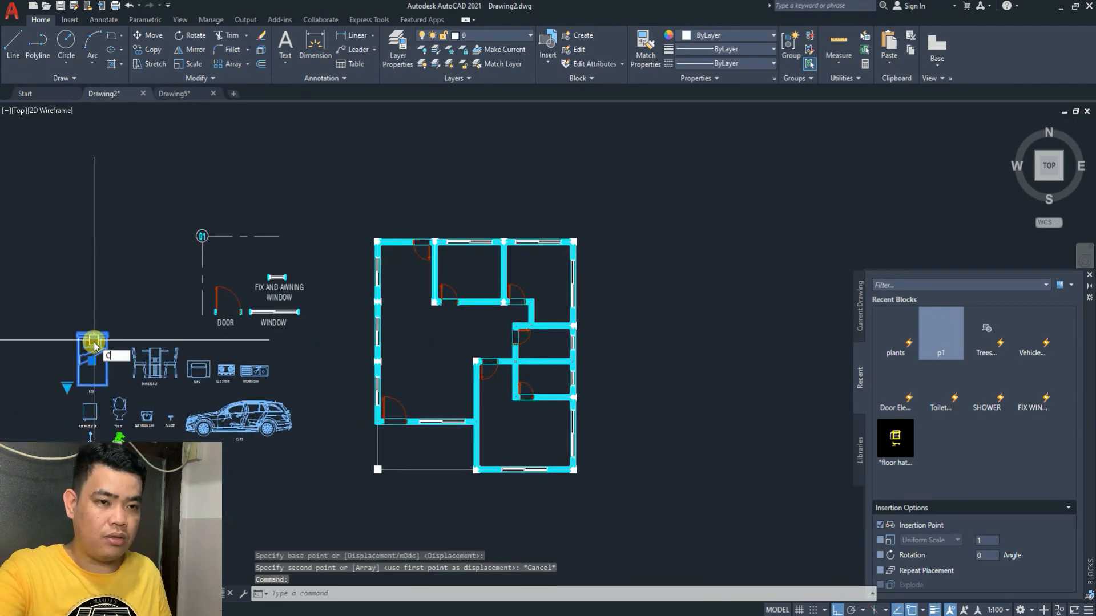
{"action": "type", "text": "co"}
{"action": "key", "text": "Return"}
{"action": "left_click", "coordinate": [91, 342]}
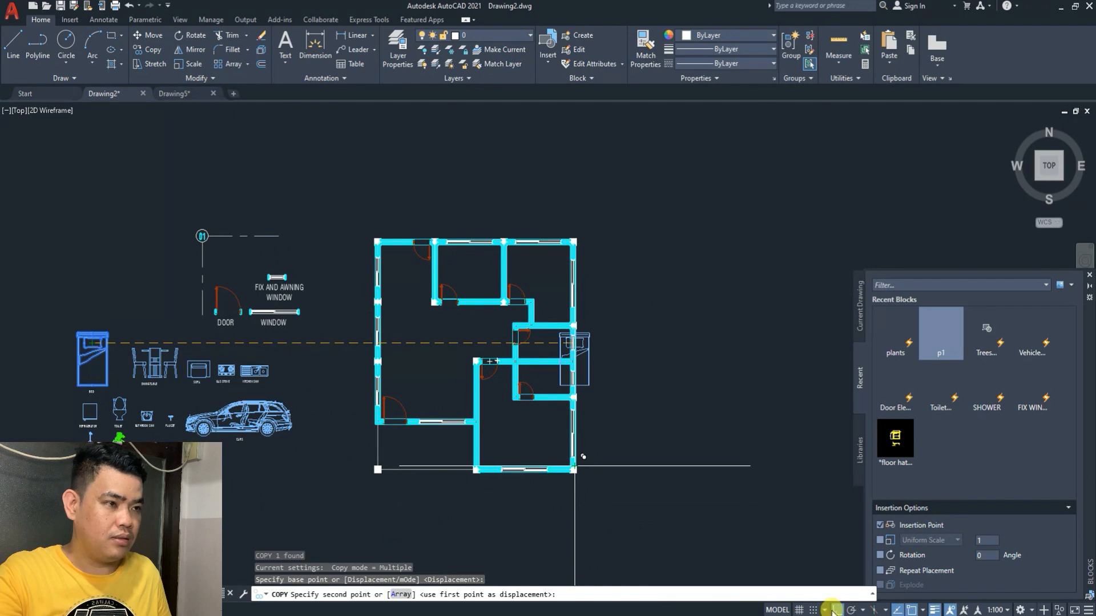
{"action": "left_click", "coordinate": [834, 609]}
{"action": "scroll", "coordinate": [574, 297], "scroll_direction": "up", "scroll_amount": 4}
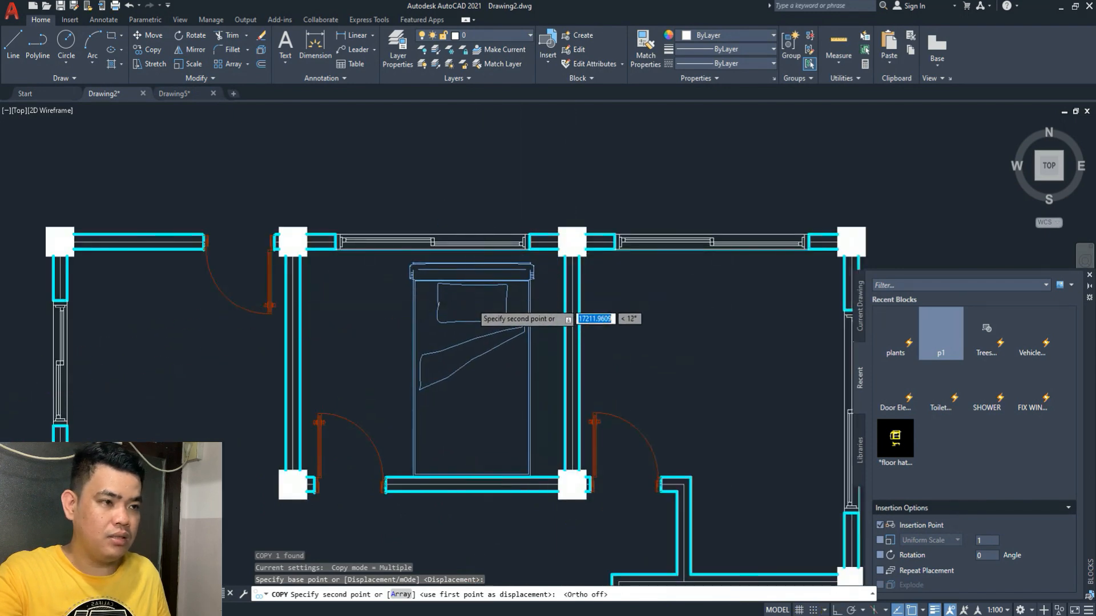
{"action": "left_click", "coordinate": [464, 313]}
{"action": "key", "text": "Escape"}
- Rotate the copied bed 90° clockwise with Ortho on, so its headboard faces the room's right wall
{"action": "middle_click_drag", "start_coordinate": [465, 313], "coordinate": [443, 284]}
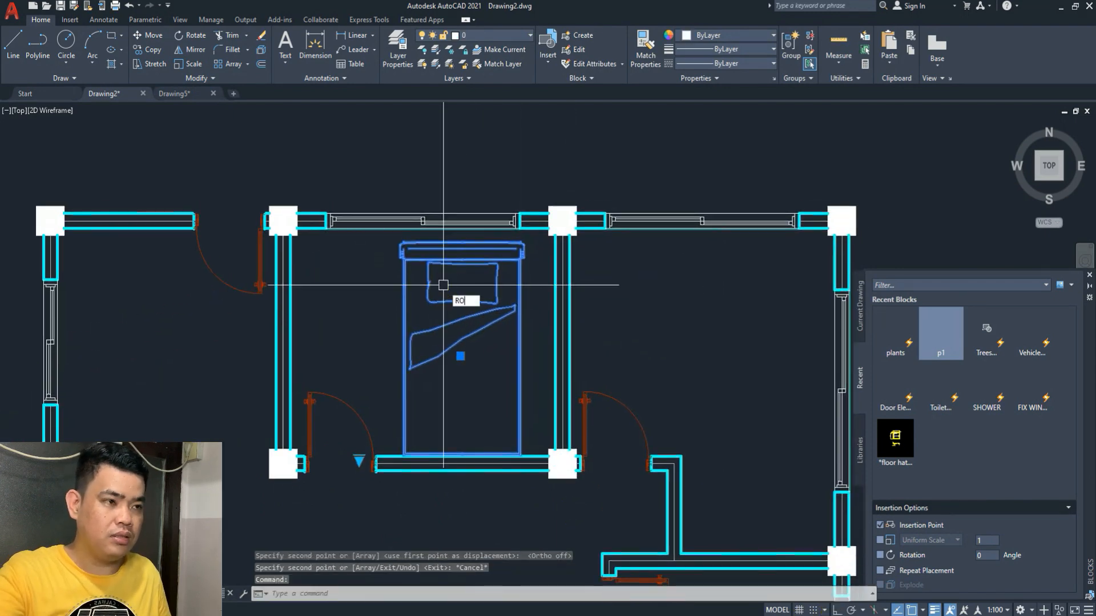
{"action": "type", "text": "RO"}
{"action": "key", "text": "Return"}
{"action": "left_click", "coordinate": [444, 282]}
{"action": "left_click", "coordinate": [830, 610]}
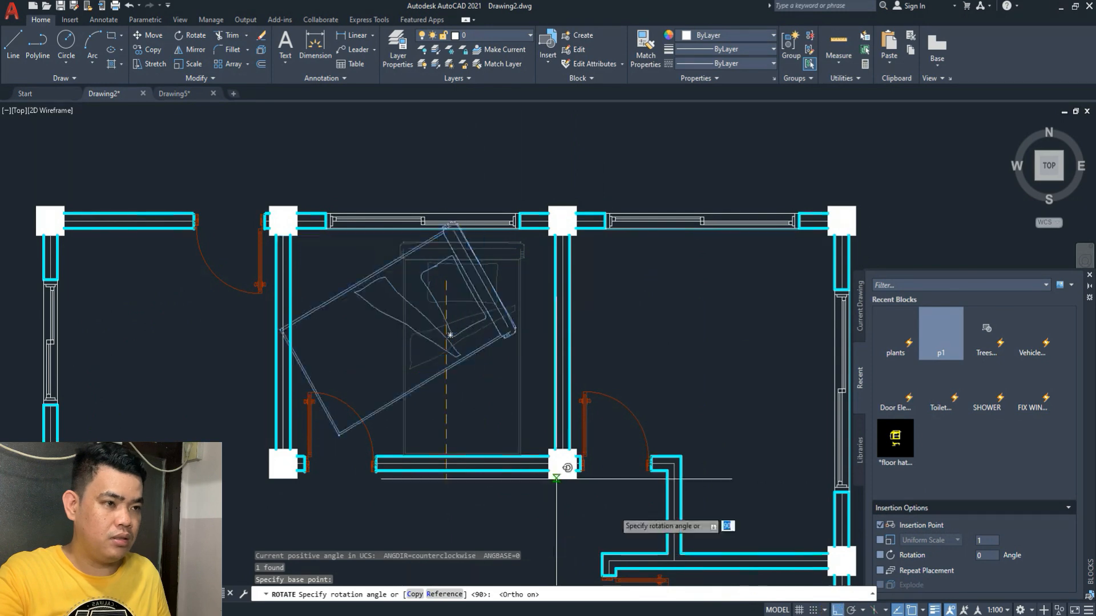
{"action": "left_click", "coordinate": [450, 394]}
- Move the rotated bed horizontally right so its headboard sits beside the upper middle room's right wall
{"action": "left_click", "coordinate": [436, 328]}
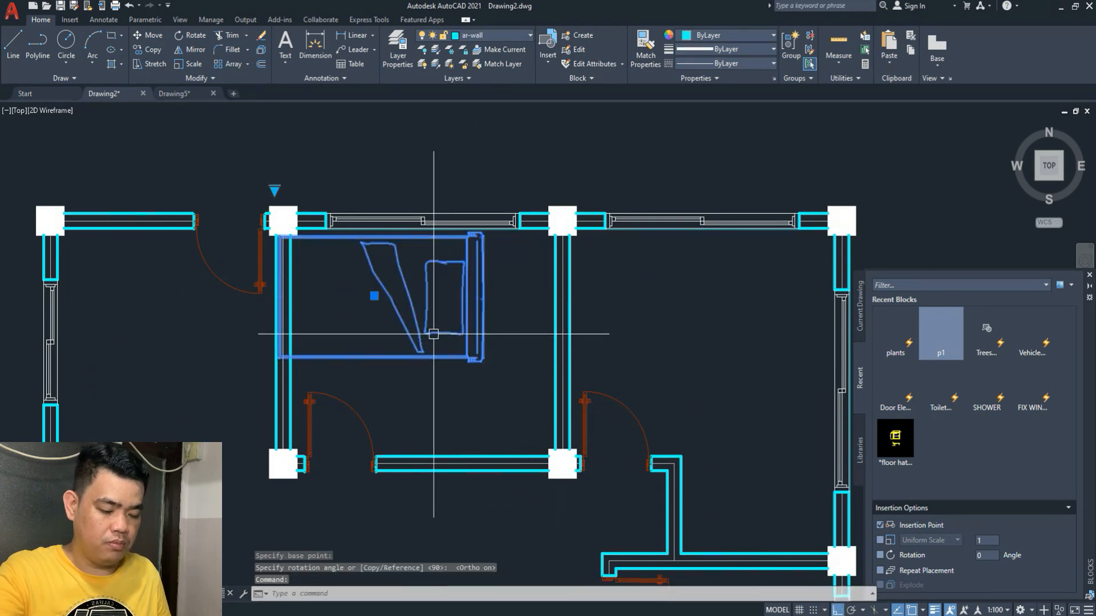
{"action": "type", "text": "M"}
{"action": "key", "text": "Return"}
{"action": "middle_click_drag", "start_coordinate": [436, 328], "coordinate": [448, 311]}
{"action": "left_click", "coordinate": [438, 314]}
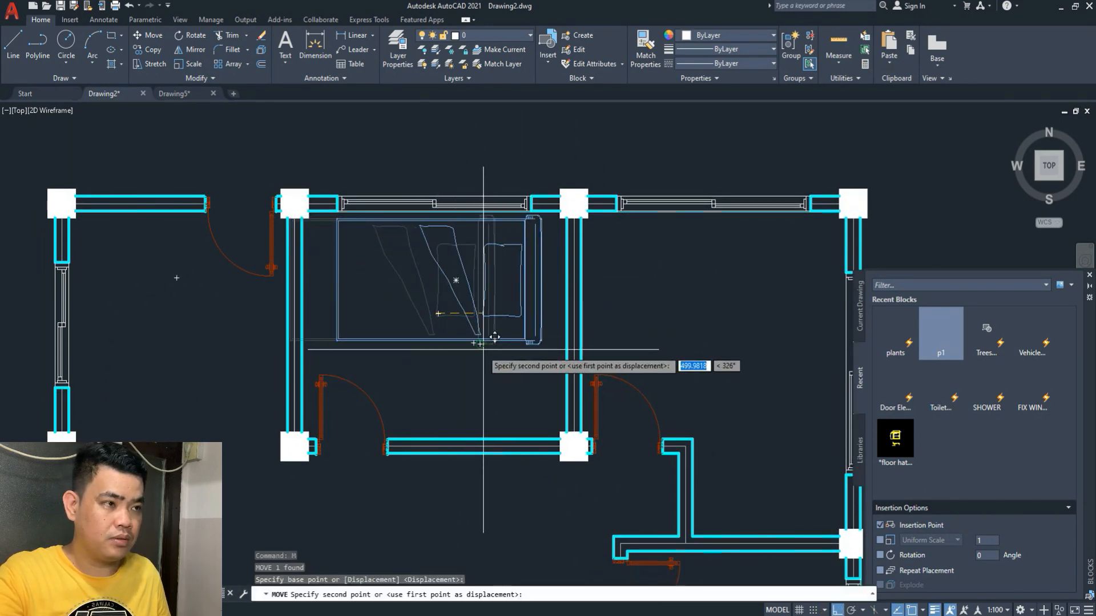
{"action": "key", "text": "Escape"}
- Move the bed slightly down to leave a small gap below the upper middle room's window wall
{"action": "left_click", "coordinate": [478, 342]}
{"action": "middle_click_drag", "start_coordinate": [469, 344], "coordinate": [467, 338]}
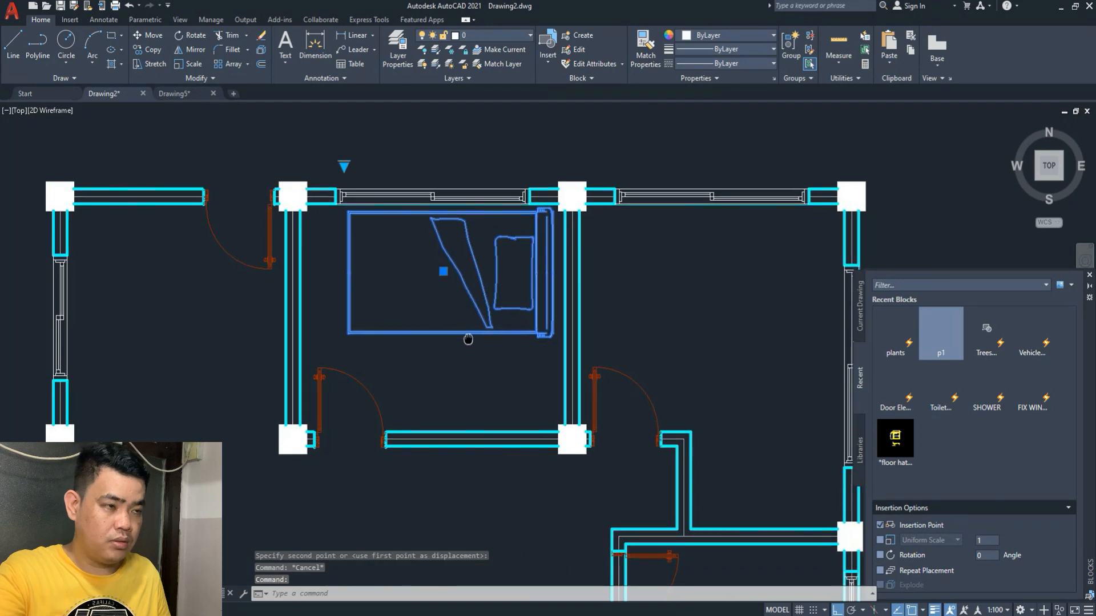
{"action": "type", "text": "m"}
{"action": "key", "text": "Return"}
{"action": "left_click", "coordinate": [461, 357]}
{"action": "left_click", "coordinate": [460, 366]}
{"action": "key", "text": "Escape"}
- Switch the upper middle room's bed block to the MASTER BED 1 SIDE visibility state
{"action": "scroll", "coordinate": [398, 308], "scroll_direction": "down", "scroll_amount": 2}
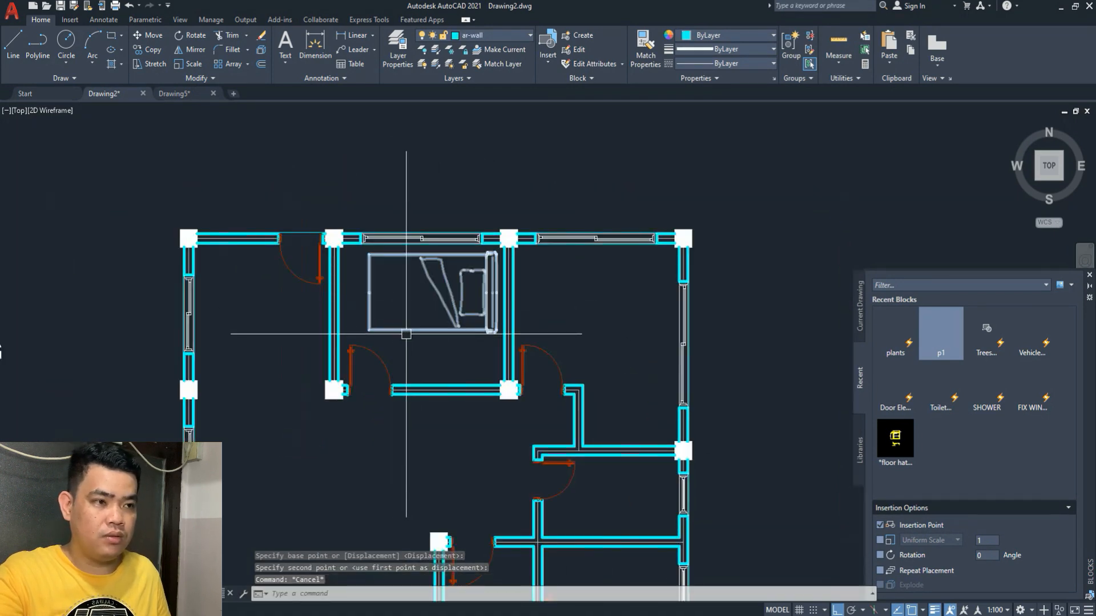
{"action": "left_click", "coordinate": [406, 334]}
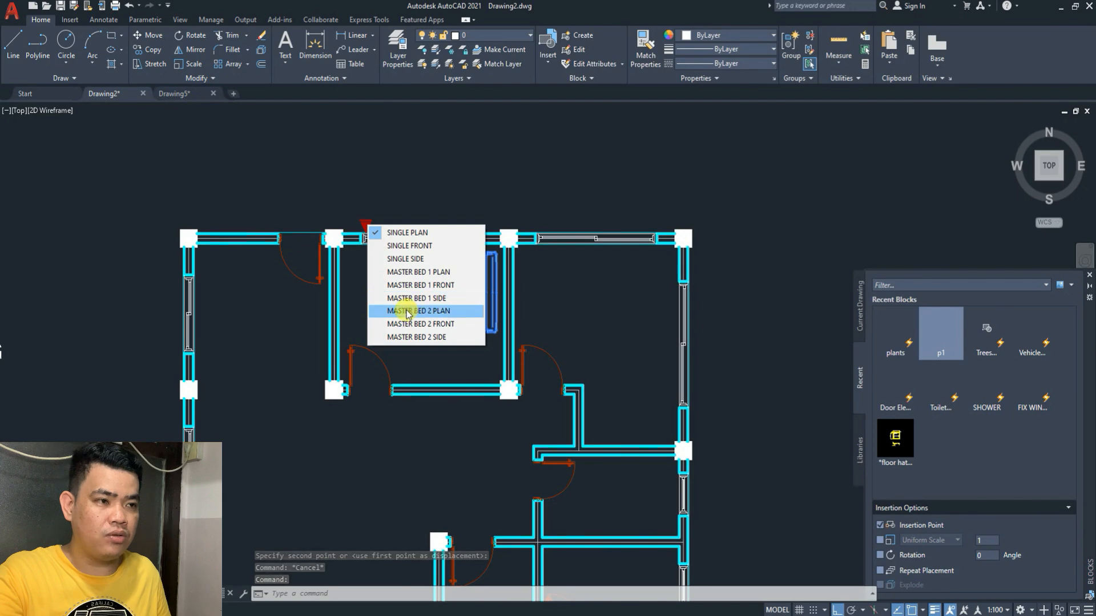
{"action": "left_click", "coordinate": [411, 299]}
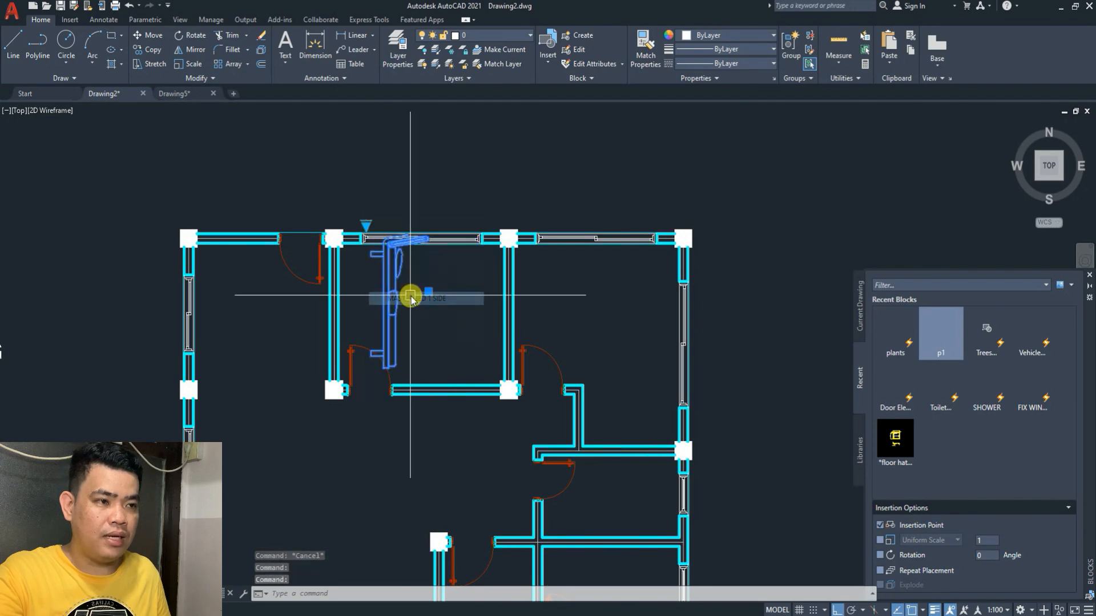
- Switch the upper middle room's bed block to the MASTER BED 1 PLAN visibility state
{"action": "left_click", "coordinate": [366, 226]}
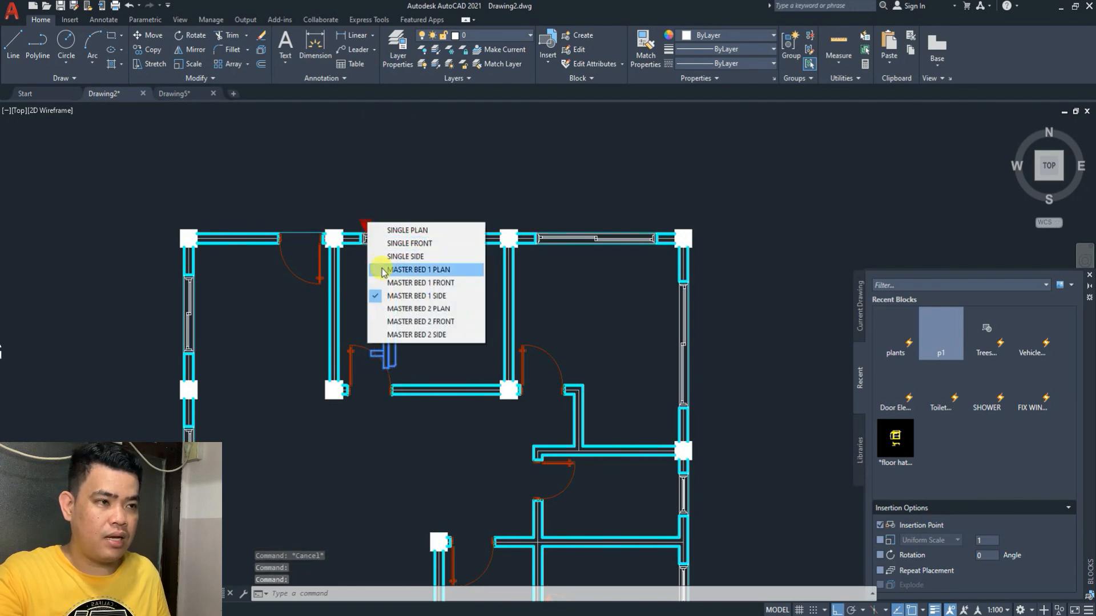
{"action": "left_click", "coordinate": [409, 271]}
{"action": "scroll", "coordinate": [426, 307], "scroll_direction": "up", "scroll_amount": 2}
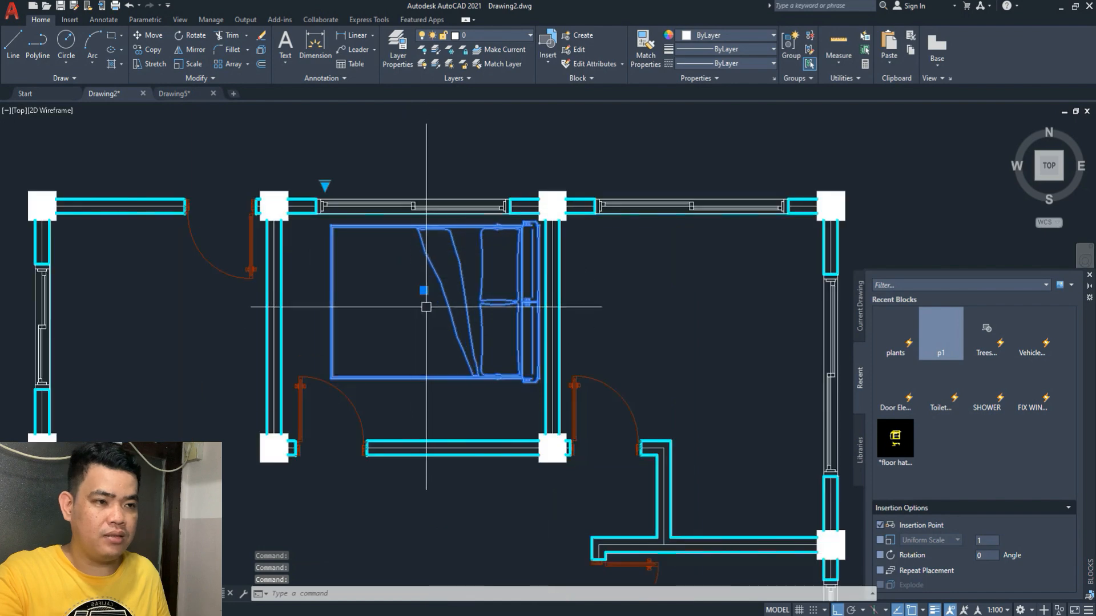
{"action": "key", "text": "Escape"}
{"action": "key", "text": "Escape"}
{"action": "scroll", "coordinate": [405, 301], "scroll_direction": "down", "scroll_amount": 2}
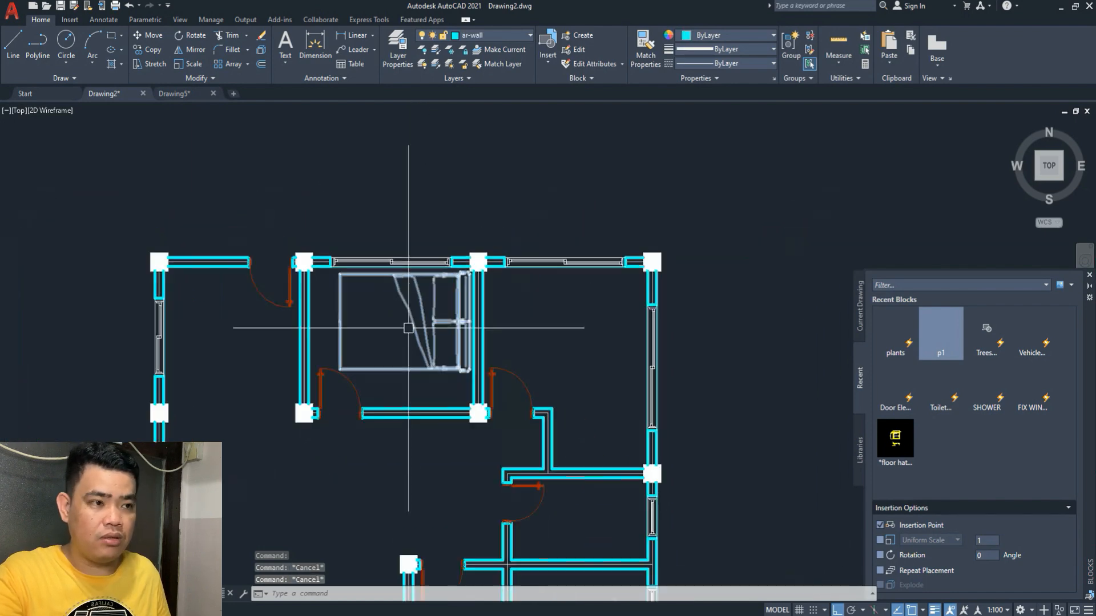
- Set the upper middle room's bed block to the SINGLE PLAN visibility state
{"action": "scroll", "coordinate": [414, 306], "scroll_direction": "up", "scroll_amount": 2}
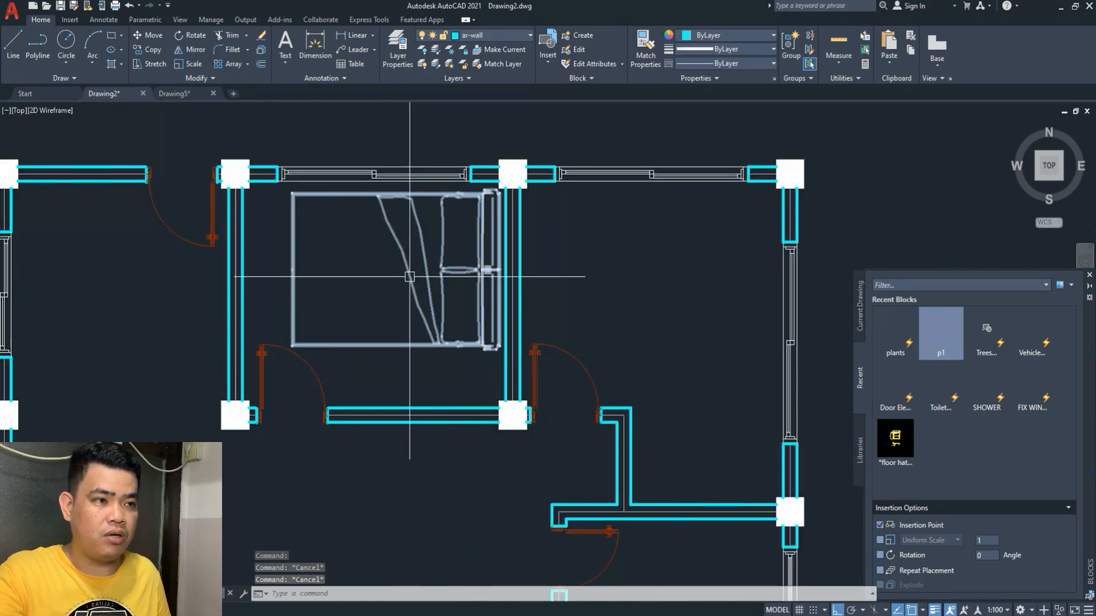
{"action": "left_click", "coordinate": [387, 231]}
{"action": "left_click", "coordinate": [286, 153]}
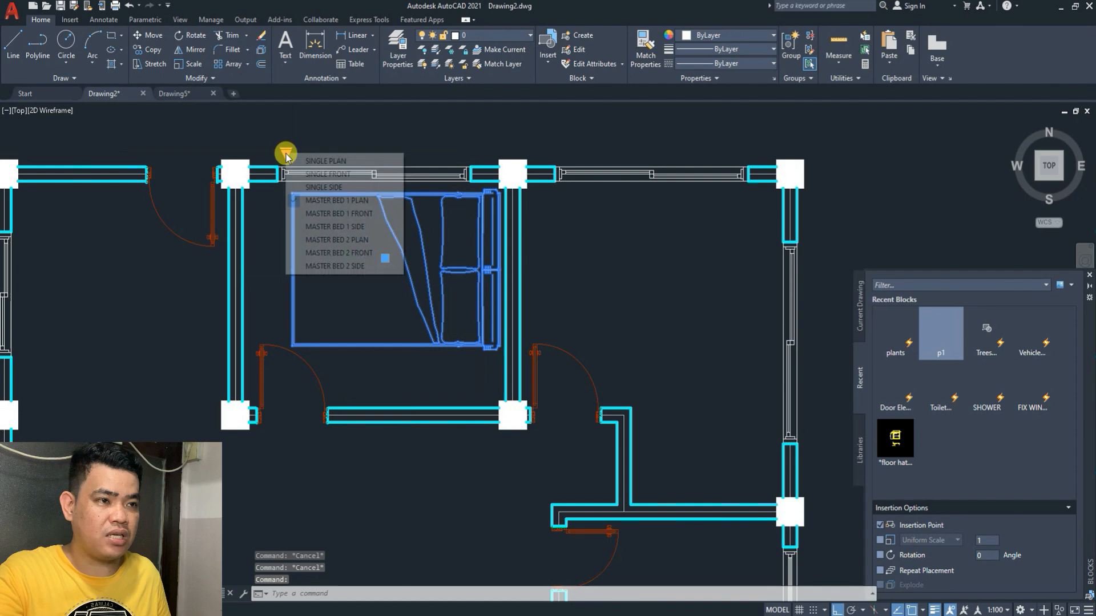
{"action": "left_click", "coordinate": [322, 162]}
{"action": "key", "text": "Escape"}
- Copy the single bed into the lower right room with Ortho off, placing its headboard beside the right window wall
{"action": "scroll", "coordinate": [375, 363], "scroll_direction": "down", "scroll_amount": 4}
{"action": "middle_click_drag", "start_coordinate": [375, 363], "coordinate": [367, 325]}
{"action": "scroll", "coordinate": [431, 277], "scroll_direction": "up", "scroll_amount": 2}
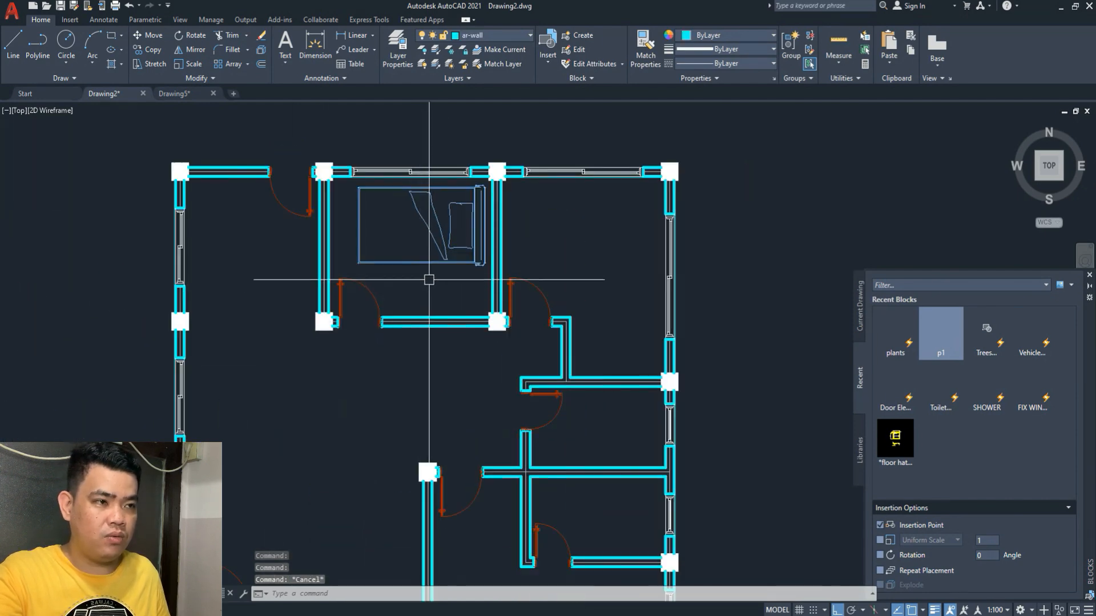
{"action": "left_click", "coordinate": [441, 266]}
{"action": "key", "text": "Return"}
{"action": "left_click", "coordinate": [424, 266]}
{"action": "scroll", "coordinate": [427, 262], "scroll_direction": "down", "scroll_amount": 2}
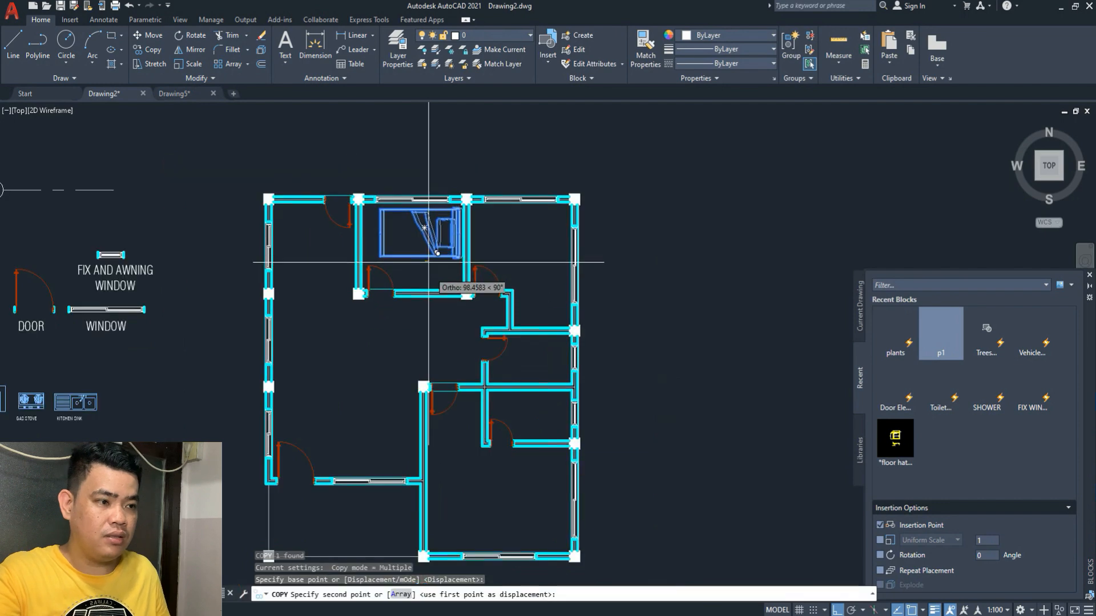
{"action": "middle_click_drag", "start_coordinate": [503, 502], "coordinate": [455, 371]}
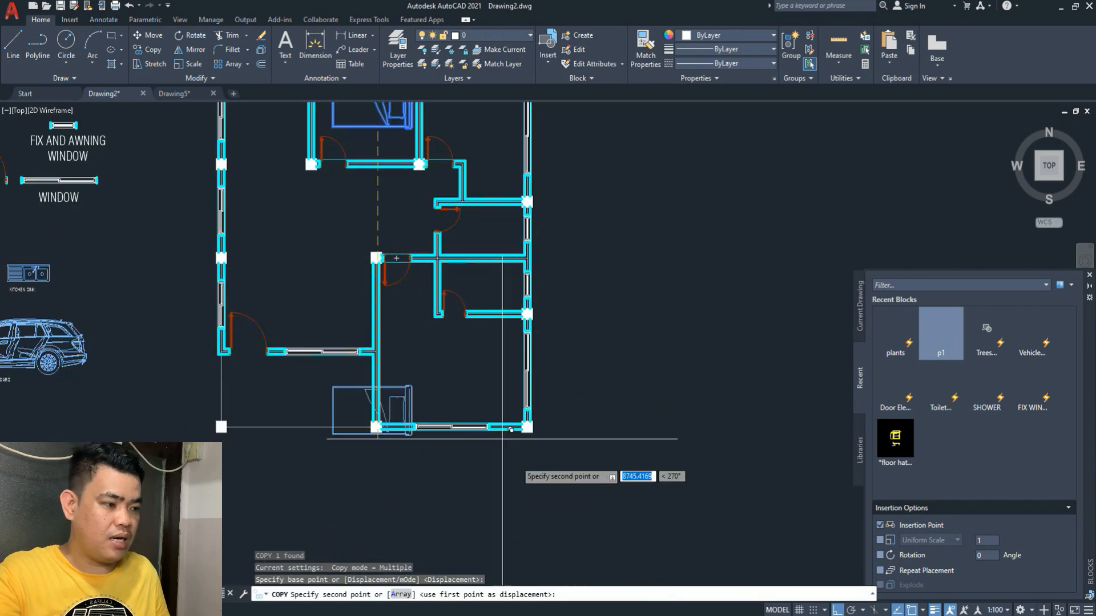
{"action": "left_click", "coordinate": [834, 611]}
{"action": "scroll", "coordinate": [547, 400], "scroll_direction": "up", "scroll_amount": 2}
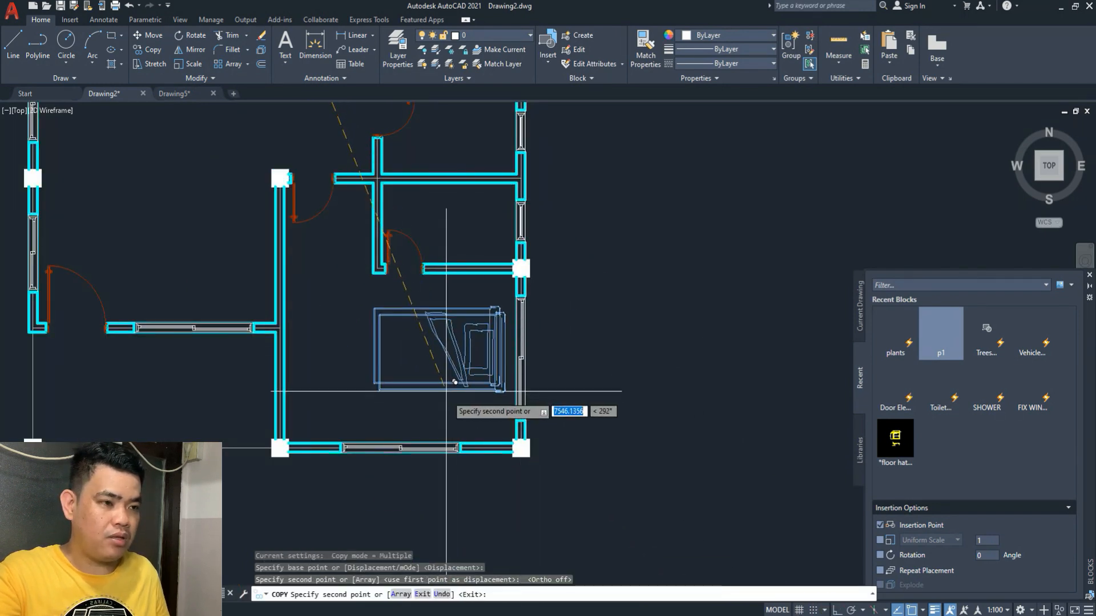
{"action": "key", "text": "Escape"}
- Change the lower right room's copied bed to the MASTER BED 2 PLAN visibility state
{"action": "left_click", "coordinate": [376, 287]}
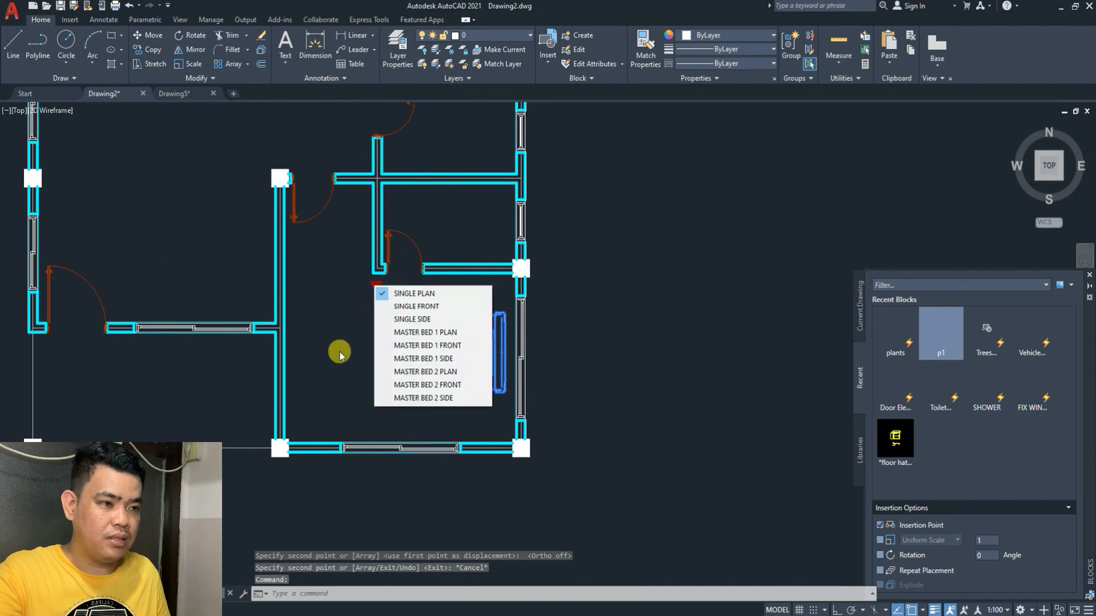
{"action": "left_click", "coordinate": [420, 372]}
{"action": "key", "text": "Escape"}
{"action": "scroll", "coordinate": [282, 369], "scroll_direction": "up", "scroll_amount": 2}
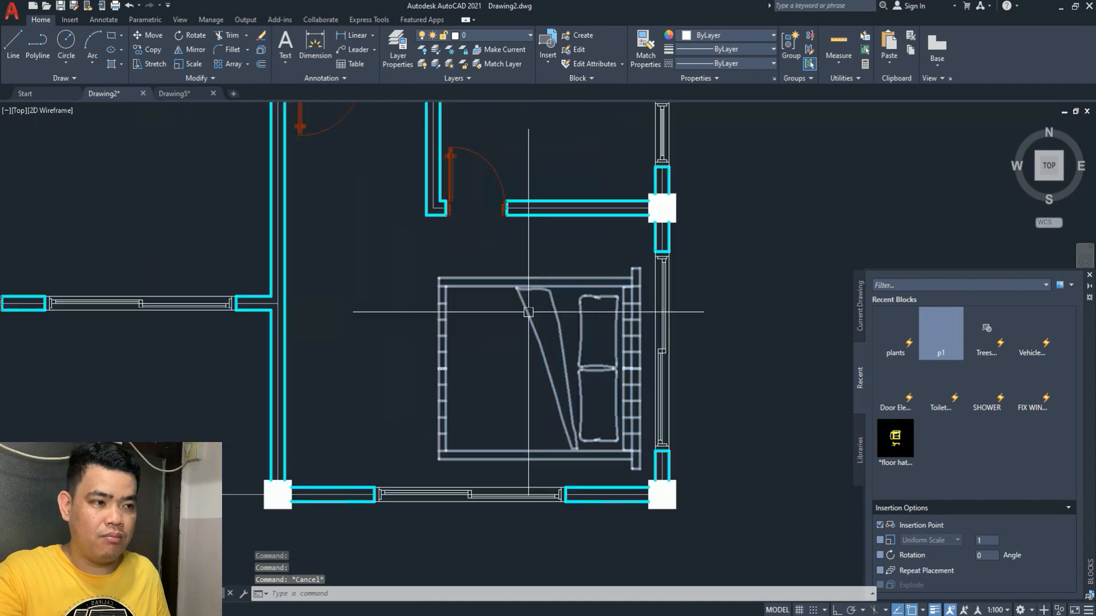
- Examine the furniture and fixture blocks beside the floor plan and the rooms still to furnish
{"action": "scroll", "coordinate": [528, 312], "scroll_direction": "down", "scroll_amount": 5}
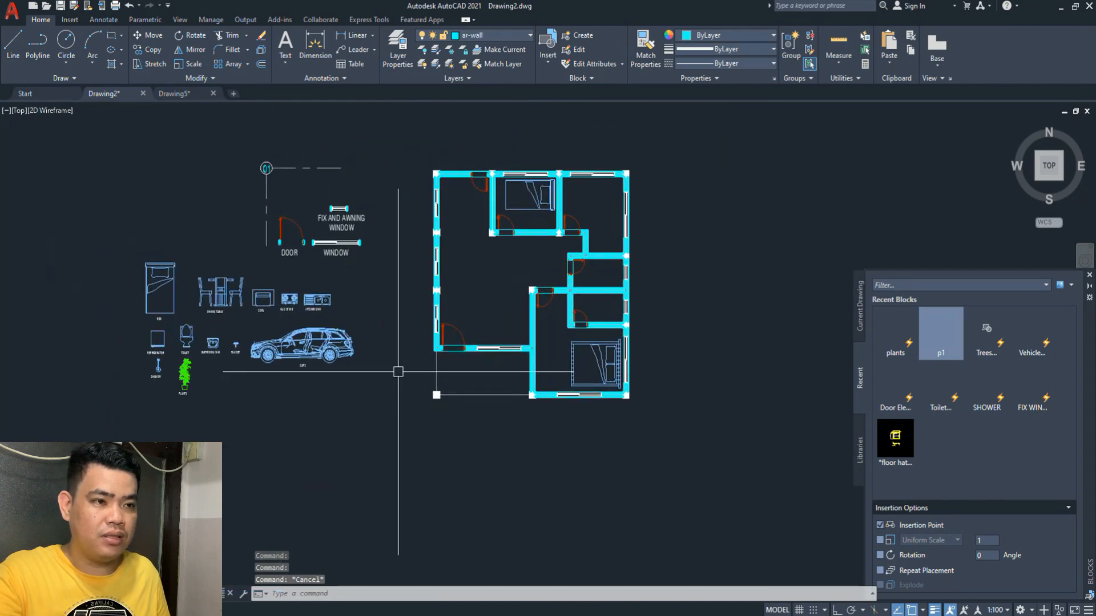
{"action": "scroll", "coordinate": [228, 314], "scroll_direction": "up", "scroll_amount": 3}
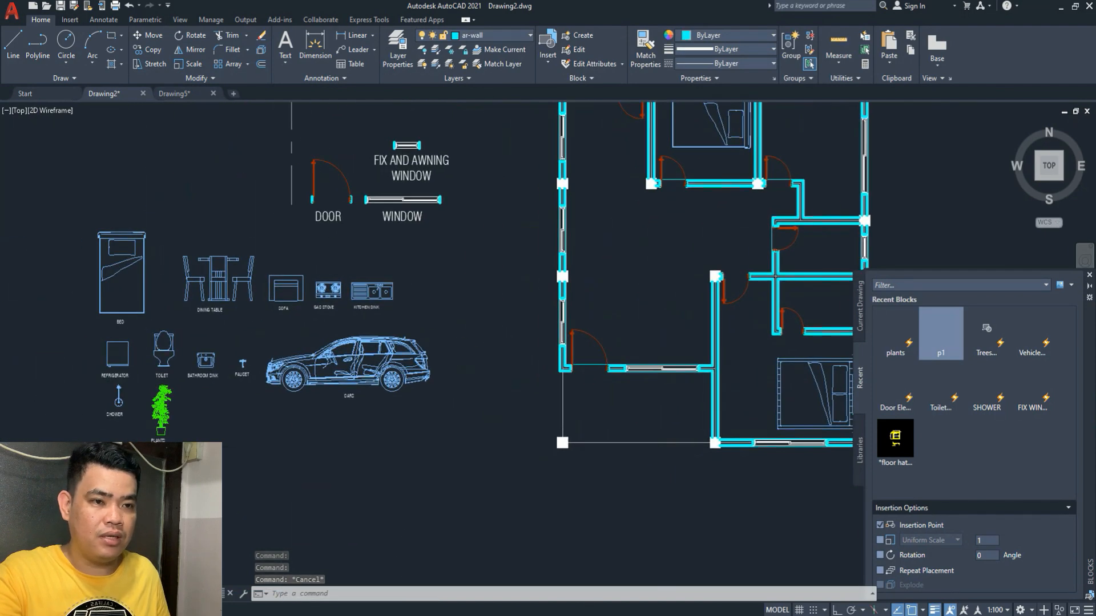
{"action": "scroll", "coordinate": [172, 367], "scroll_direction": "up", "scroll_amount": 2}
{"action": "scroll", "coordinate": [171, 367], "scroll_direction": "down", "scroll_amount": 5}
{"action": "scroll", "coordinate": [153, 364], "scroll_direction": "up", "scroll_amount": 4}
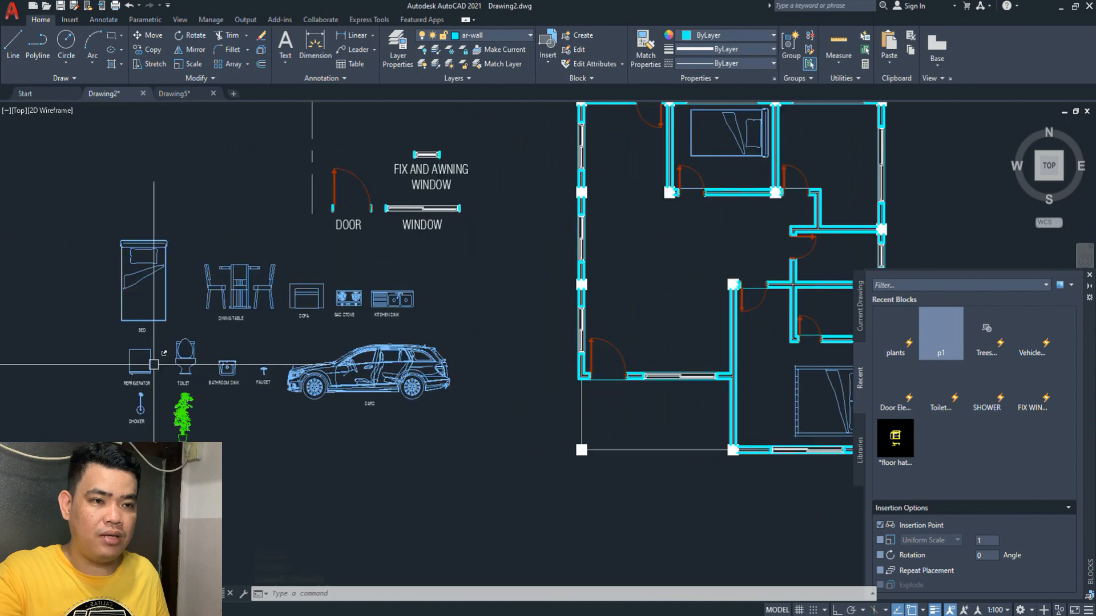
{"action": "scroll", "coordinate": [160, 365], "scroll_direction": "down", "scroll_amount": 2}
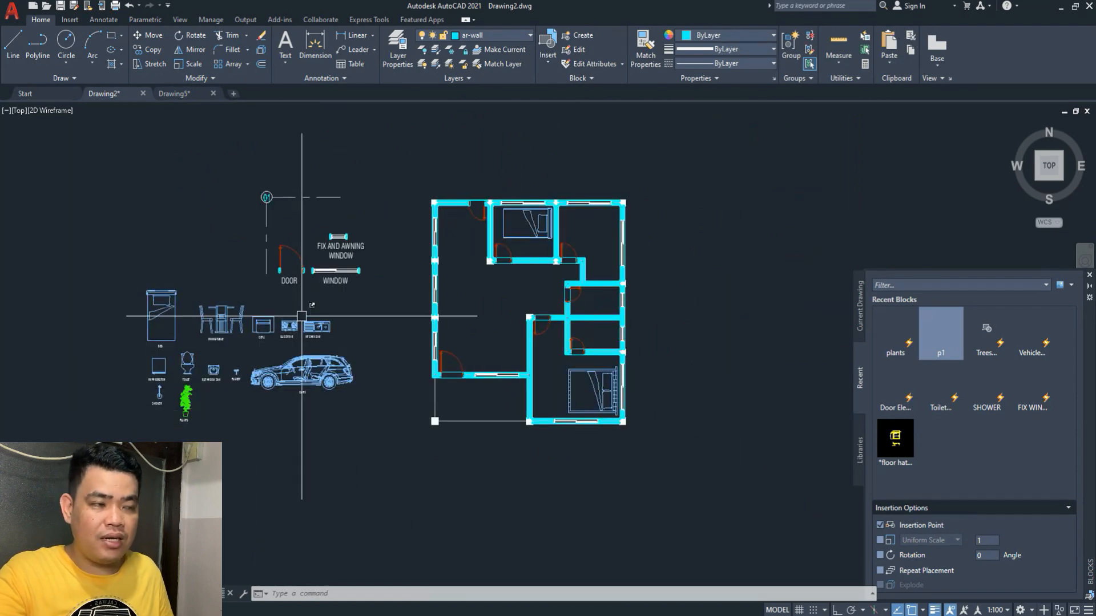
{"action": "scroll", "coordinate": [457, 296], "scroll_direction": "up", "scroll_amount": 2}
{"action": "middle_click_drag", "start_coordinate": [512, 370], "coordinate": [494, 341]}
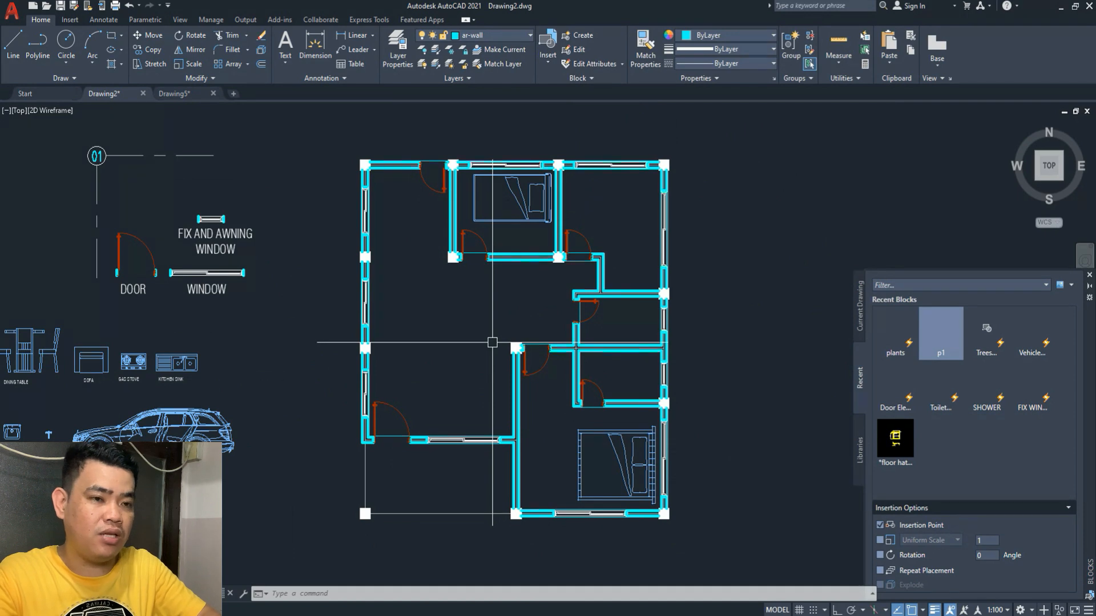
{"action": "middle_click_drag", "start_coordinate": [71, 385], "coordinate": [315, 372]}
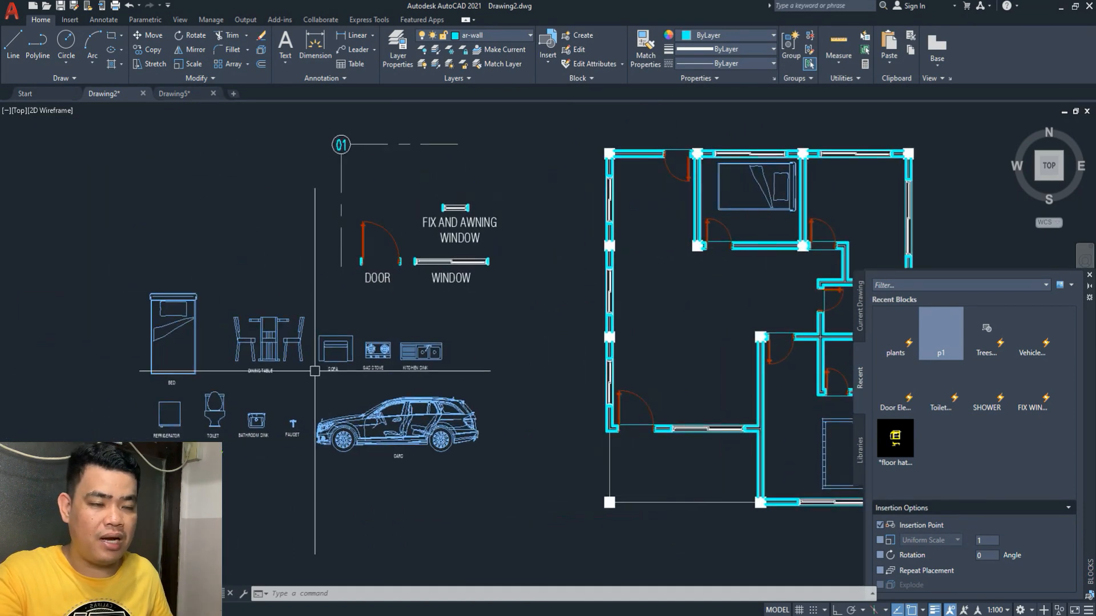
{"action": "scroll", "coordinate": [301, 370], "scroll_direction": "up", "scroll_amount": 2}
{"action": "scroll", "coordinate": [244, 383], "scroll_direction": "down", "scroll_amount": 2}
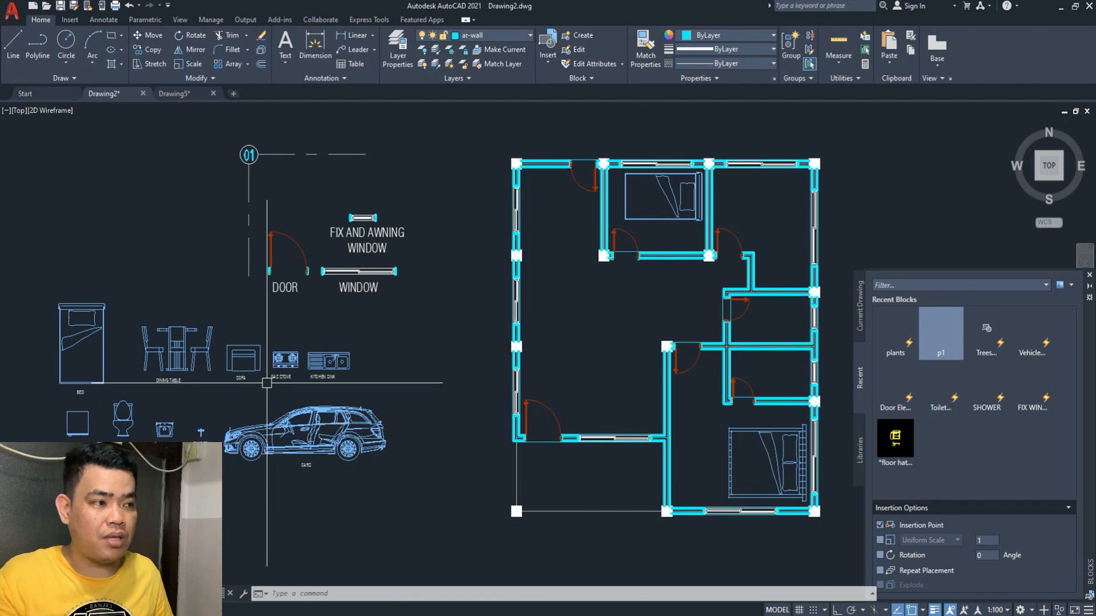
{"action": "mouse_move", "coordinate": [533, 411]}
{"action": "middle_mouse_down"}
{"action": "mouse_move", "coordinate": [388, 387]}
{"action": "mouse_move", "coordinate": [378, 424]}
{"action": "mouse_move", "coordinate": [487, 407]}
{"action": "middle_mouse_up"}
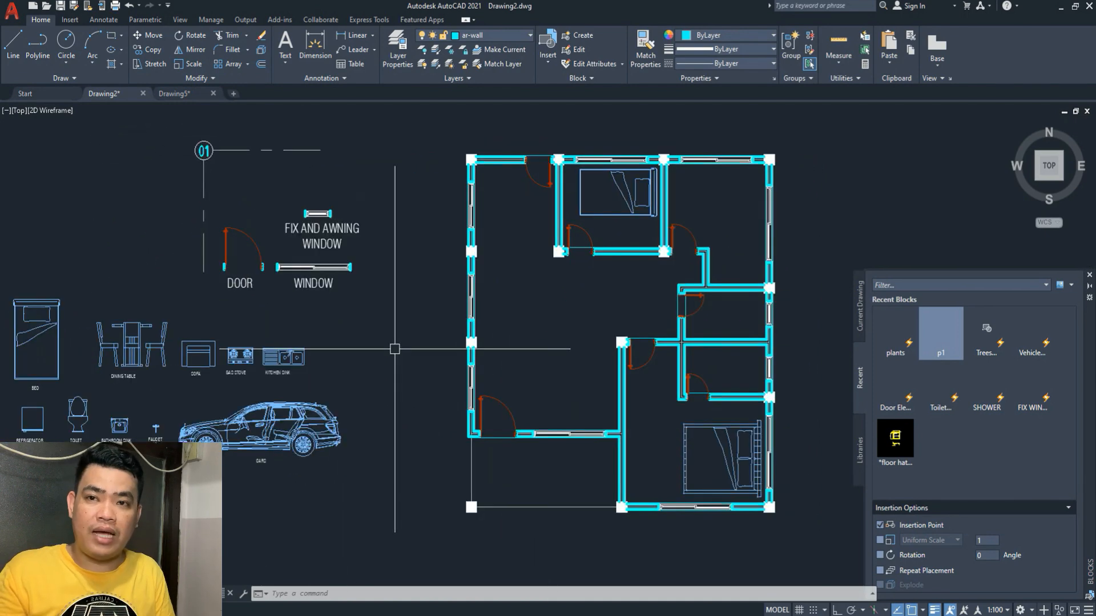